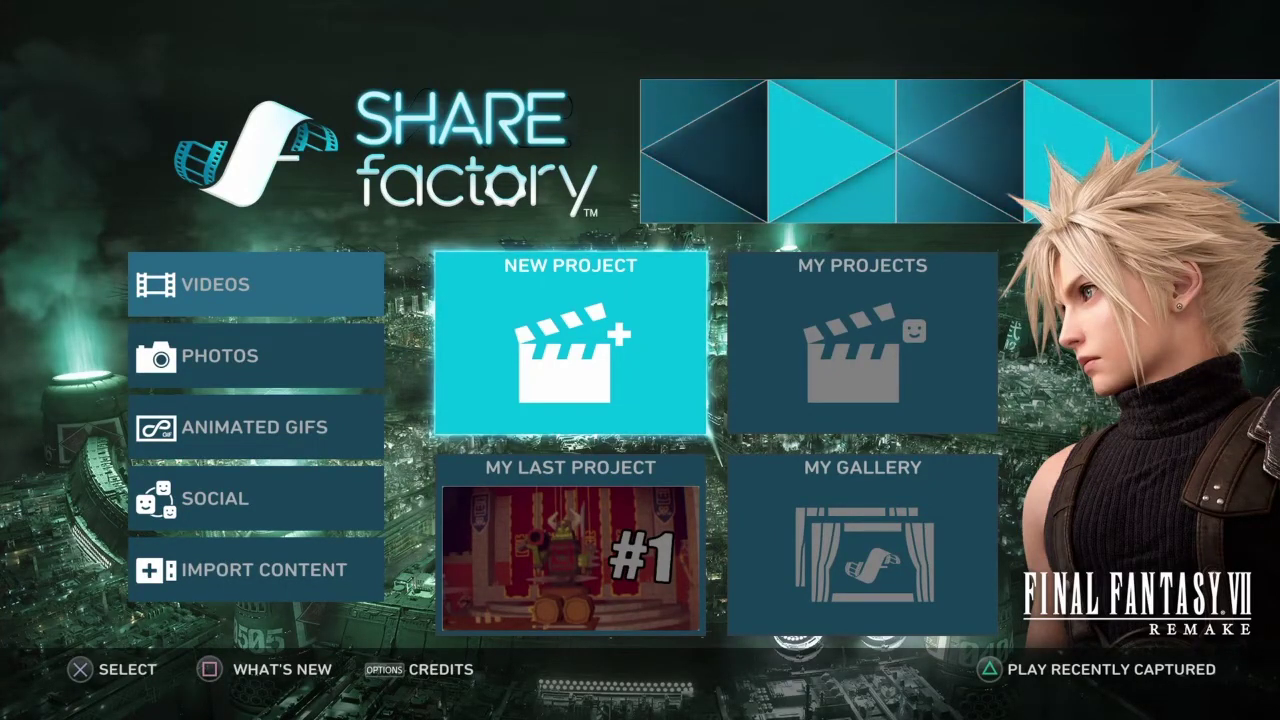
Browse the main menu and start a New Project.
key(Right)
key(Down)
key(Left)
key(Up)
key(Right)
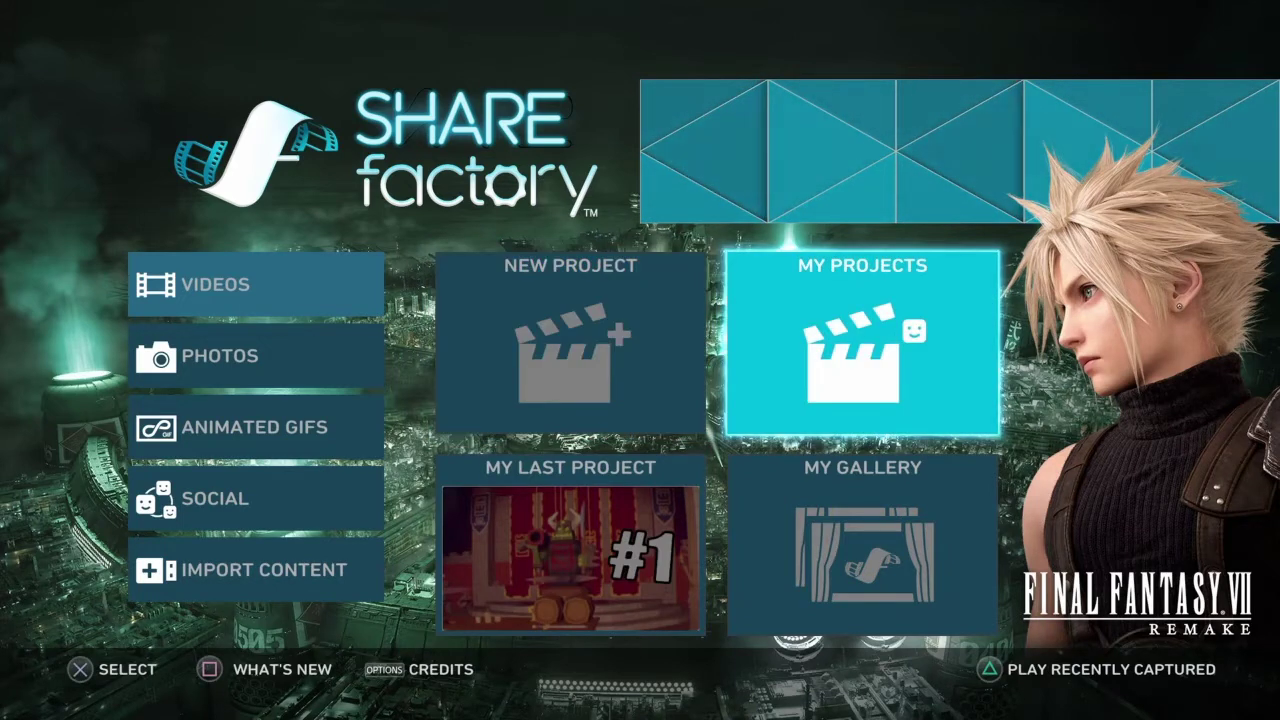
key(Down)
key(Left)
key(Right)
key(Left)
key(Up)
key(Right)
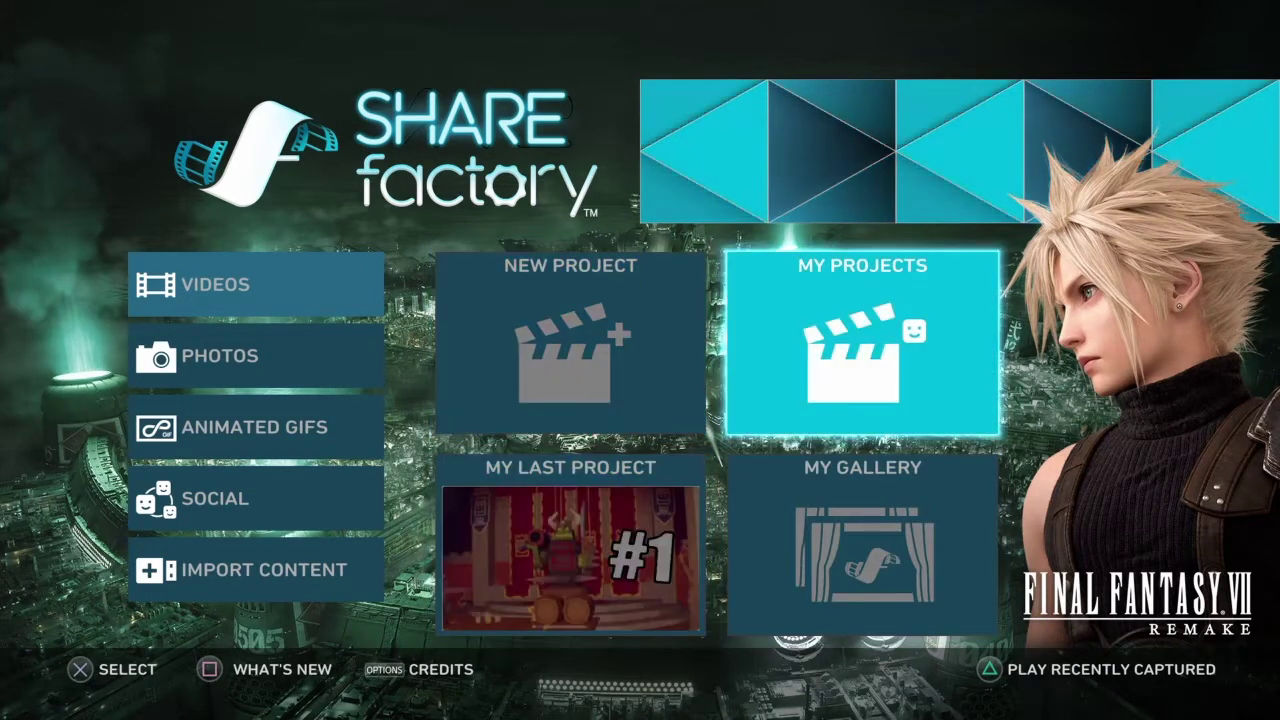
key(Down)
key(Left)
key(Left)
key(Right)
key(Right)
key(Down)
key(Left)
key(Up)
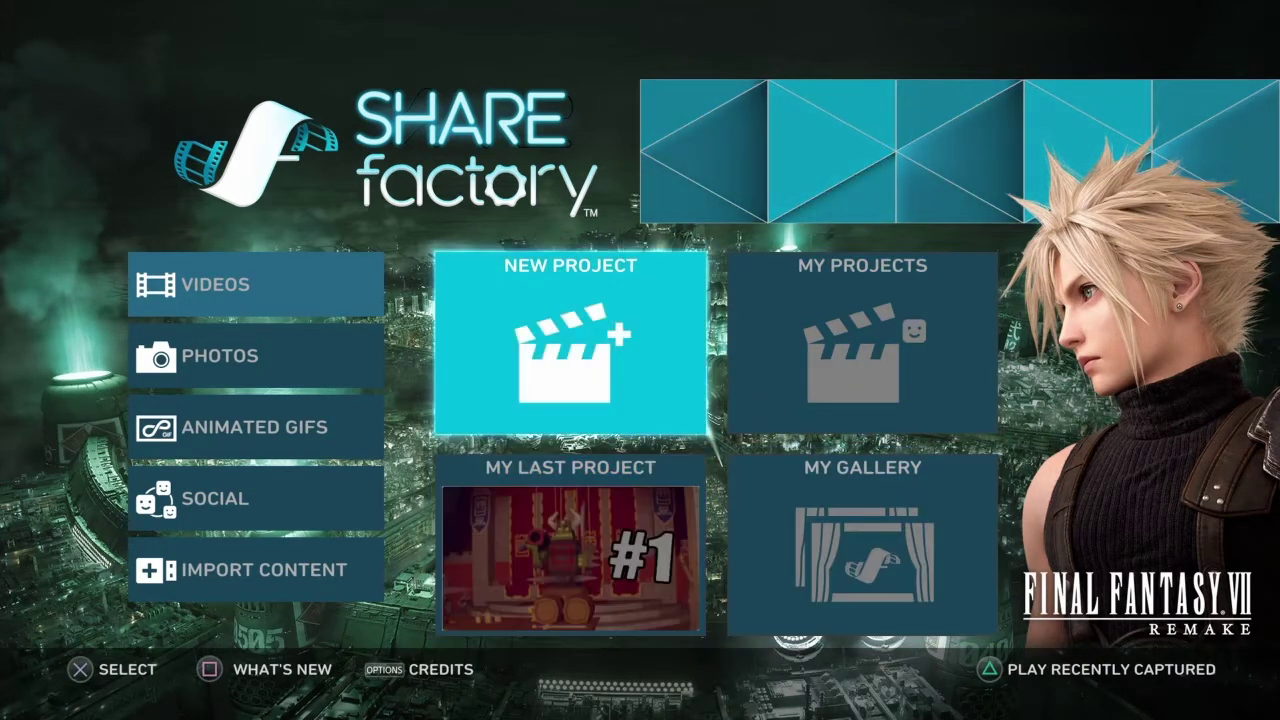
key(Return)
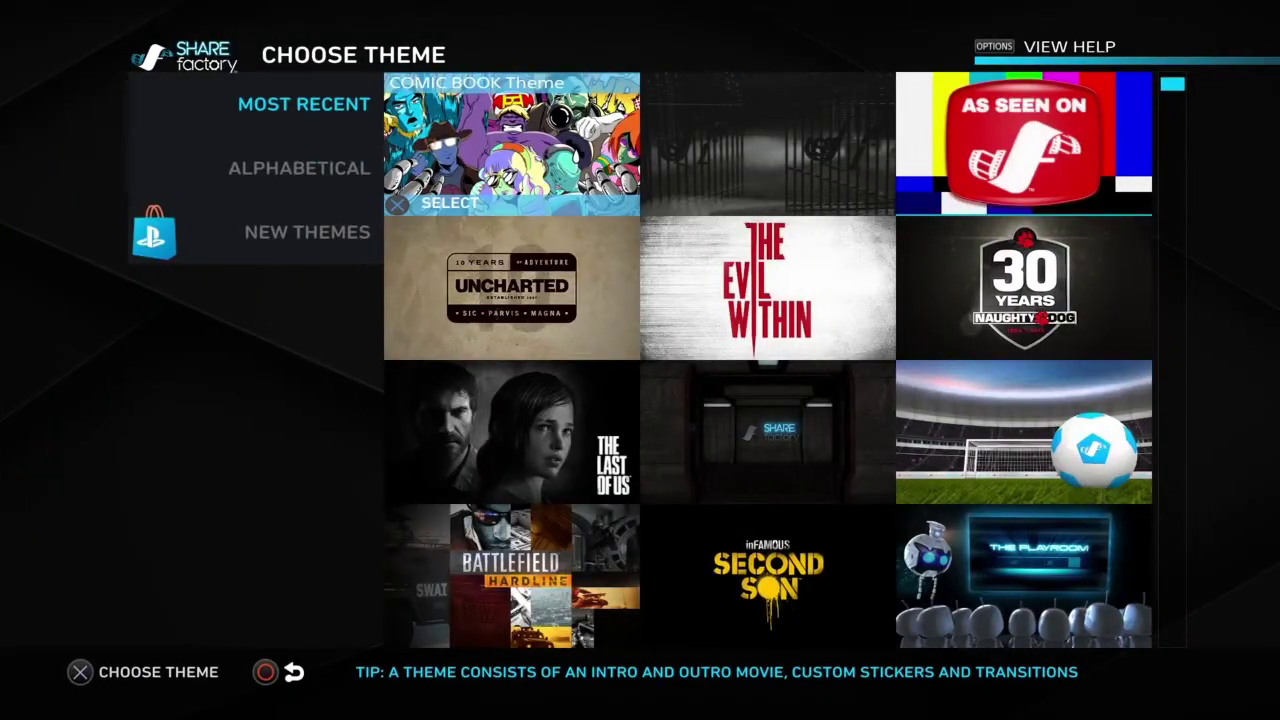
Choose the PlayStation 4 theme for the new project.
key(Right)
key(Right)
key(Down)
key(Down)
key(Down)
key(Down)
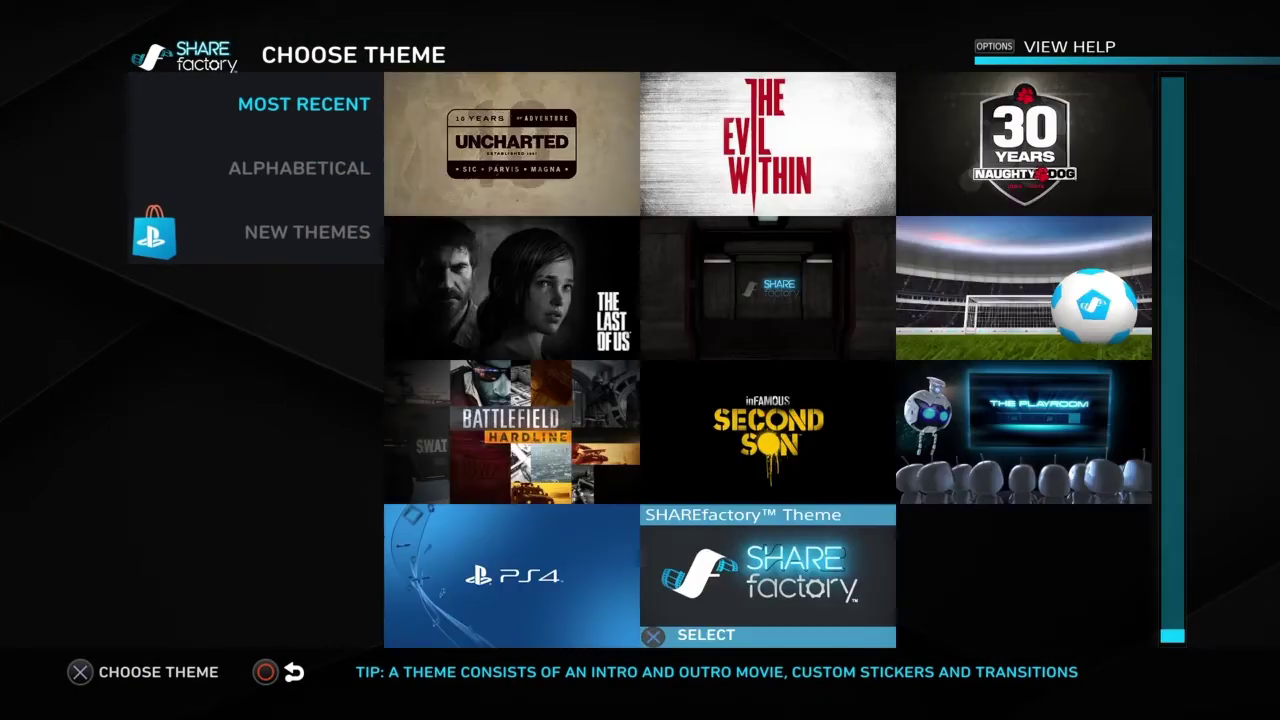
key(Left)
key(Return)
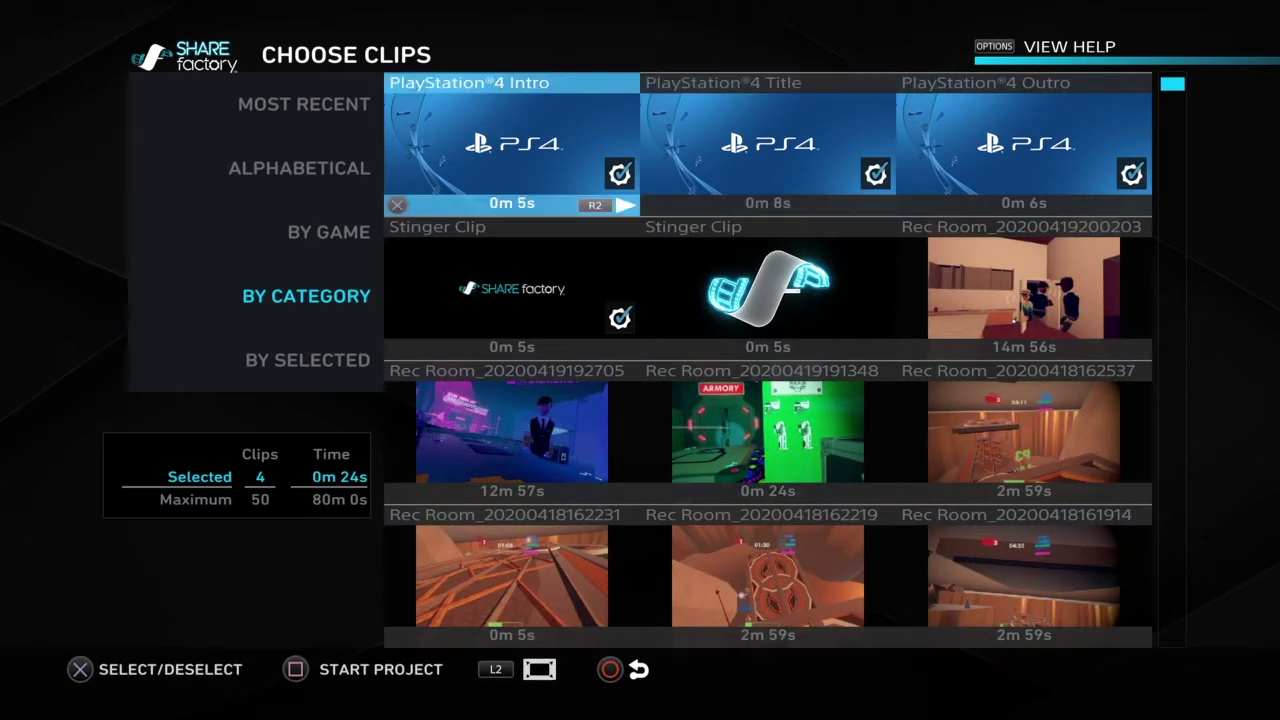
key(Return)
key(Right)
key(Return)
key(Right)
key(Down)
key(Return)
key(Left)
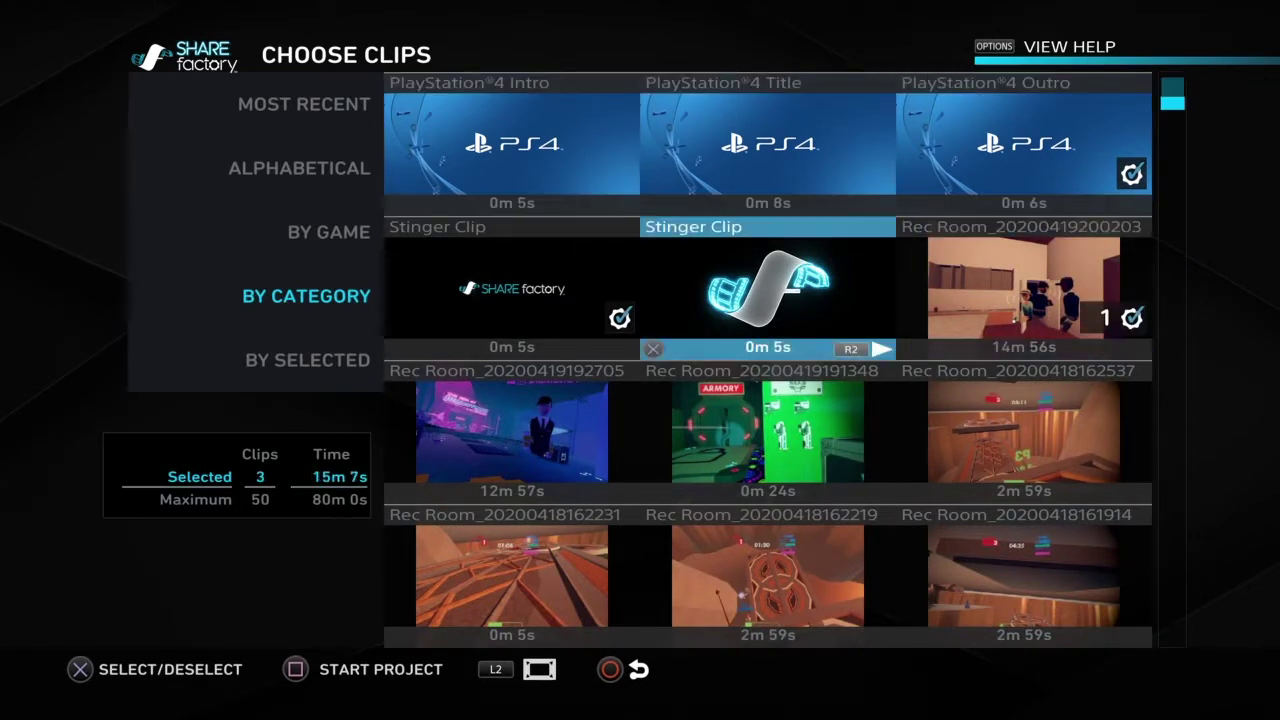
key(Left)
key(Return)
key(Right)
key(Up)
key(Down)
key(Down)
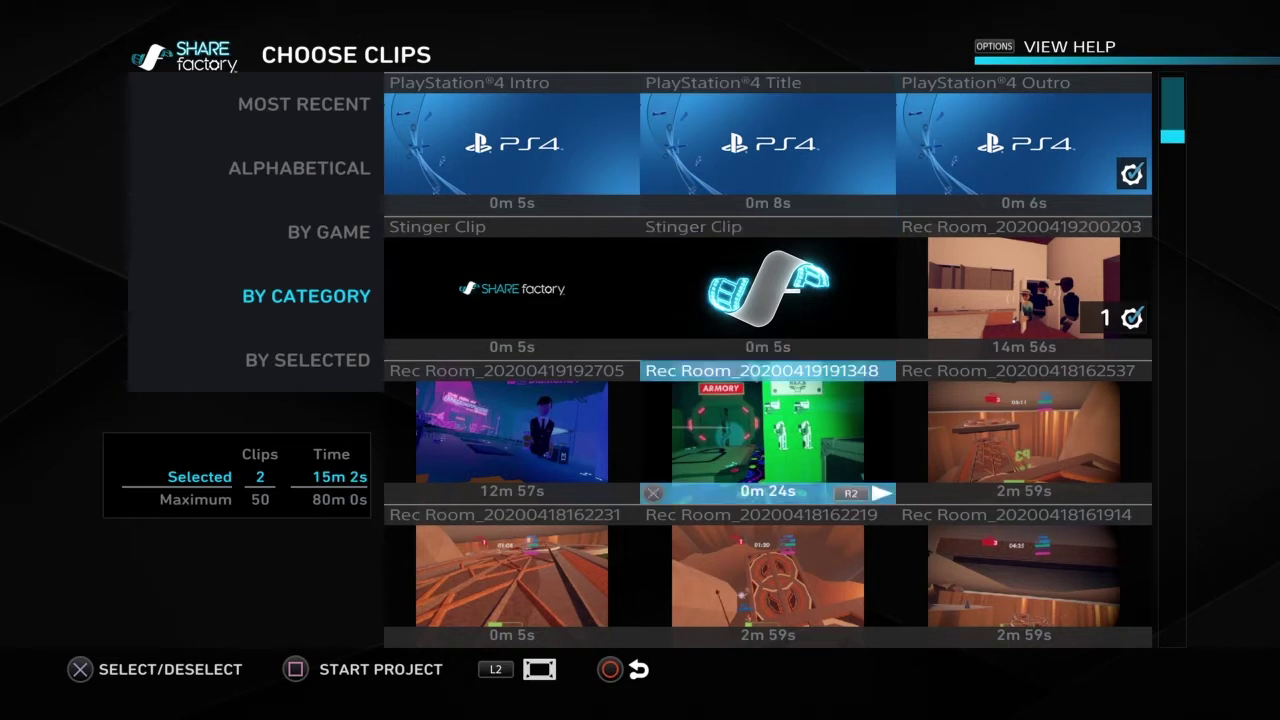
key(Down)
key(Up)
key(Right)
key(Up)
key(Left)
key(Right)
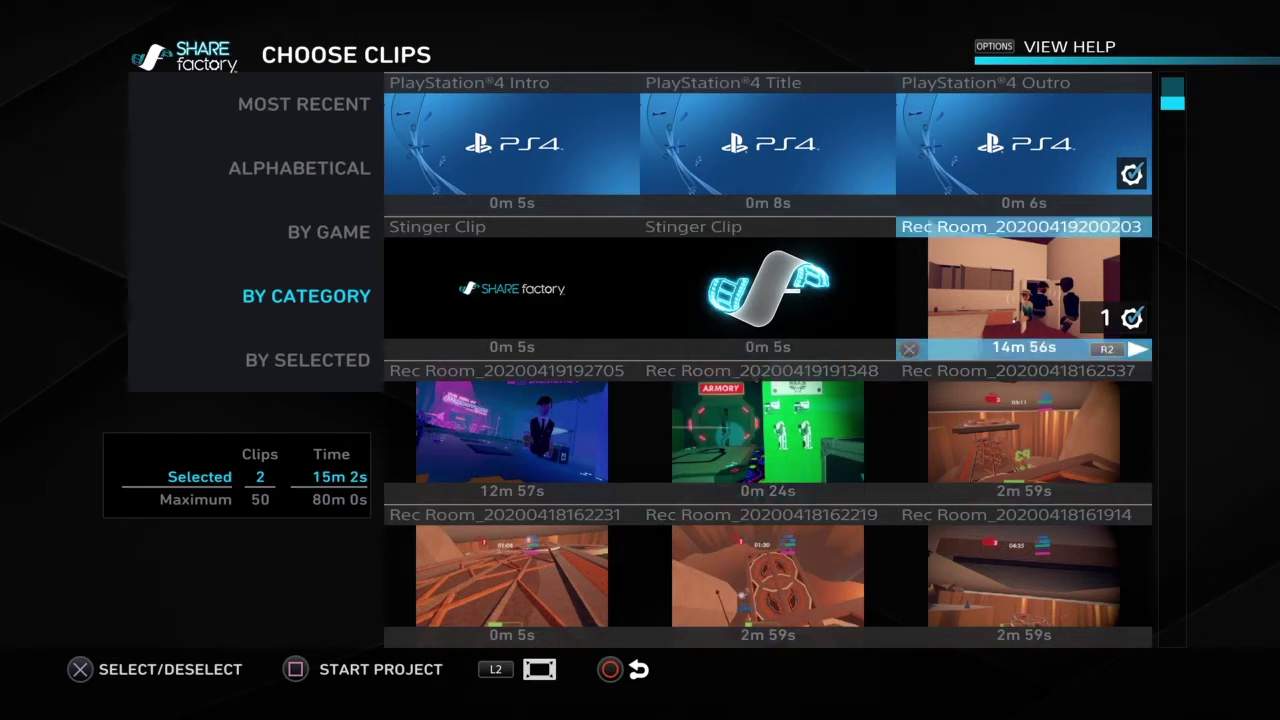
key(Return)
key(Down)
key(Up)
key(Left)
key(Down)
key(Left)
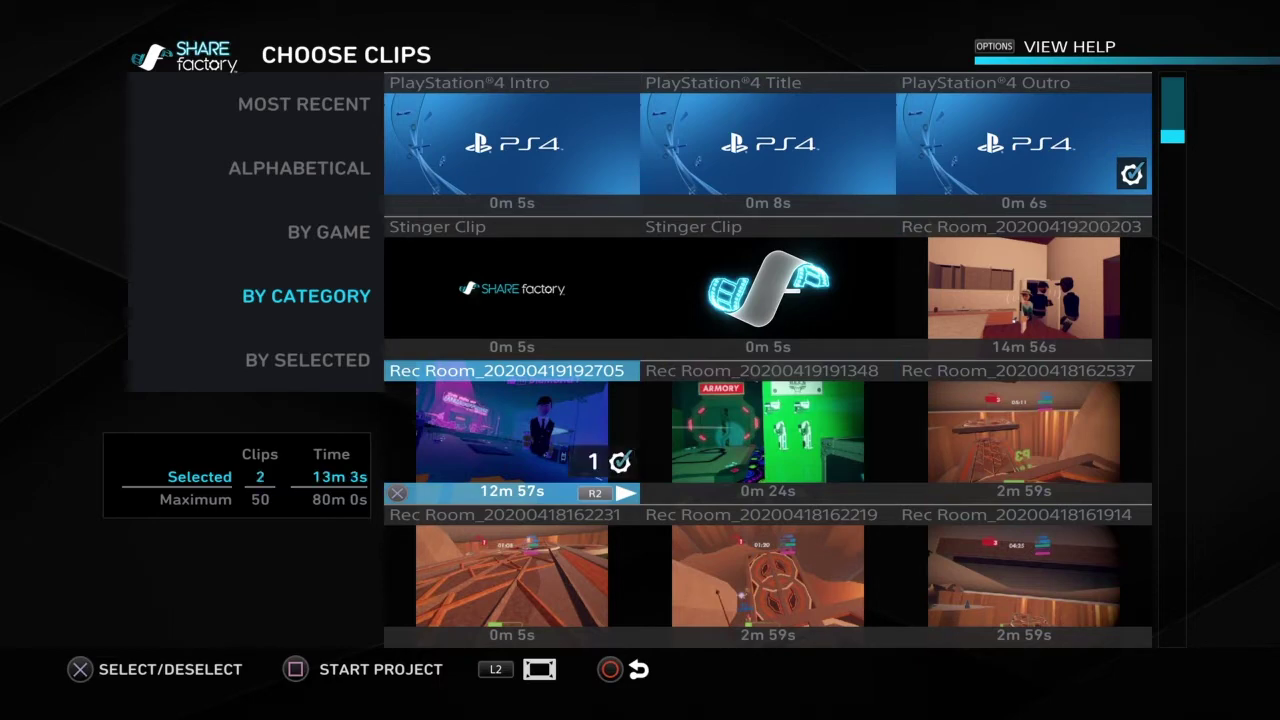
key(s)
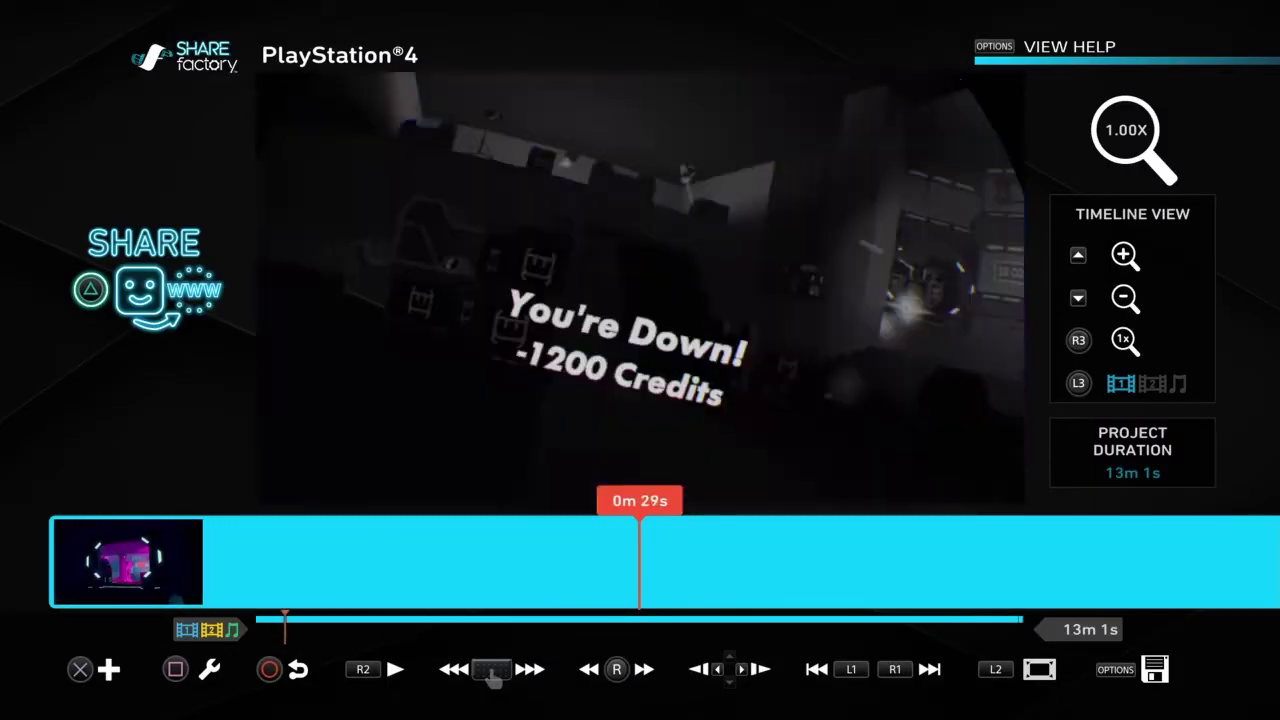
Delete the PlayStation 4 outro clip at the project end.
key(End)
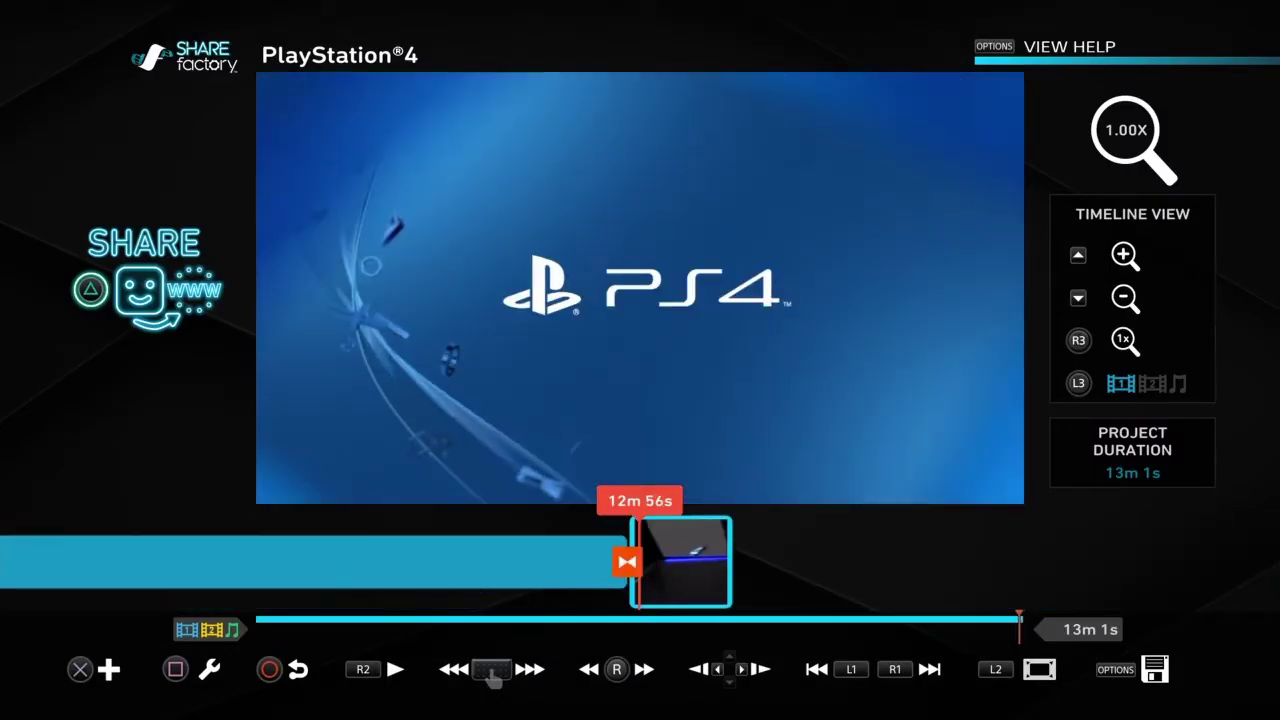
key(Left)
key(Home)
key(End)
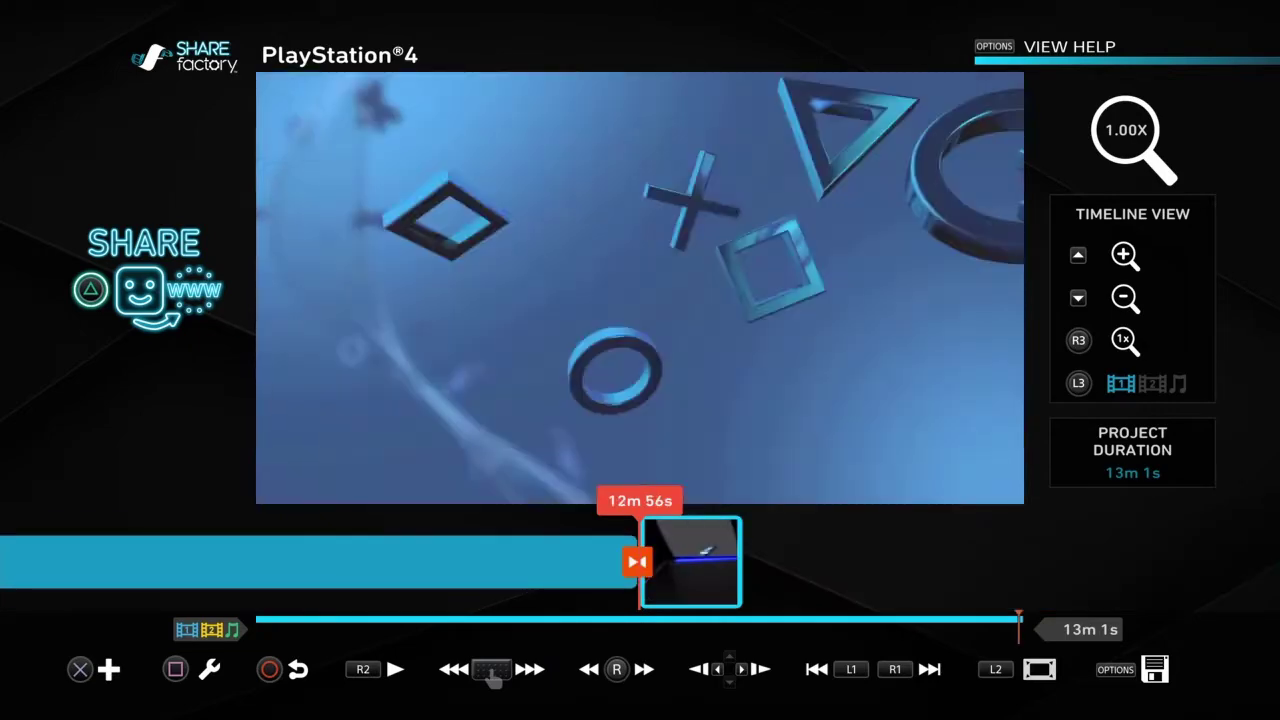
key(space)
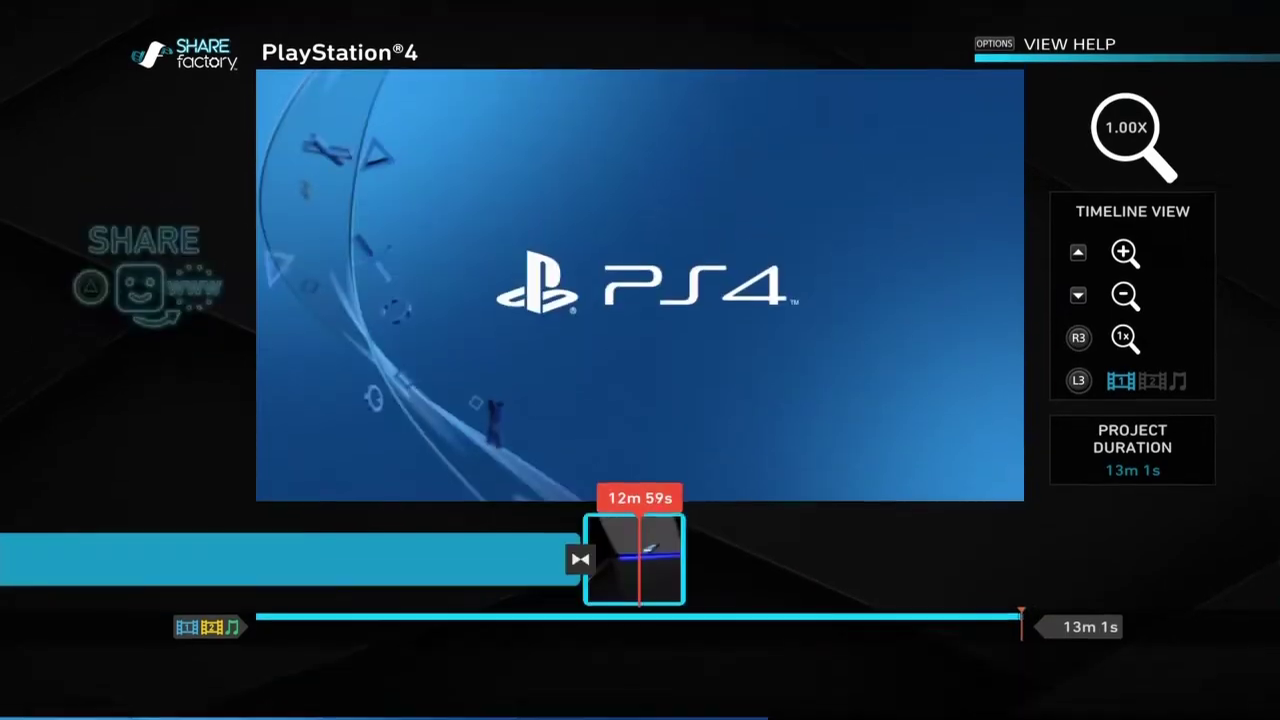
key(Return)
key(Return)
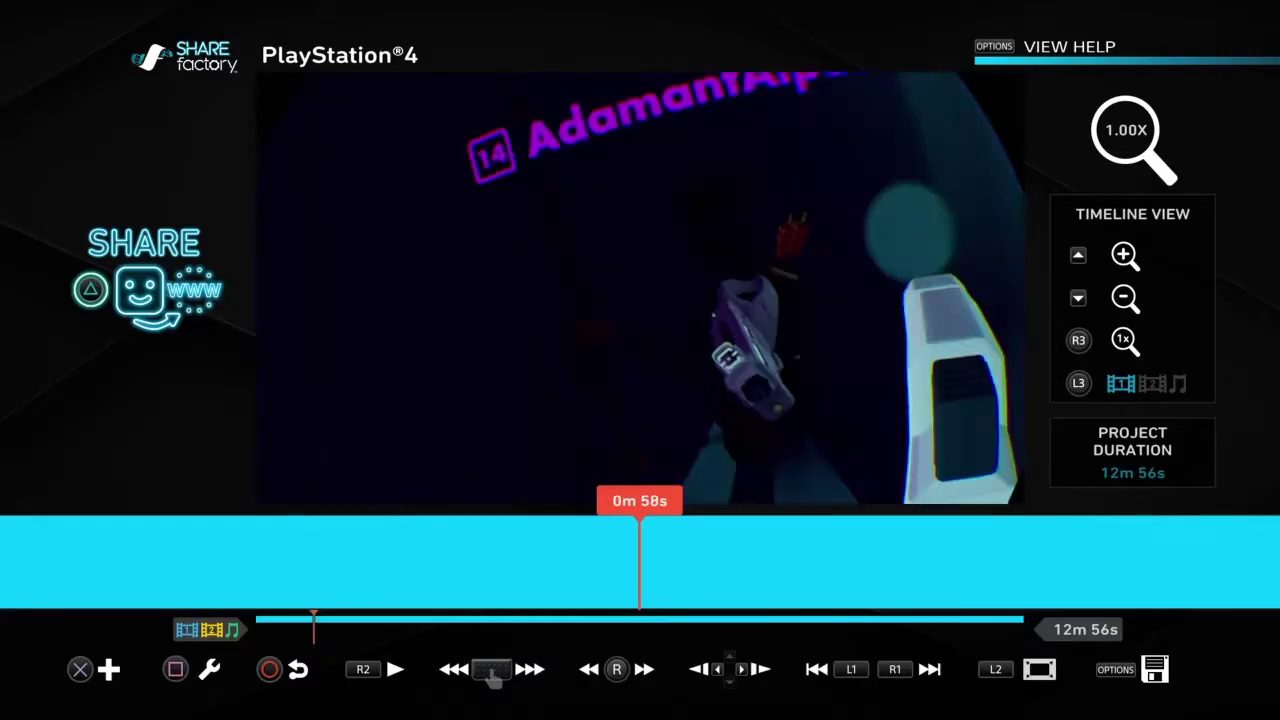
Scrub back to the frame at 0m 4s and bring up the clip's editing options.
key(Left)
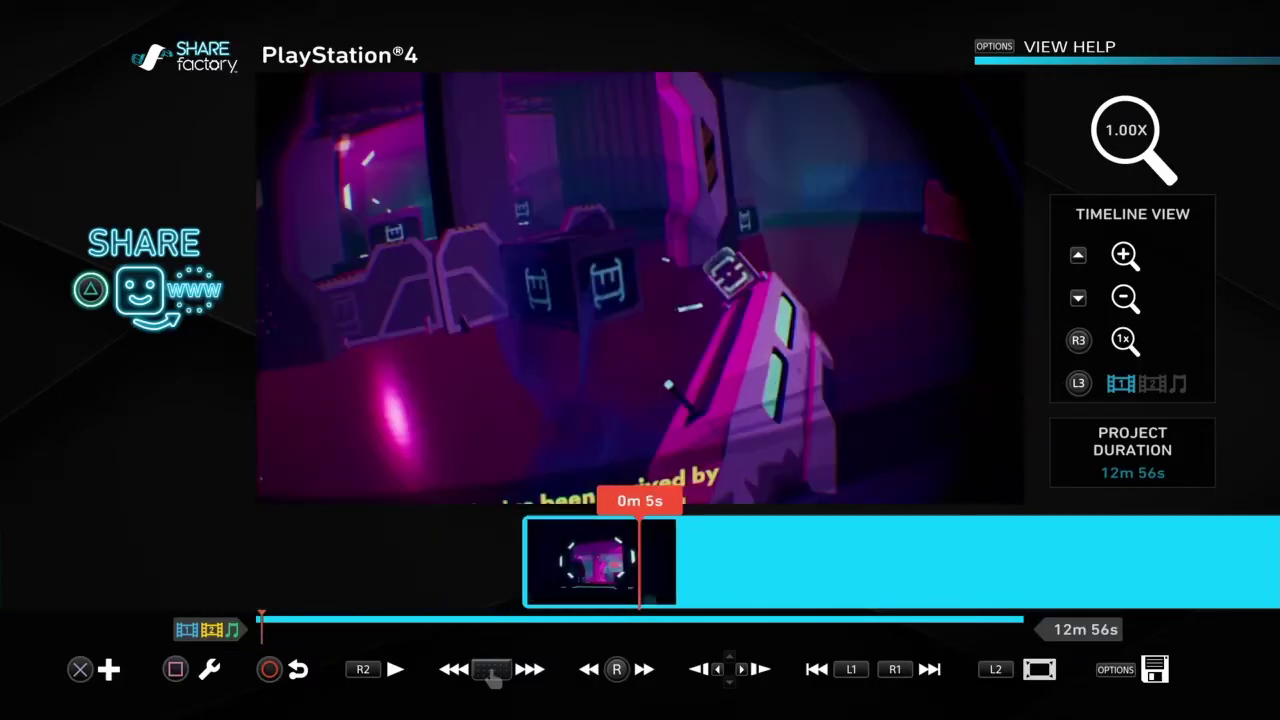
key(Right)
key(Left)
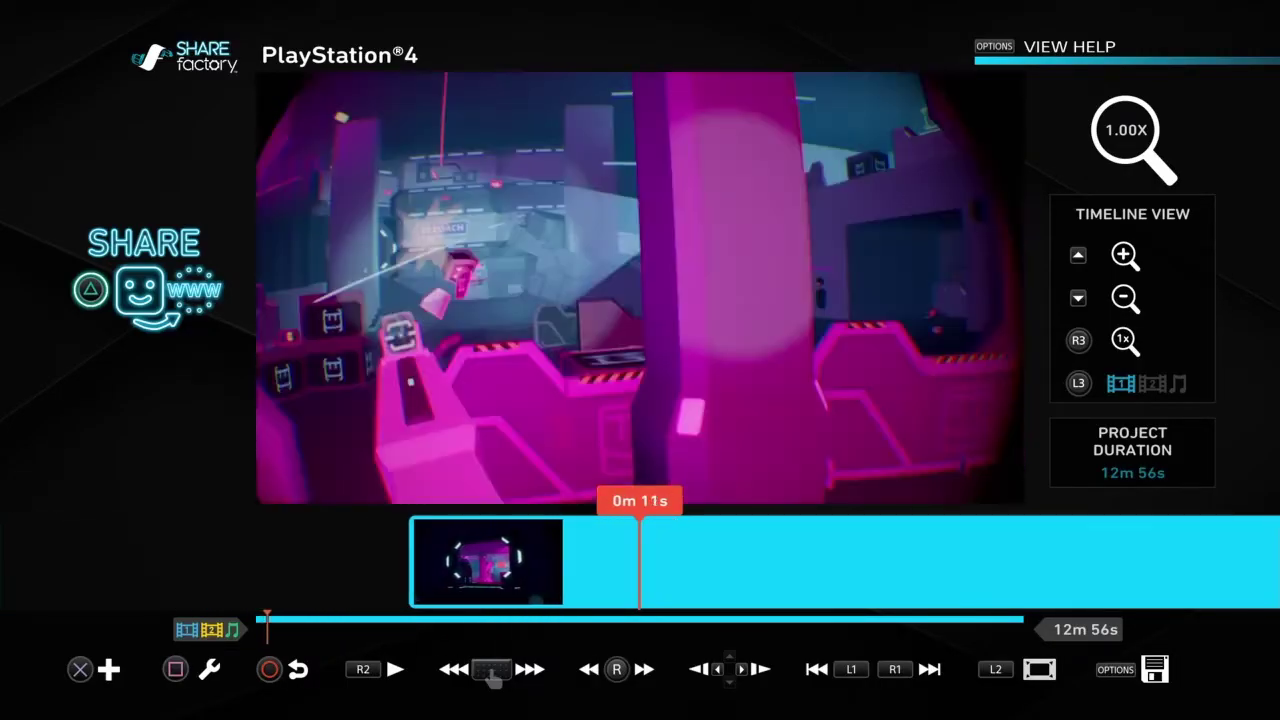
key(Right)
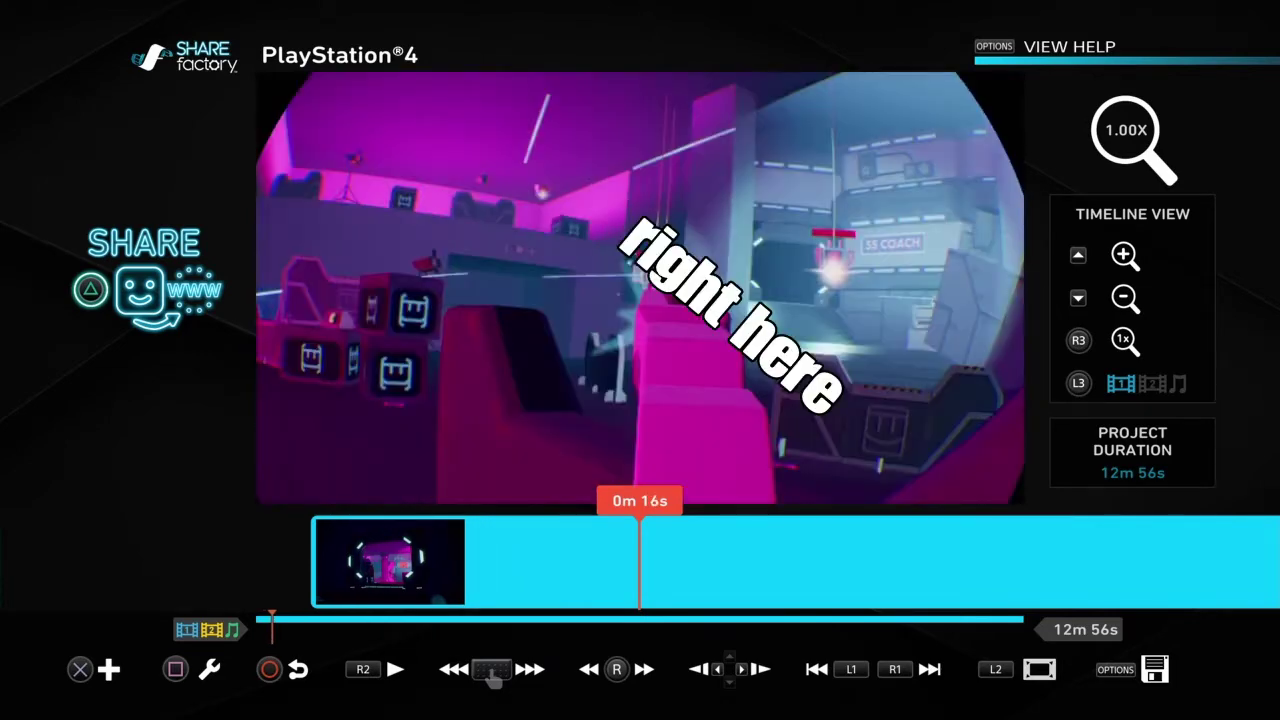
key(Left)
key(Right)
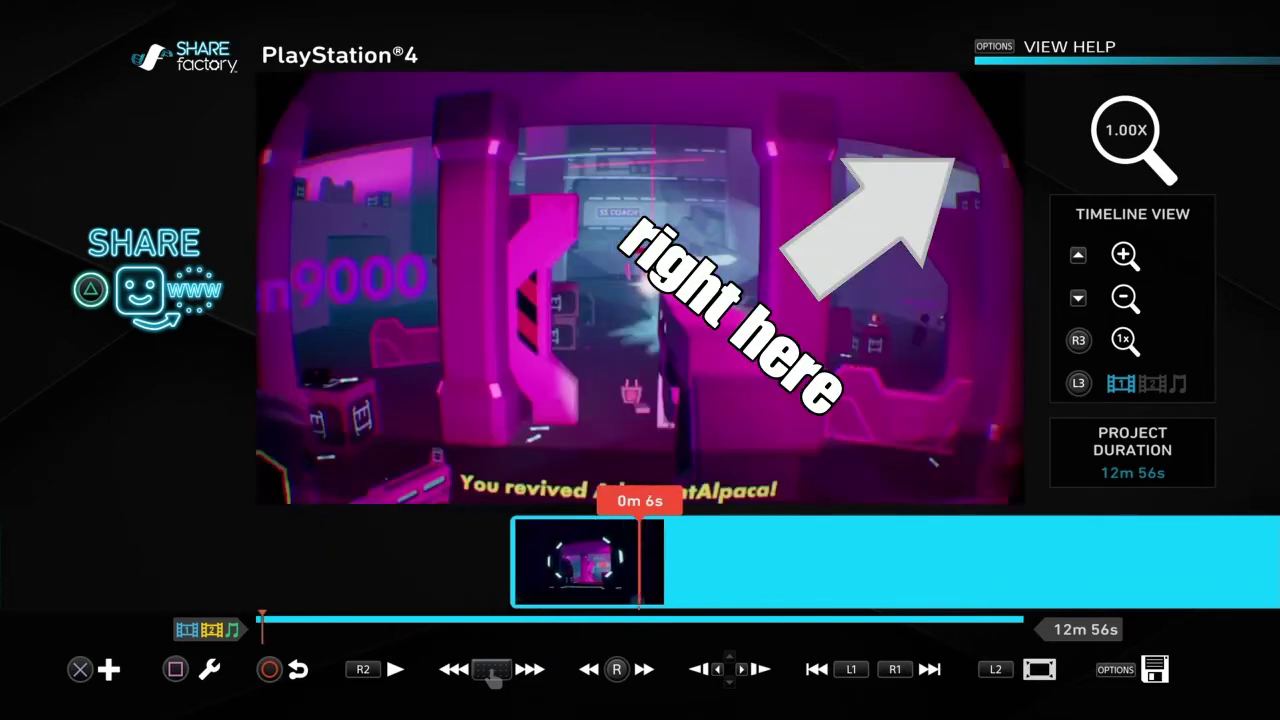
key(Left)
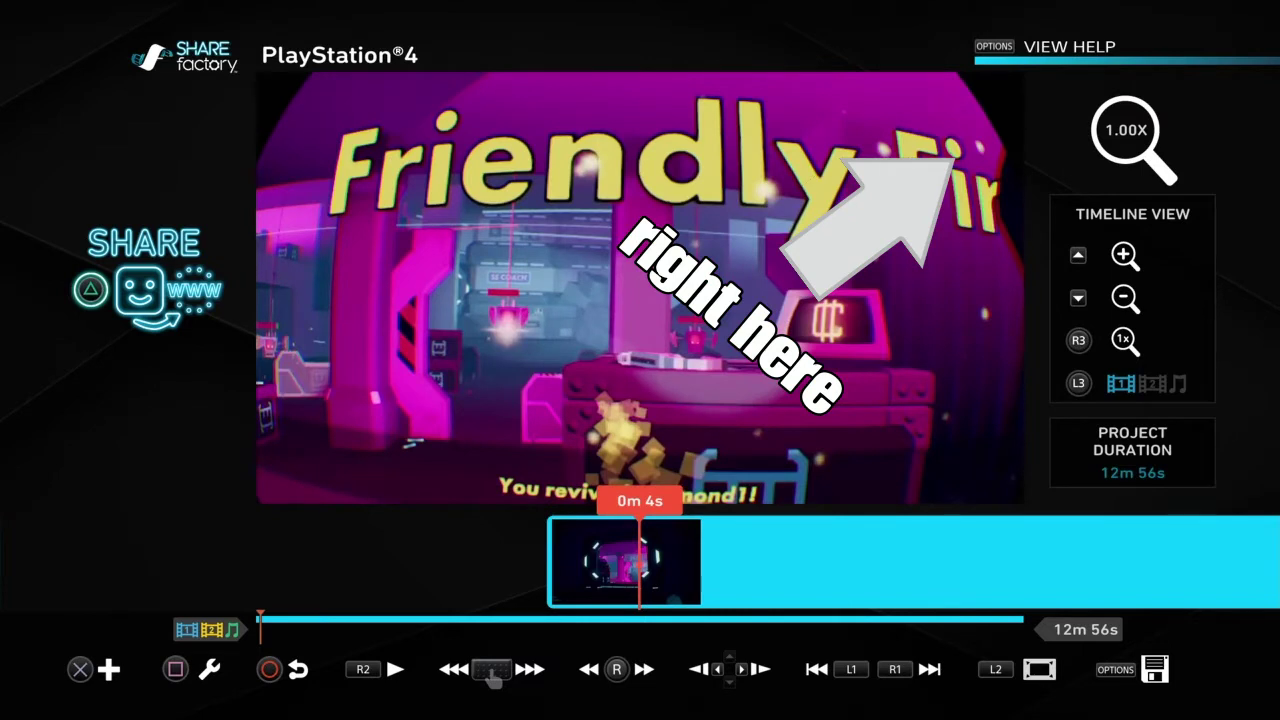
key(Return)
Use Pan & Zoom to zoom the footage to 109%, framing the banner and revive message.
key(Right)
key(Right)
key(Right)
key(Right)
key(Right)
key(Return)
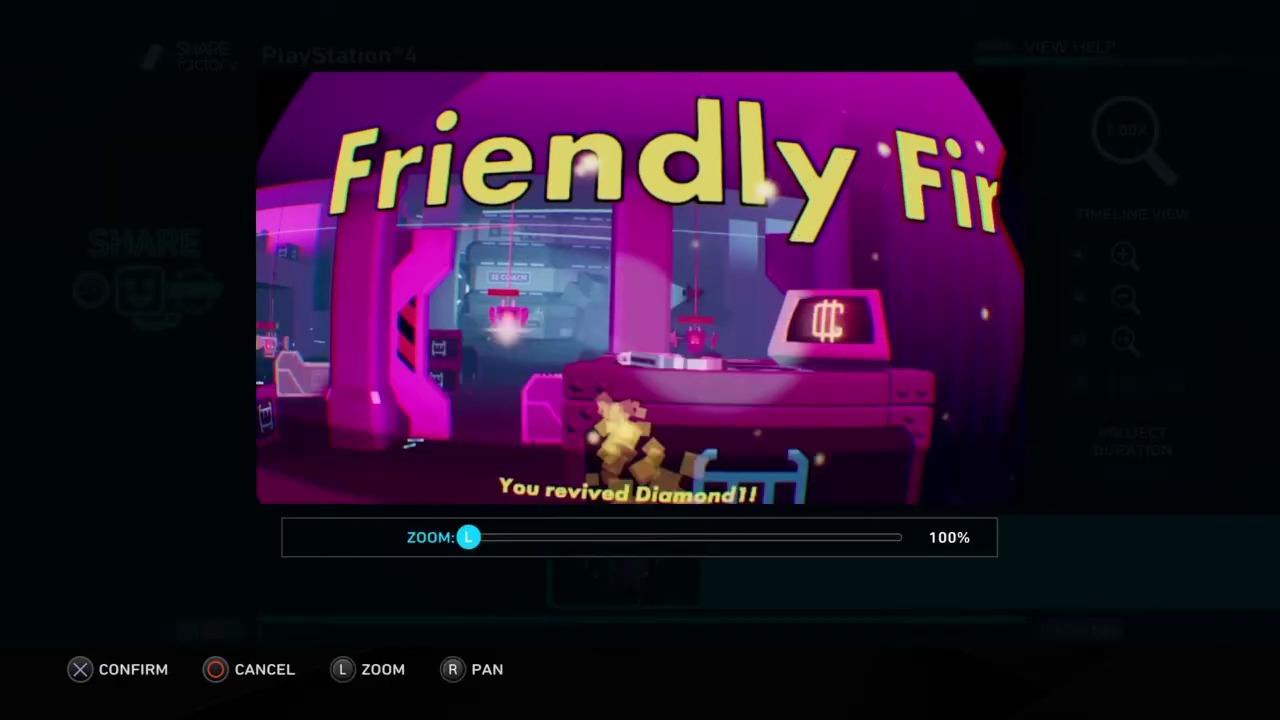
key(Right)
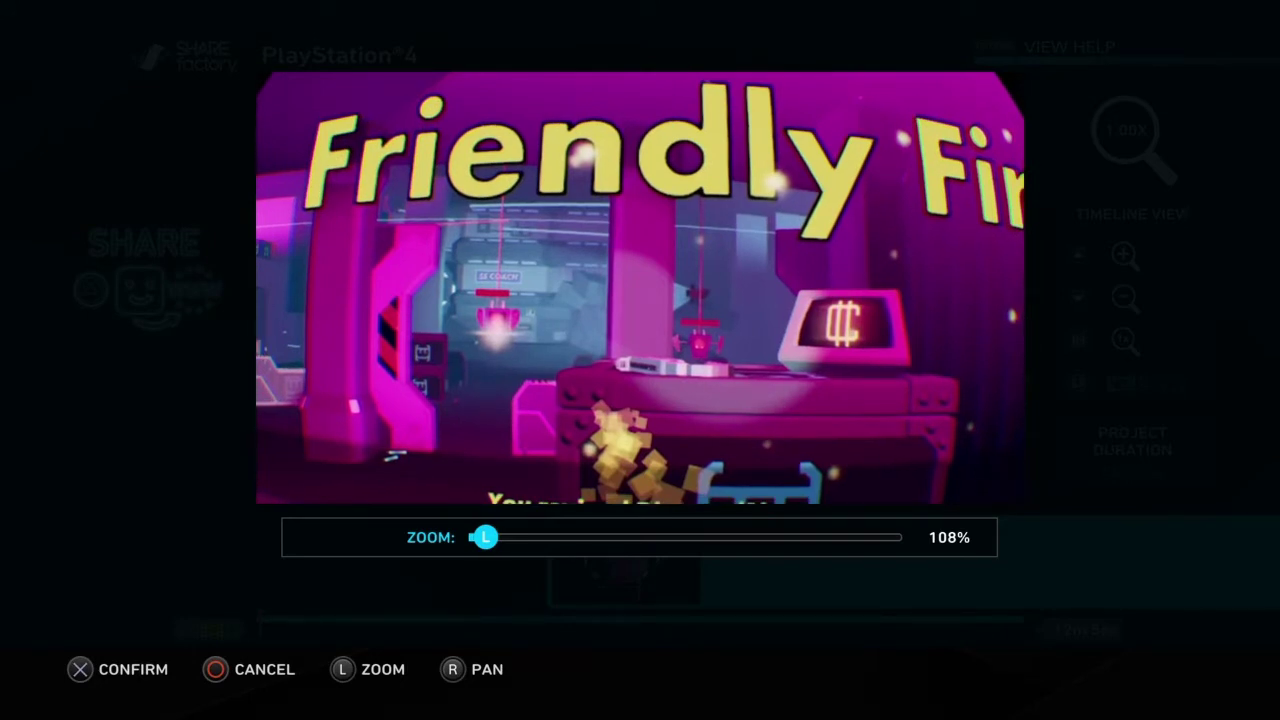
key(Down)
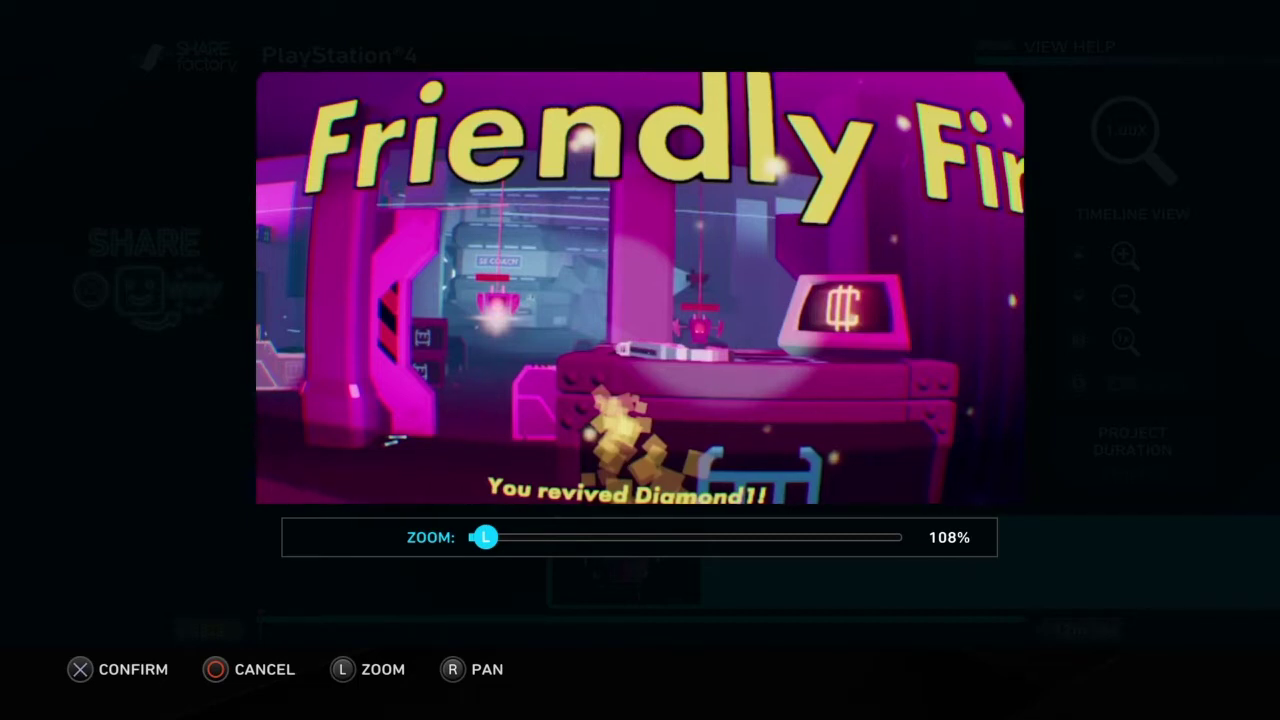
key(Left)
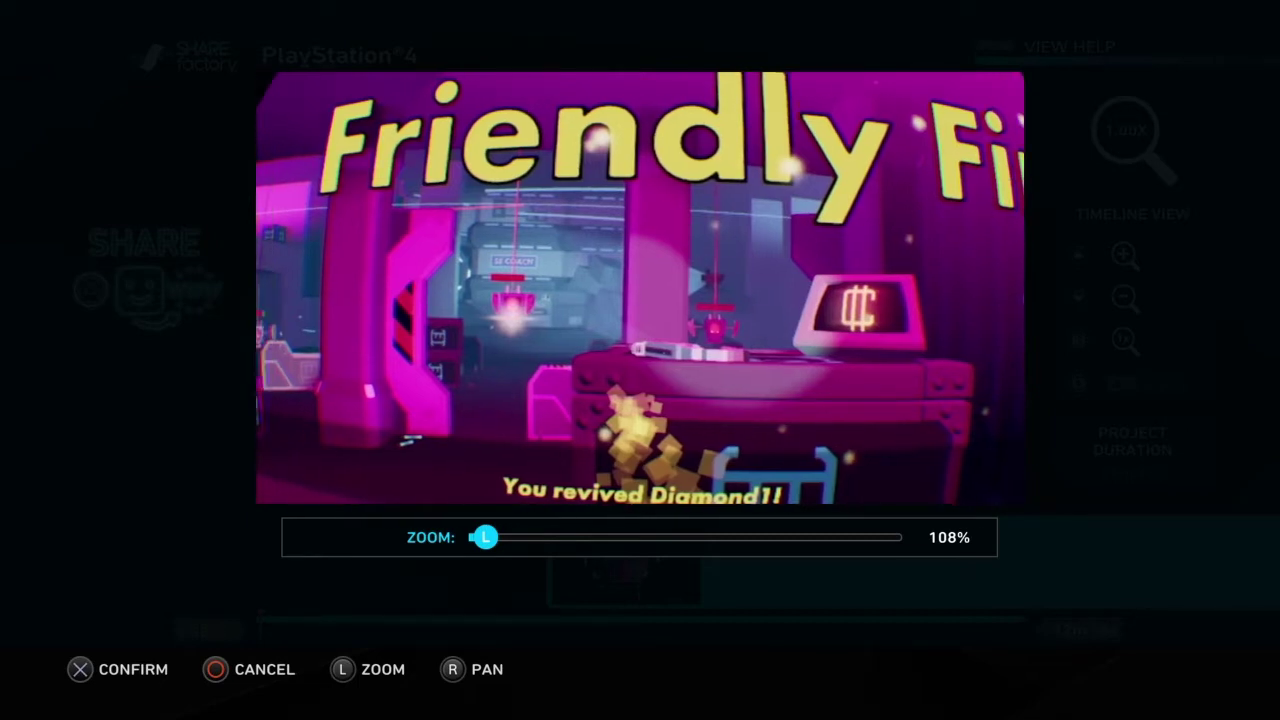
key(Left)
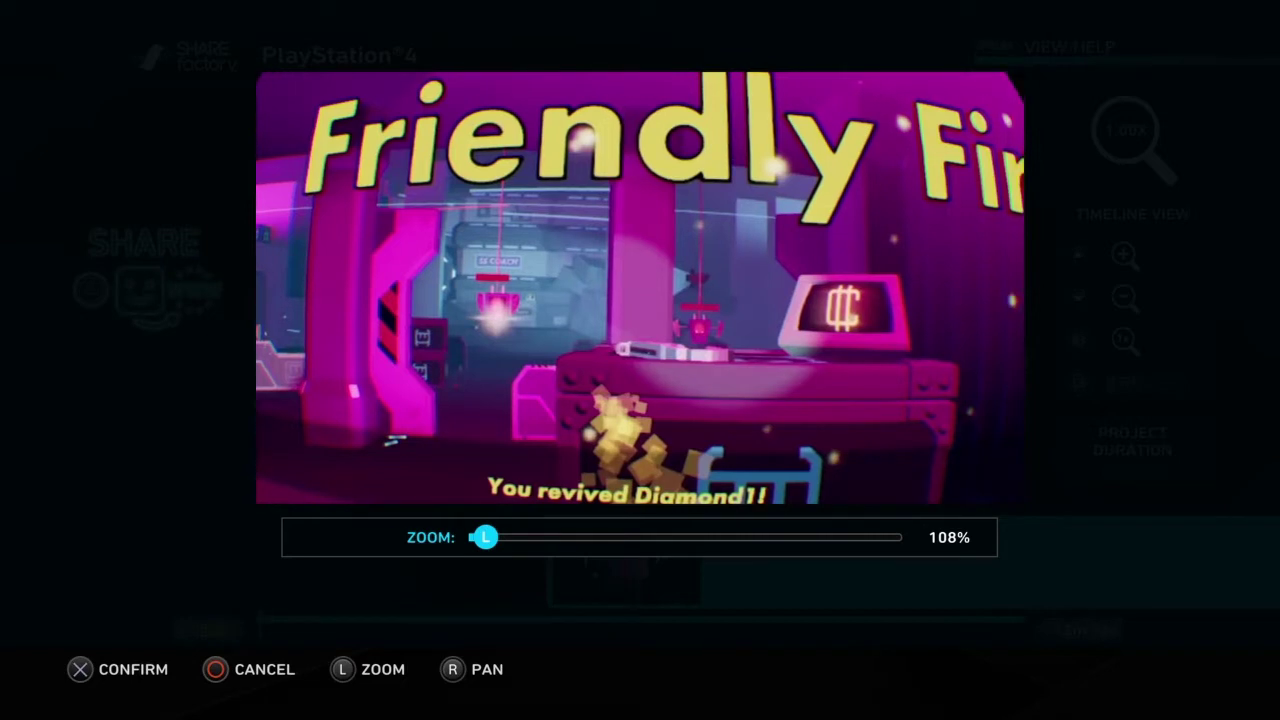
key(Right)
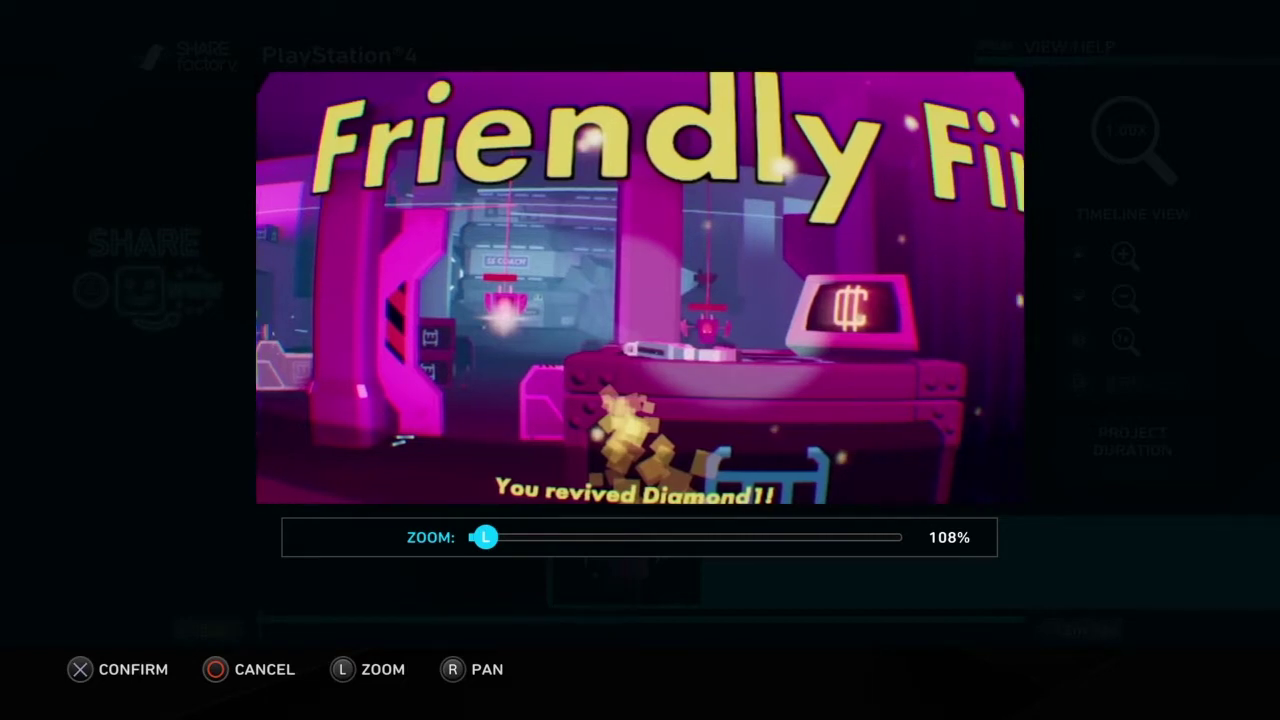
key(Down)
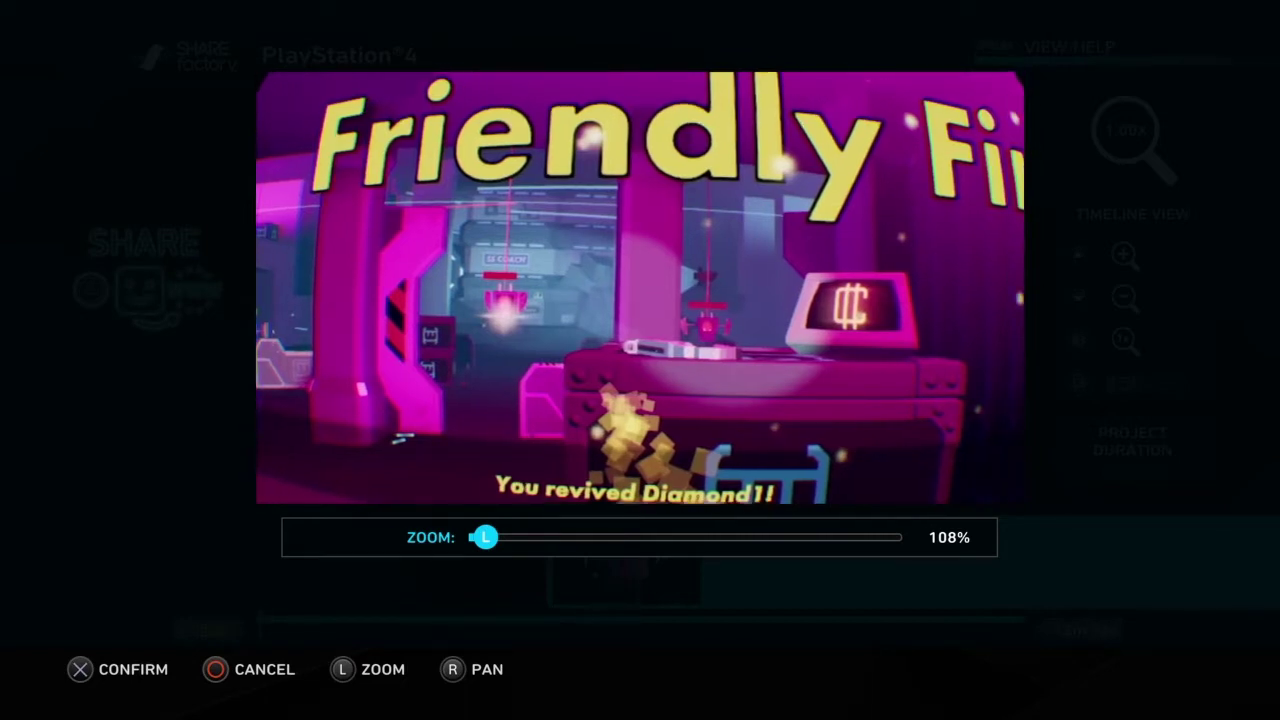
key(Right)
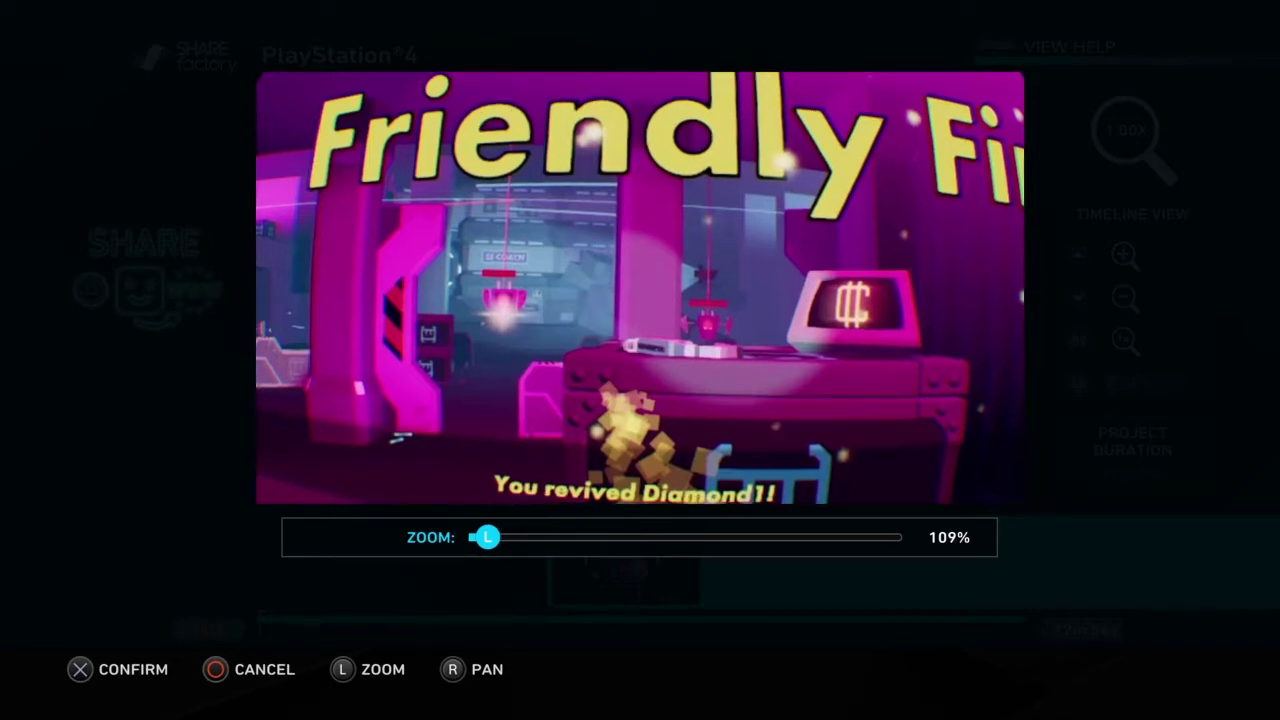
key(Return)
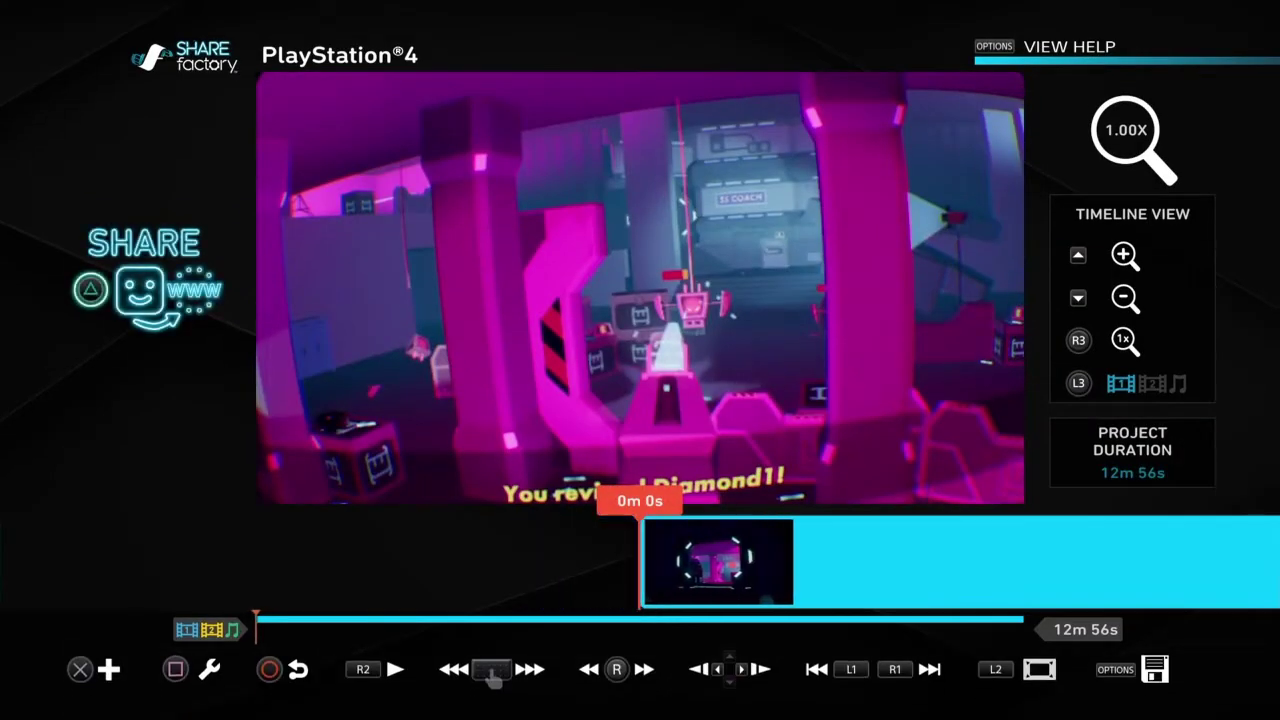
Split the first clip at 0m 9s.
key(Right)
key(Left)
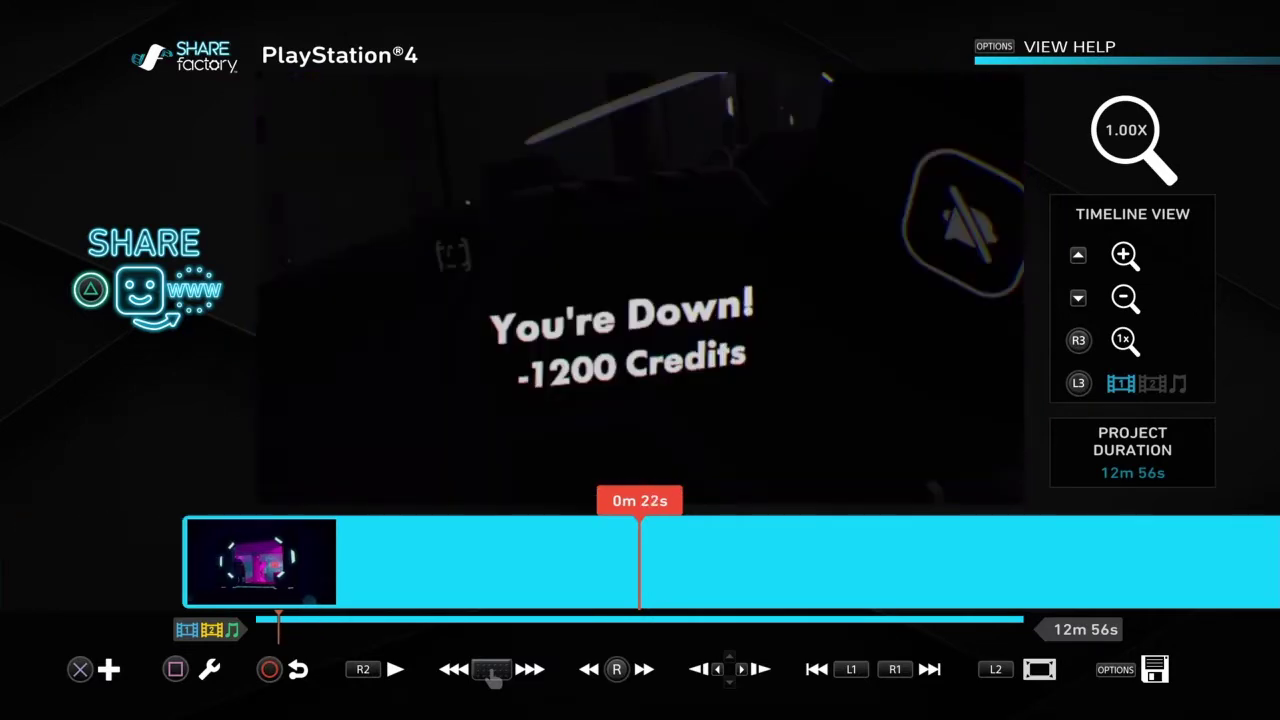
key(Left)
key(Left)
key(Right)
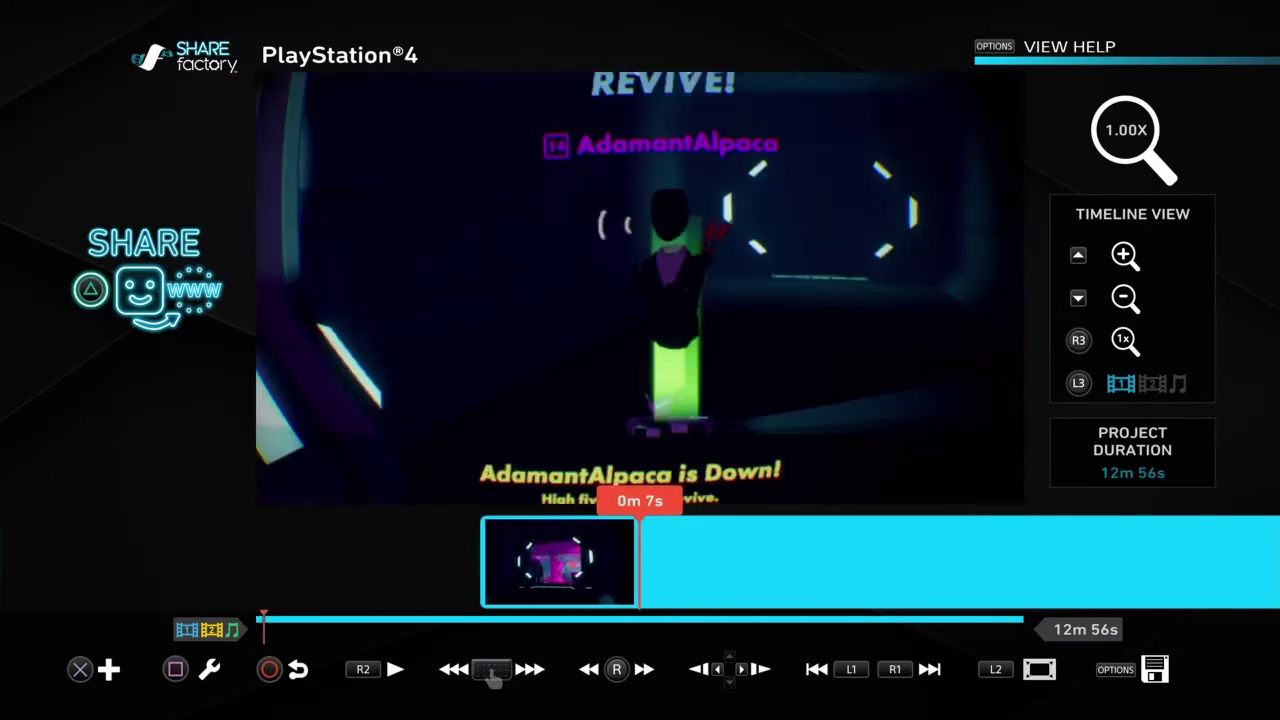
key(Return)
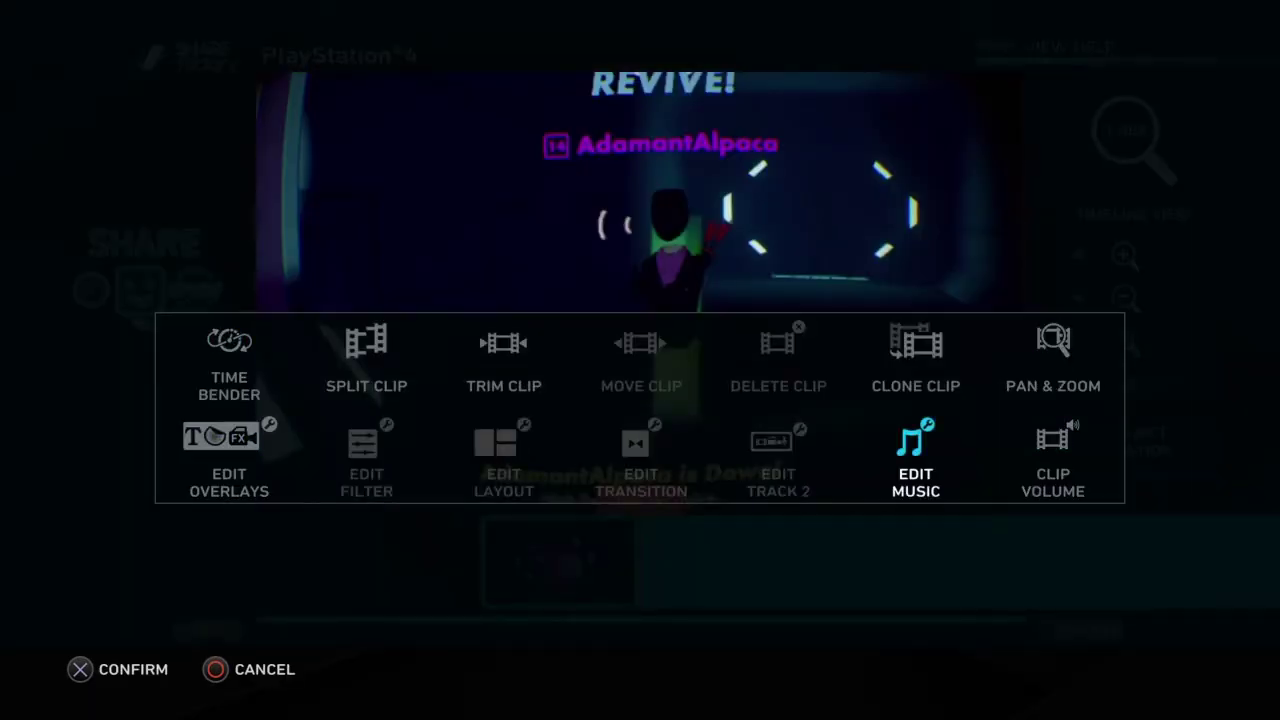
key(Return)
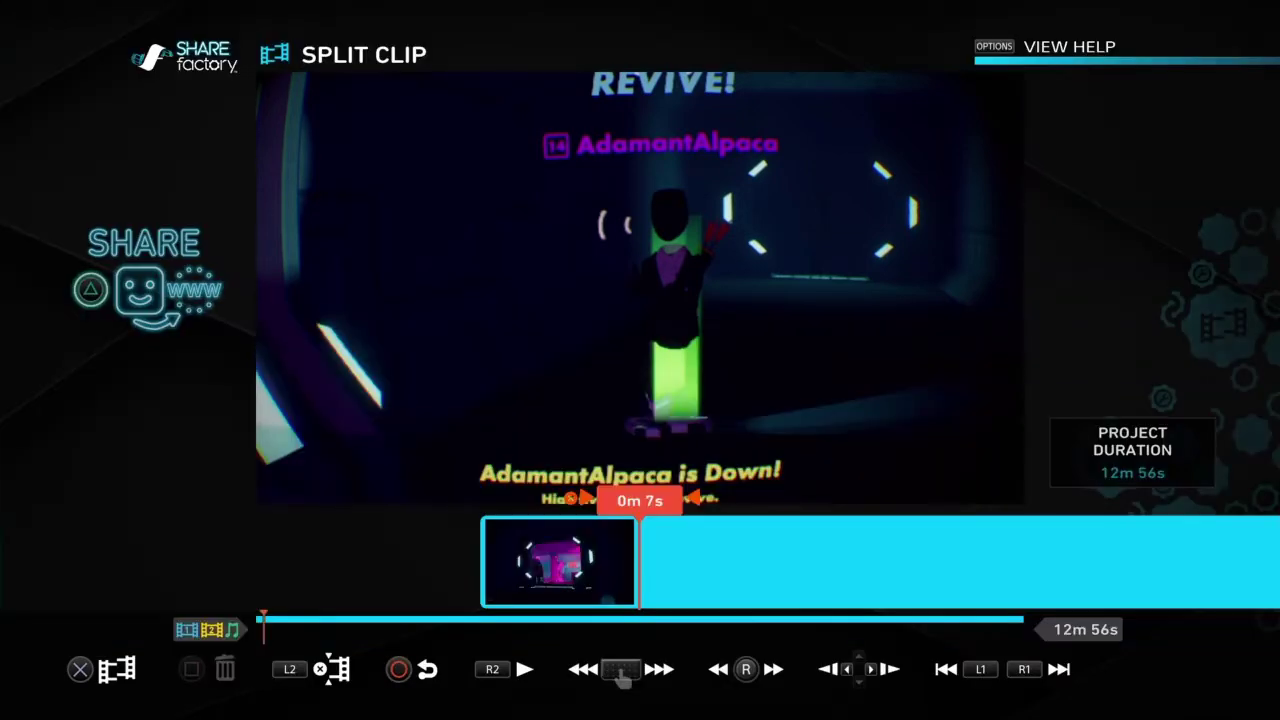
key(Right)
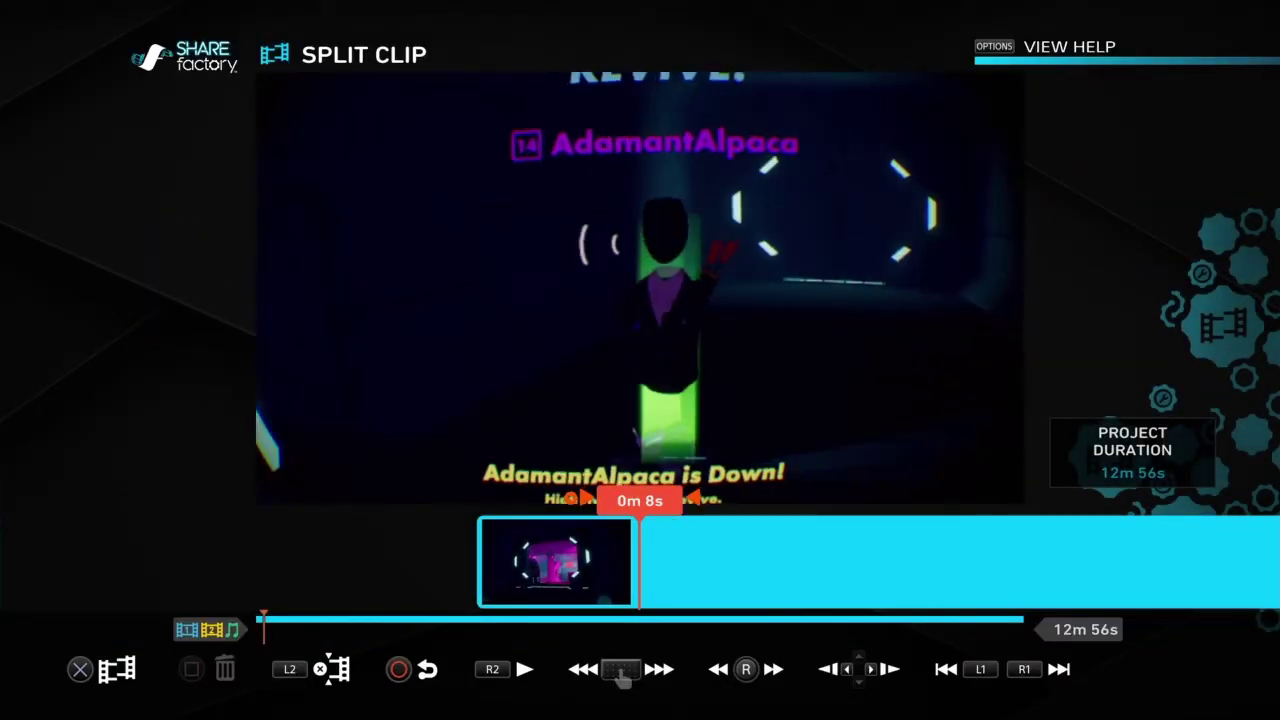
key(Left)
key(Left)
key(Left)
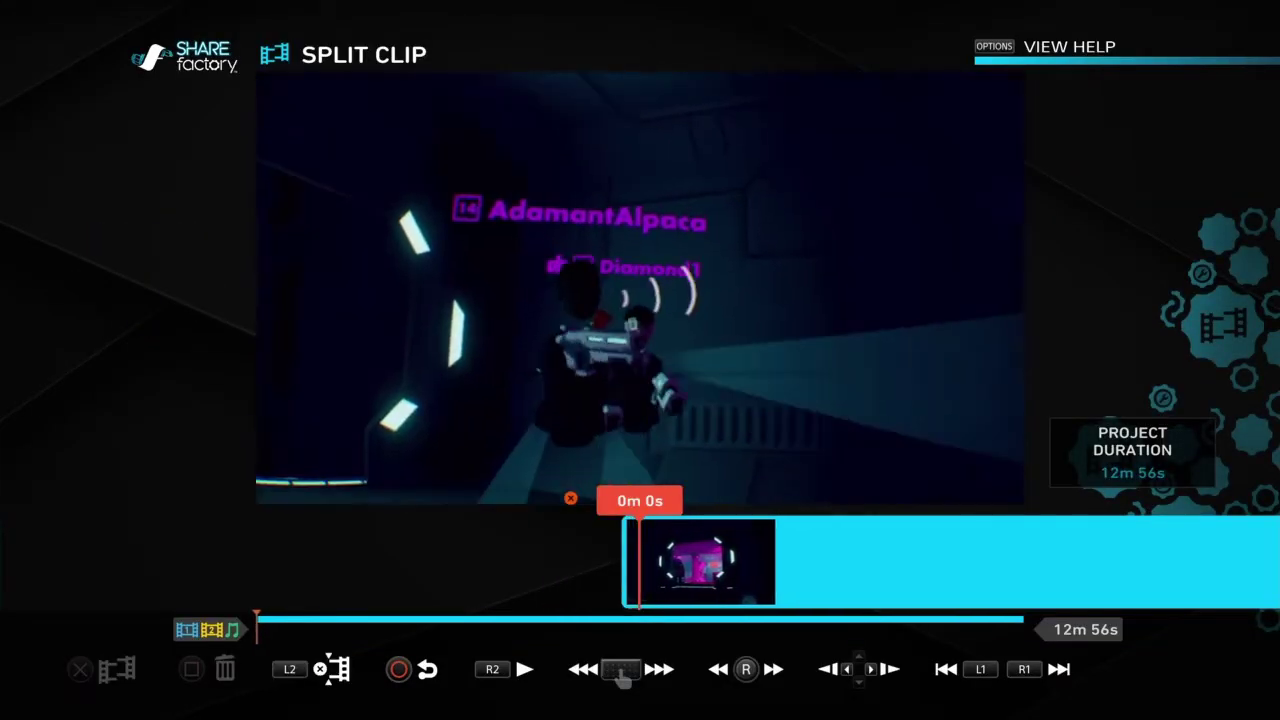
key(Right)
key(Right)
key(Left)
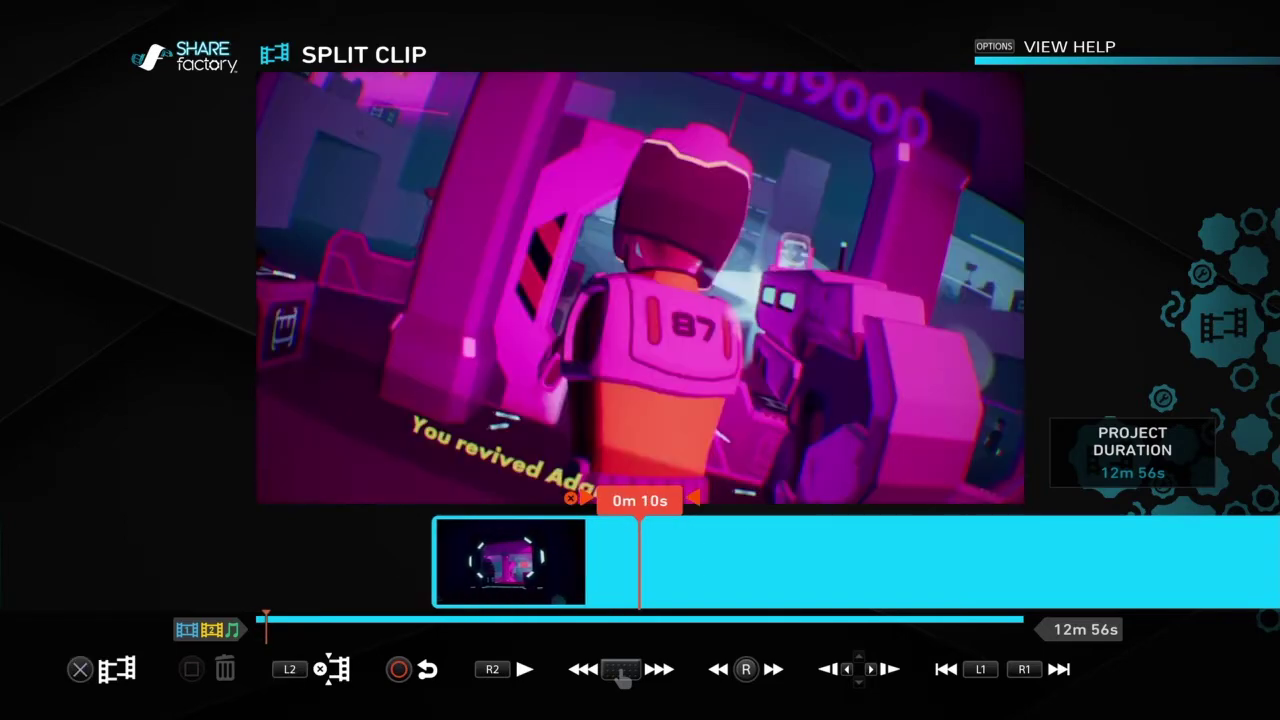
key(Right)
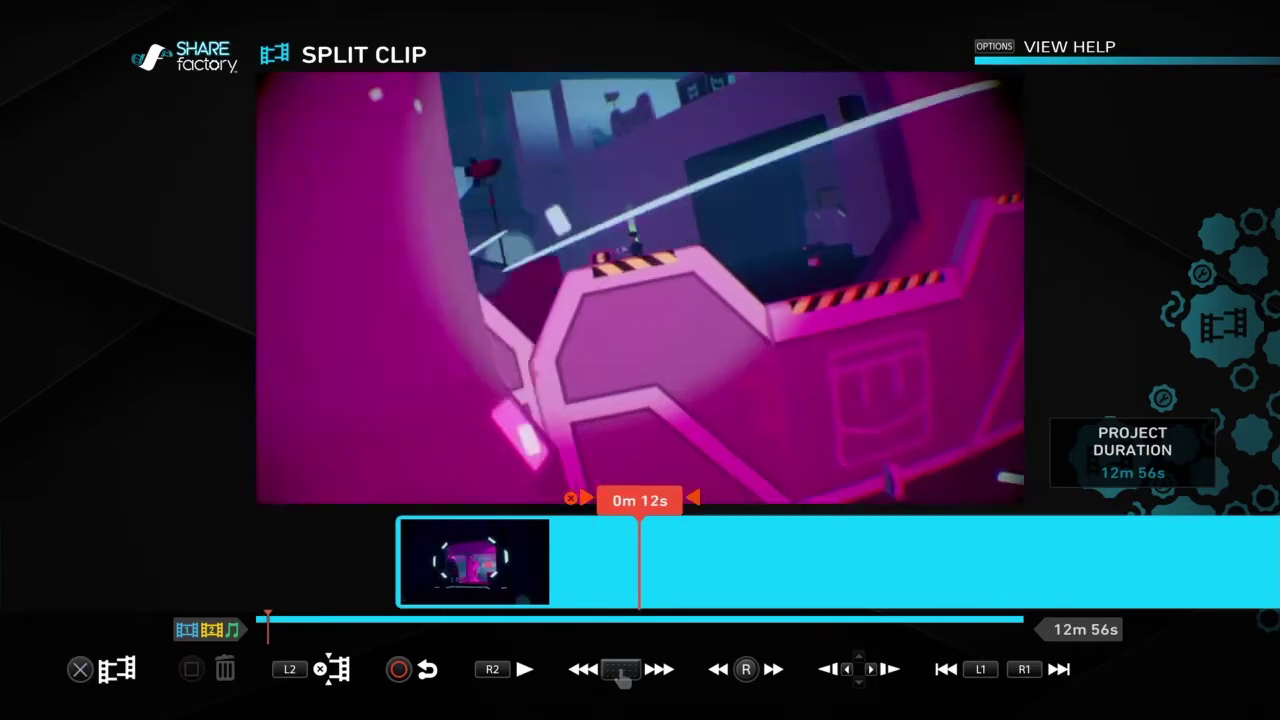
key(Left)
key(Left)
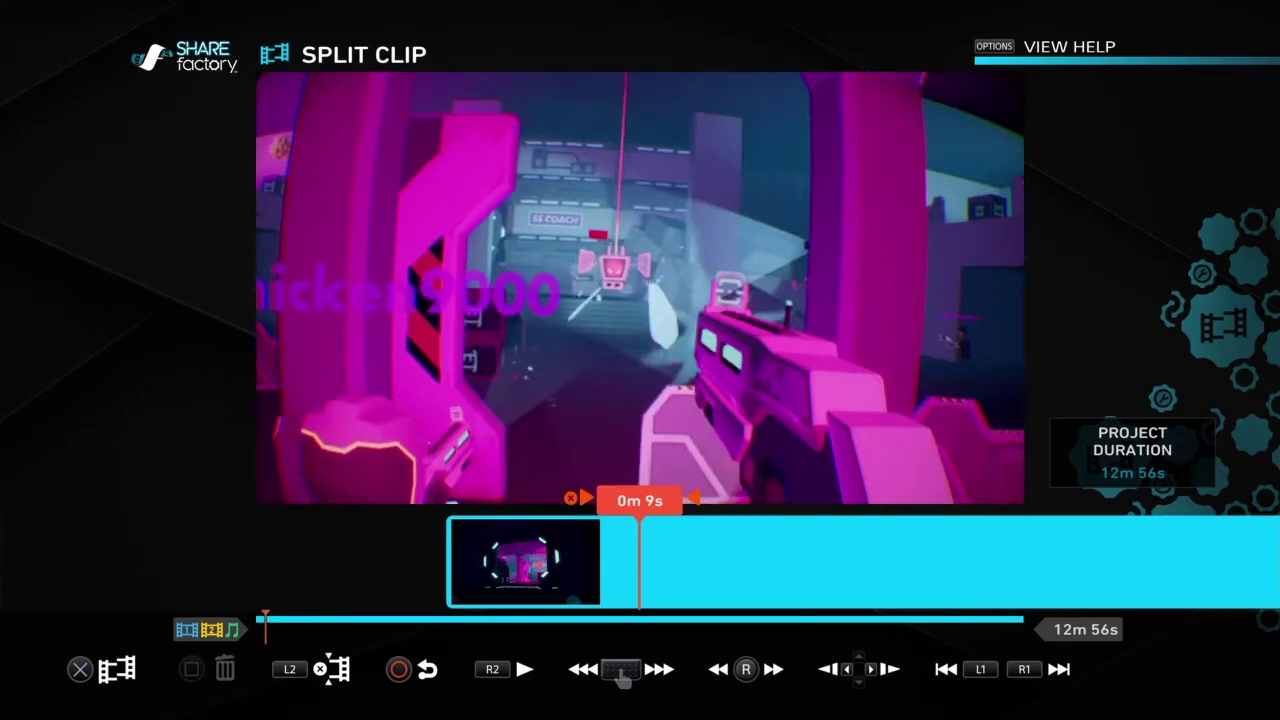
key(Return)
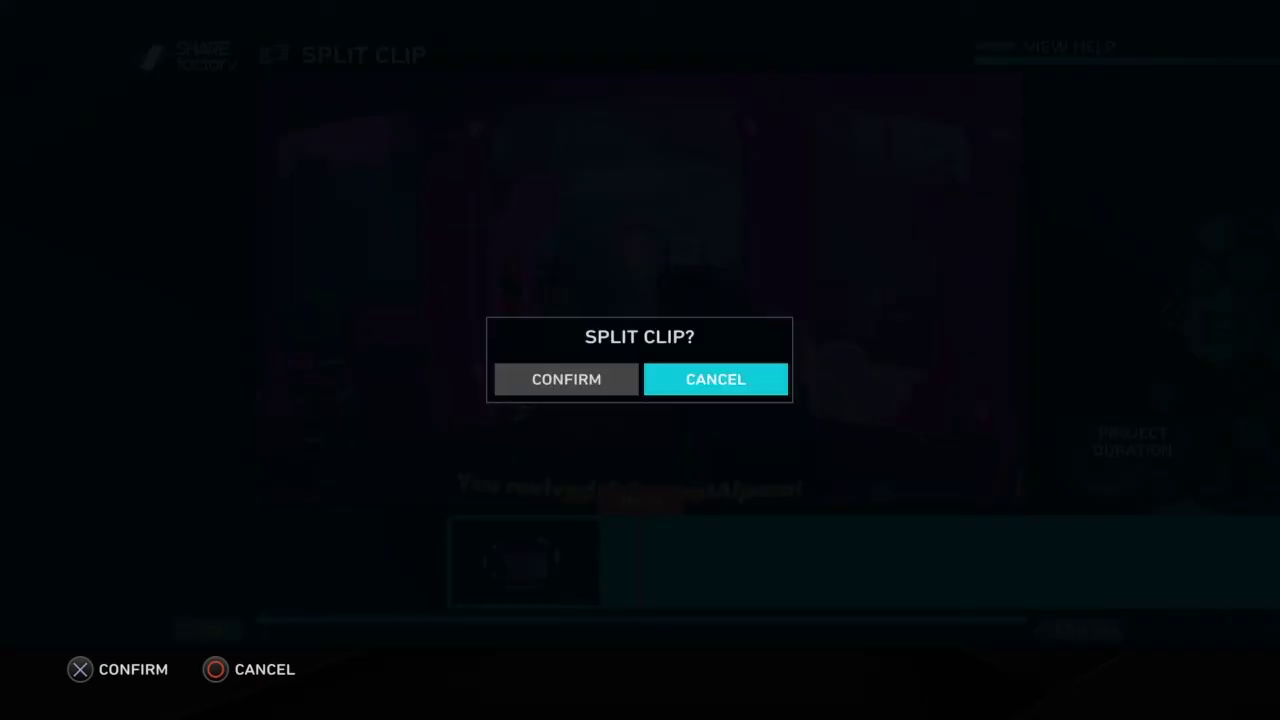
key(Return)
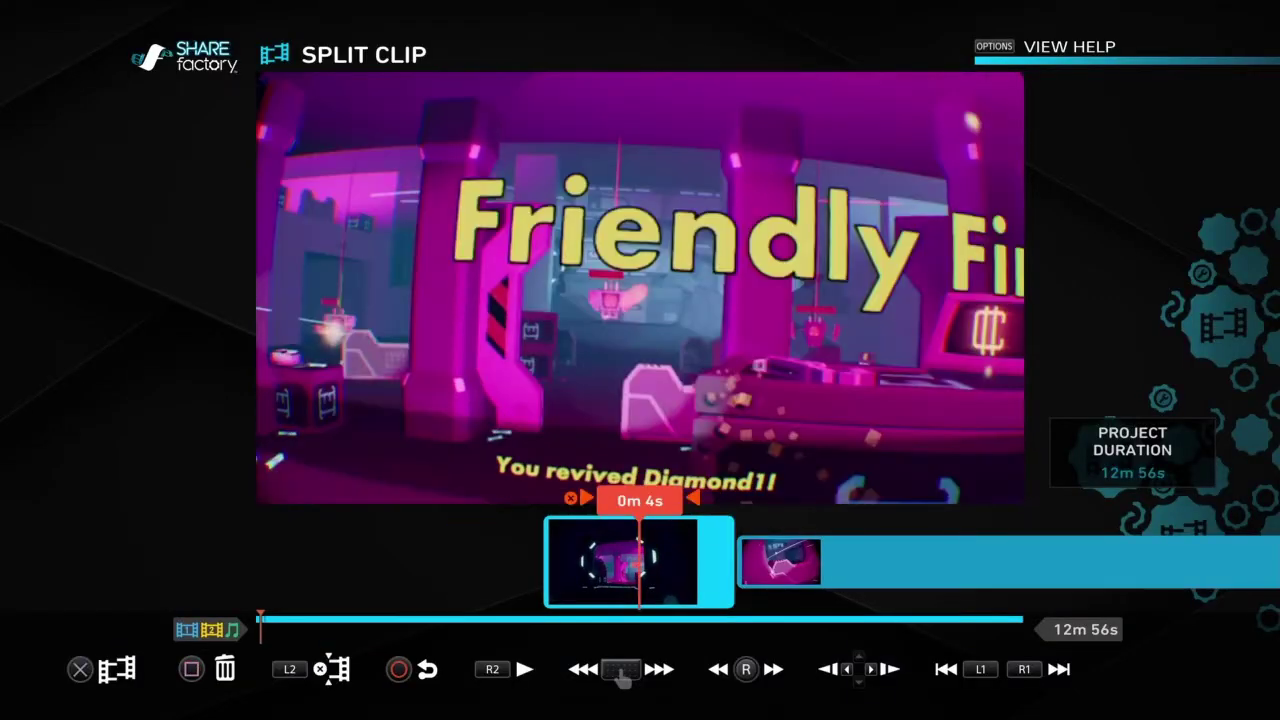
Delete the opening piece, shortening the project to 12m 46s, then scrub to 0m 22s.
key(Delete)
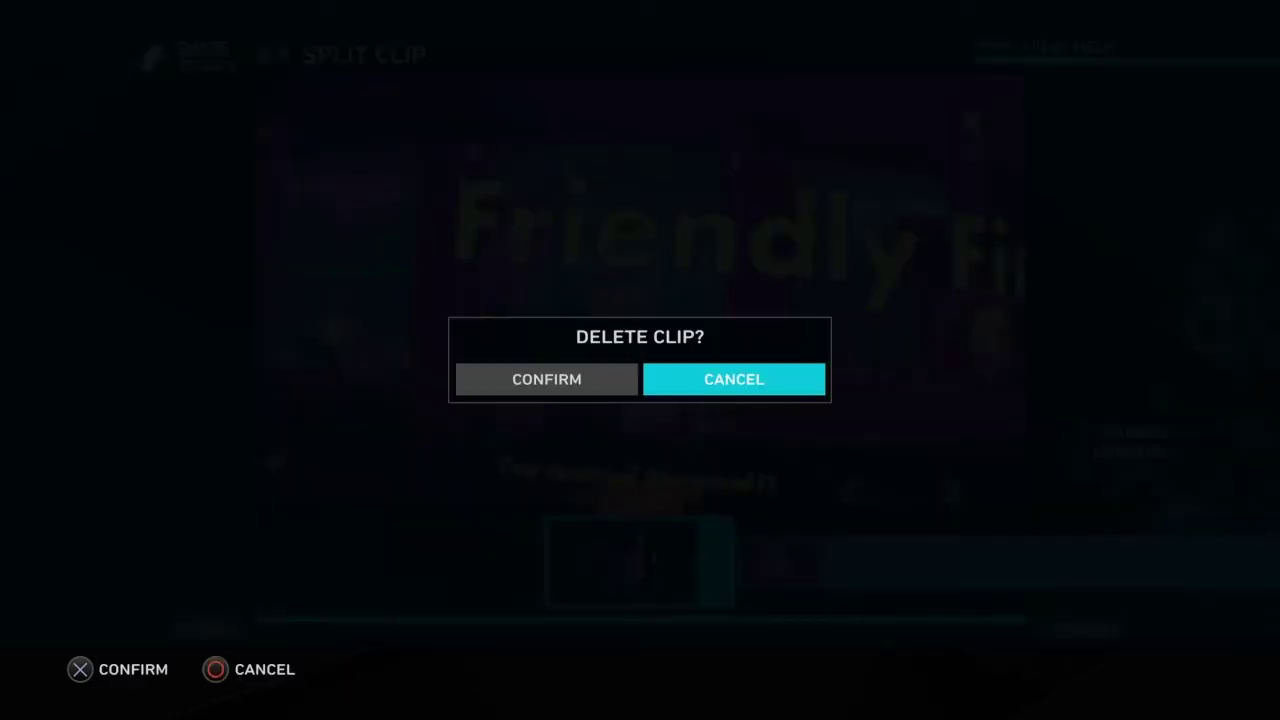
key(Return)
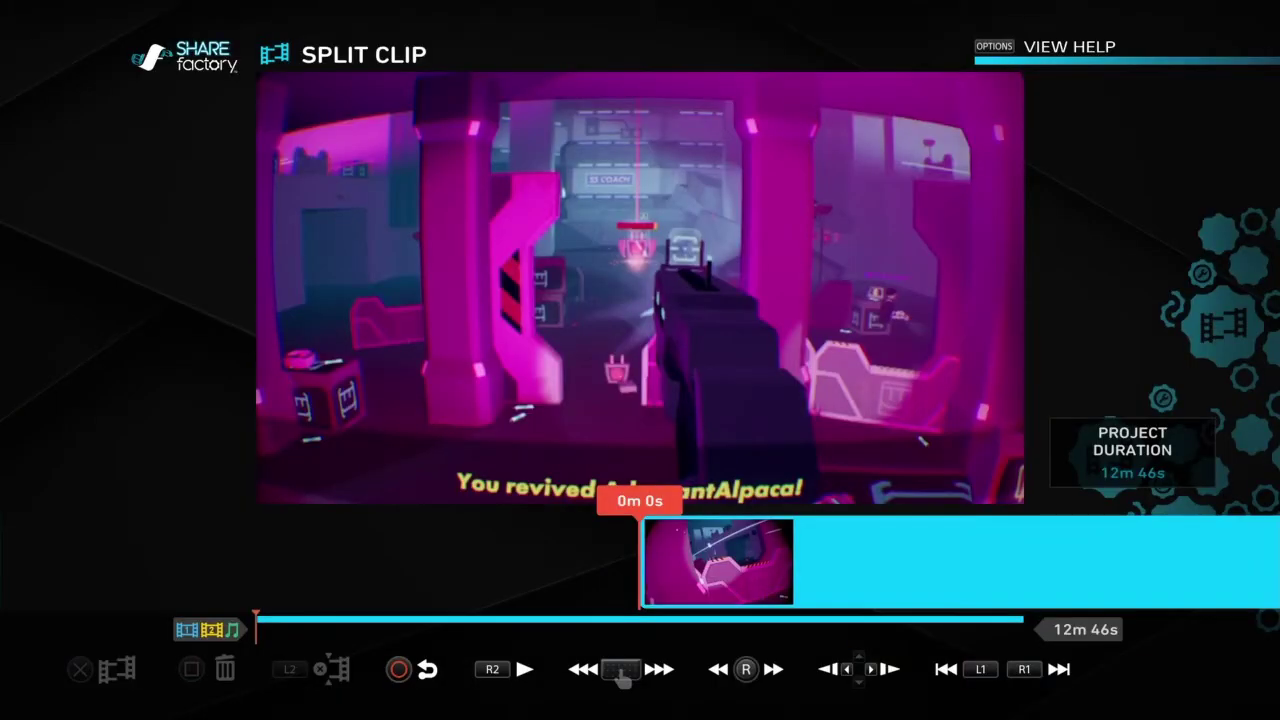
key(space)
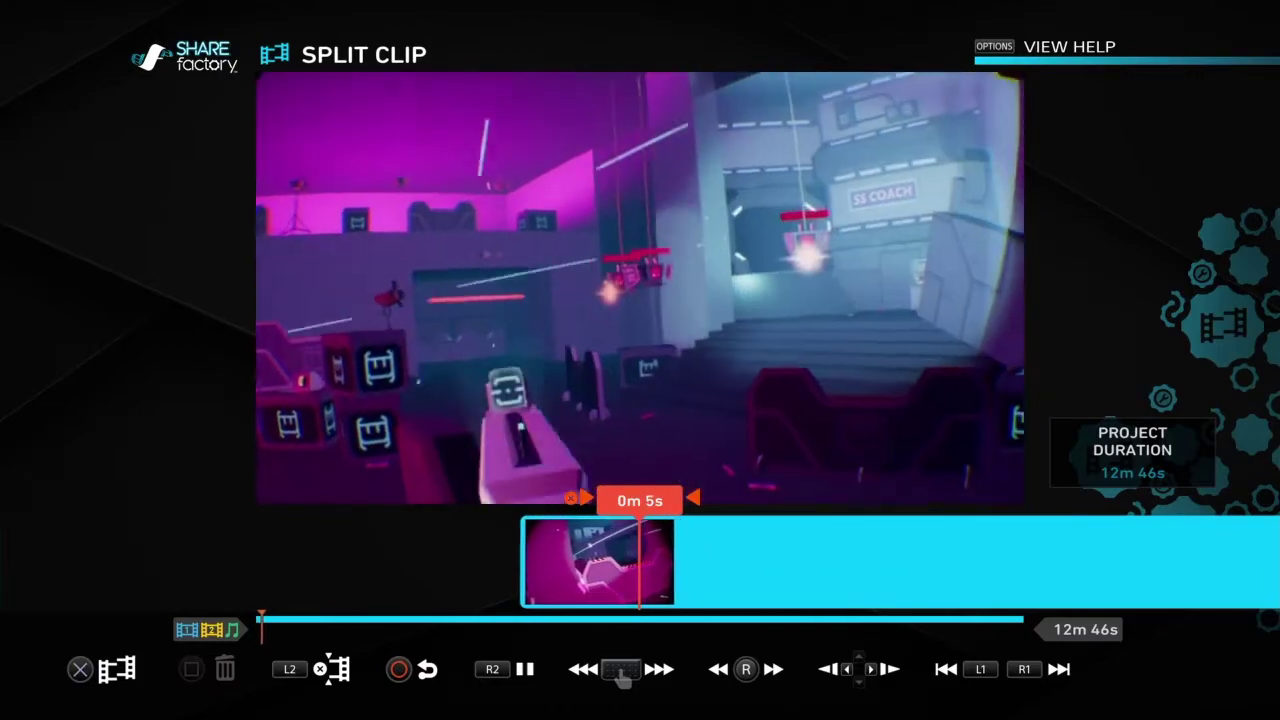
key(space)
key(Right)
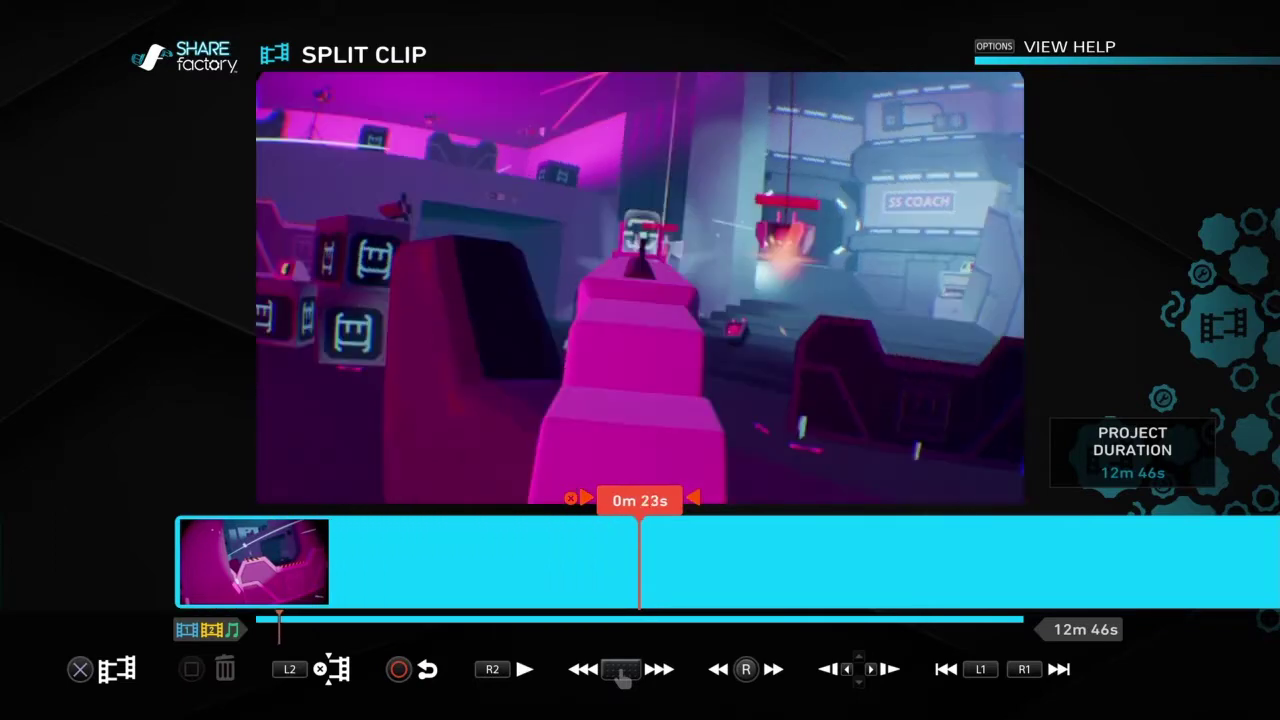
key(Left)
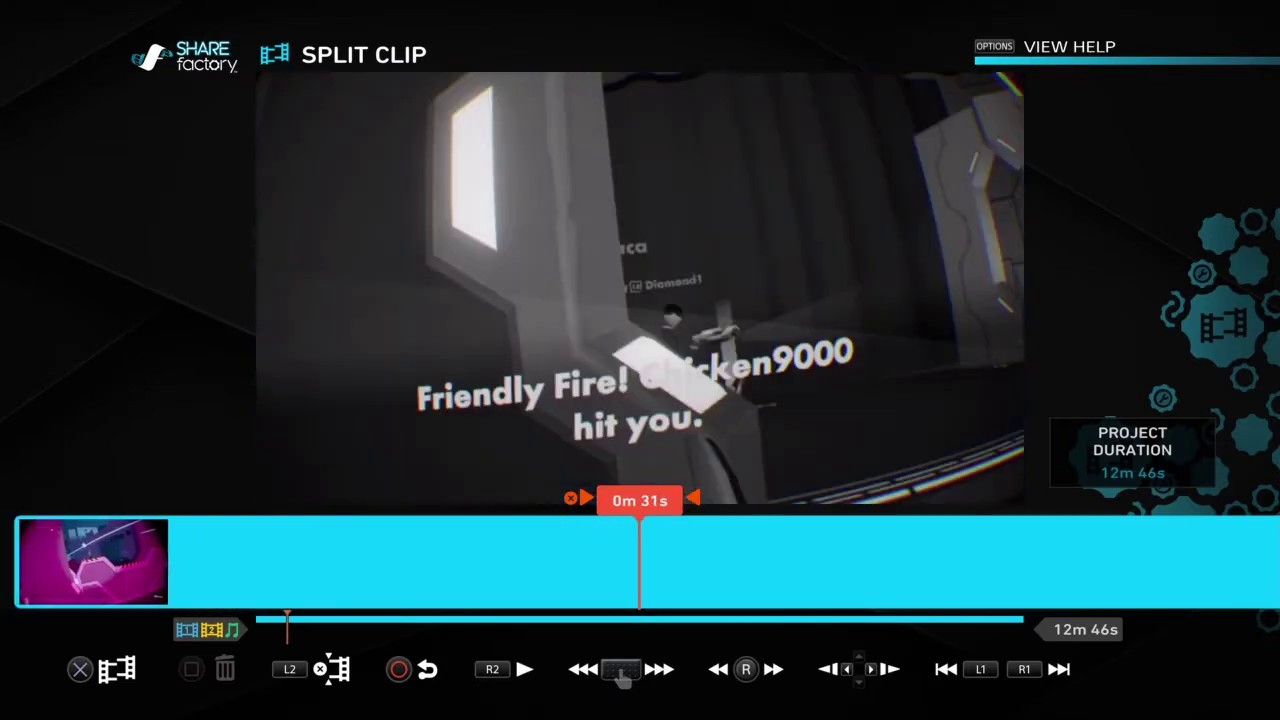
key(Right)
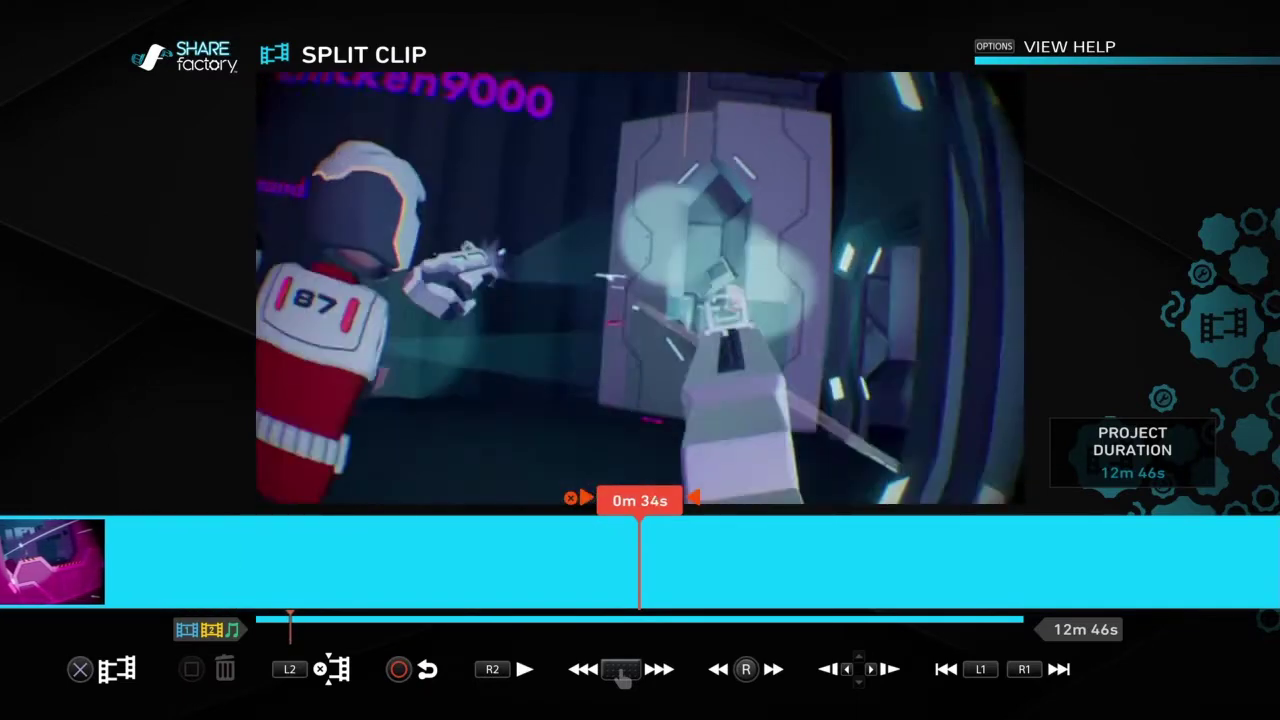
key(Left)
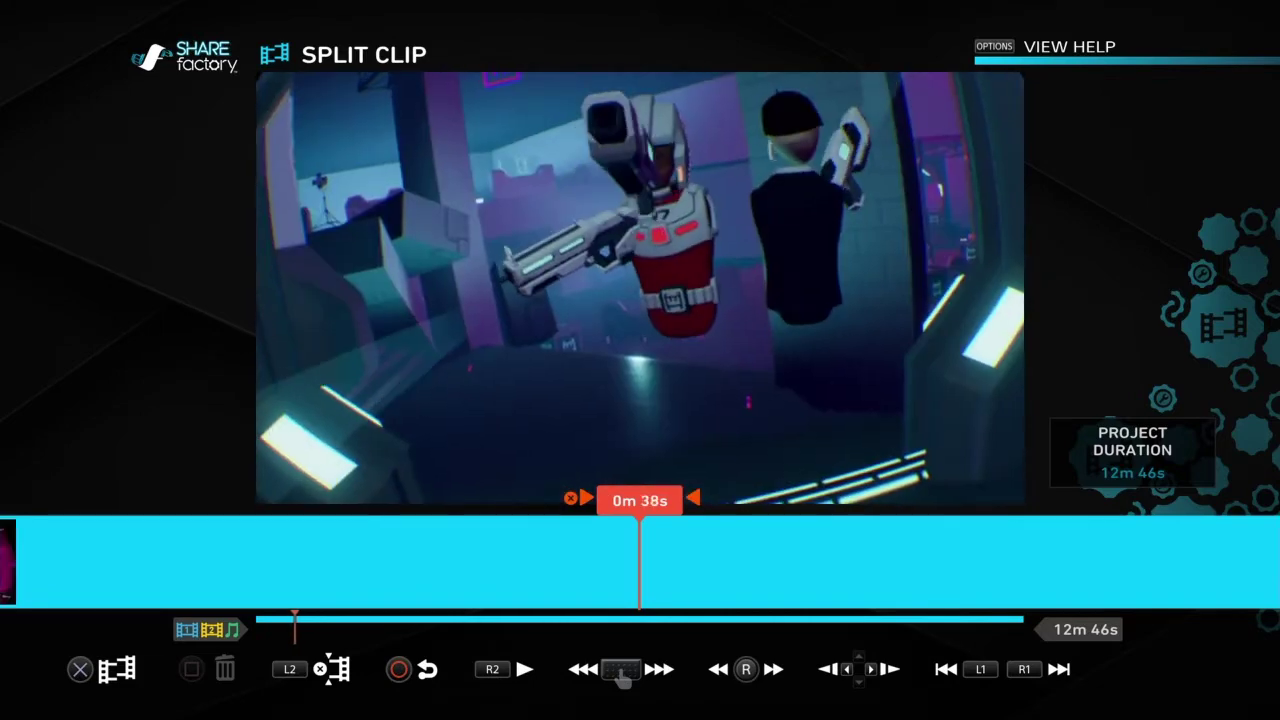
key(Left)
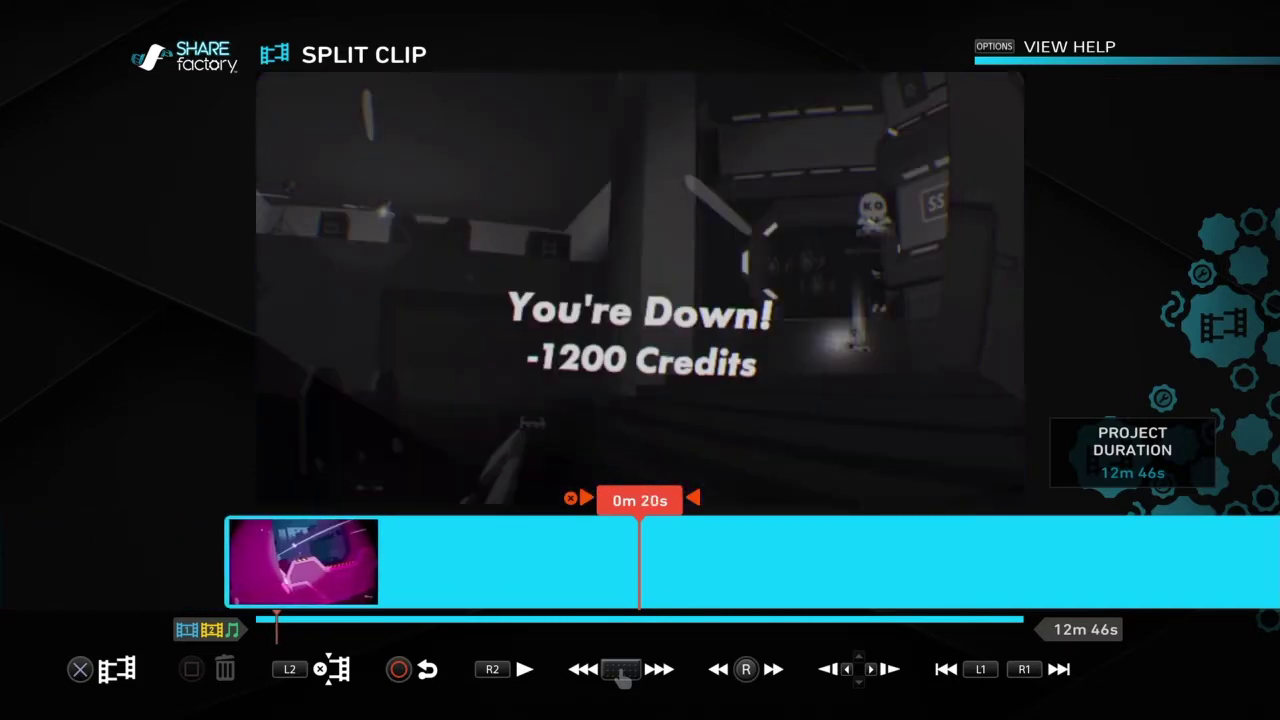
key(Right)
key(Right)
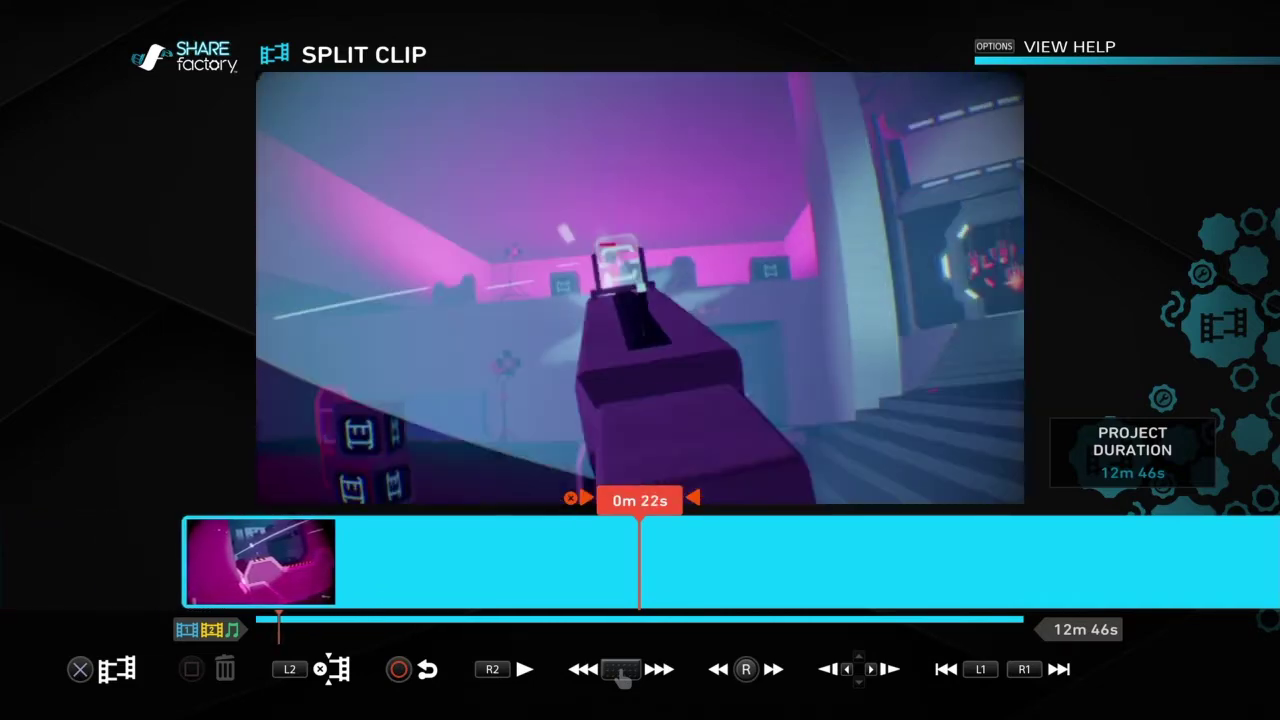
Split the clip twice around 0m 25s and delete the short piece between.
key(Return)
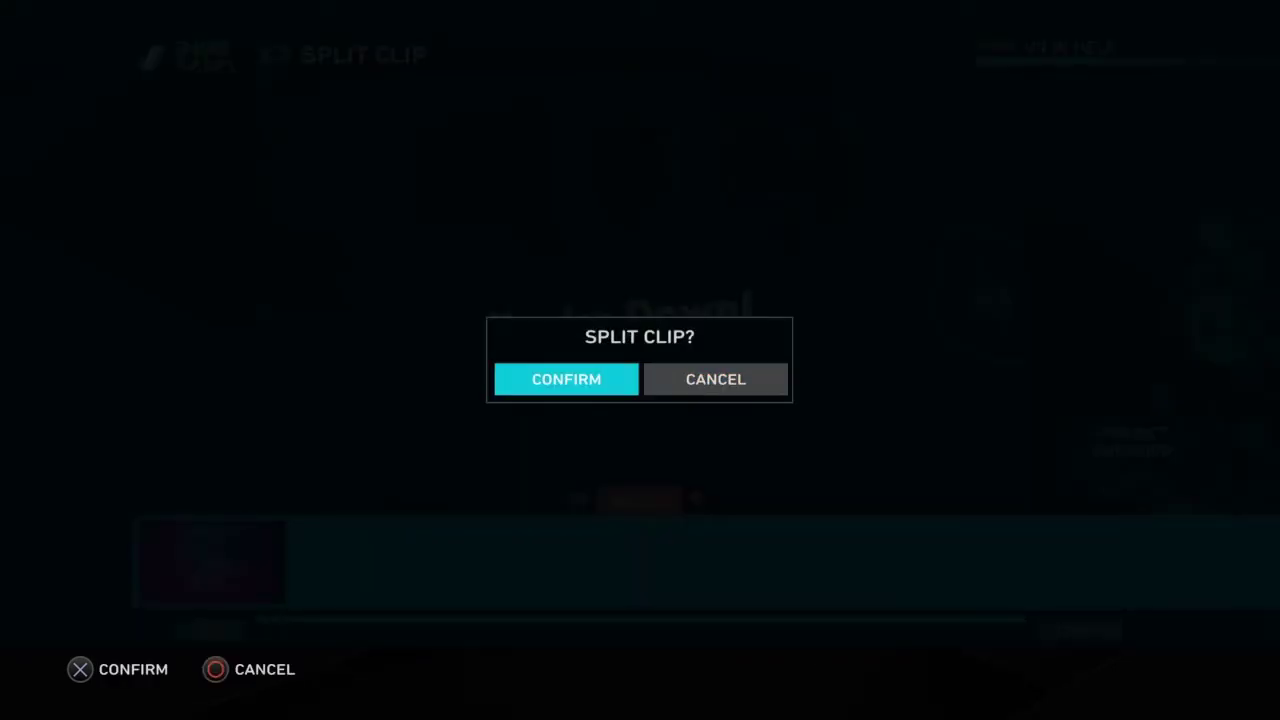
key(Return)
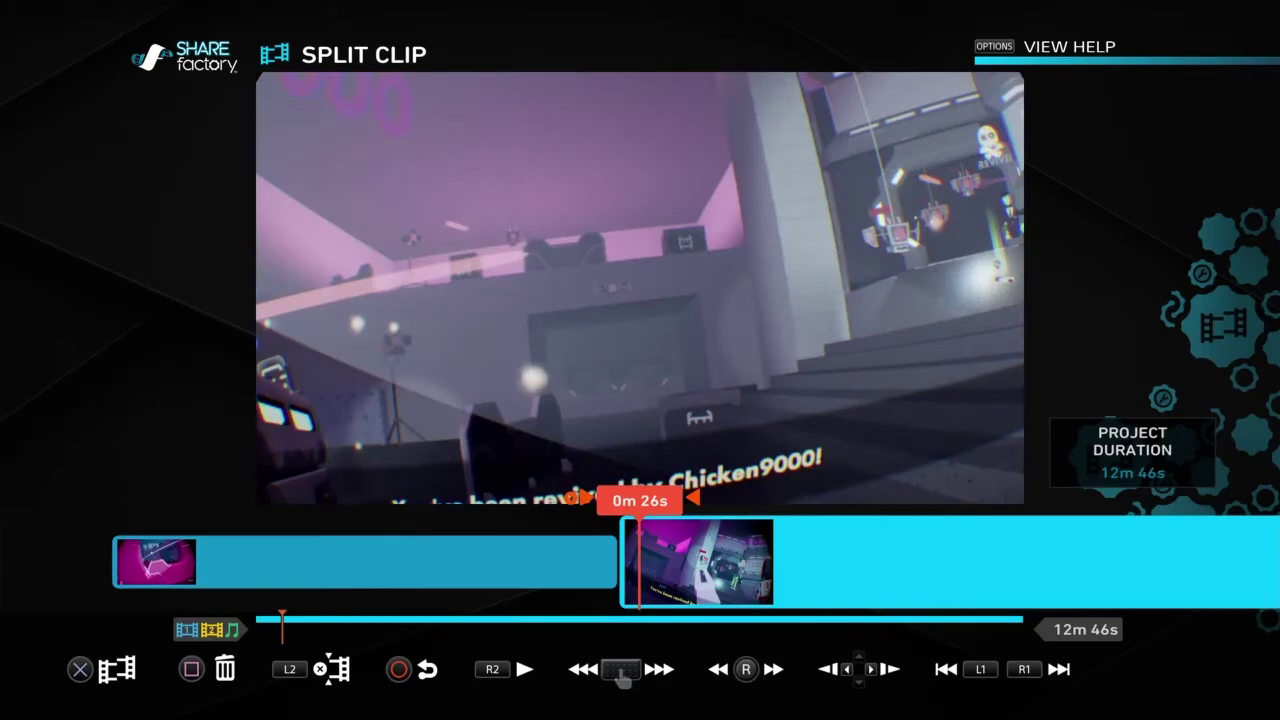
key(Return)
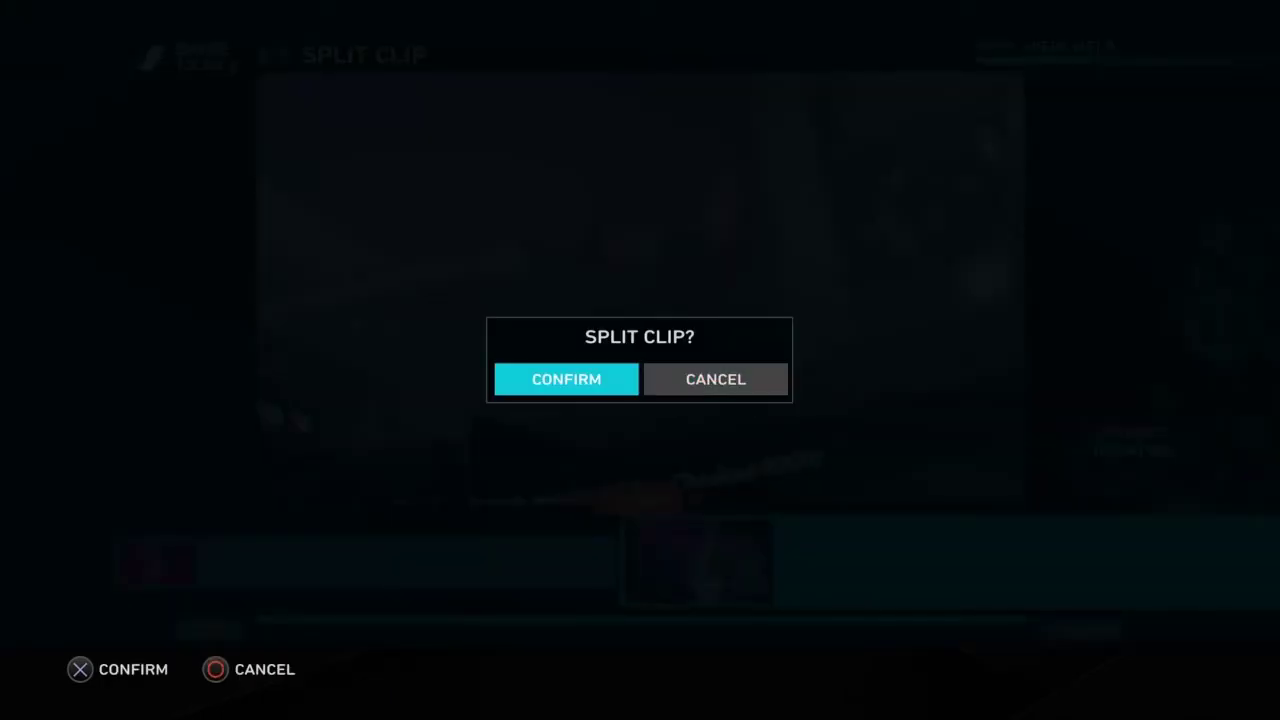
key(Return)
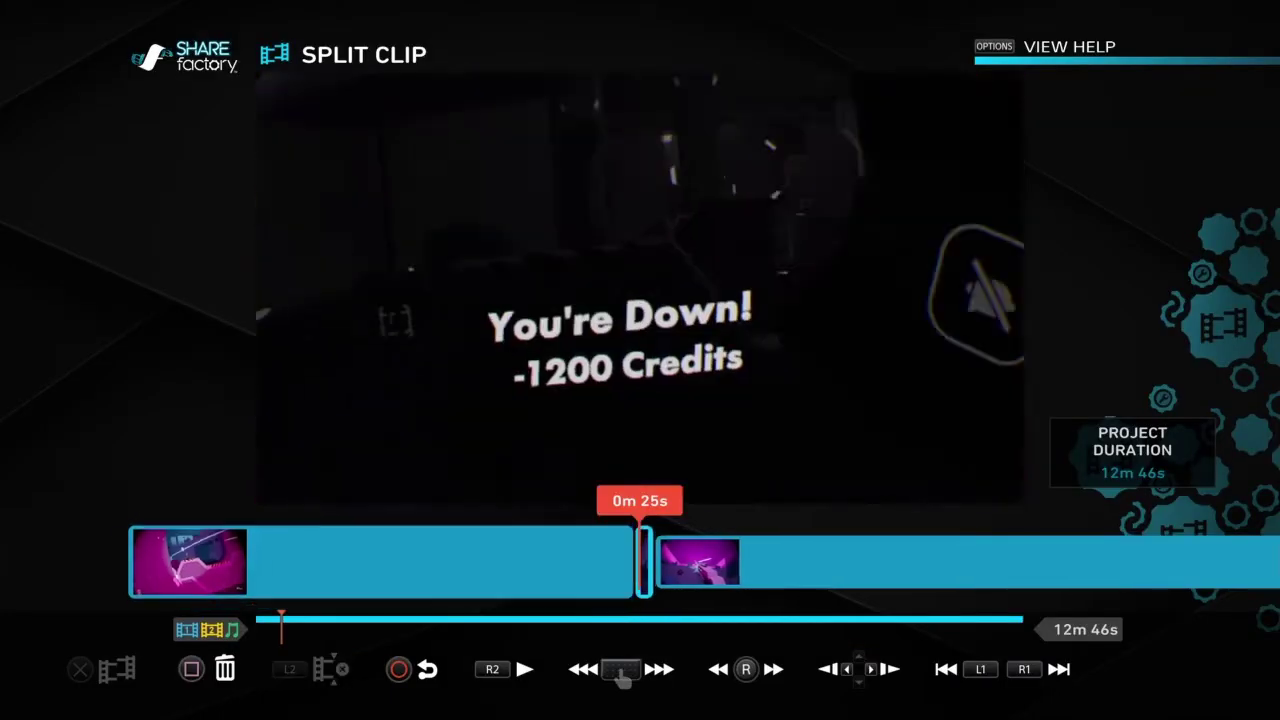
key(Delete)
key(Right)
key(Return)
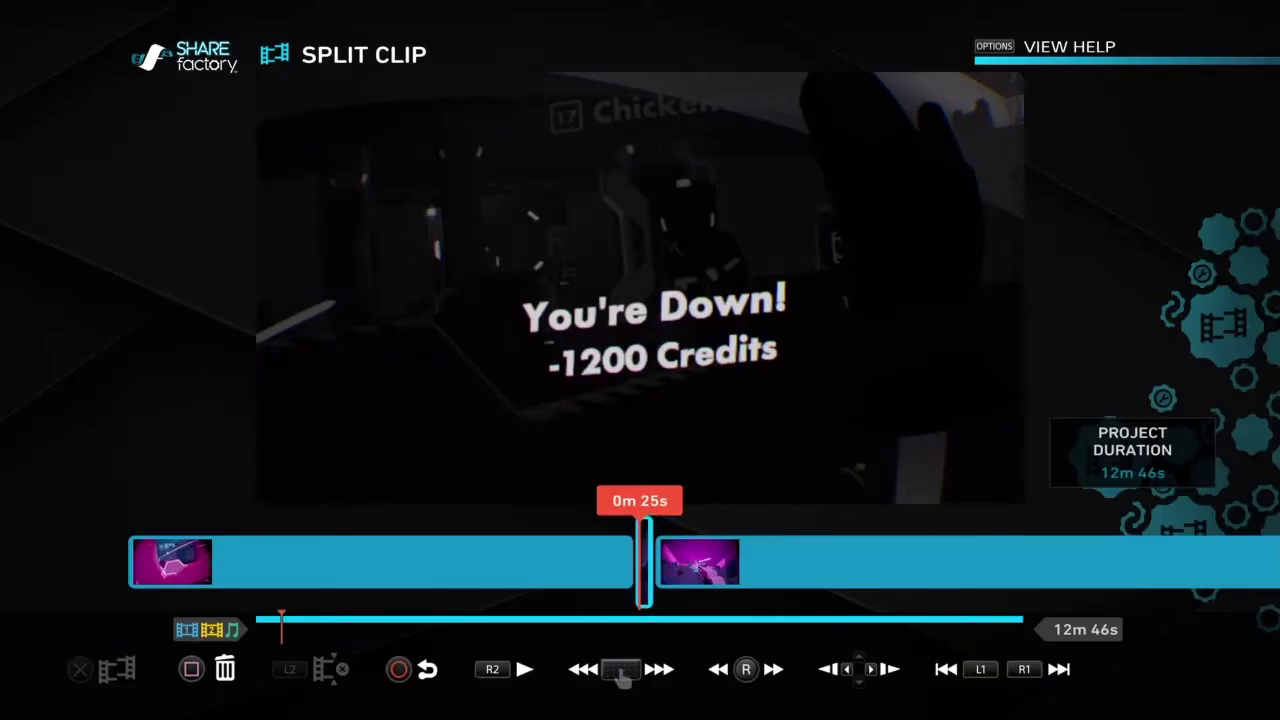
key(Delete)
key(Return)
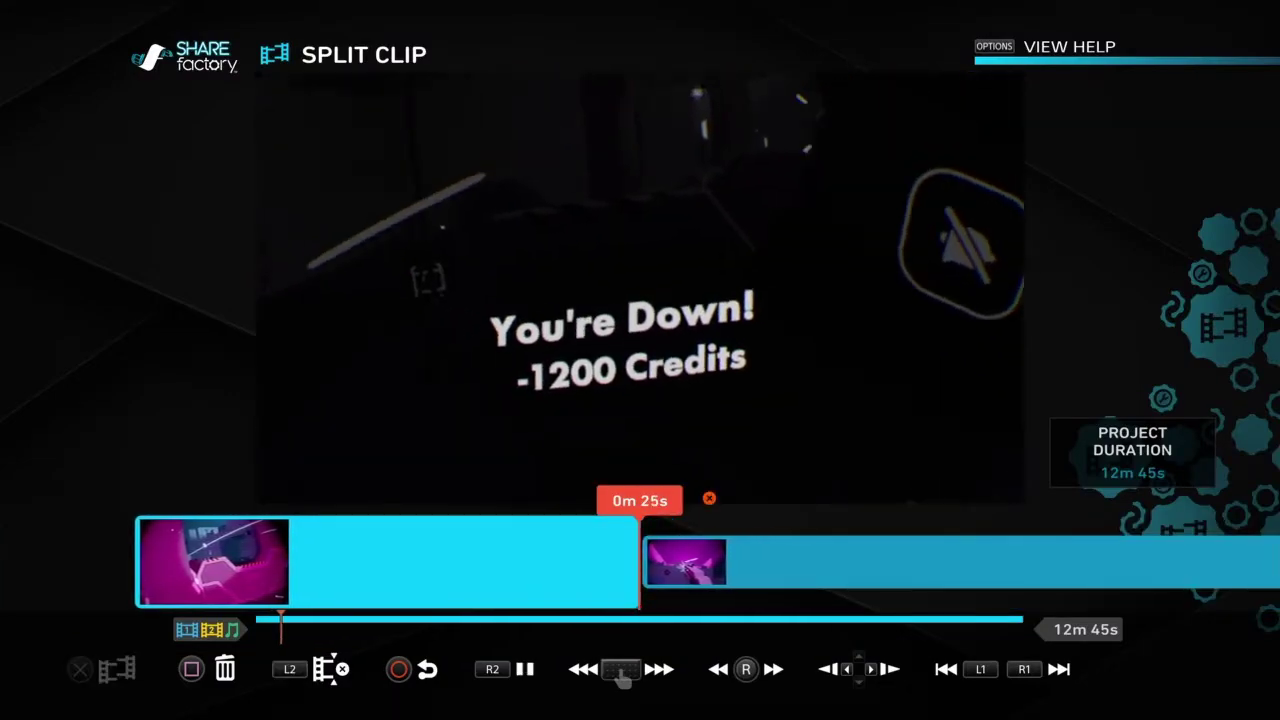
Review the cut near 0m 22s, adding a split and cancelling further deletions.
key(Left)
key(Left)
key(space)
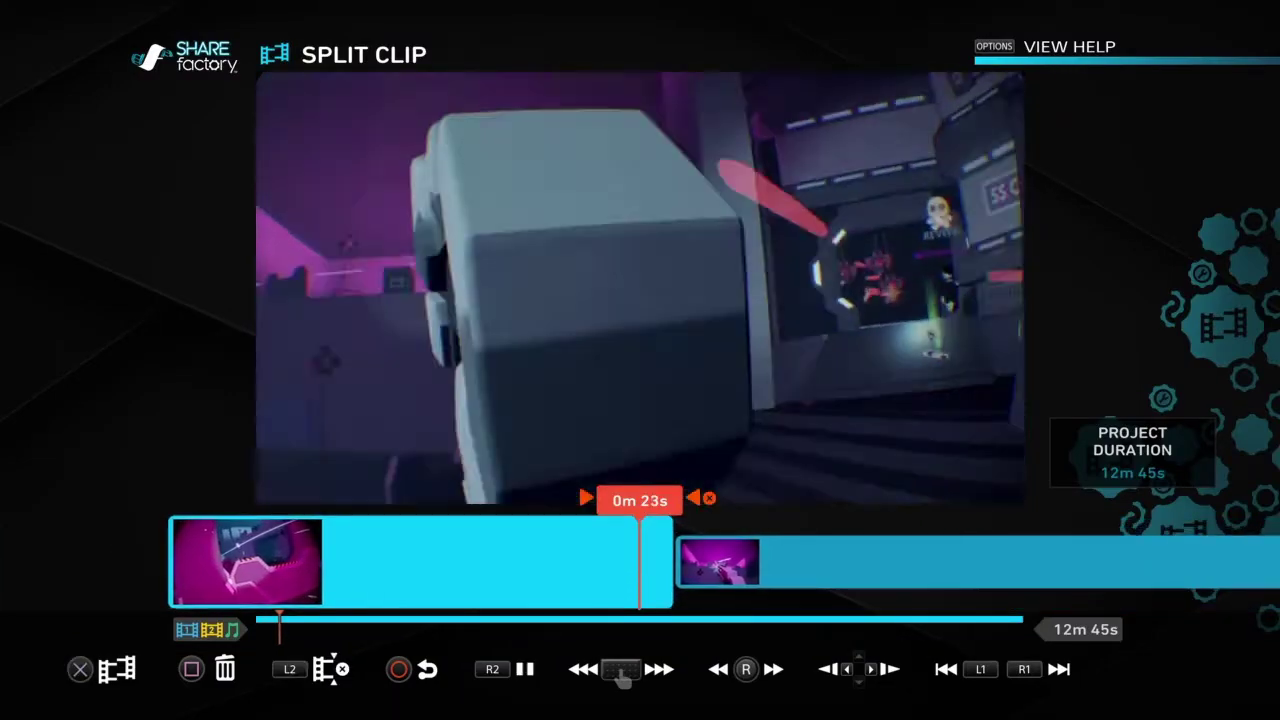
key(space)
key(Left)
key(Left)
key(Delete)
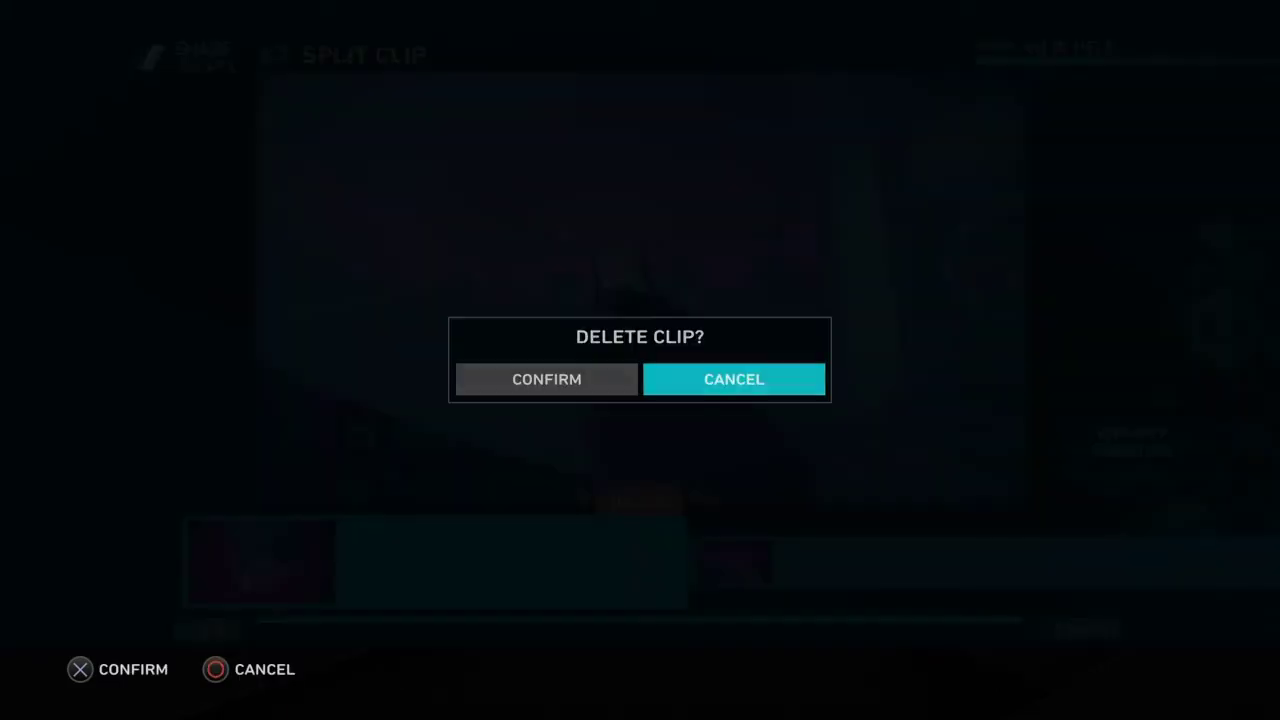
key(Escape)
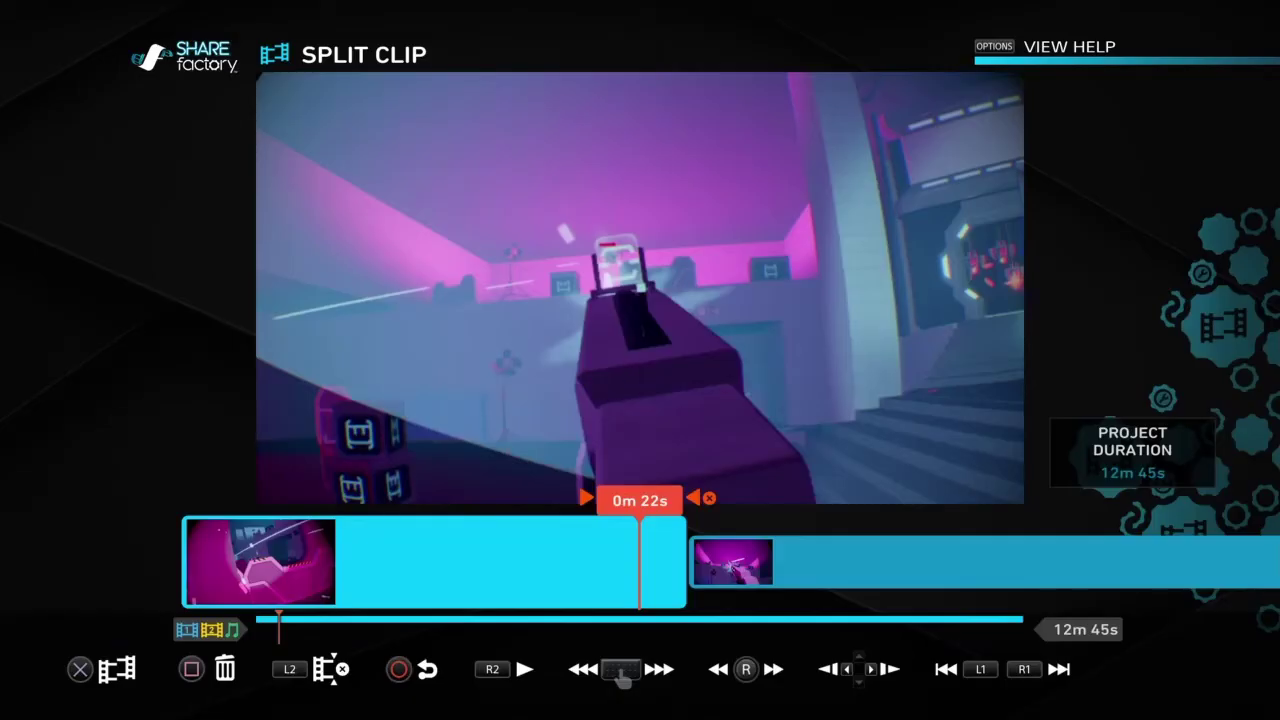
key(Delete)
key(Escape)
key(Return)
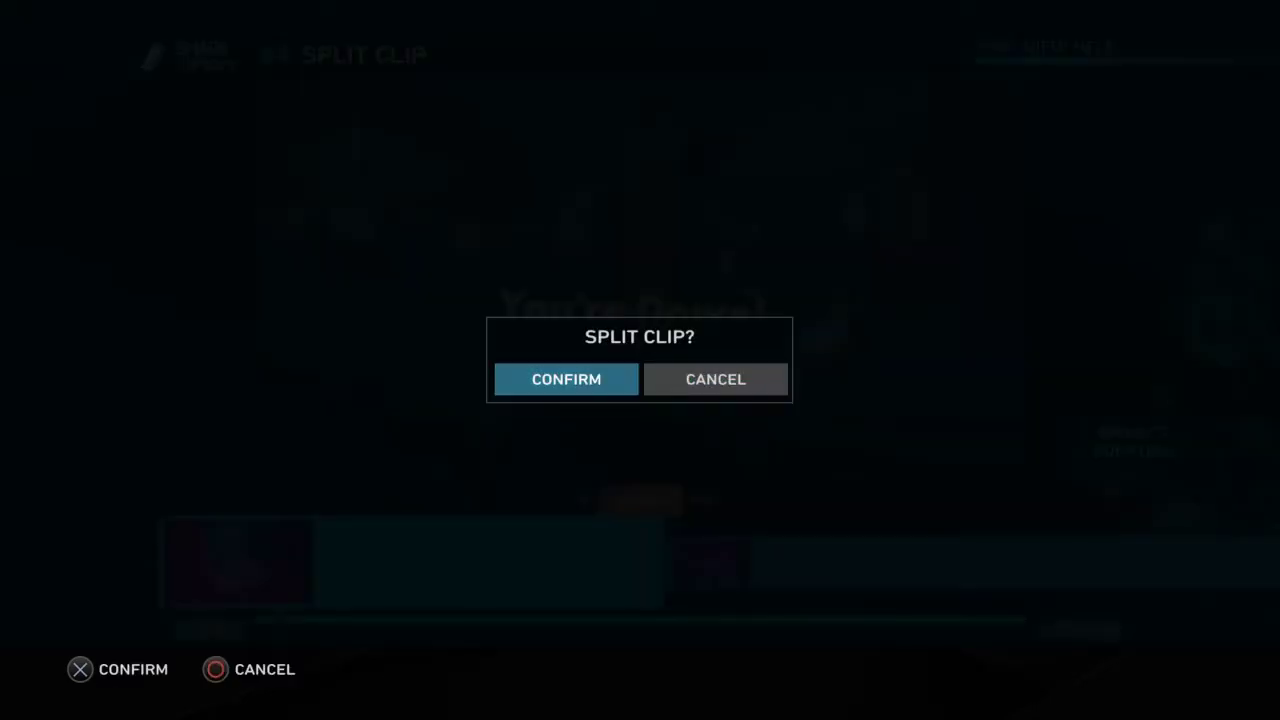
key(Return)
key(Delete)
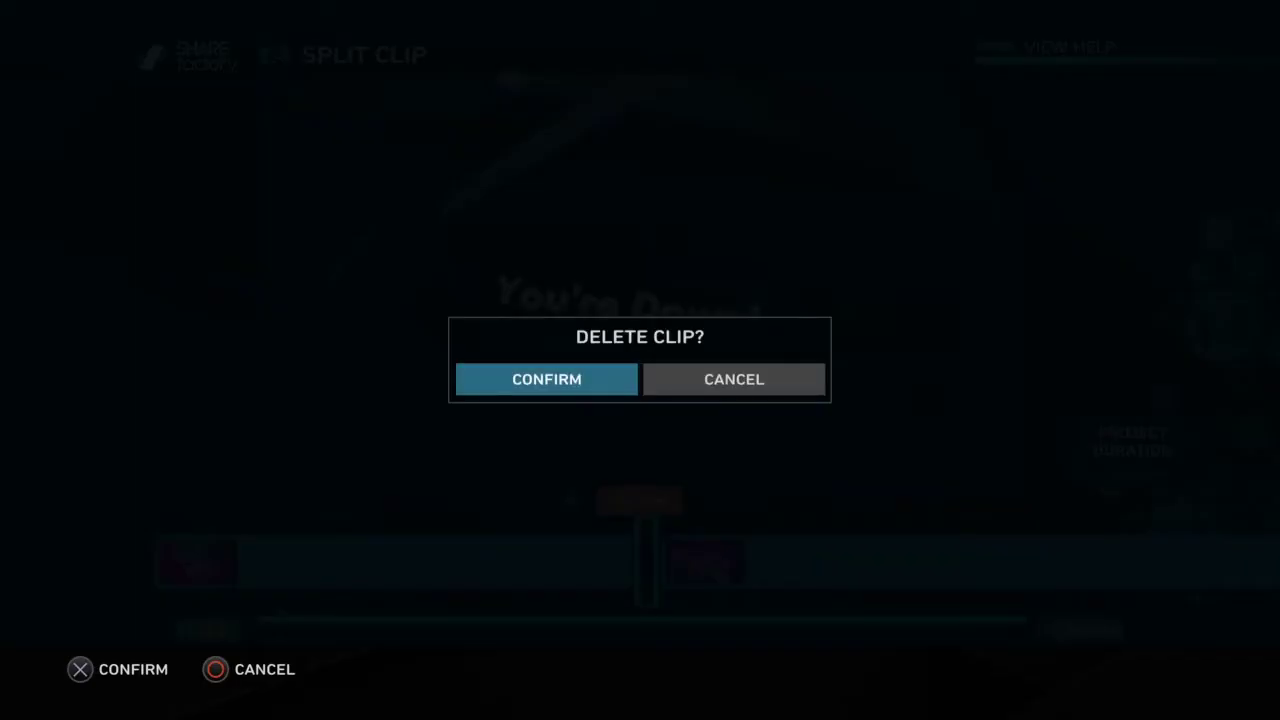
key(Escape)
Snip out the section marked at 0m 32s, leaving a 12m 44s project.
key(Left)
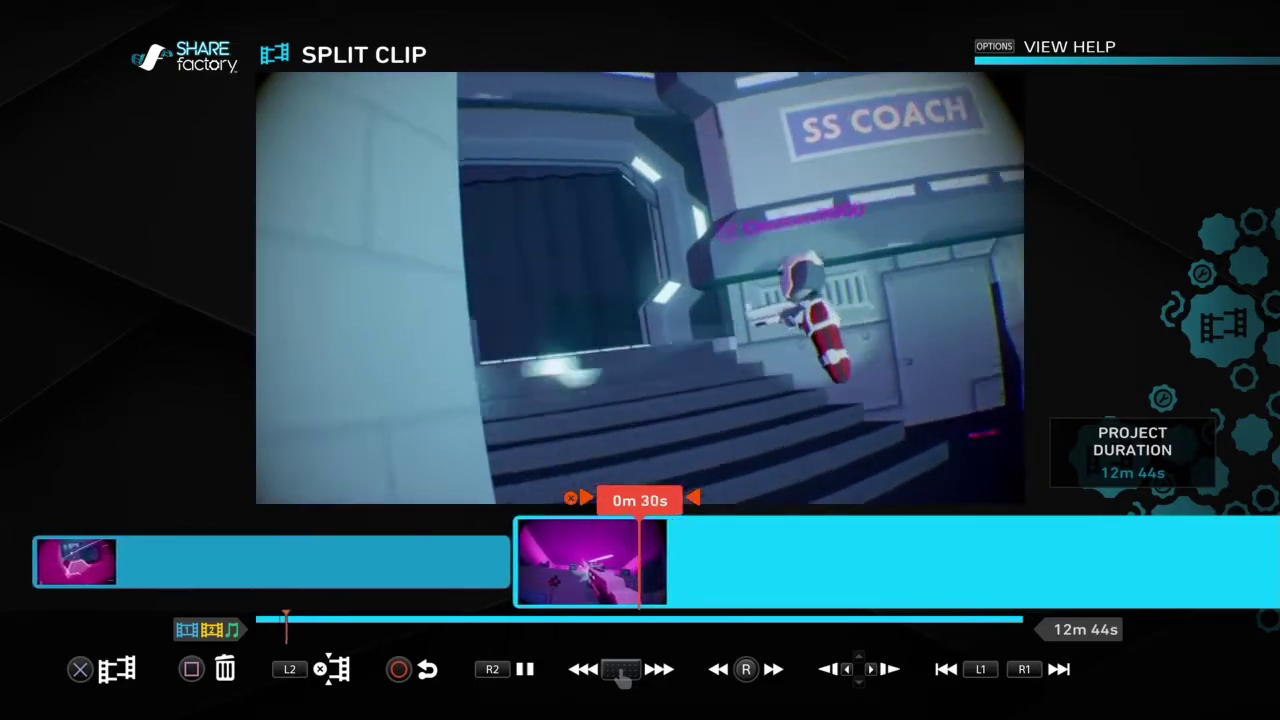
key(space)
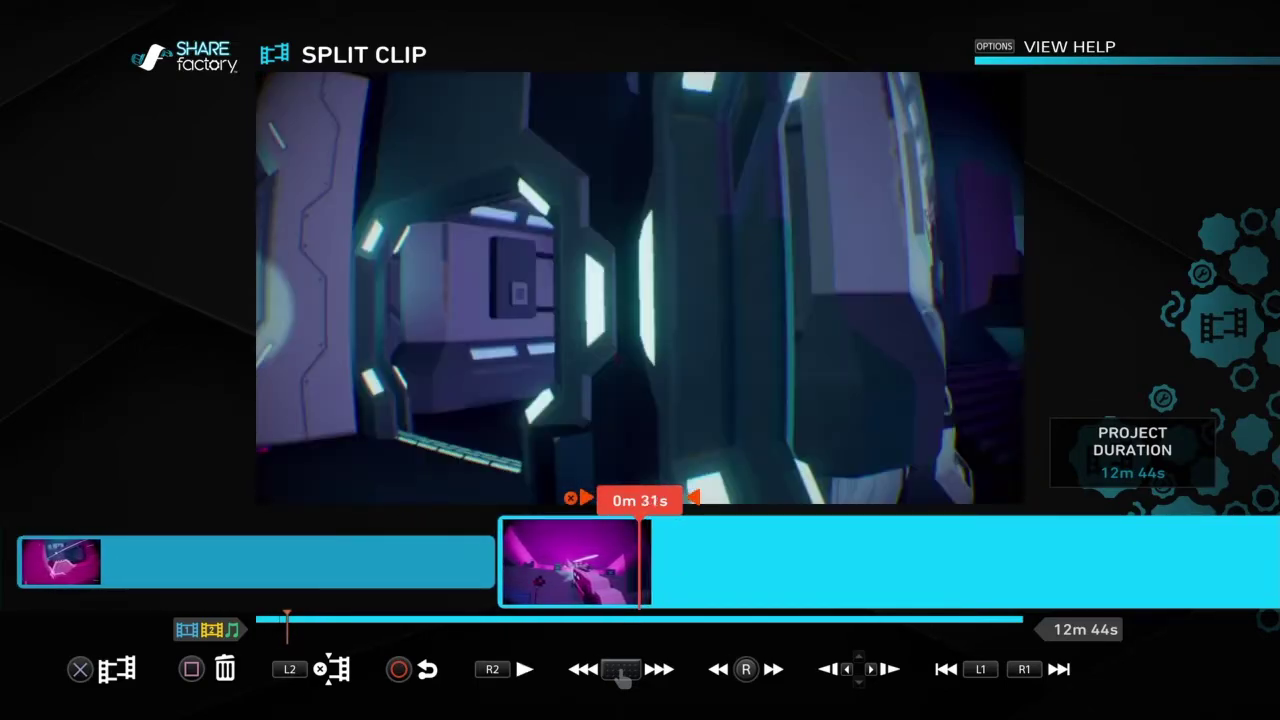
key(Right)
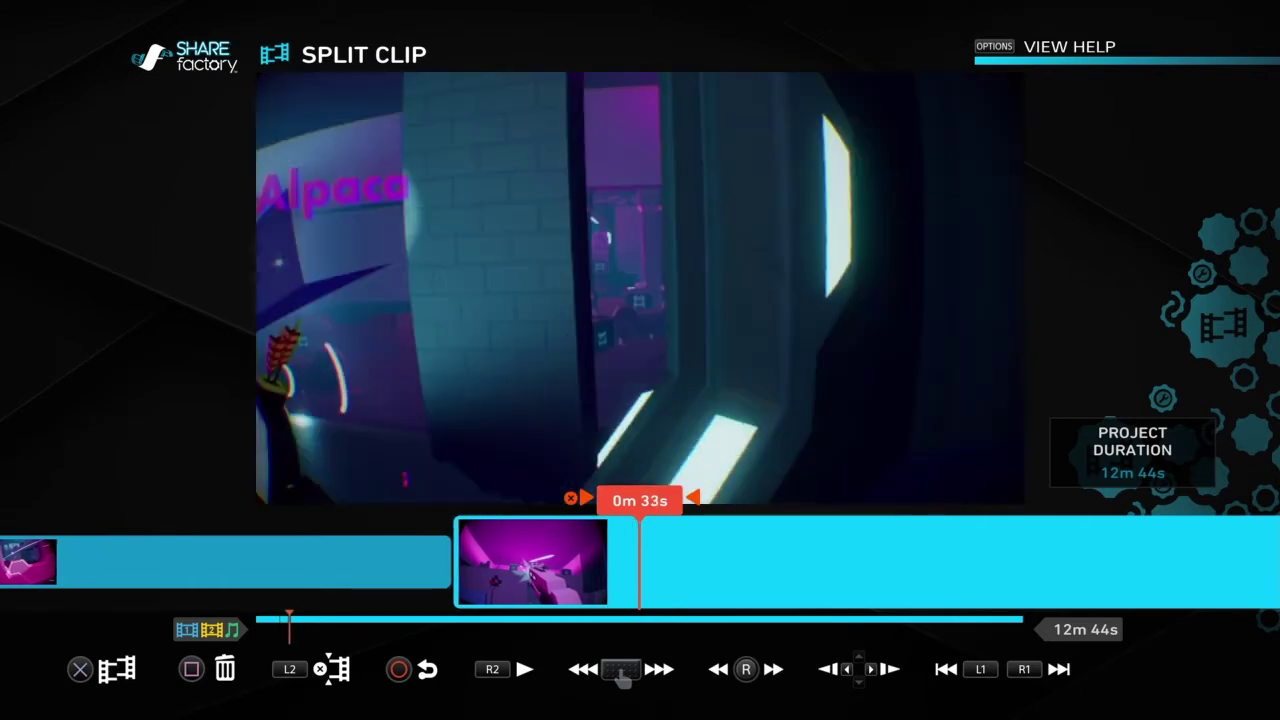
key(Left)
key(Right)
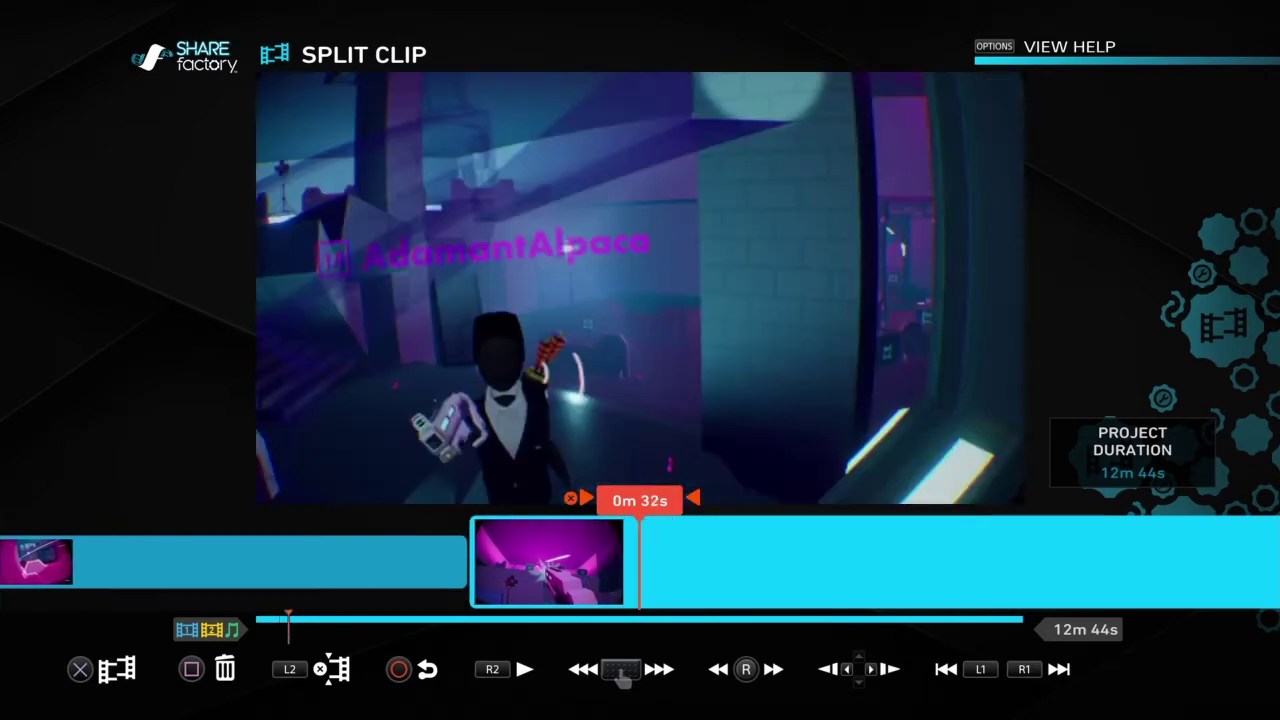
key(Return)
key(Return)
Scrub the clip forward to around 0m 52s.
key(Escape)
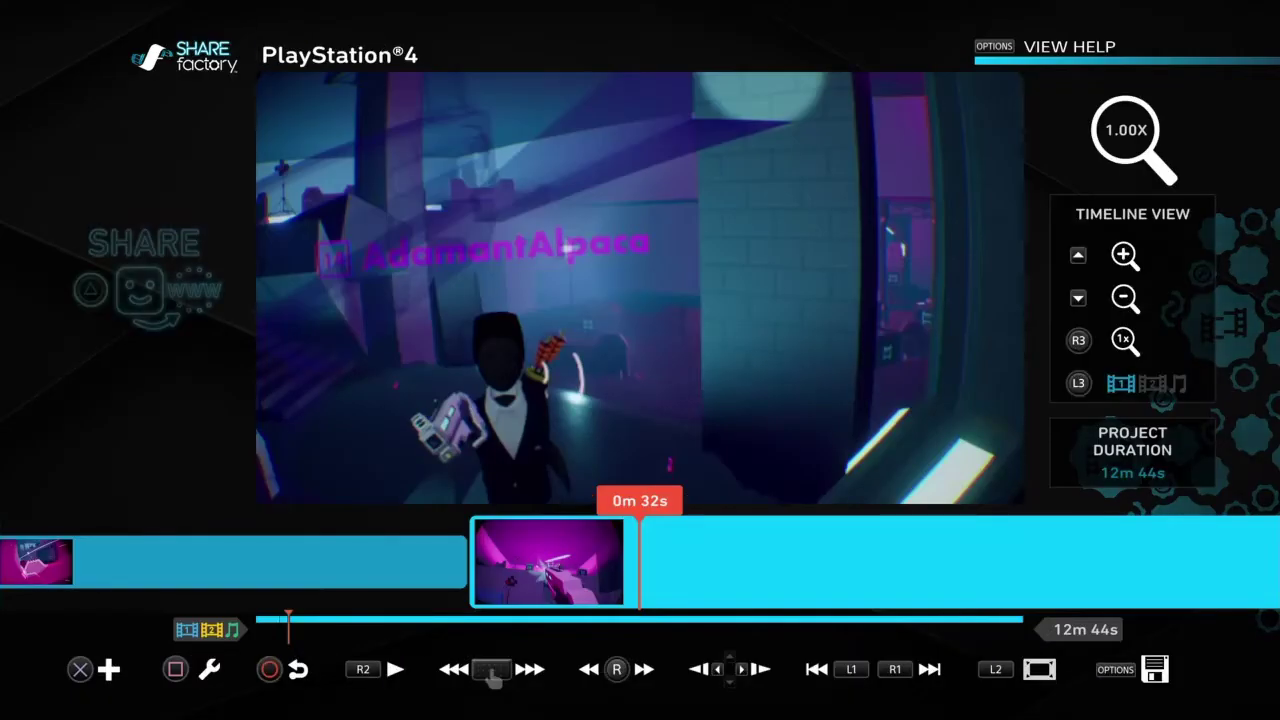
key(Return)
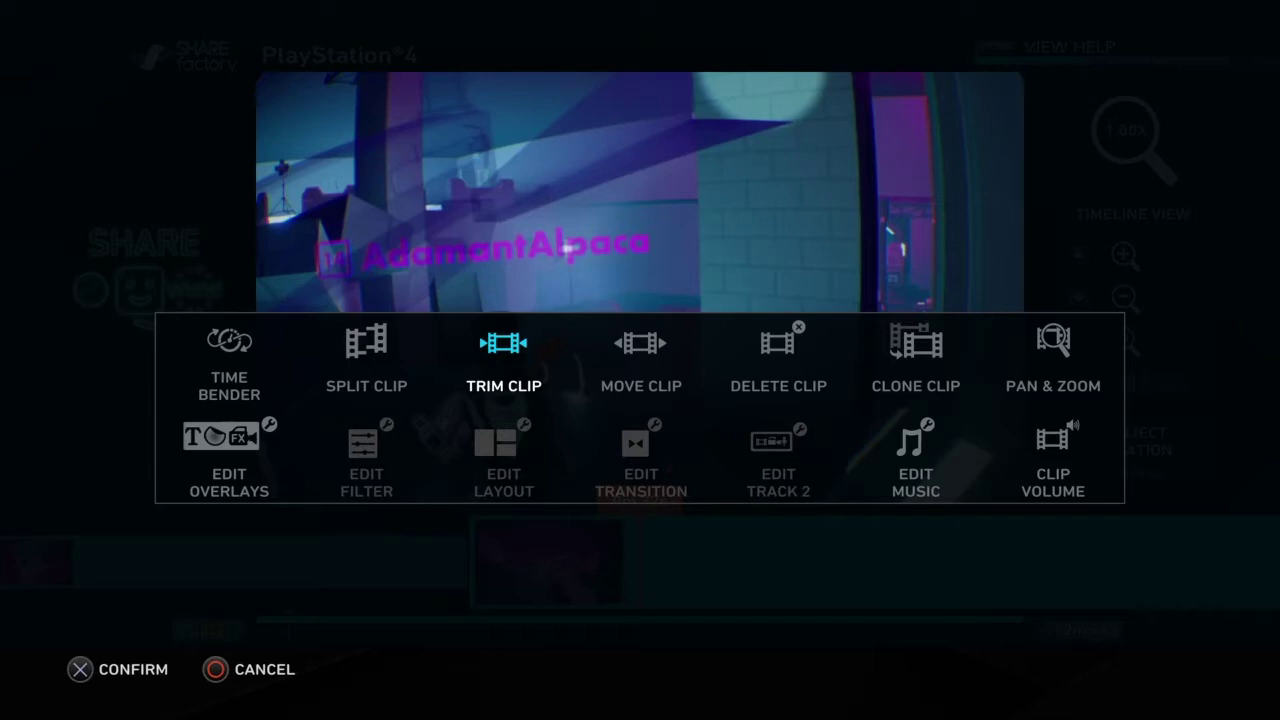
key(Return)
key(Right)
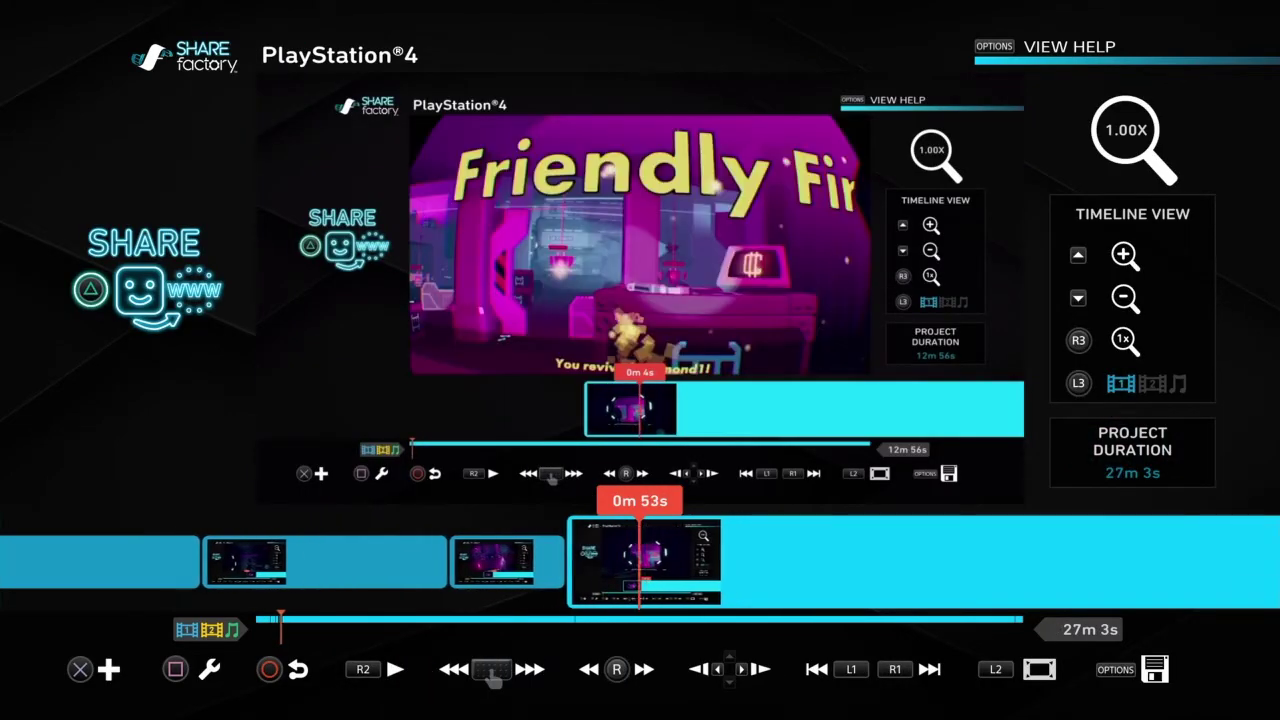
key(Left)
key(t)
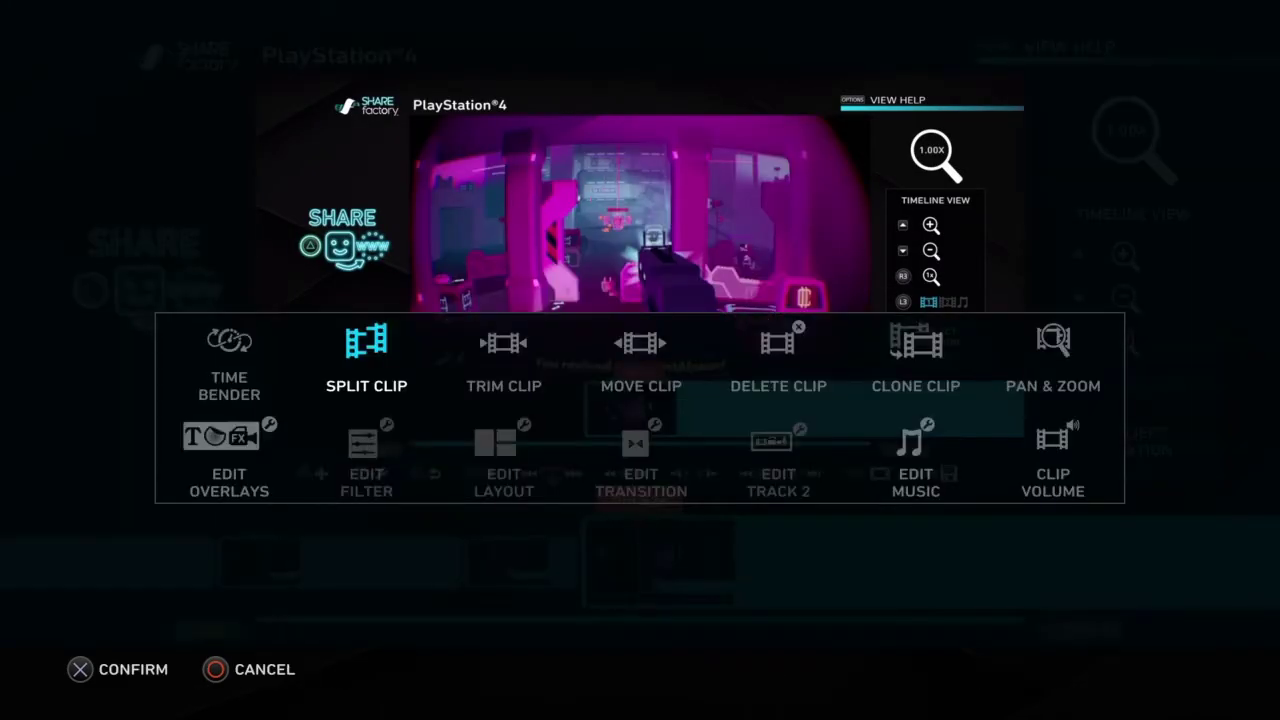
key(Escape)
Abandon adding a second video track and open Edit Overlays at 0m 52s.
key(Return)
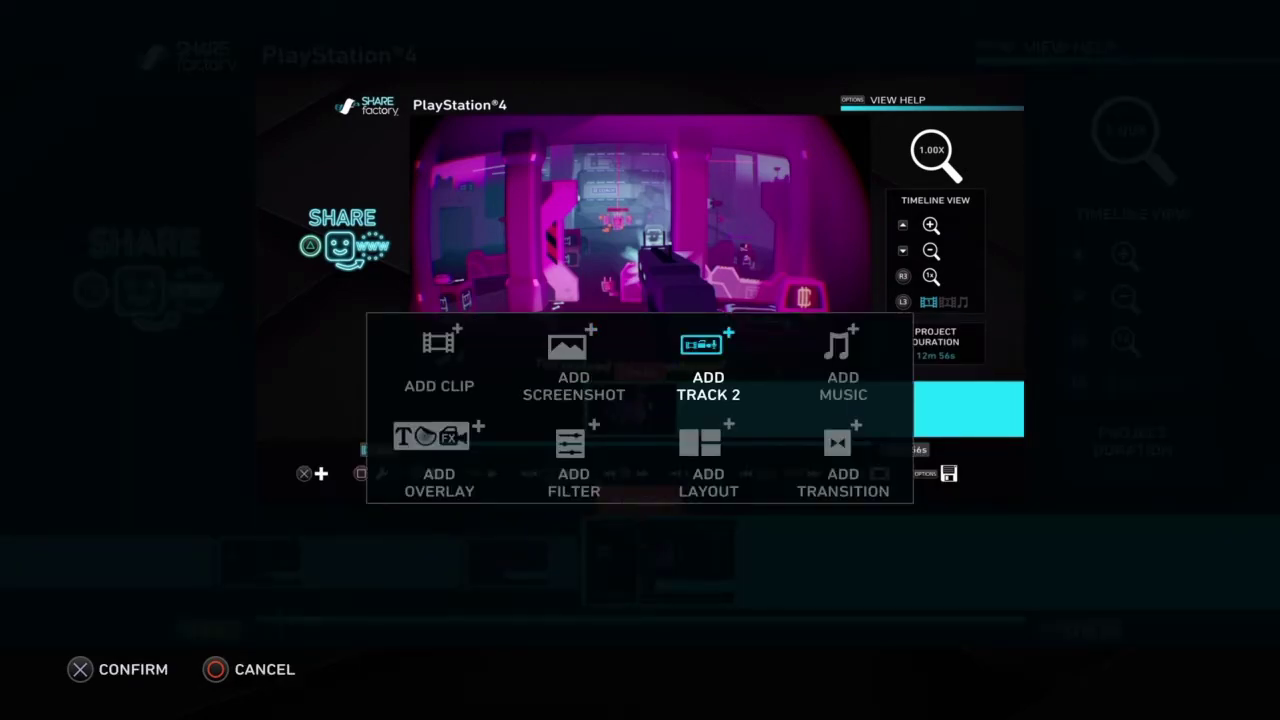
key(Return)
key(Escape)
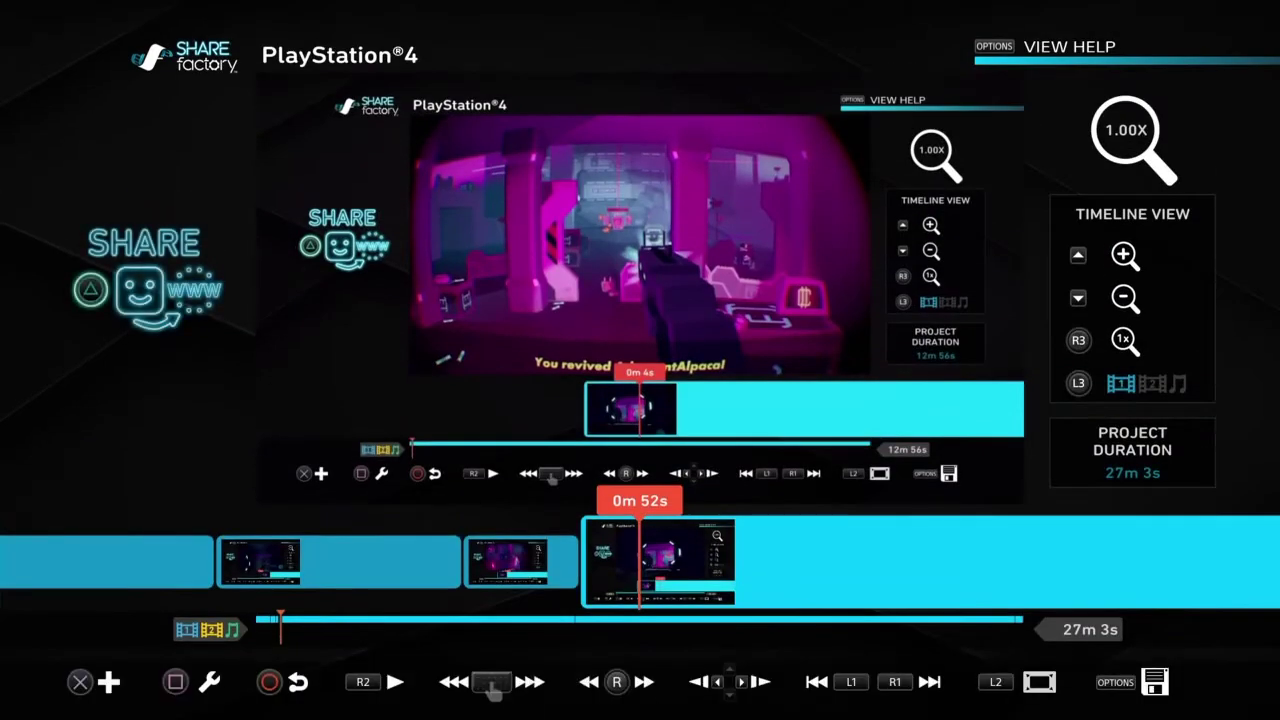
key(t)
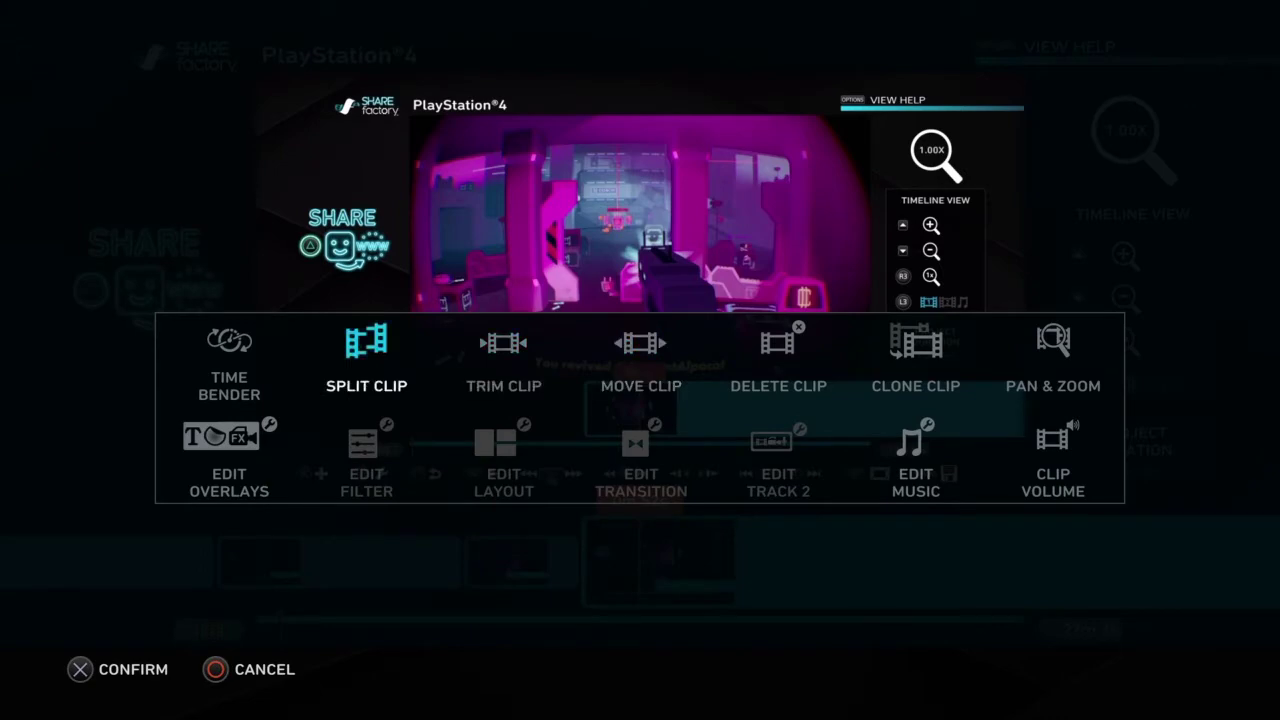
key(Return)
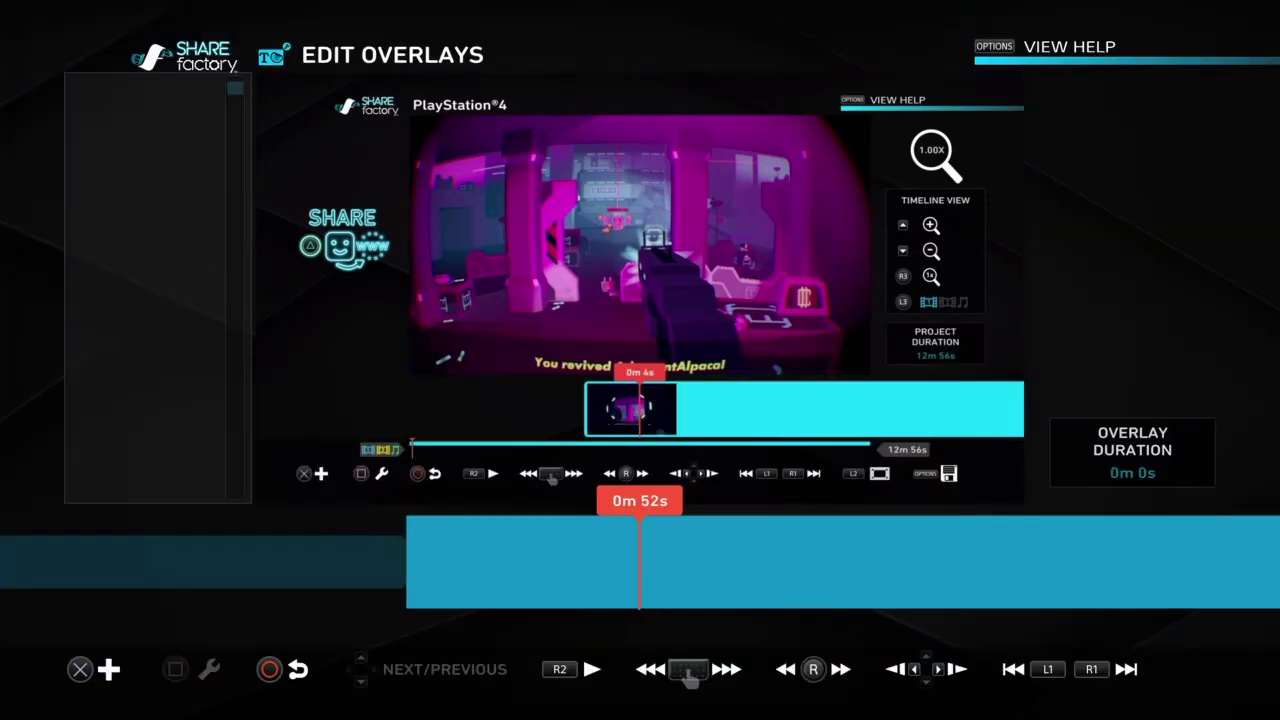
Add a bold 'right here' text overlay at 0m 49s lasting 5.0 seconds.
key(Left)
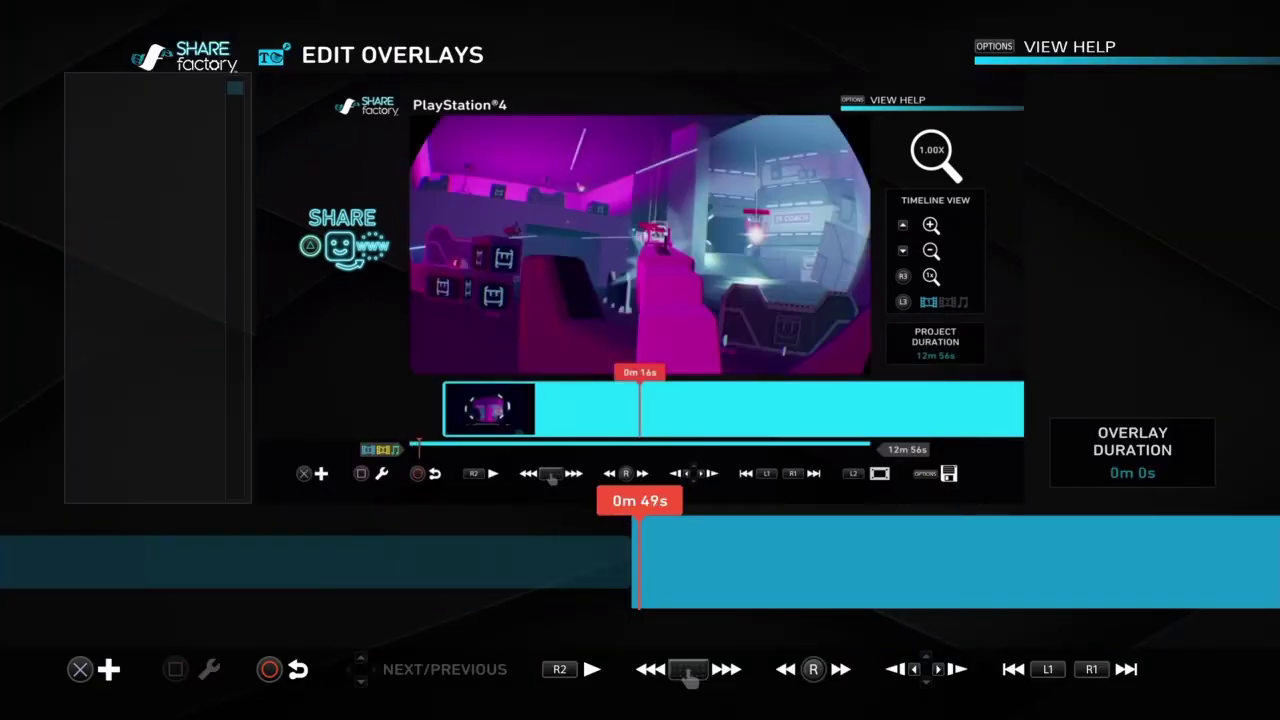
key(Return)
key(Down)
key(Return)
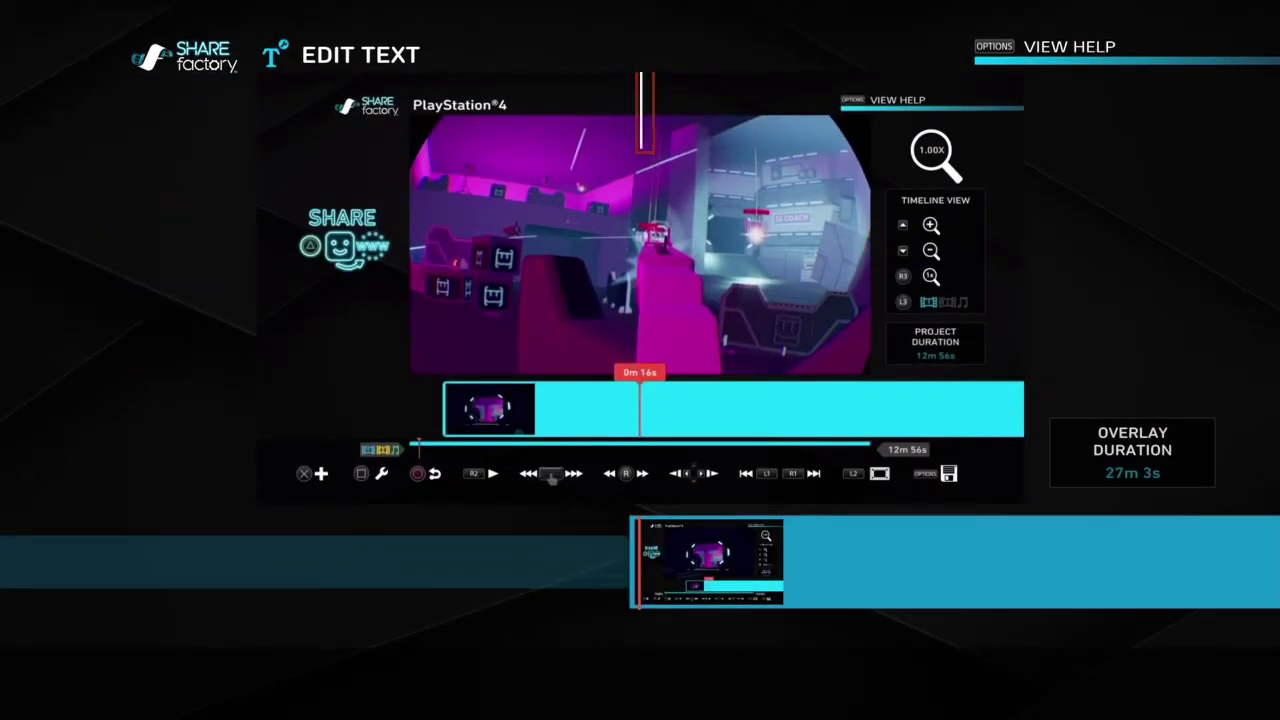
text(right here)
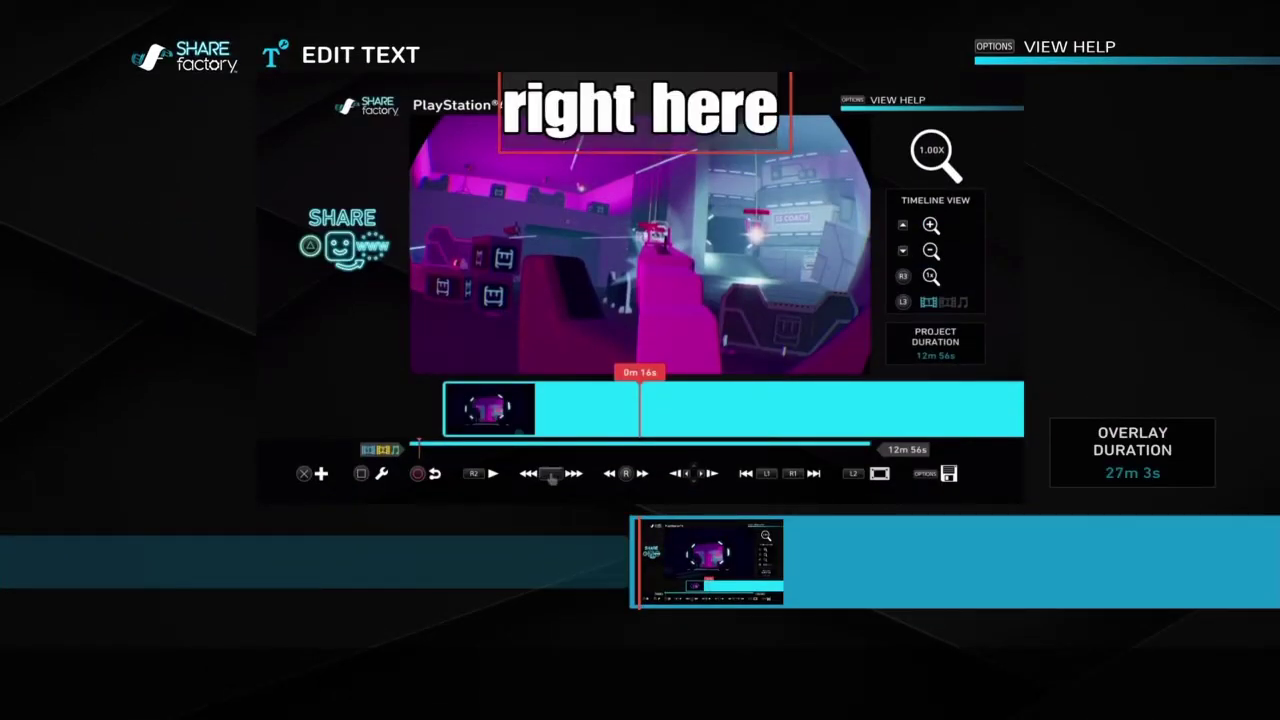
key(Return)
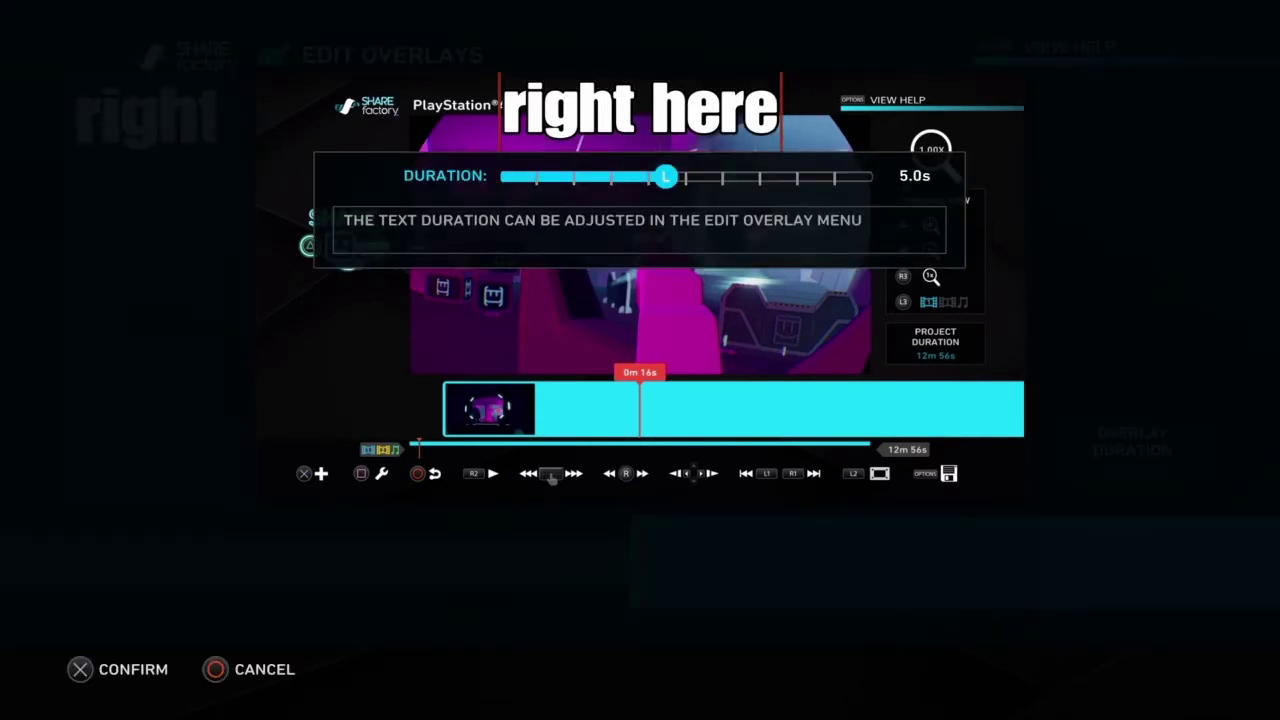
key(Return)
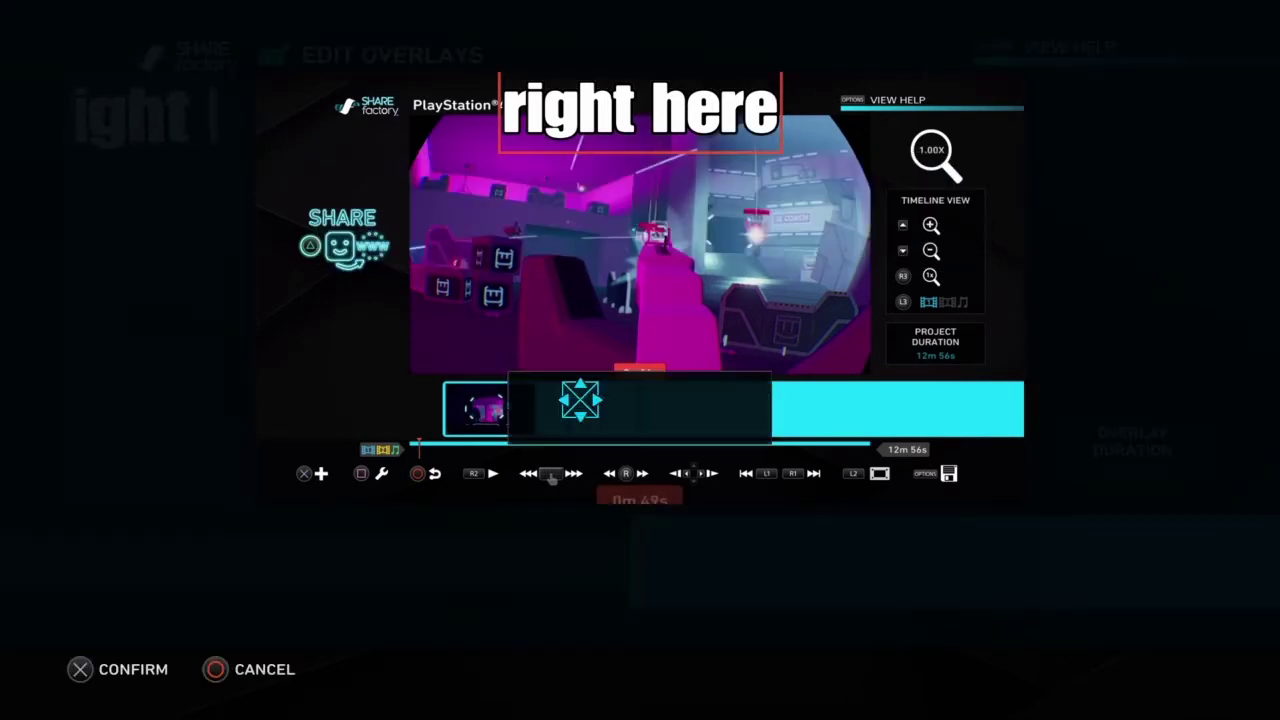
key(Return)
key(Return)
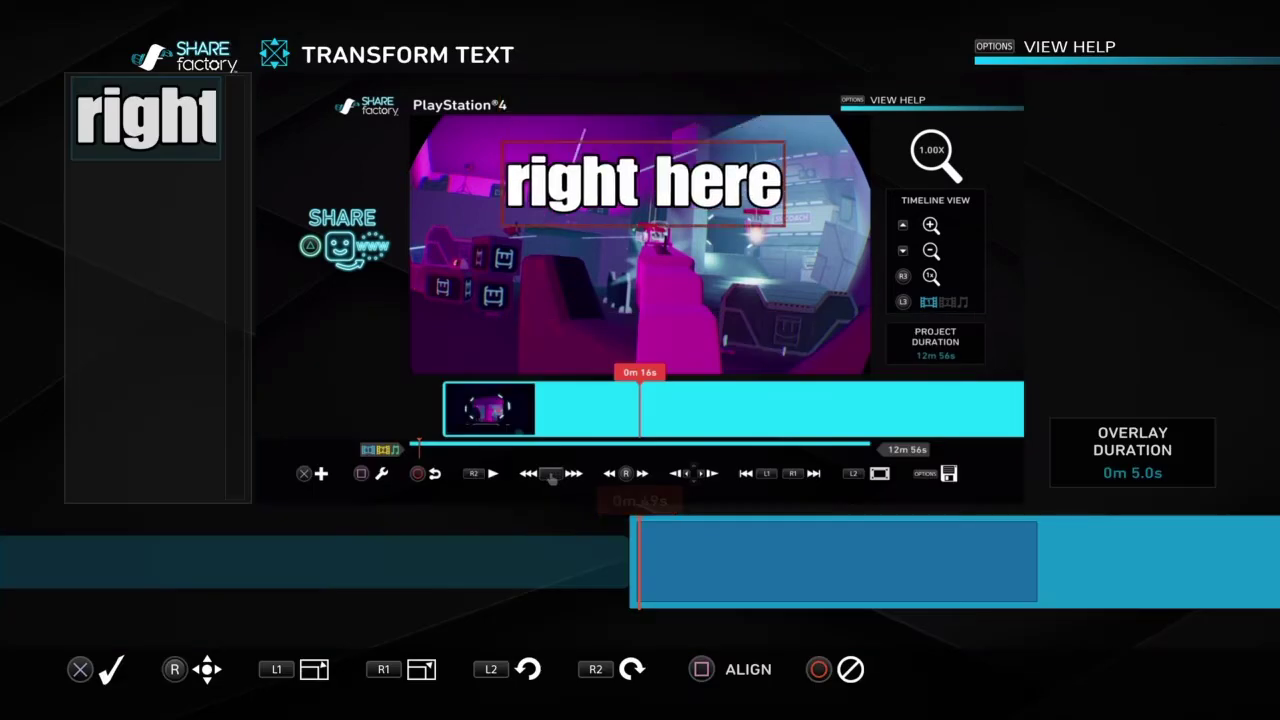
Shrink the 'right here' text, tilt it steeply clockwise and shift it right of centre.
key(Down)
key(Right)
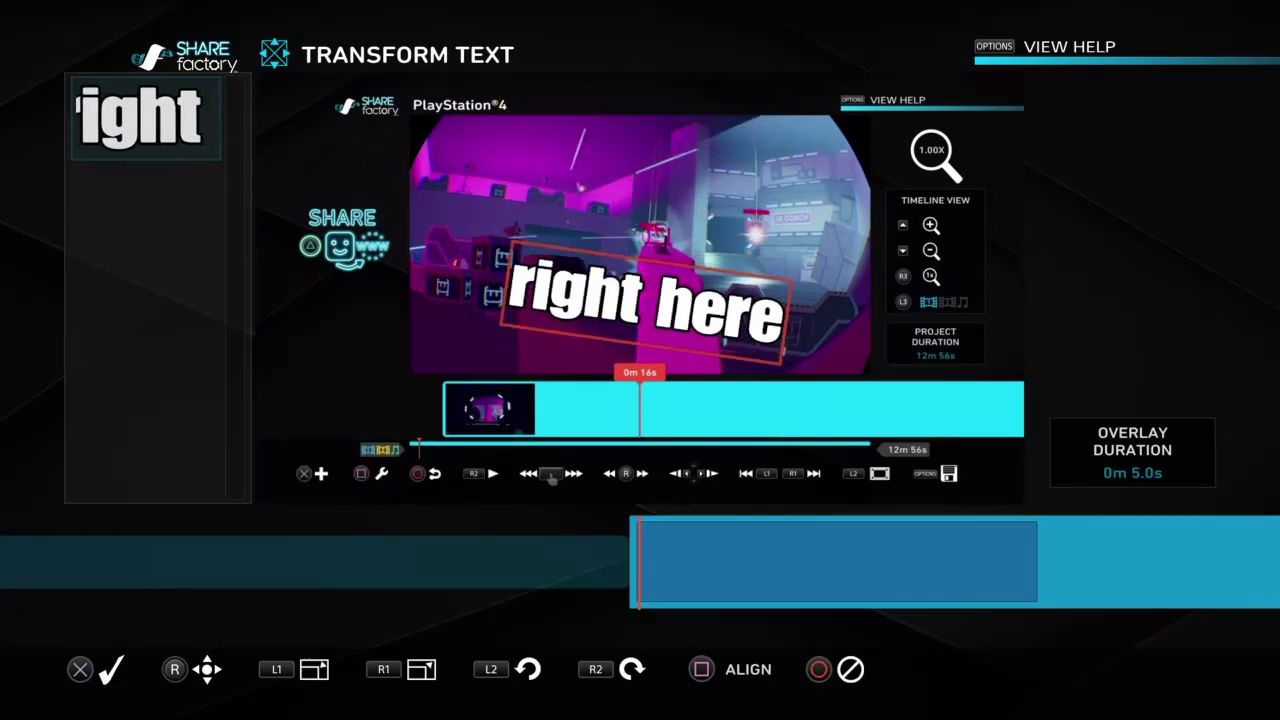
key(Up)
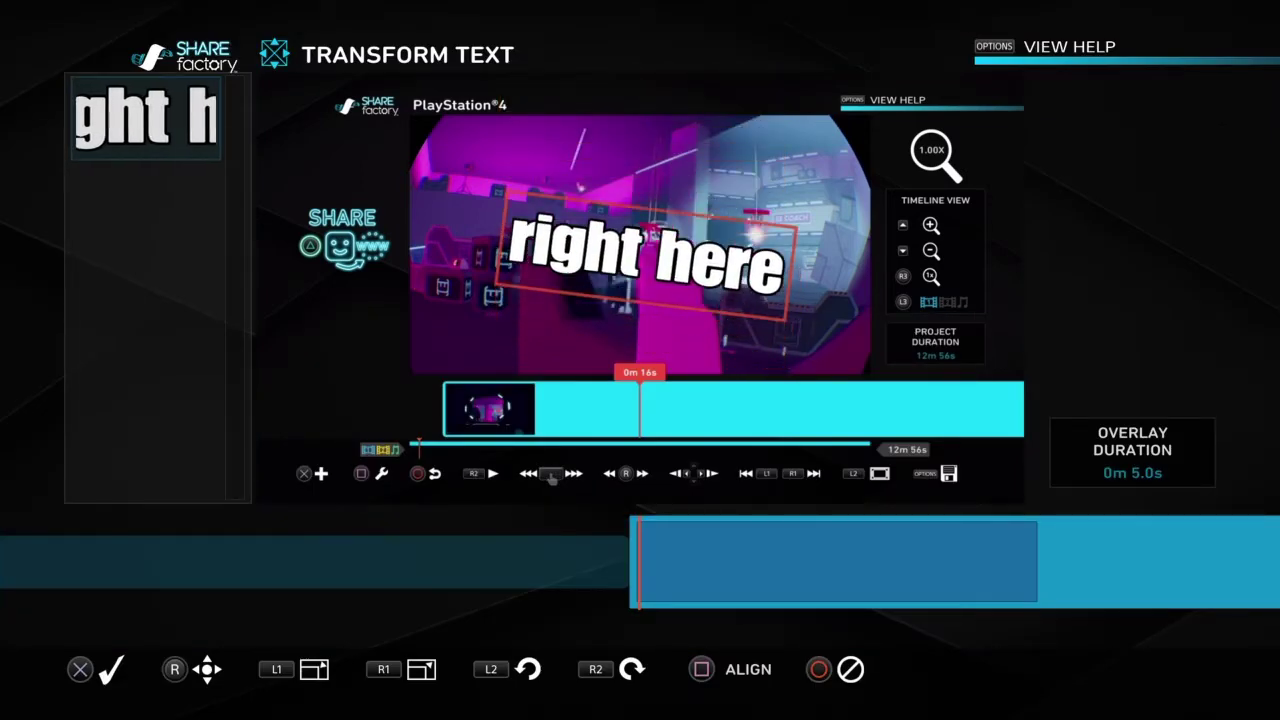
key(Up)
key(Down)
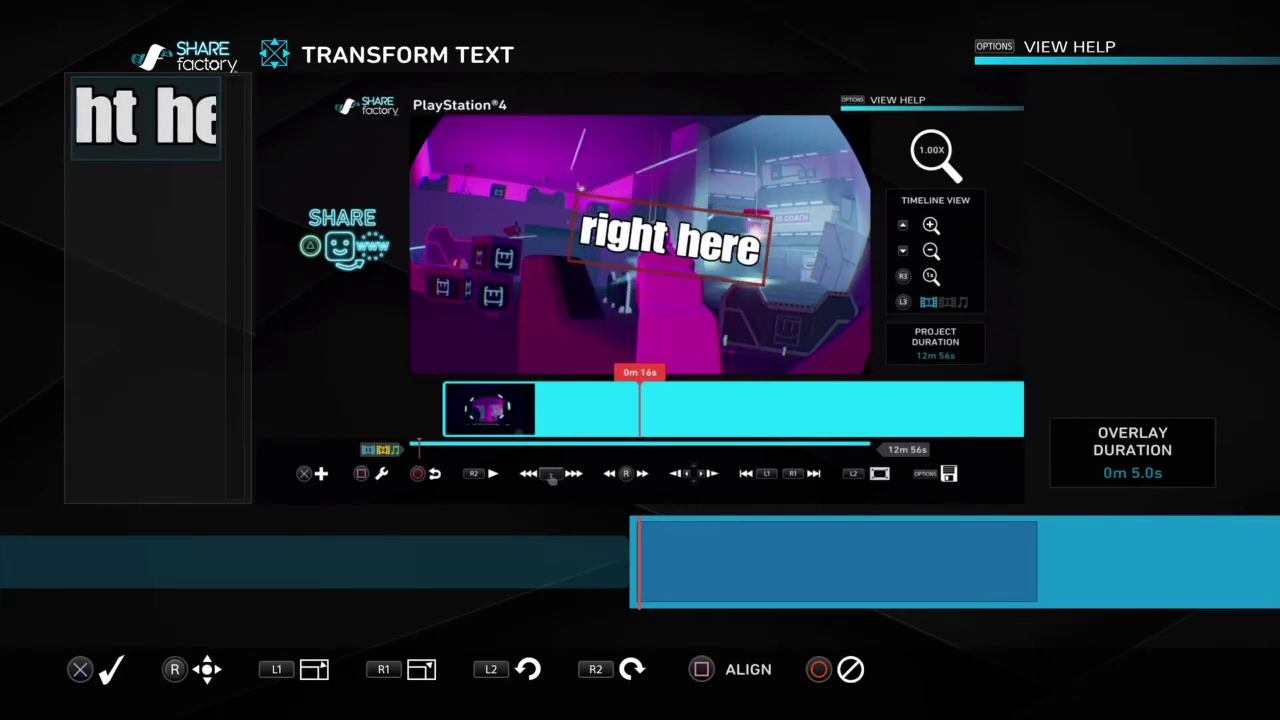
key(Down)
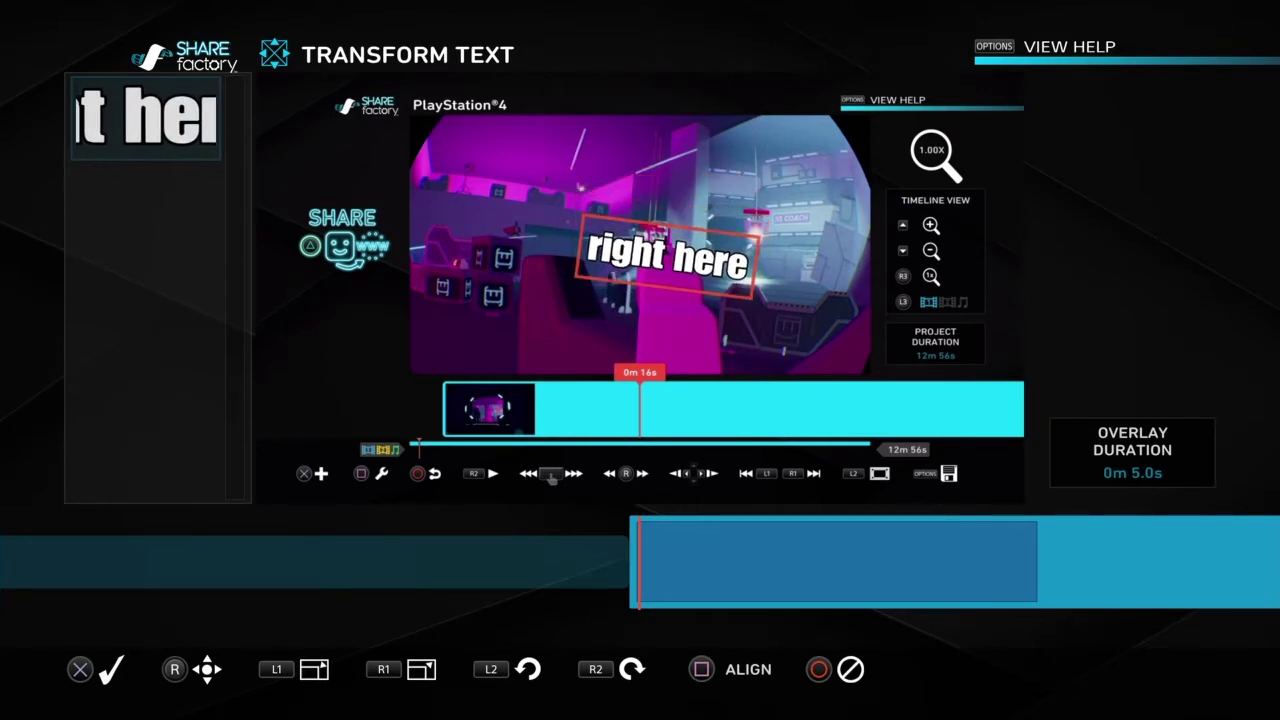
key(Right)
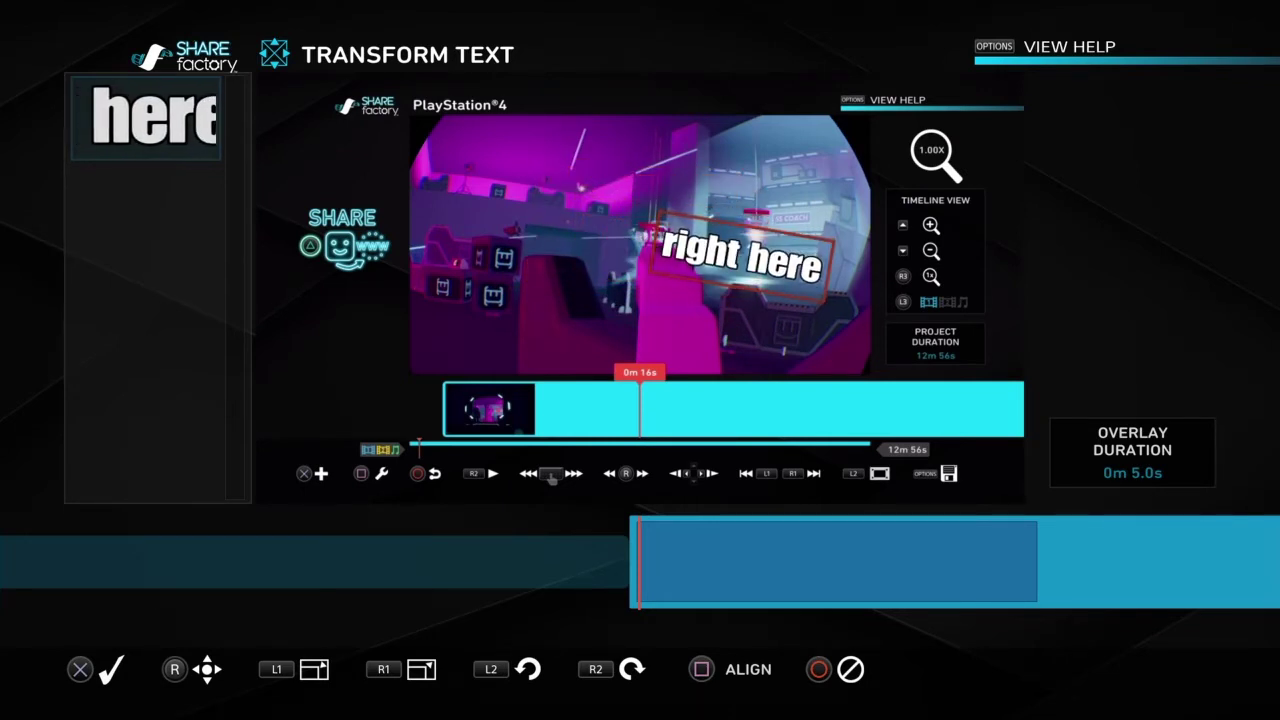
key(Left)
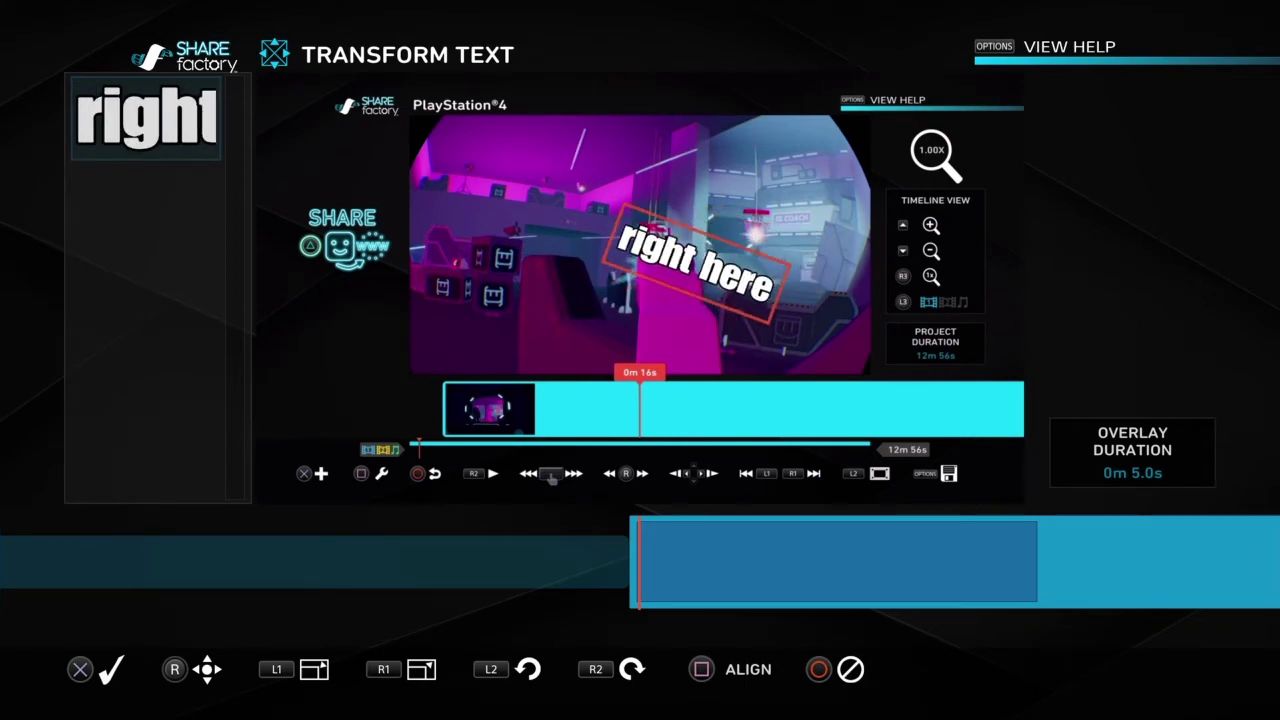
key(Right)
key(Up)
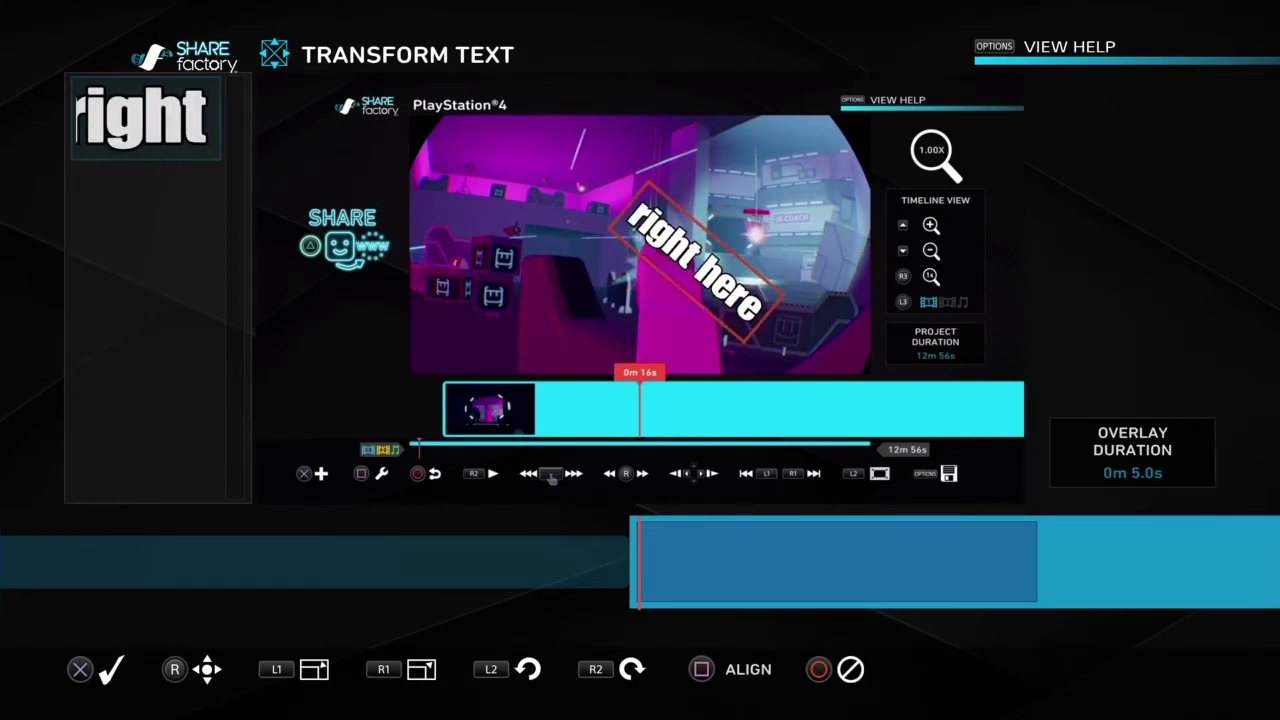
key(Return)
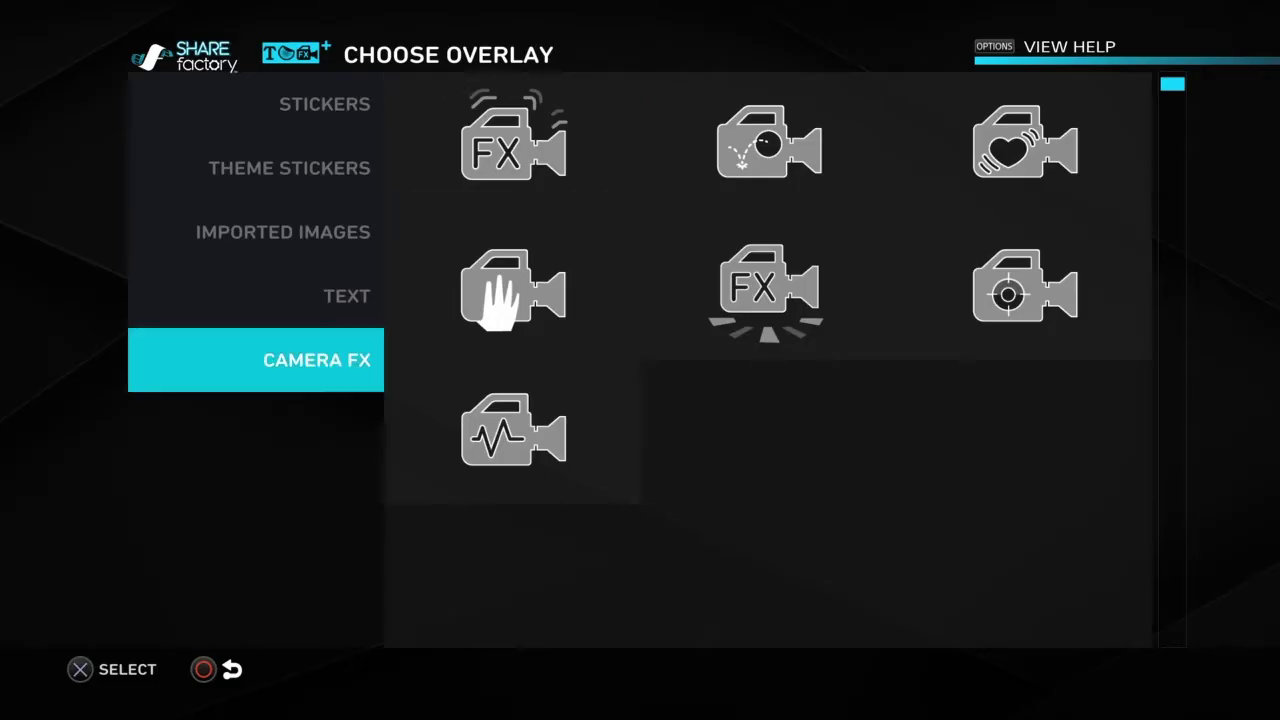
Add the white arrow sticker from Theme Stickers to the video.
key(Up)
key(Up)
key(Up)
key(Right)
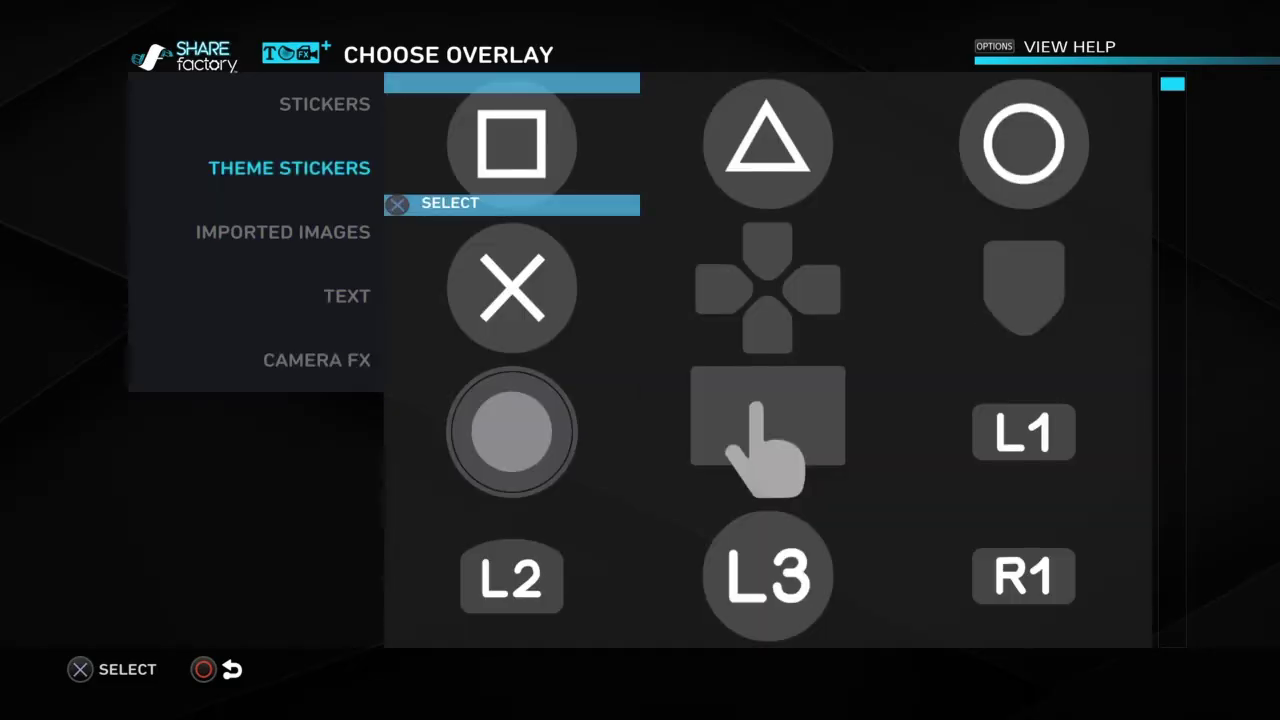
key(Down)
key(Right)
key(Down)
key(Down)
key(Down)
key(Down)
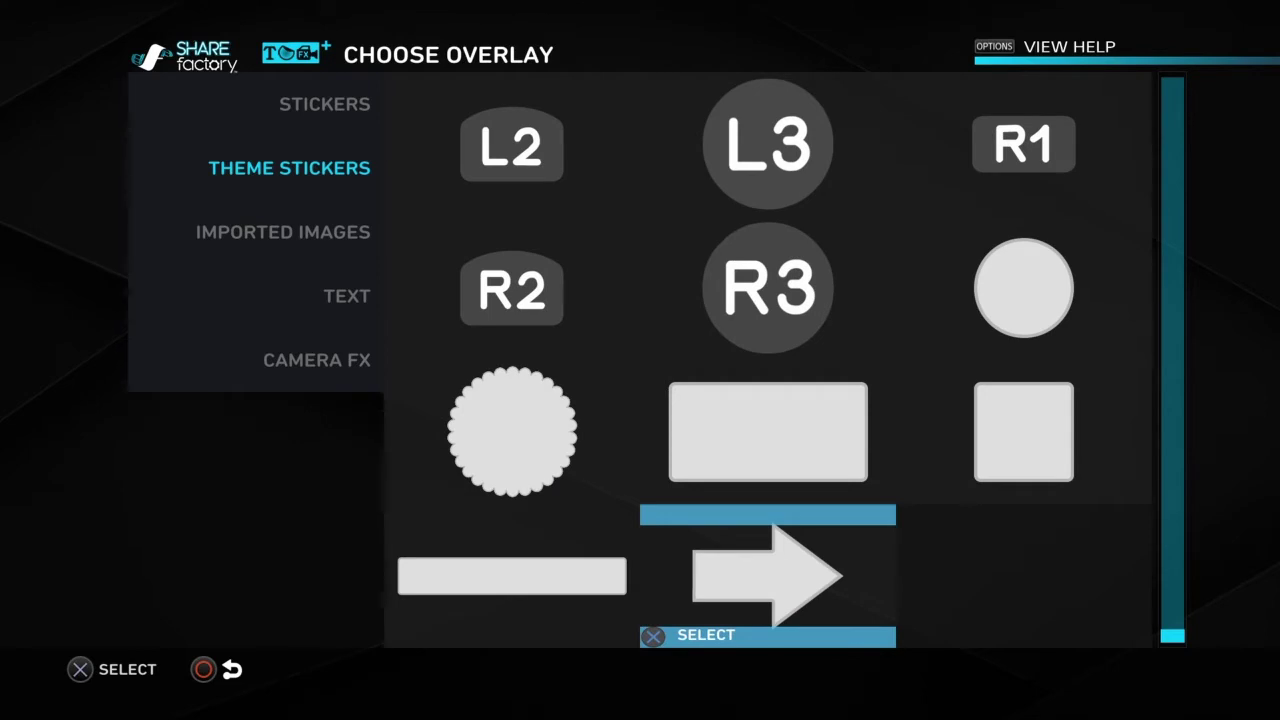
key(Up)
key(Up)
key(Left)
key(Right)
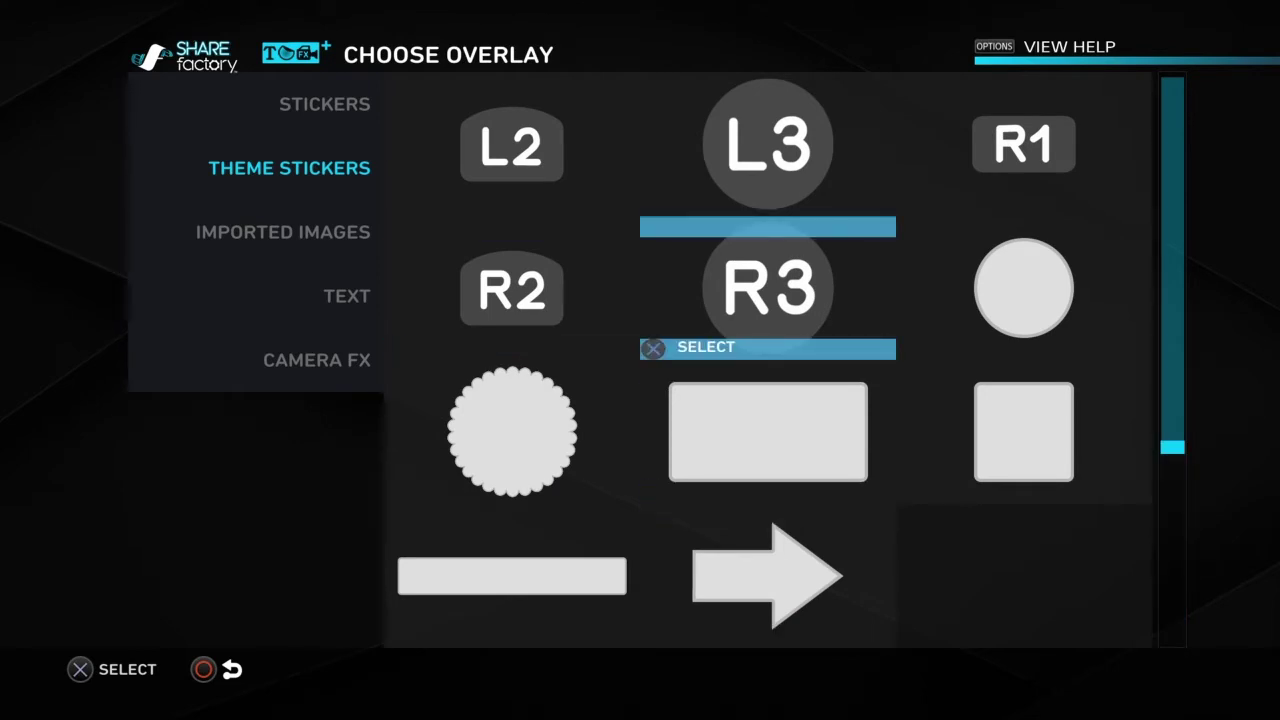
key(Down)
key(Down)
key(Return)
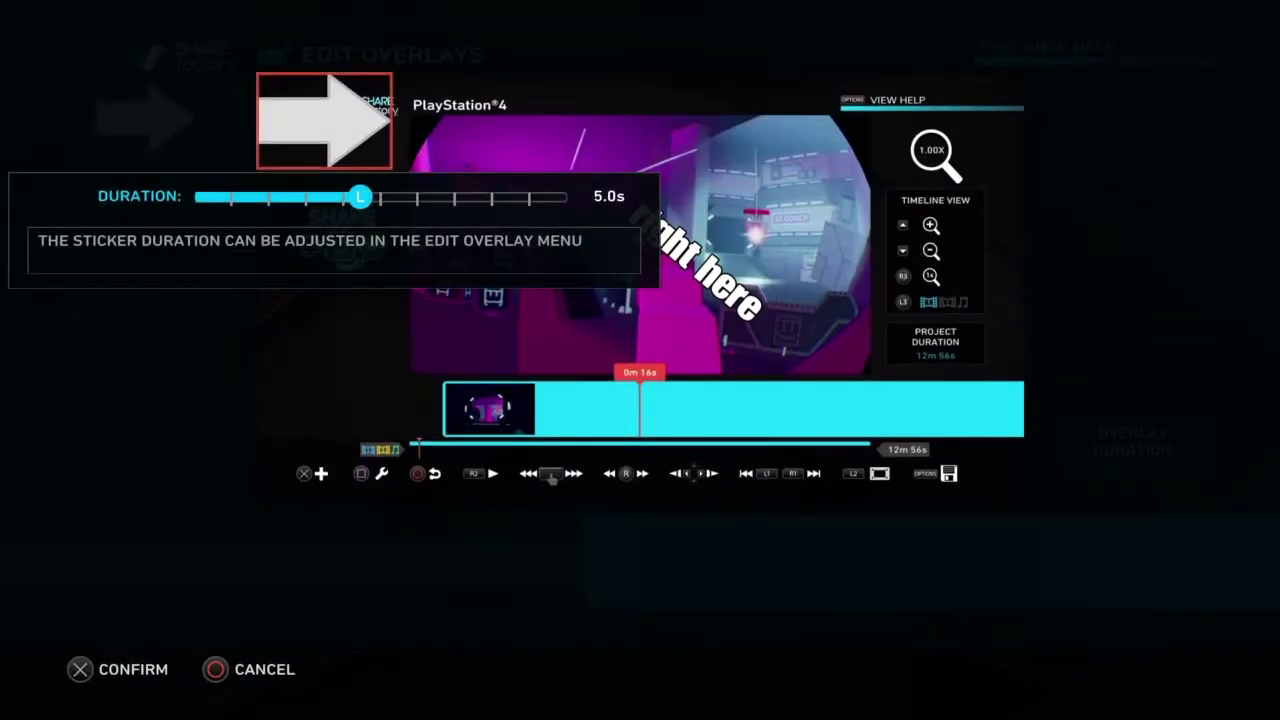
Enlarge the arrow sticker and rotate it to point upward in the upper right.
key(Return)
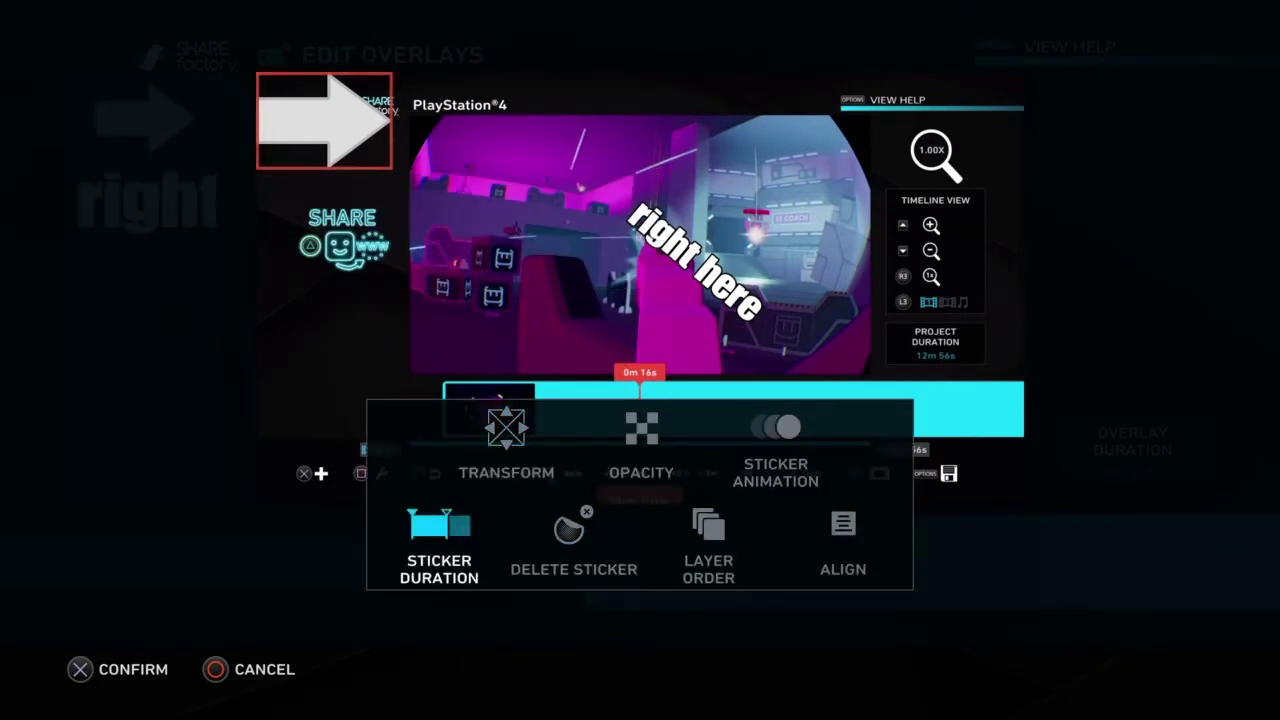
key(Return)
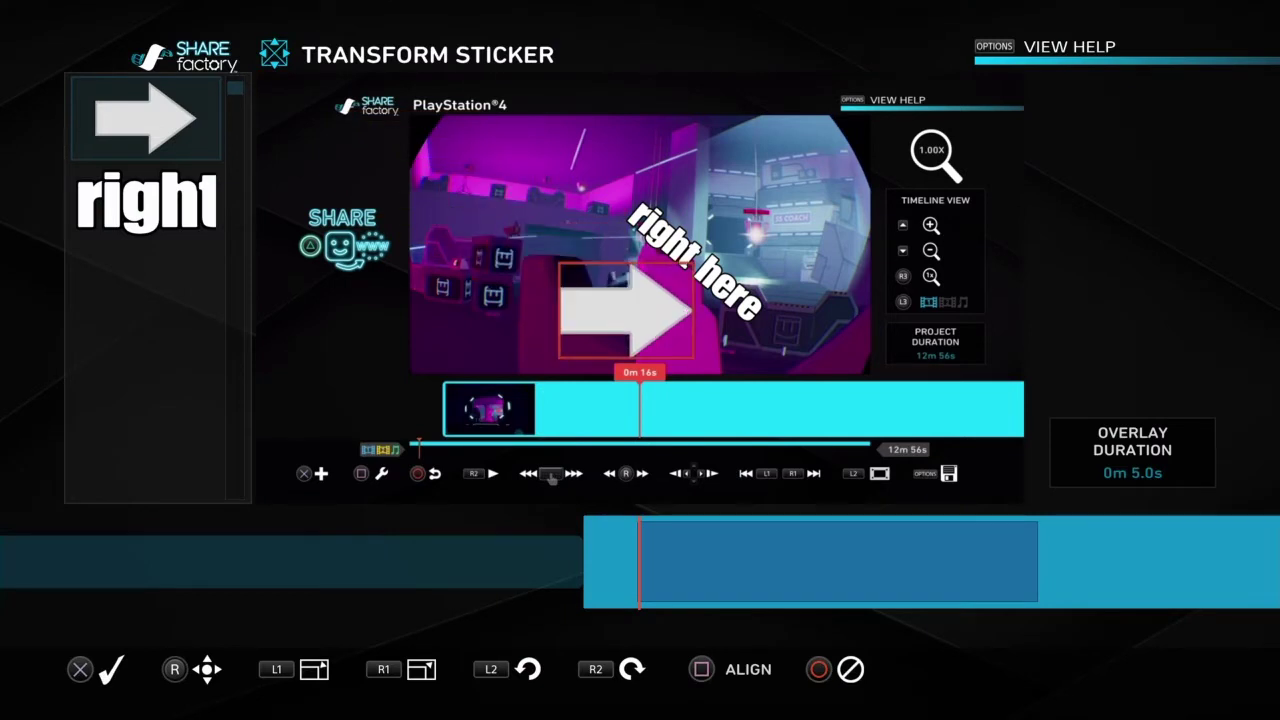
key(Right)
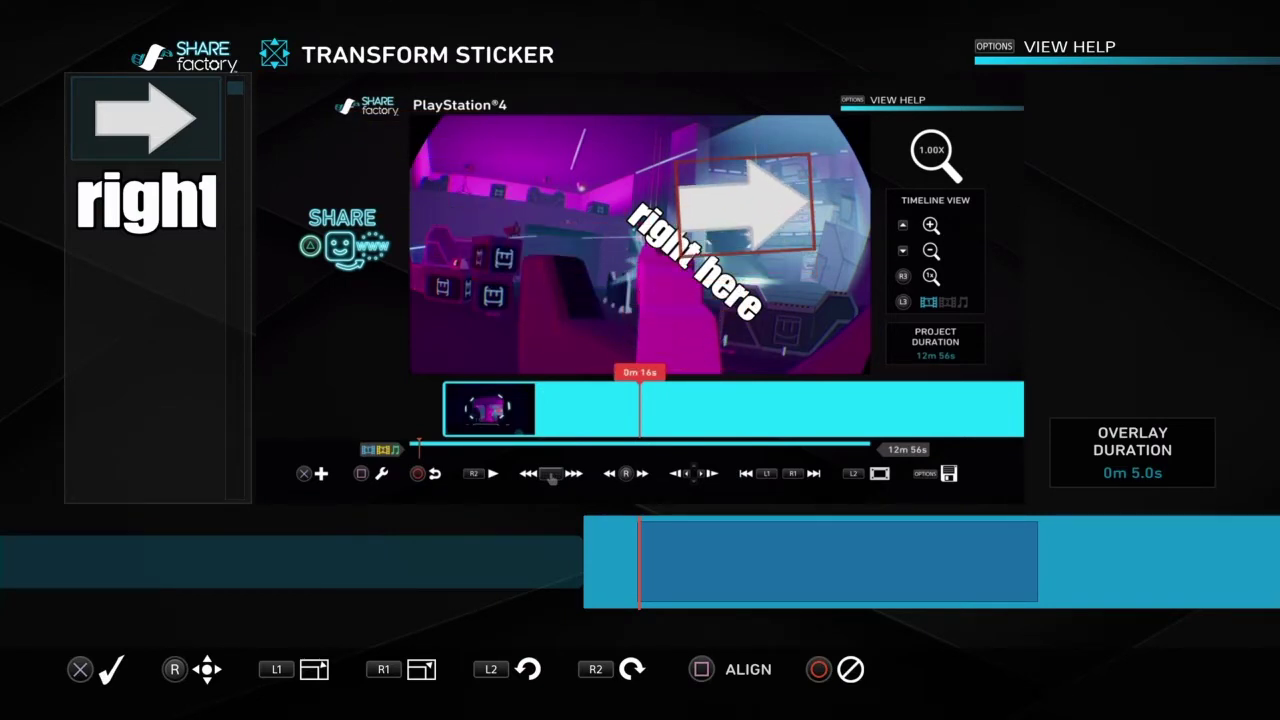
key(Right)
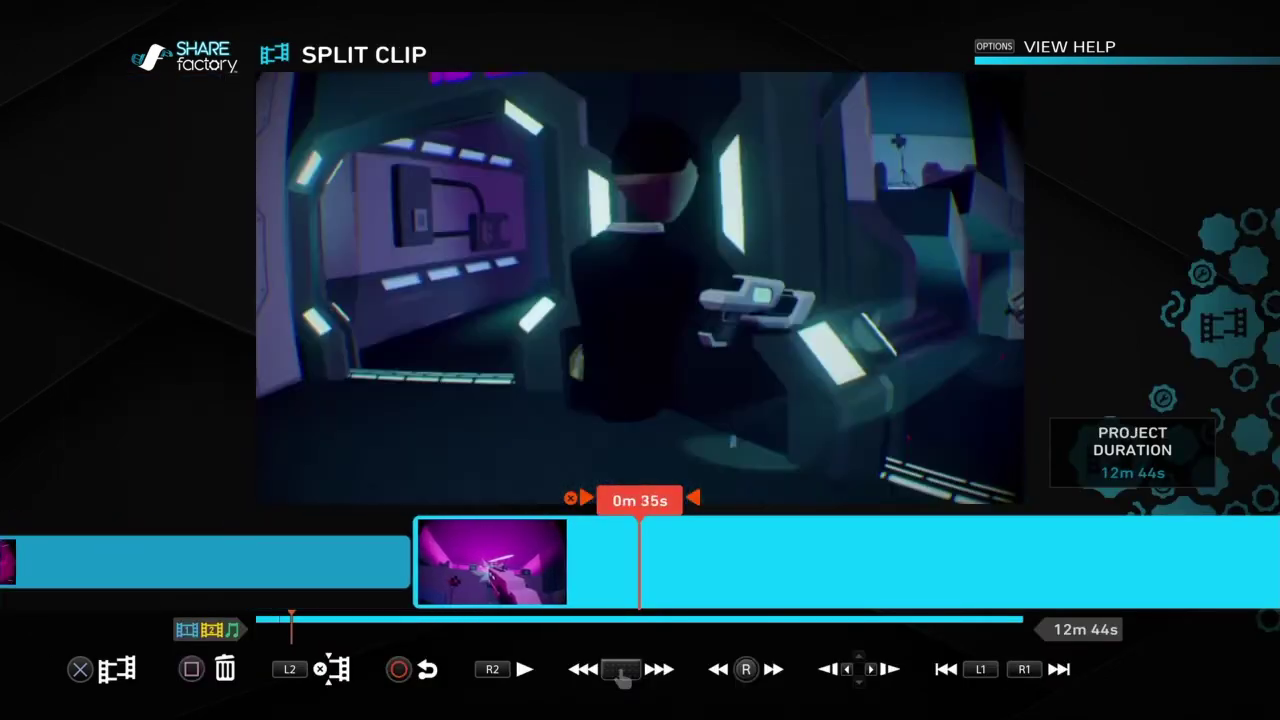
Split the gameplay clip at 0m 35s, confirming in the Split Clip? dialog.
key(Return)
key(Left)
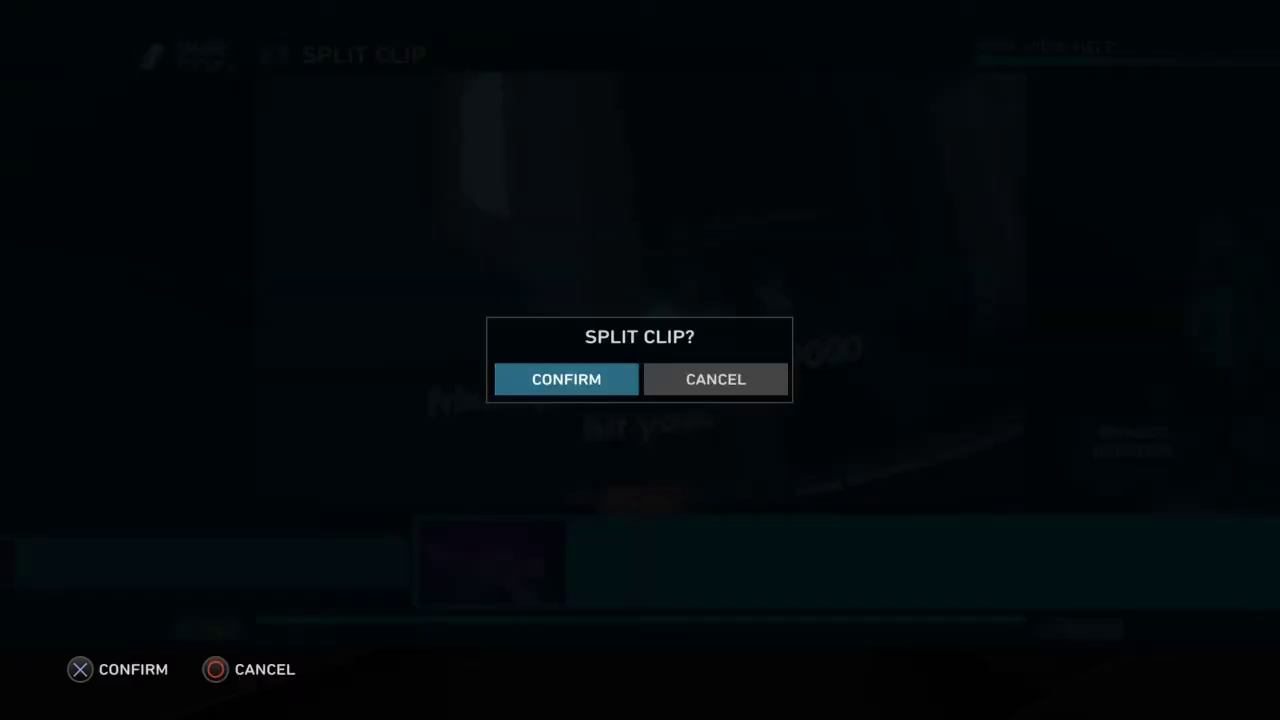
key(Return)
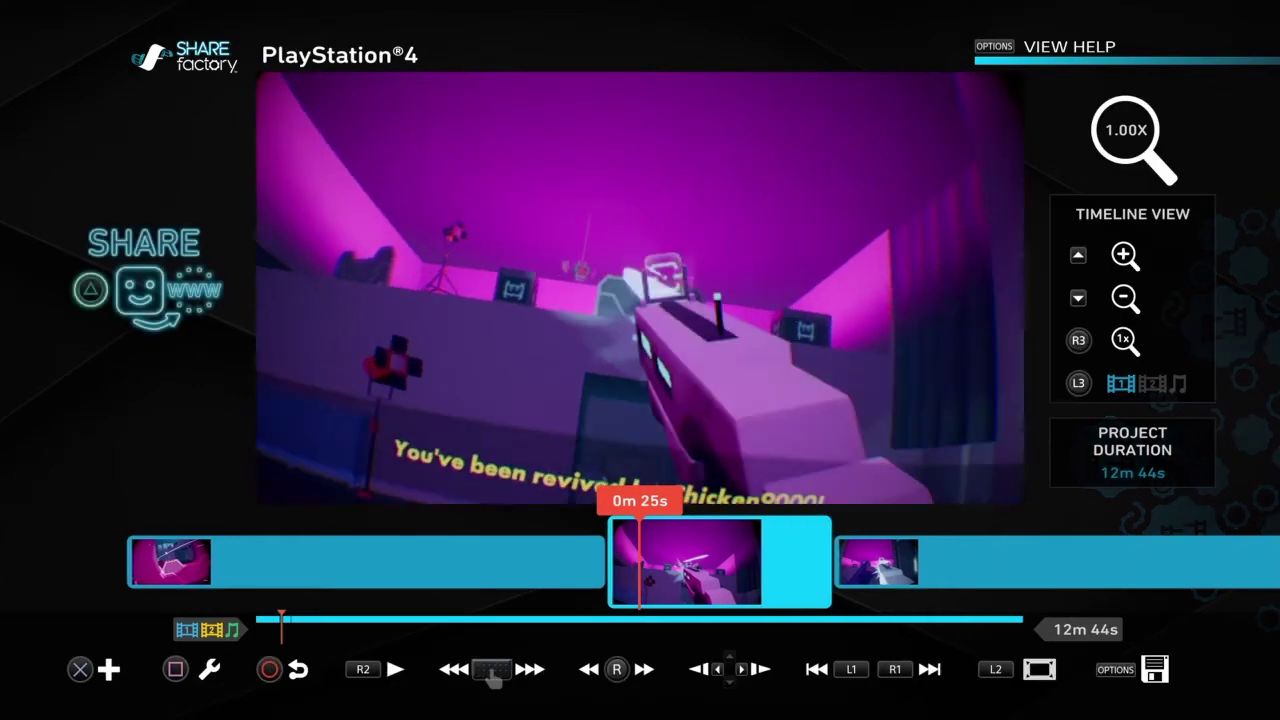
key(Return)
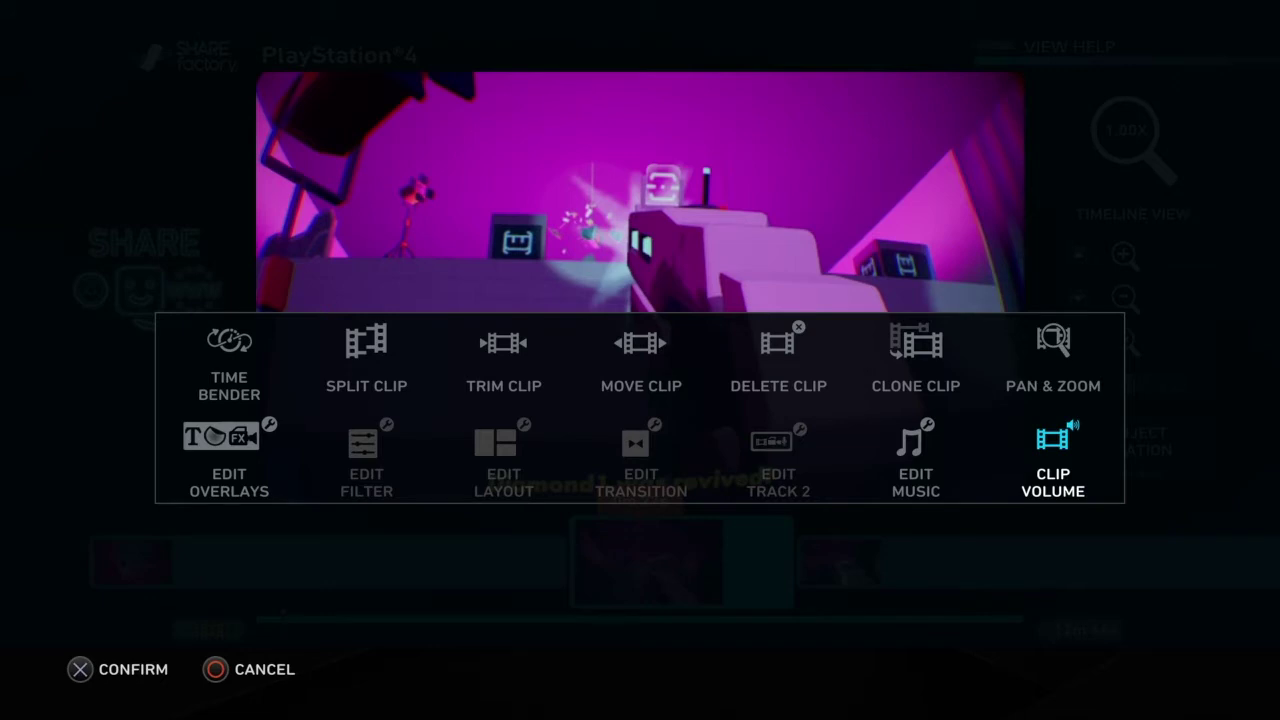
Set the split-off clip's volume to 0% and preview the silent result.
key(Return)
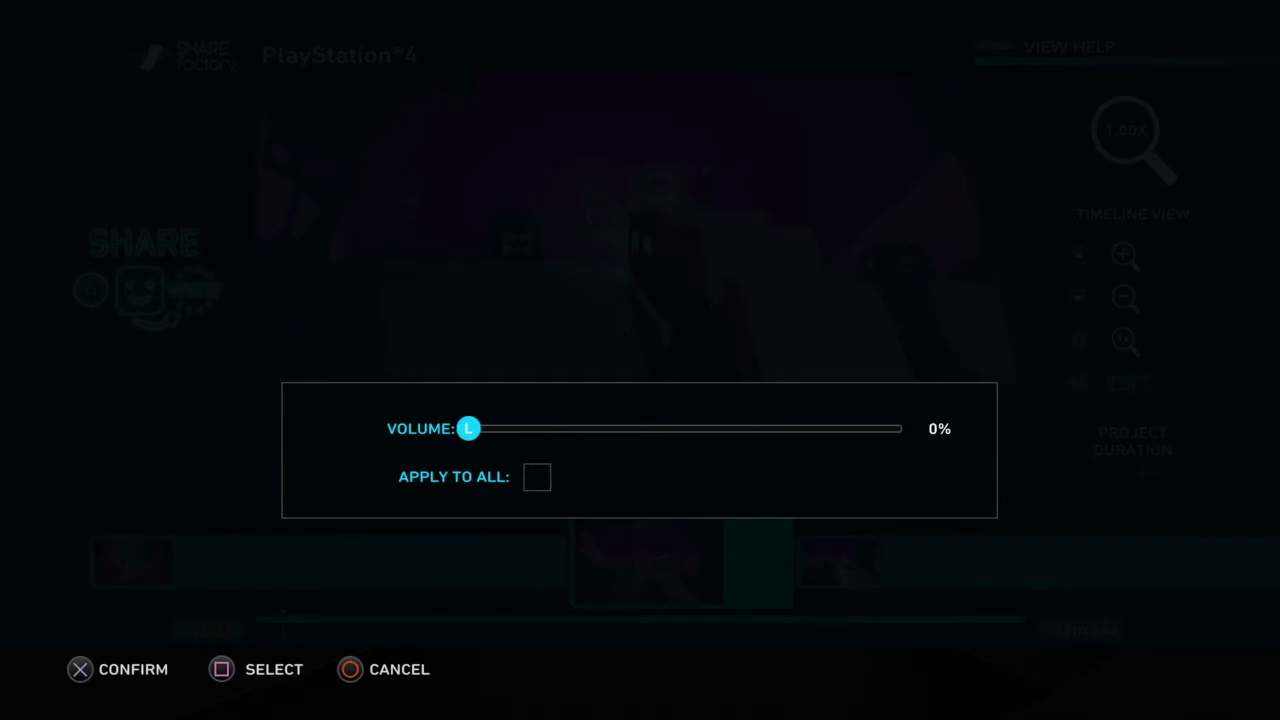
key(Return)
key(Escape)
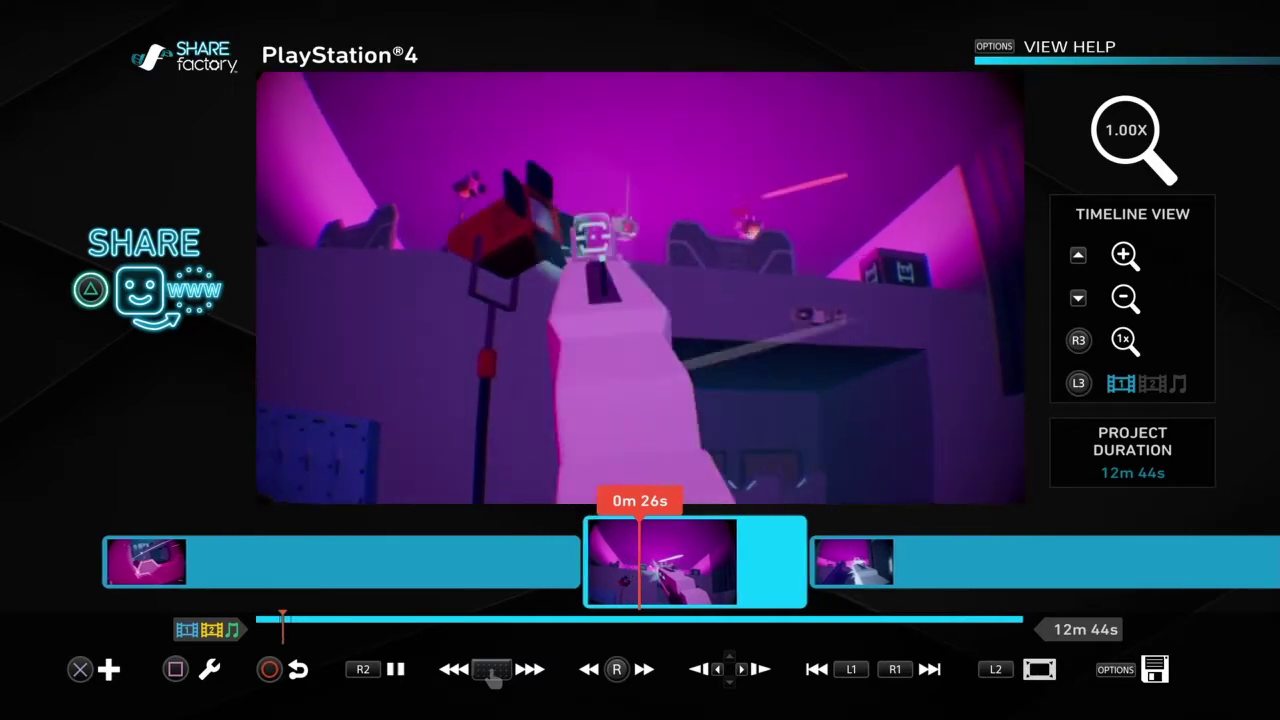
key(Left)
key(Right)
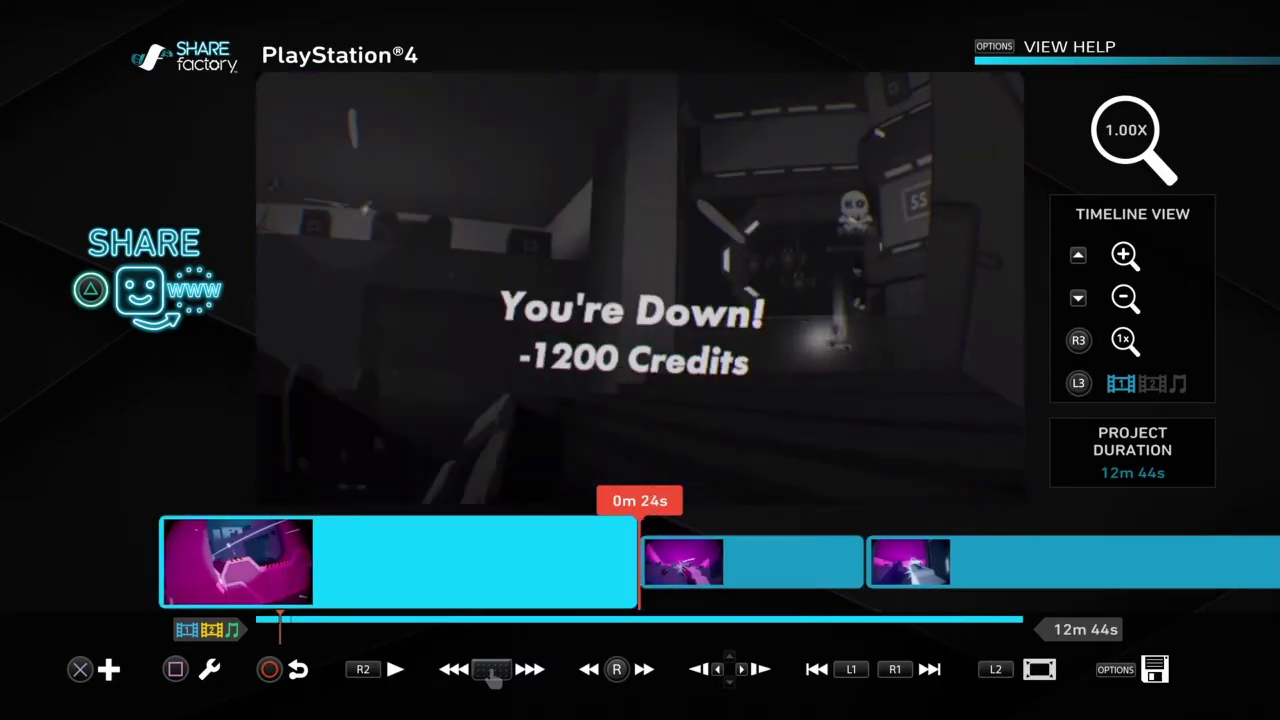
key(Return)
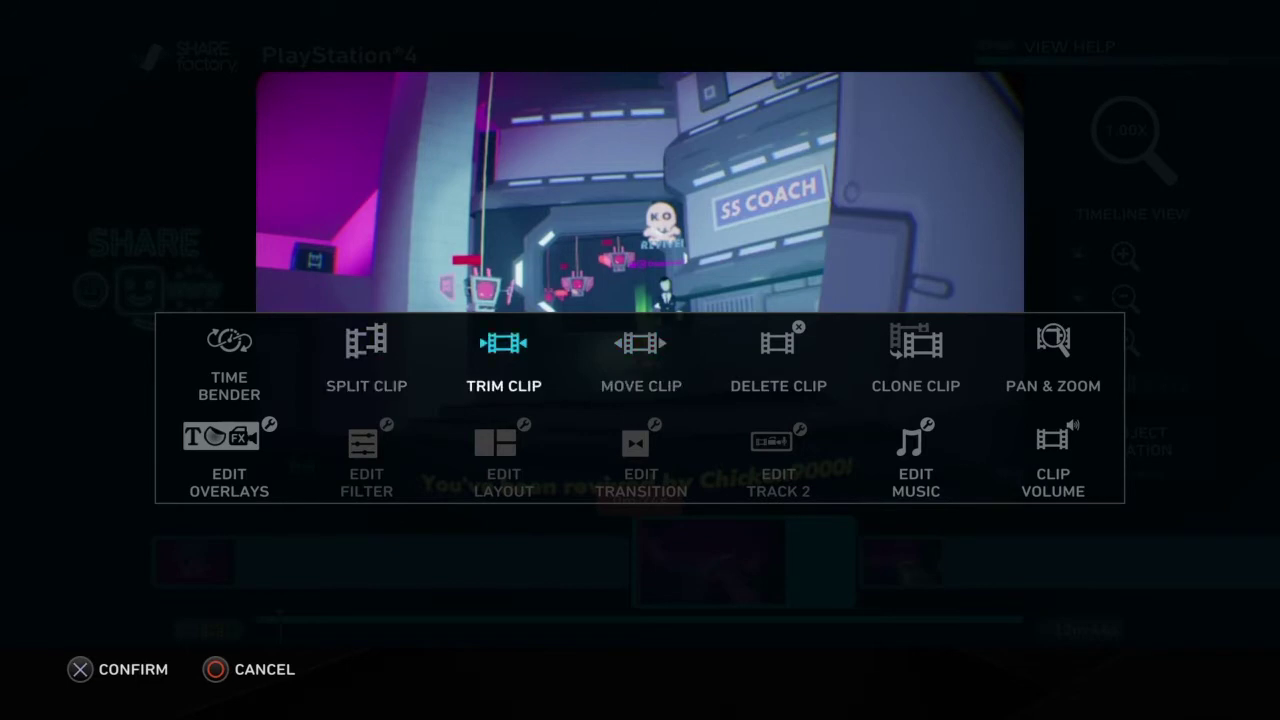
Record about 6 seconds of voice commentary on Track 2 starting at 0m 24s.
key(Return)
key(Return)
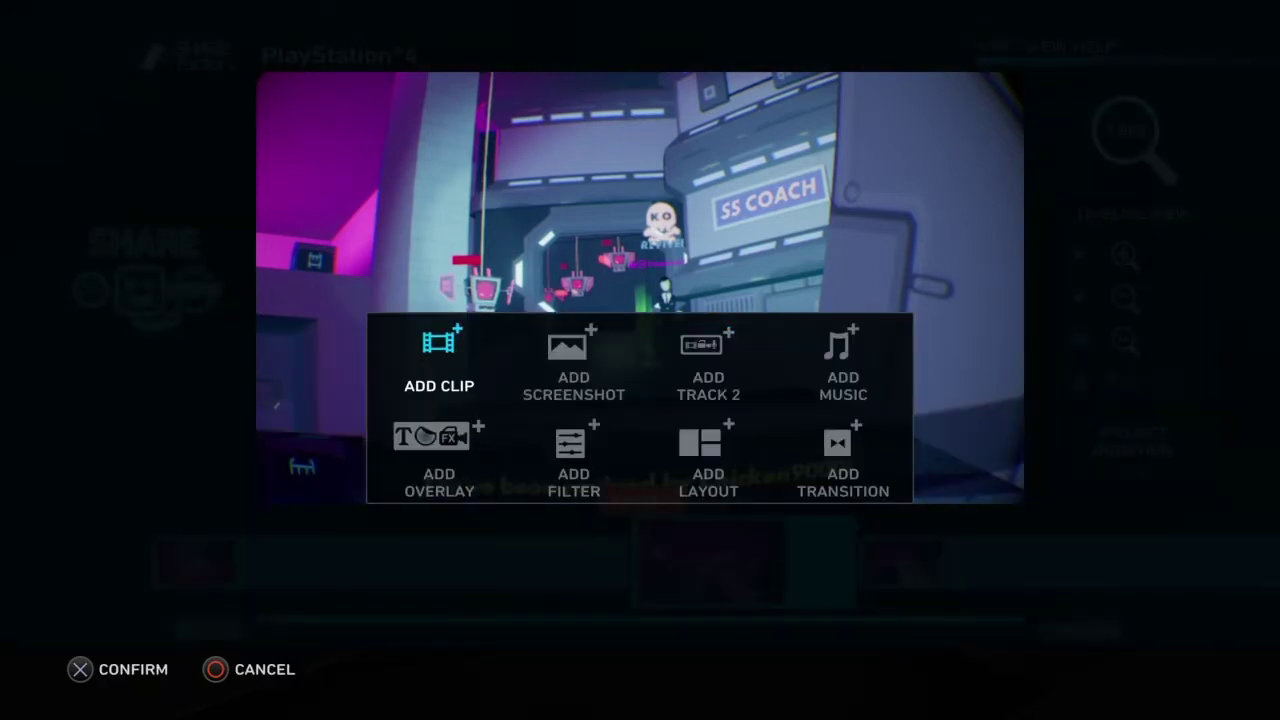
key(Right)
key(Return)
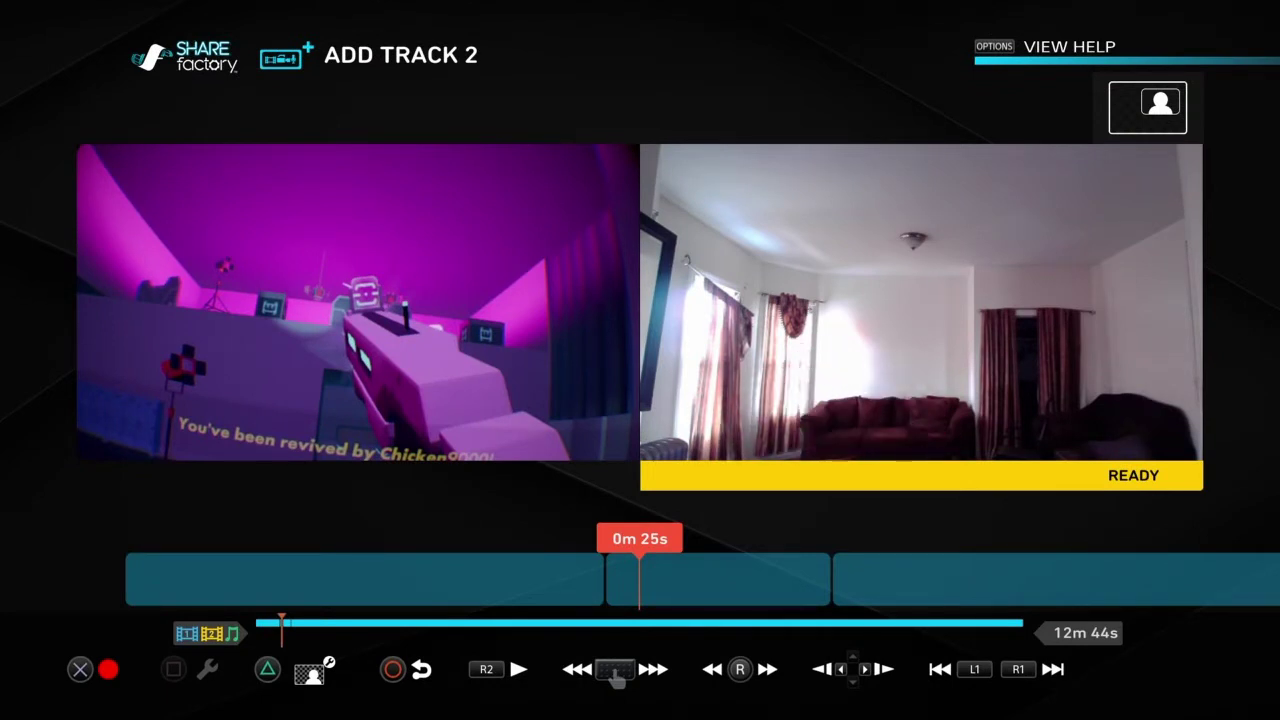
key(Right)
key(Left)
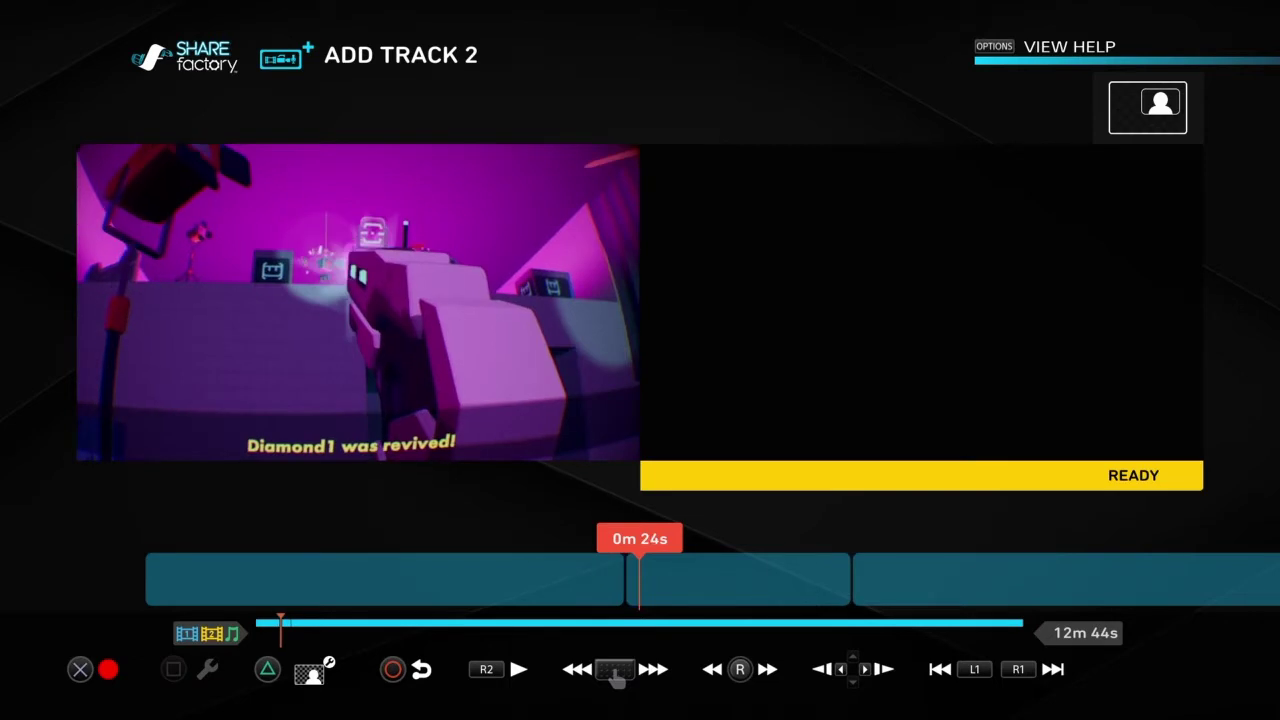
key(Left)
key(Right)
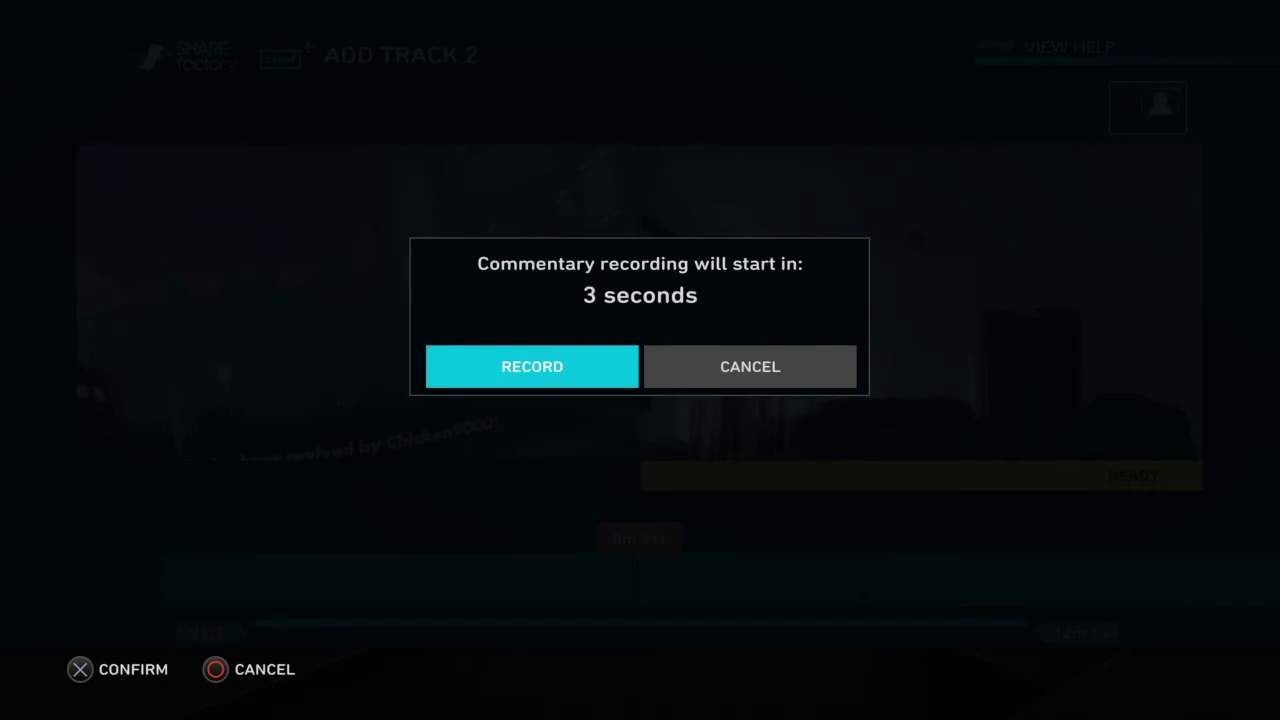
key(Return)
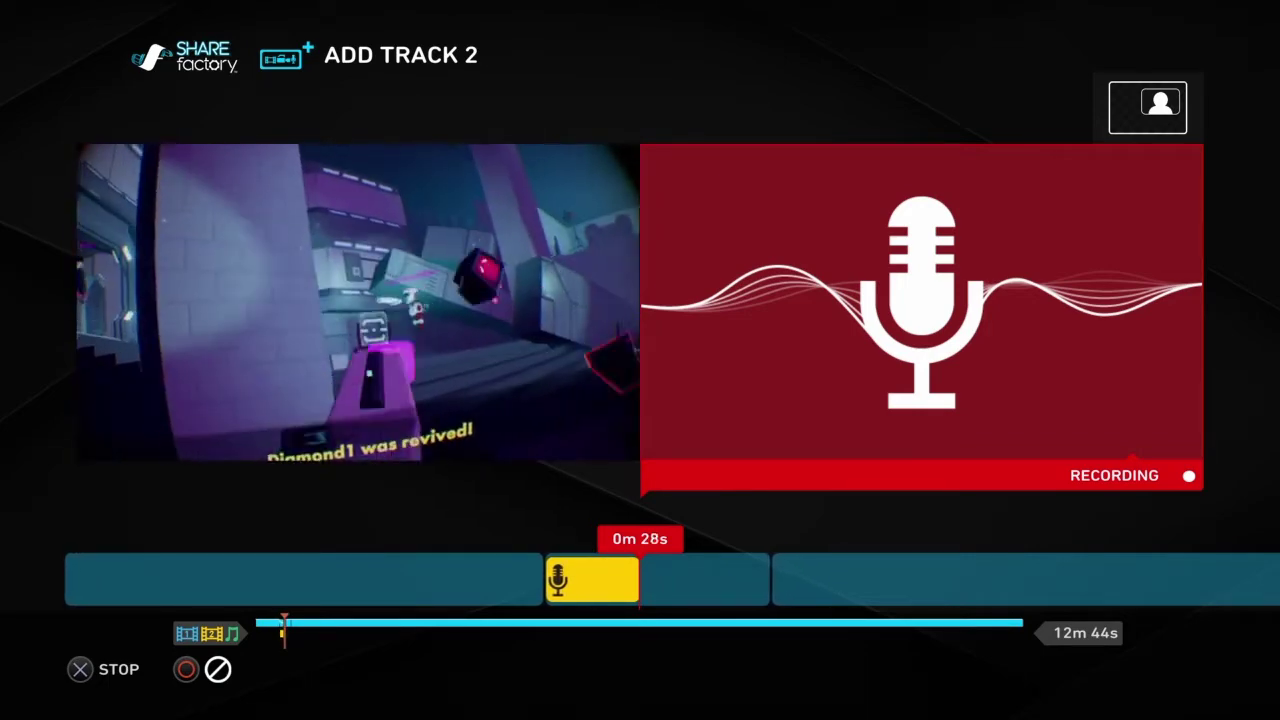
key(Return)
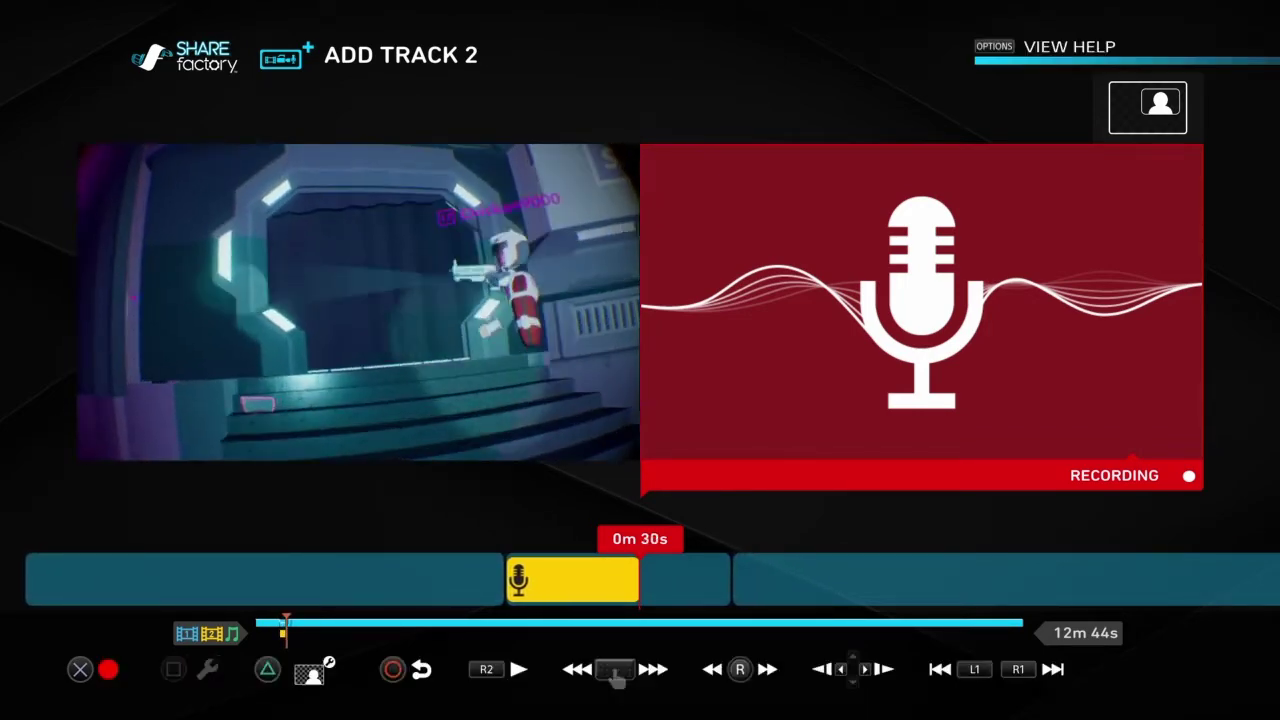
key(Escape)
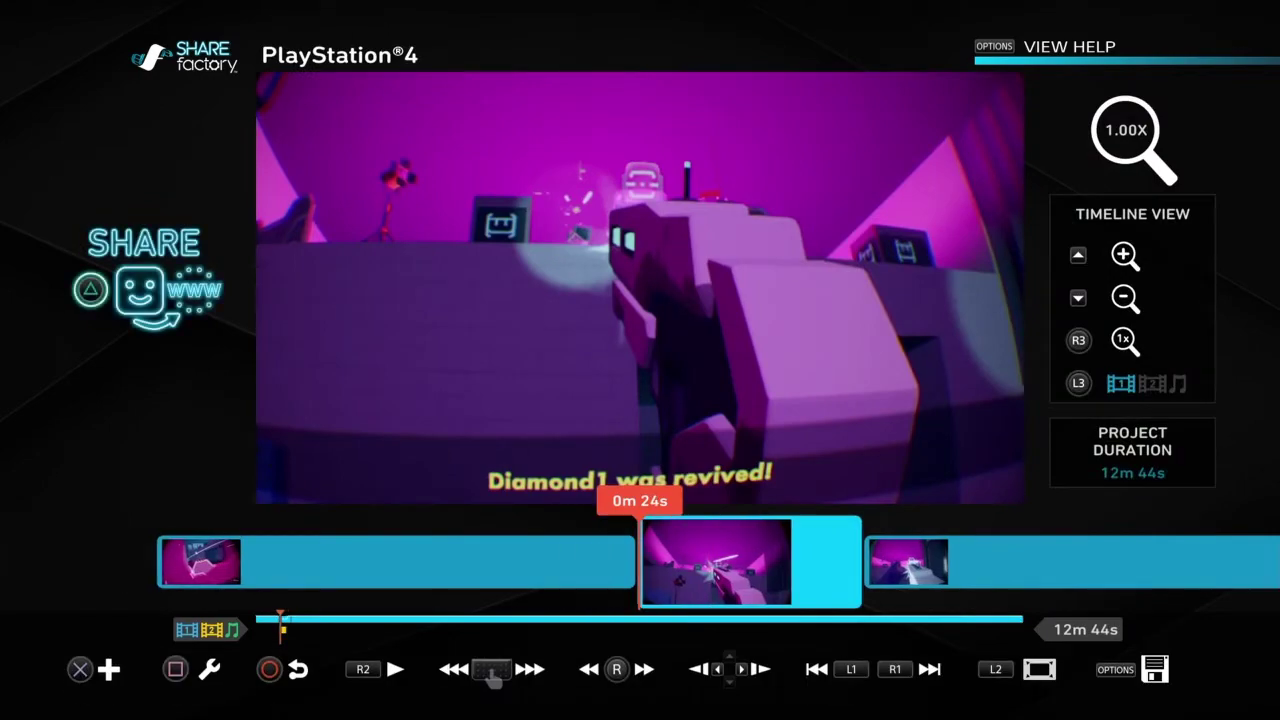
Preview the edited section, then raise the clip's volume to 49%.
key(space)
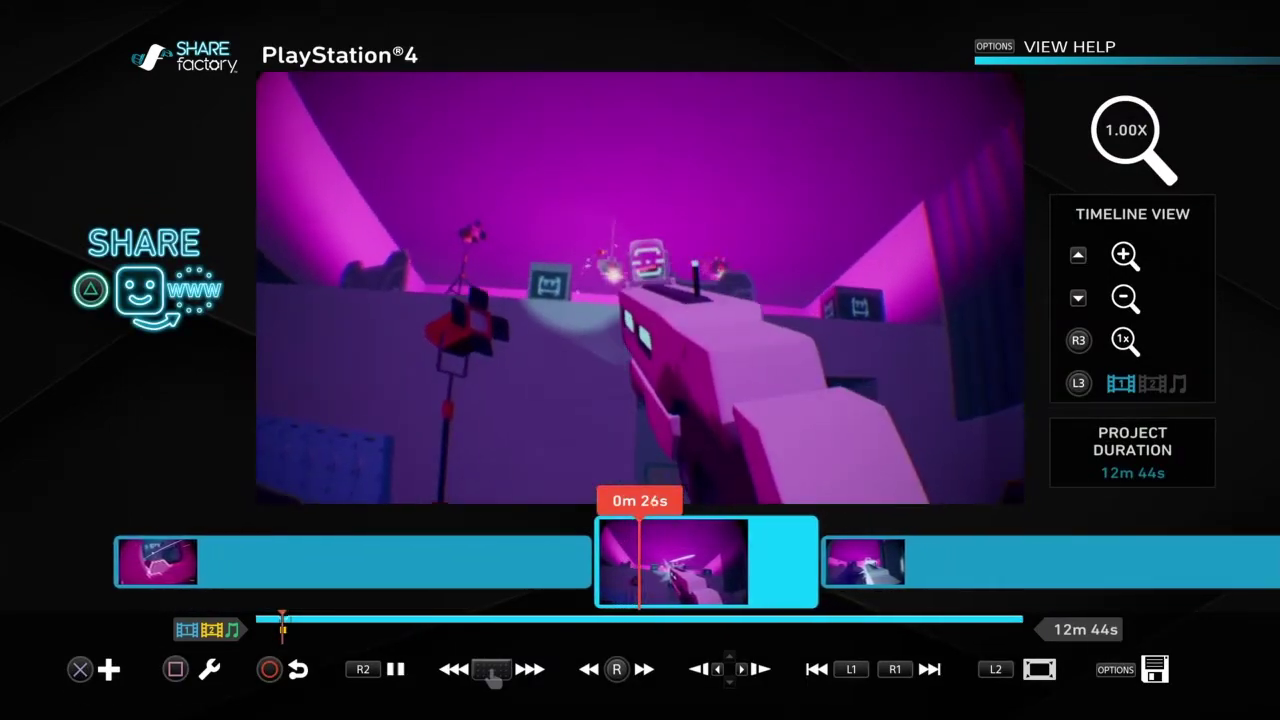
key(space)
key(Right)
key(Right)
key(Right)
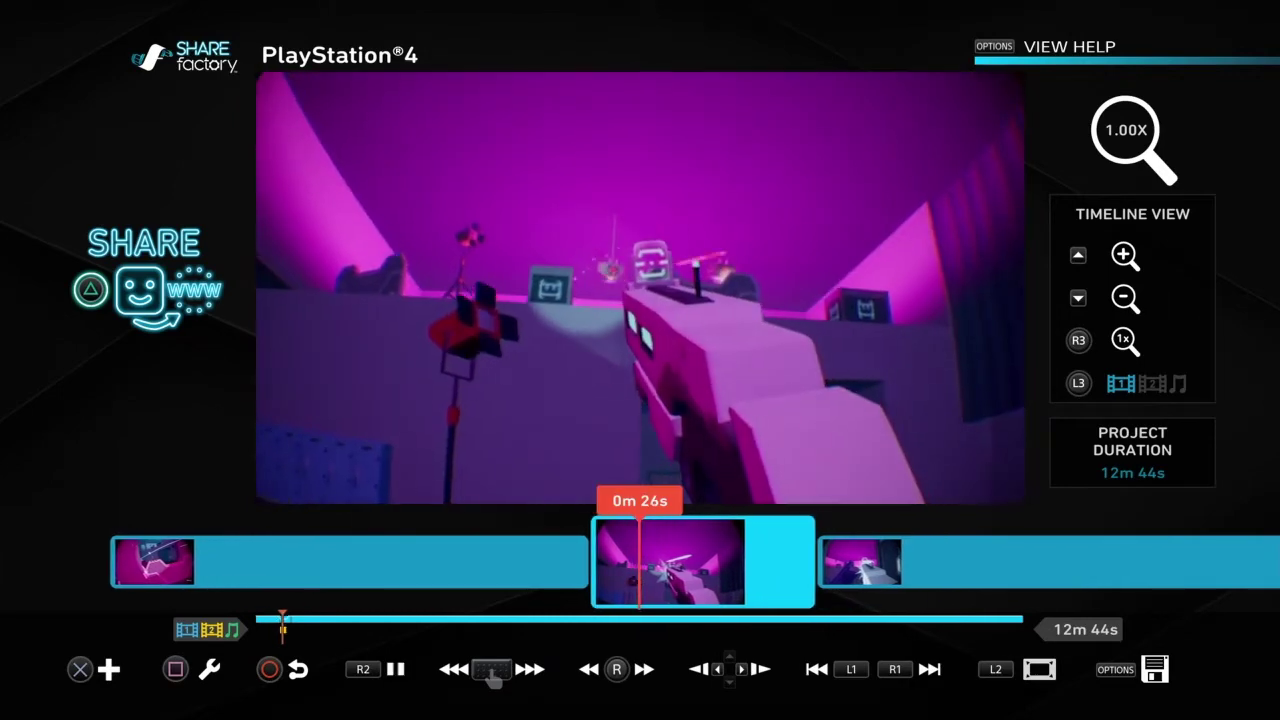
key(space)
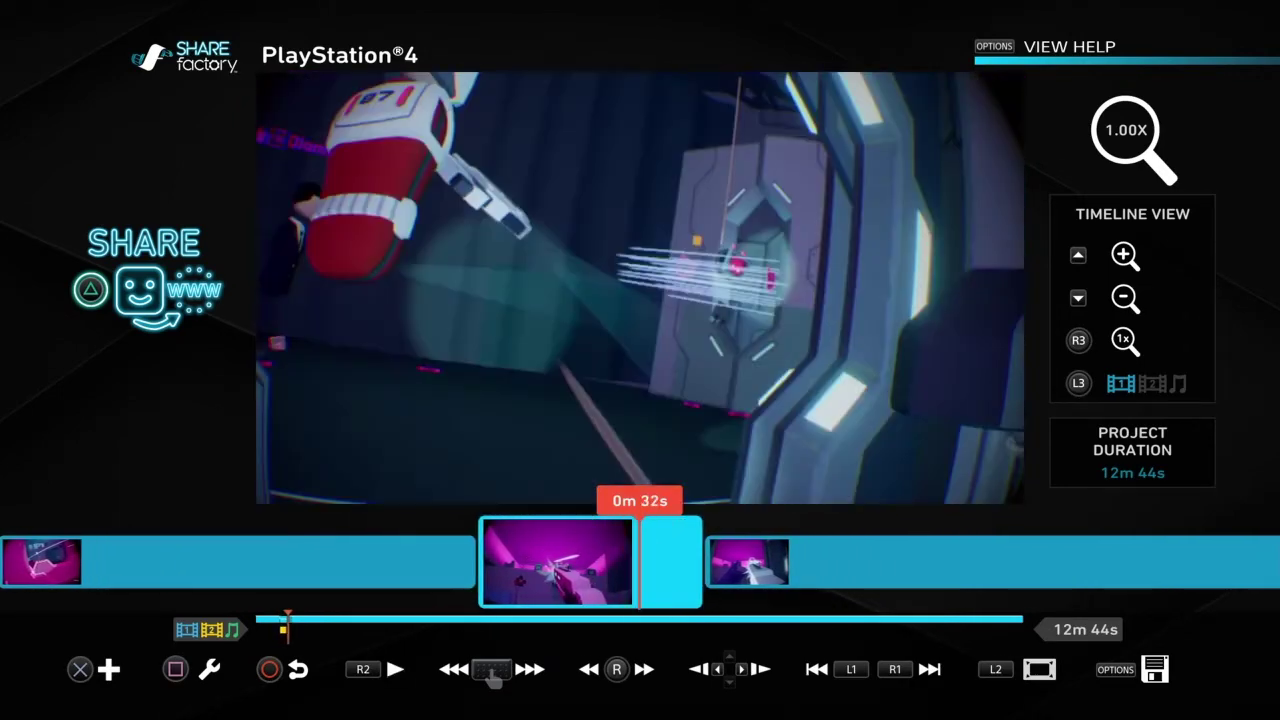
key(space)
key(Return)
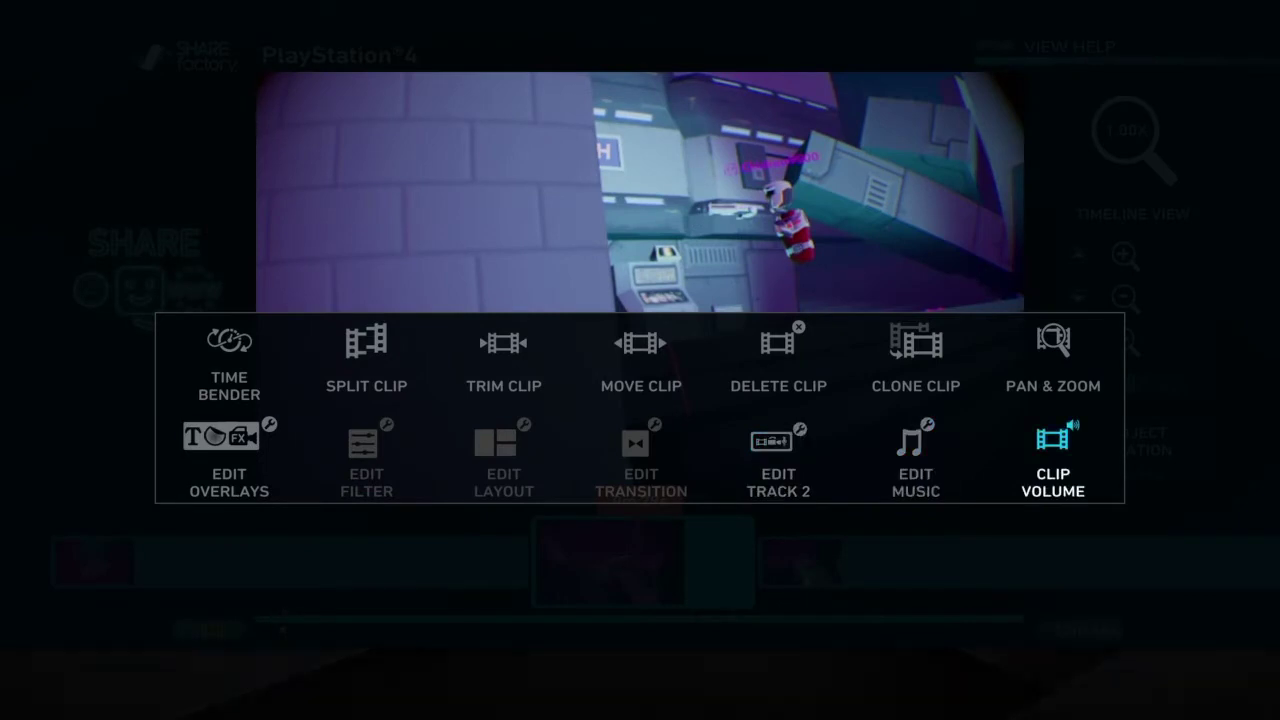
key(Return)
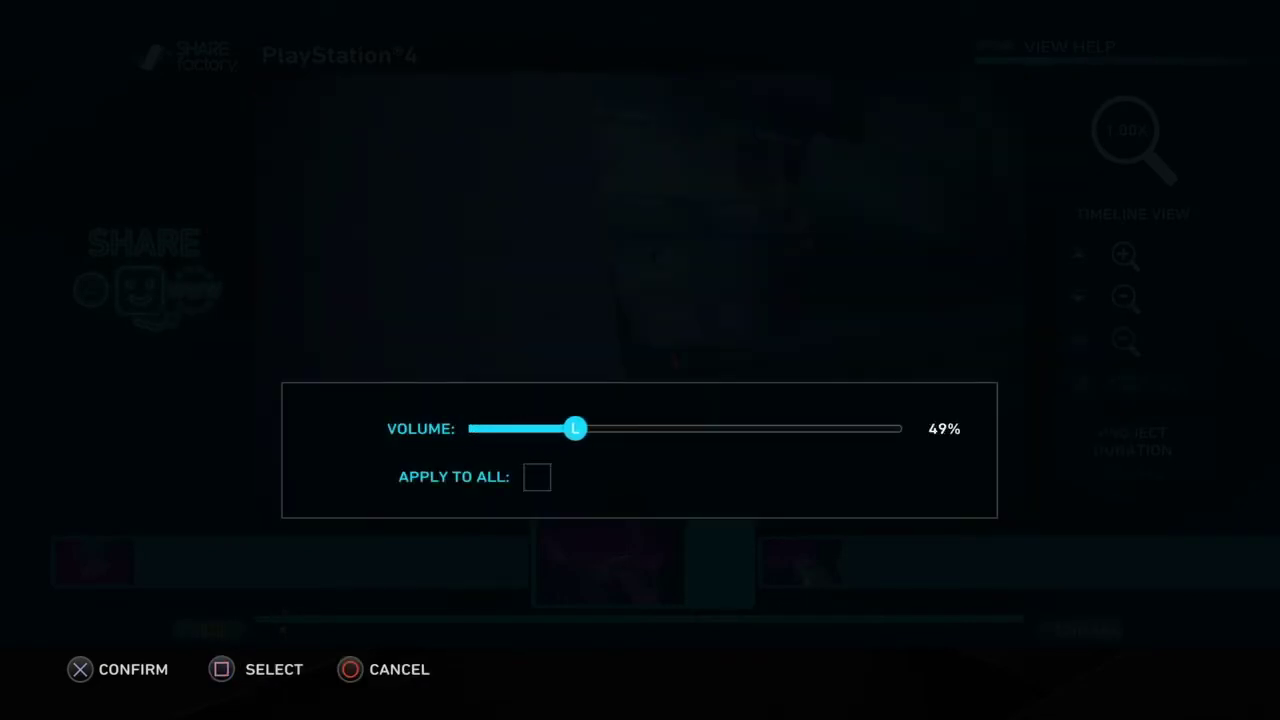
key(Return)
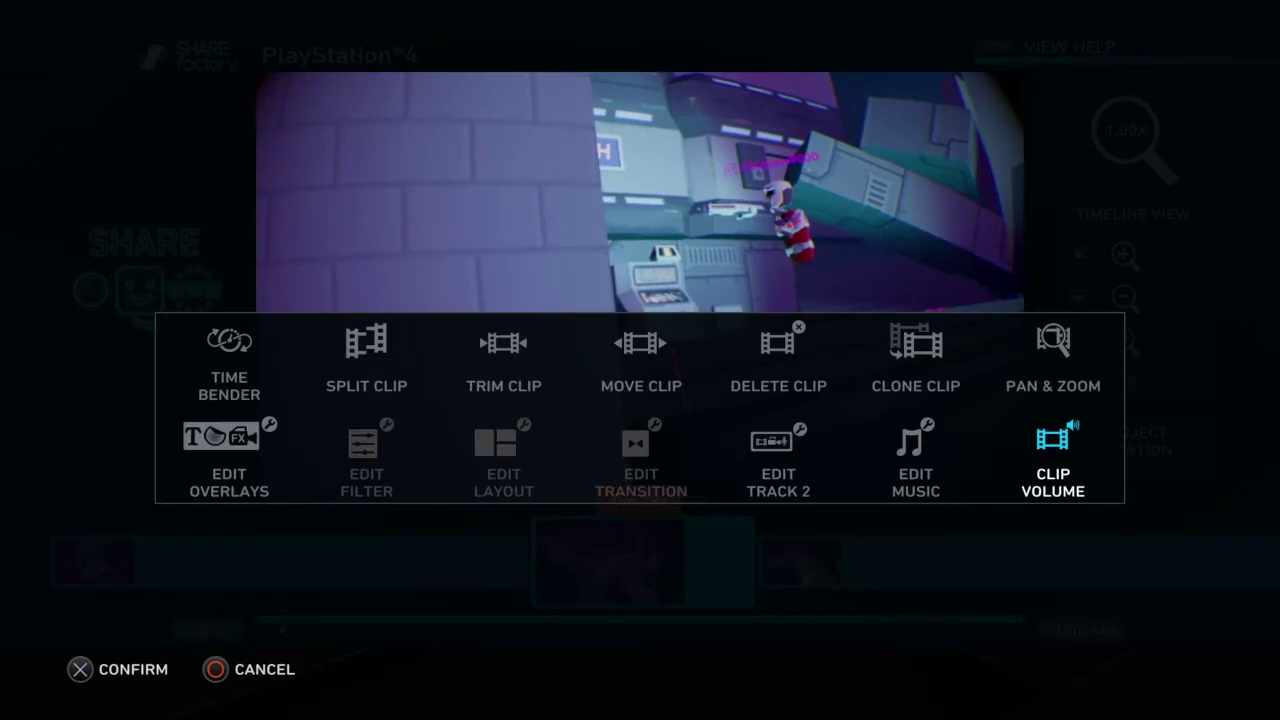
key(Escape)
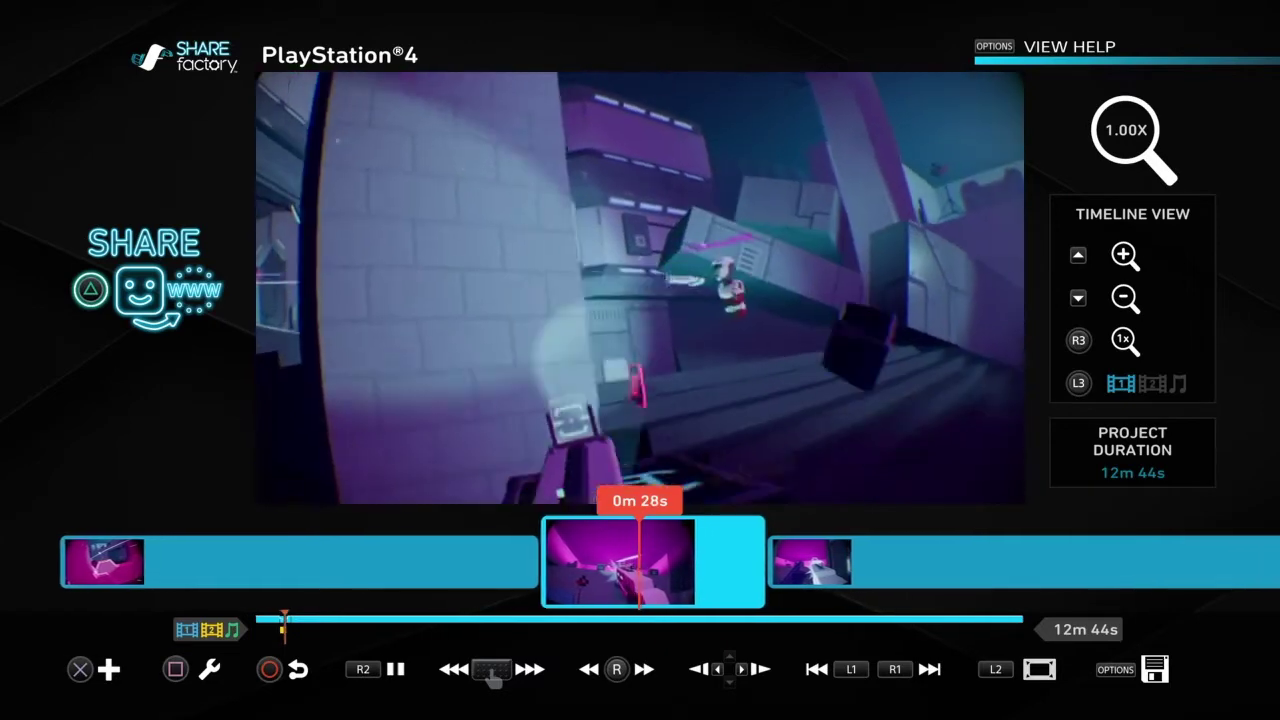
Stop the preview and move the playhead to about 0m 38s.
key(space)
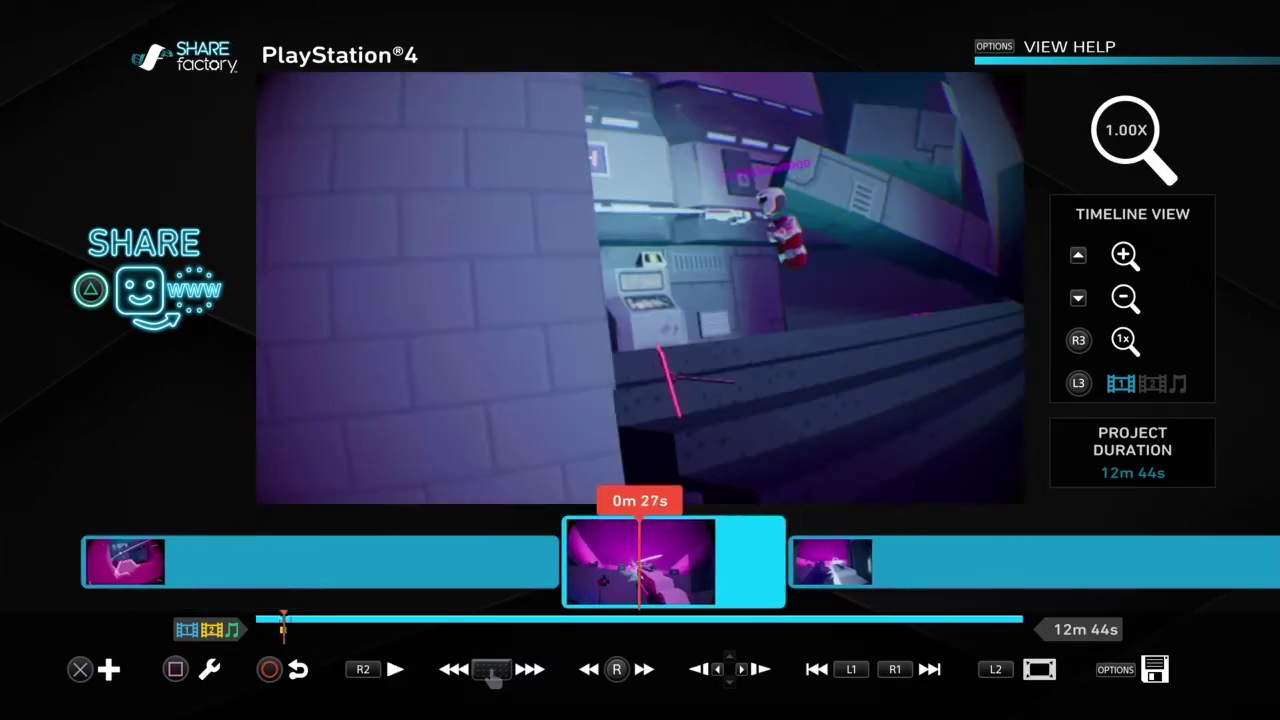
click(490, 677)
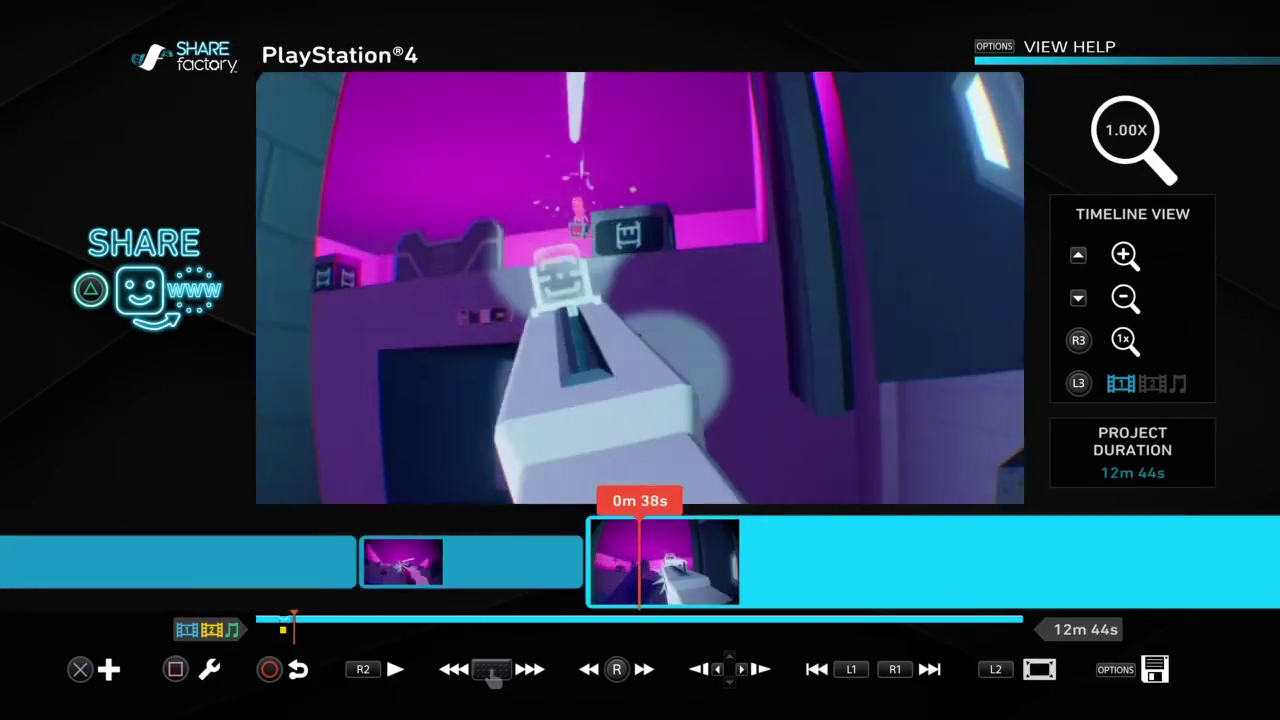
key(Left)
key(Return)
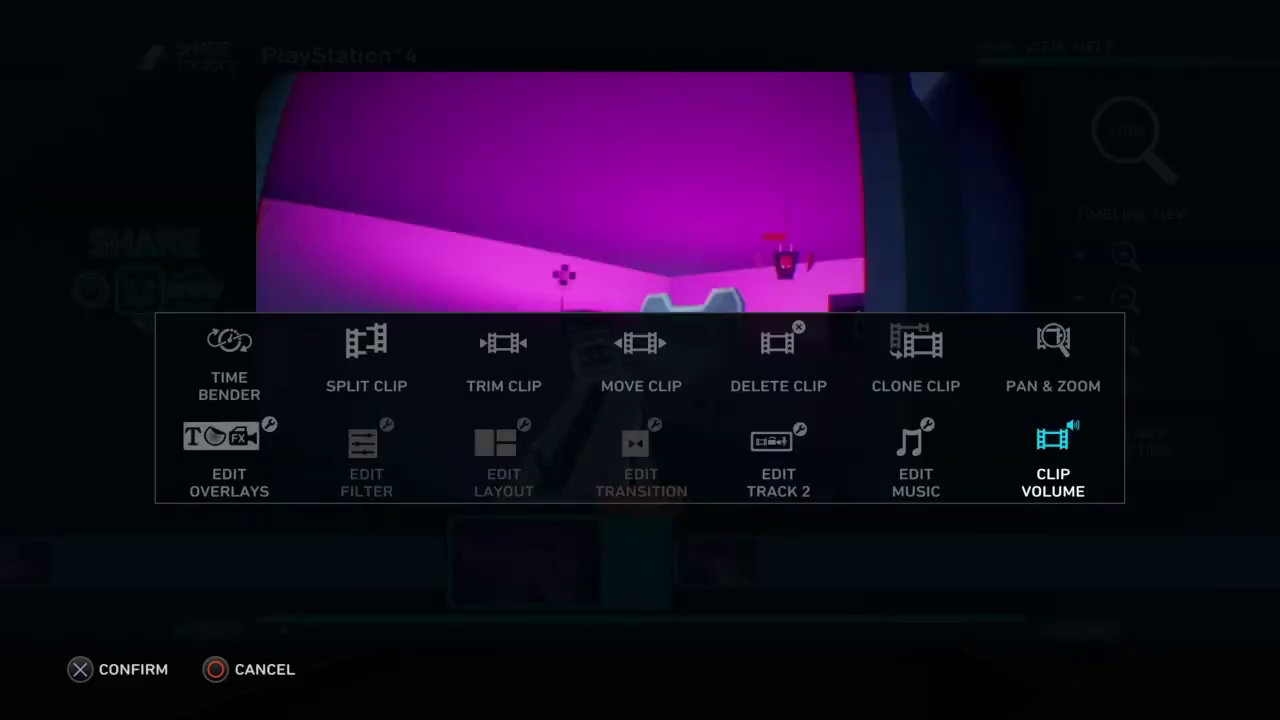
key(Escape)
Add the existing Rec Room clip to Track 2 from the Choose Clip browser.
key(Return)
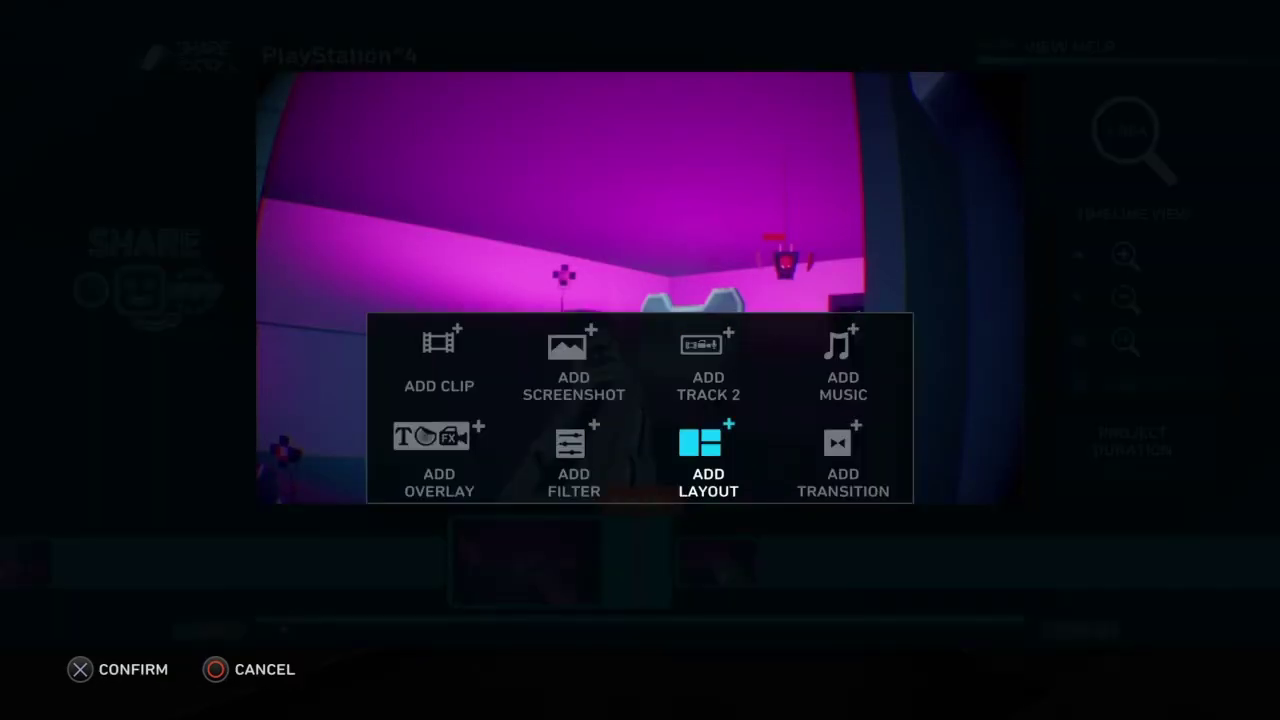
key(Return)
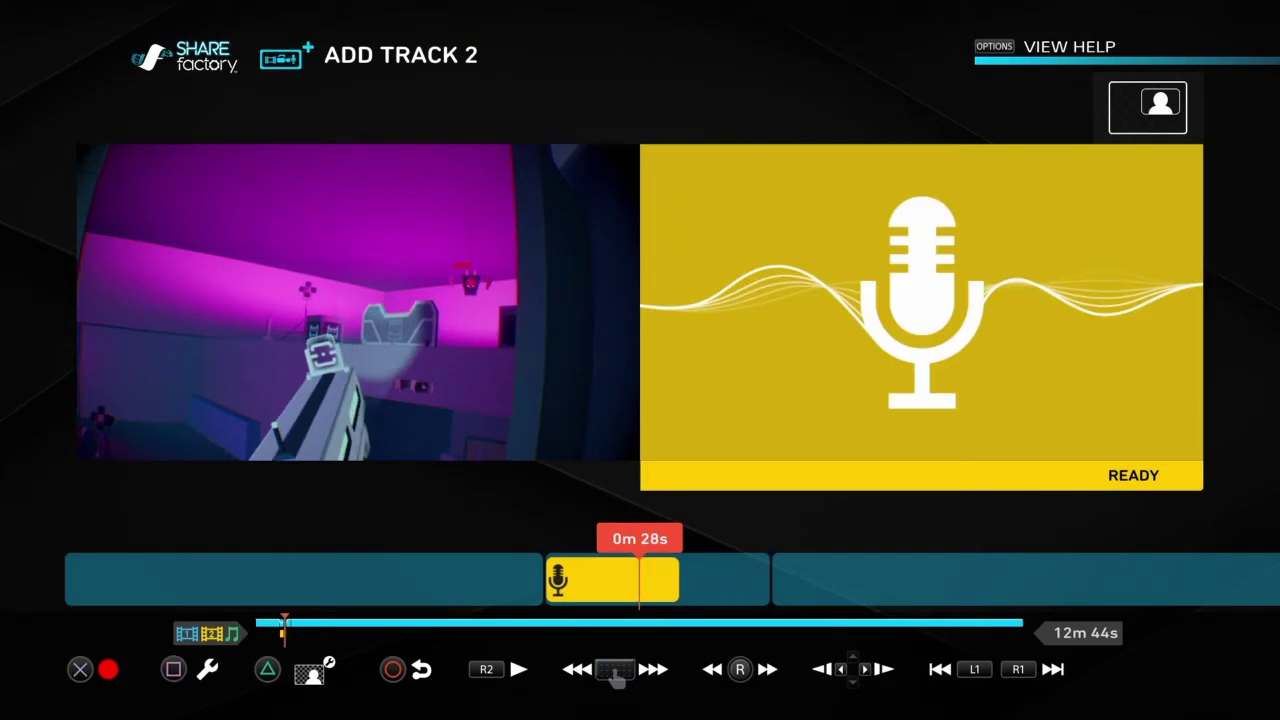
key(Return)
key(Right)
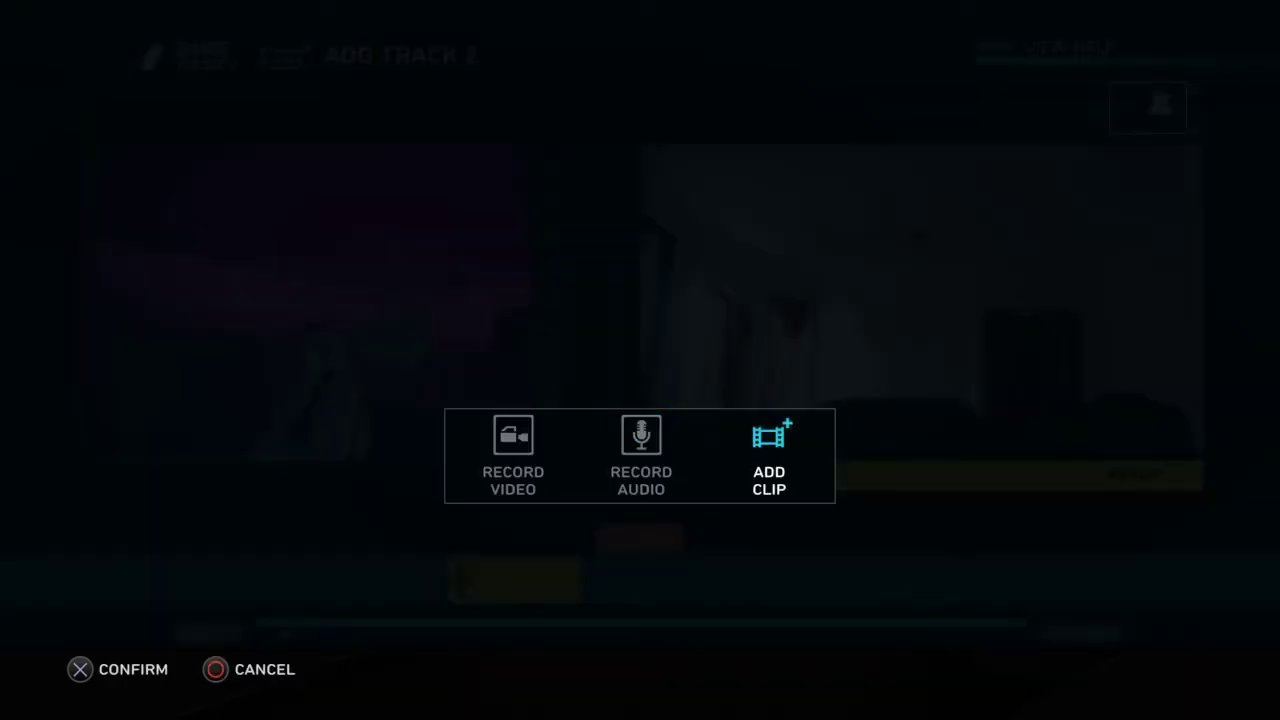
key(Escape)
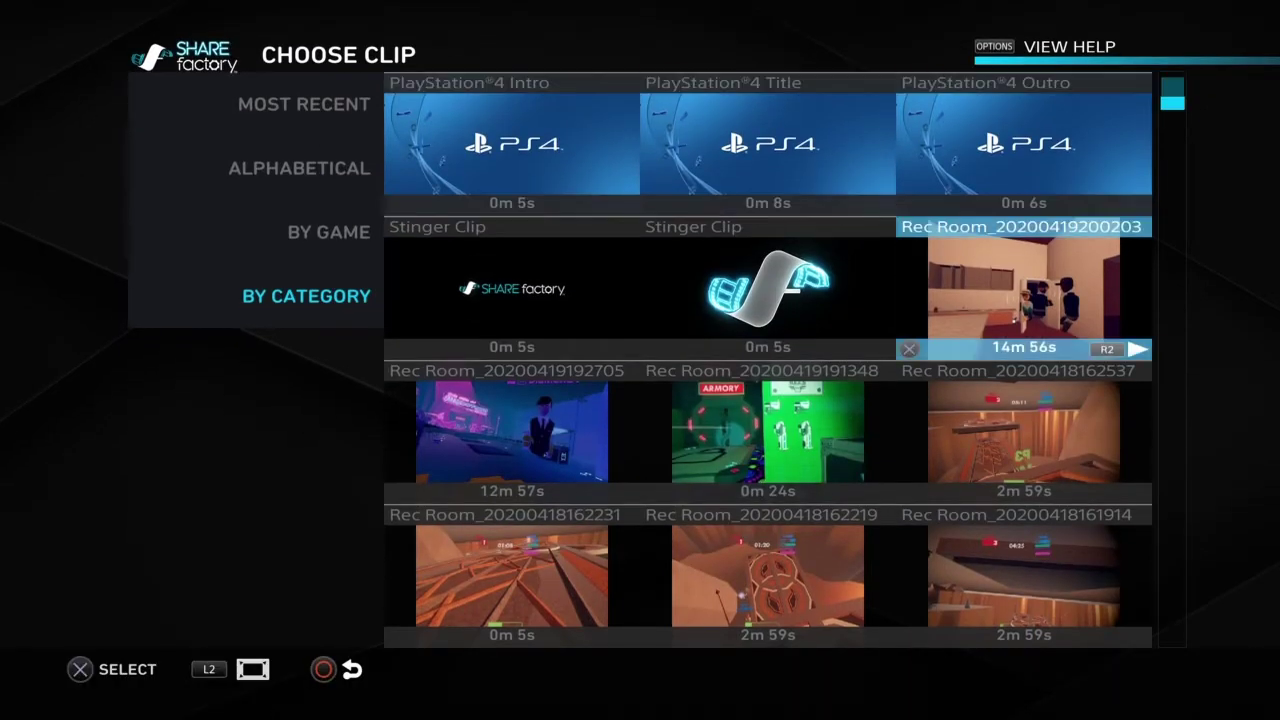
key(Return)
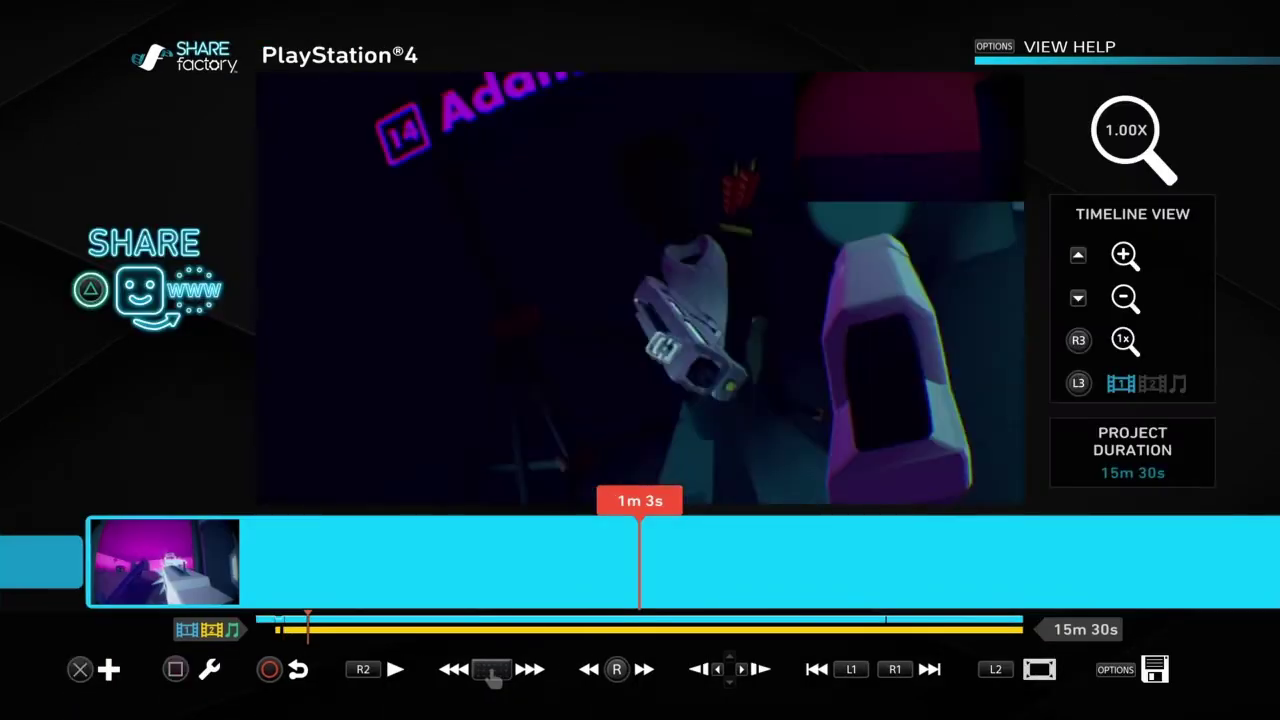
Return to the timeline and scrub to 12m 40s at the THE END scene.
key(Escape)
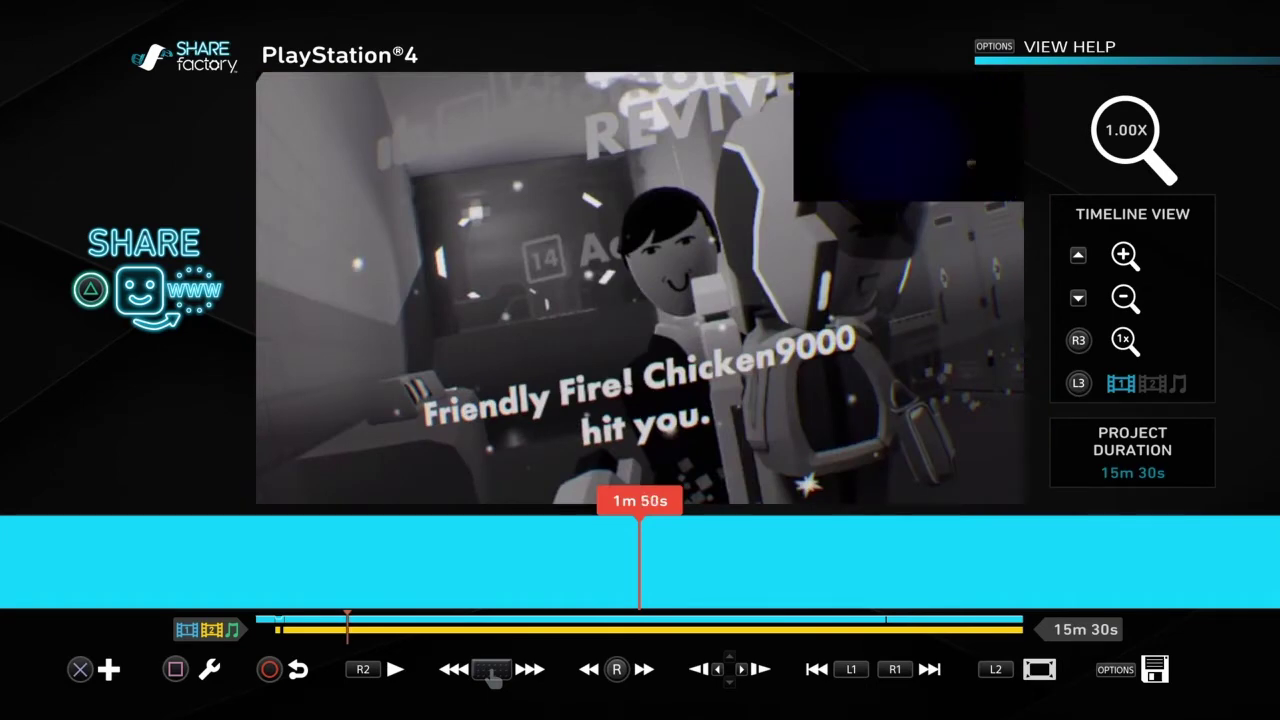
key(Page_Down)
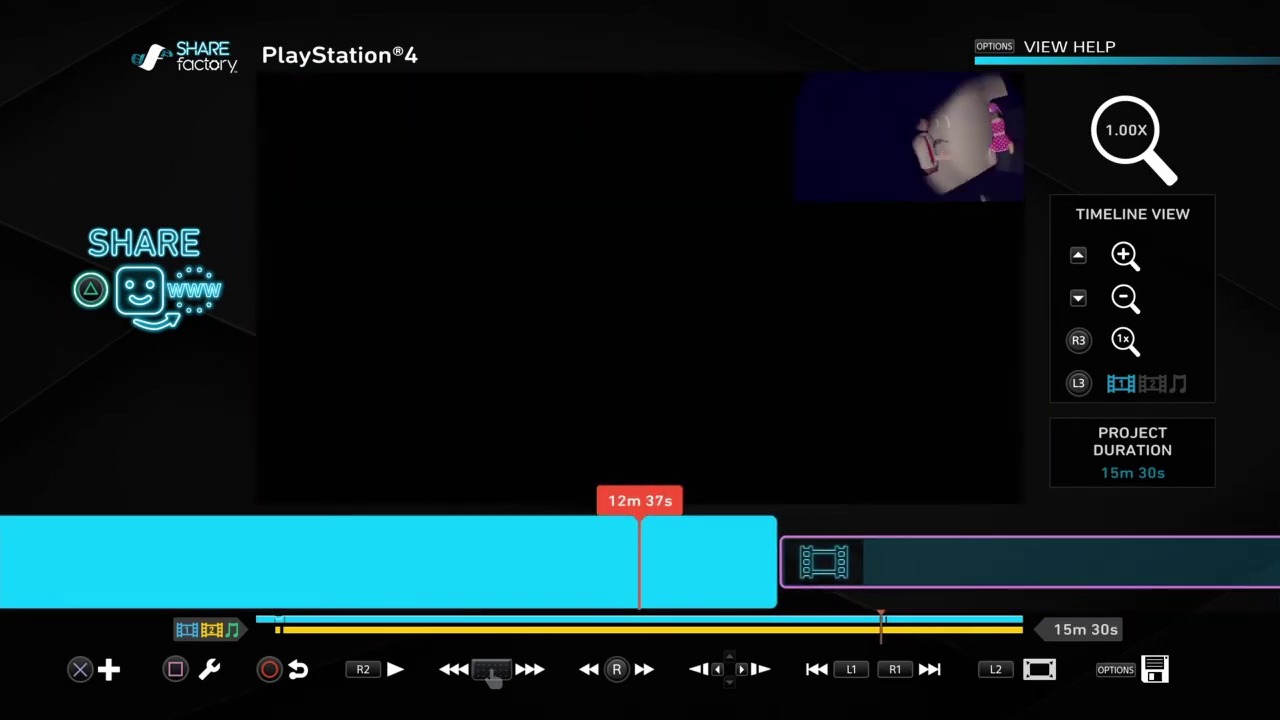
key(Left)
key(Left)
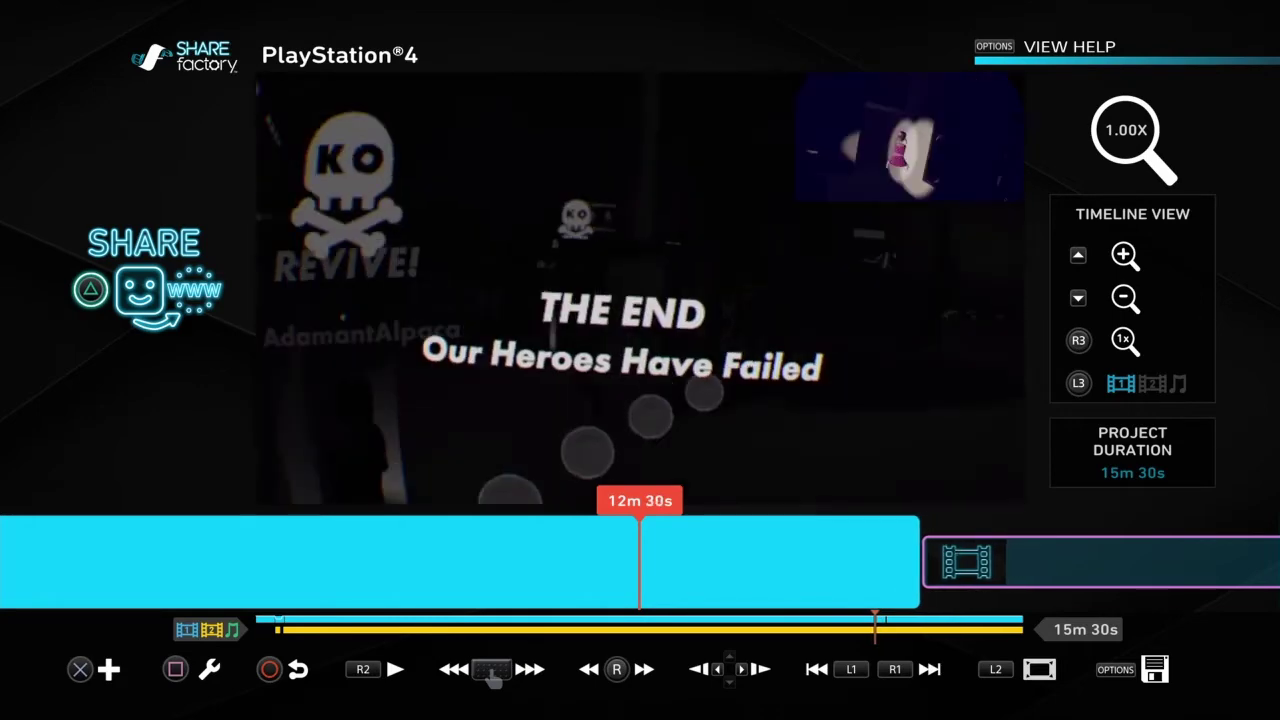
key(Left)
key(Right)
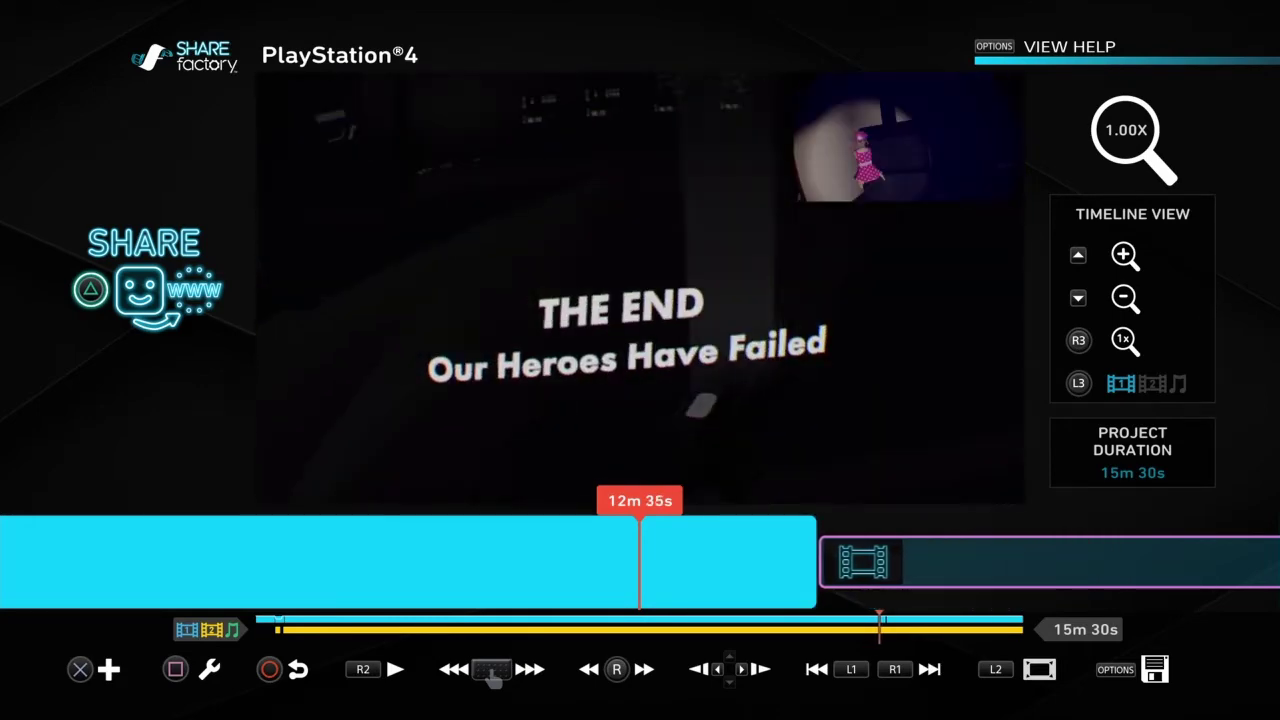
key(Right)
key(Right)
key(Left)
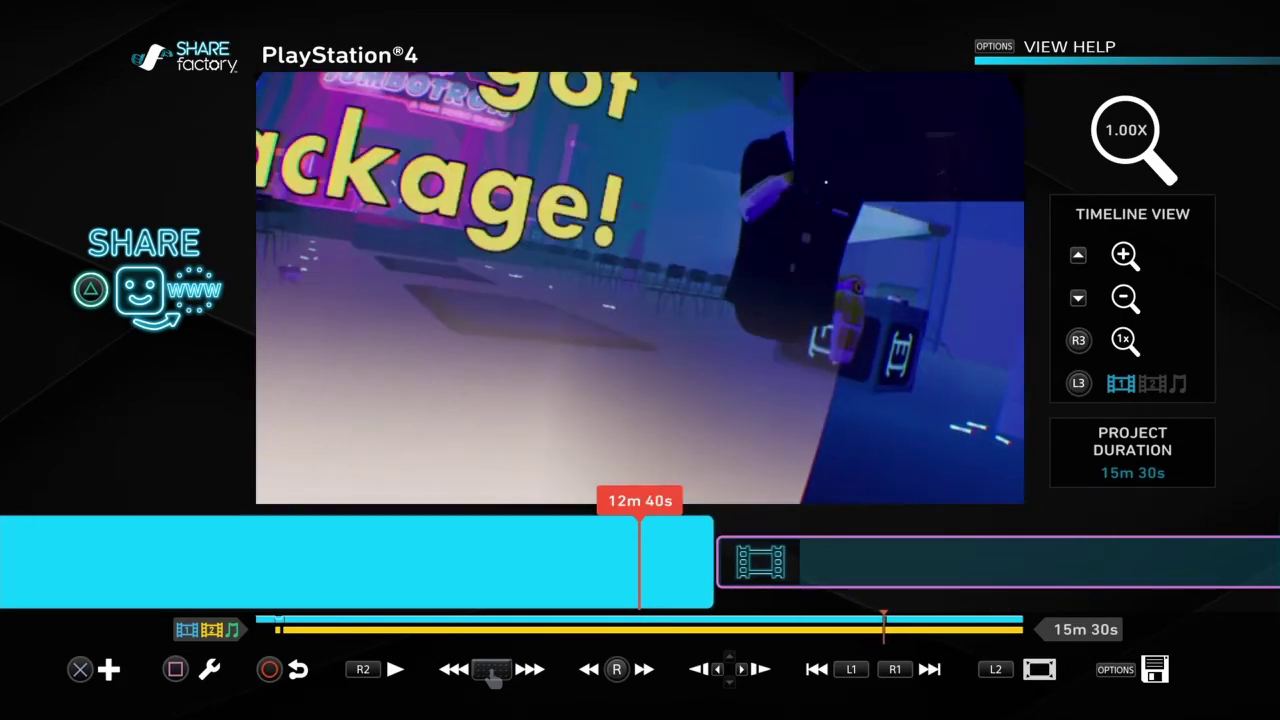
key(Return)
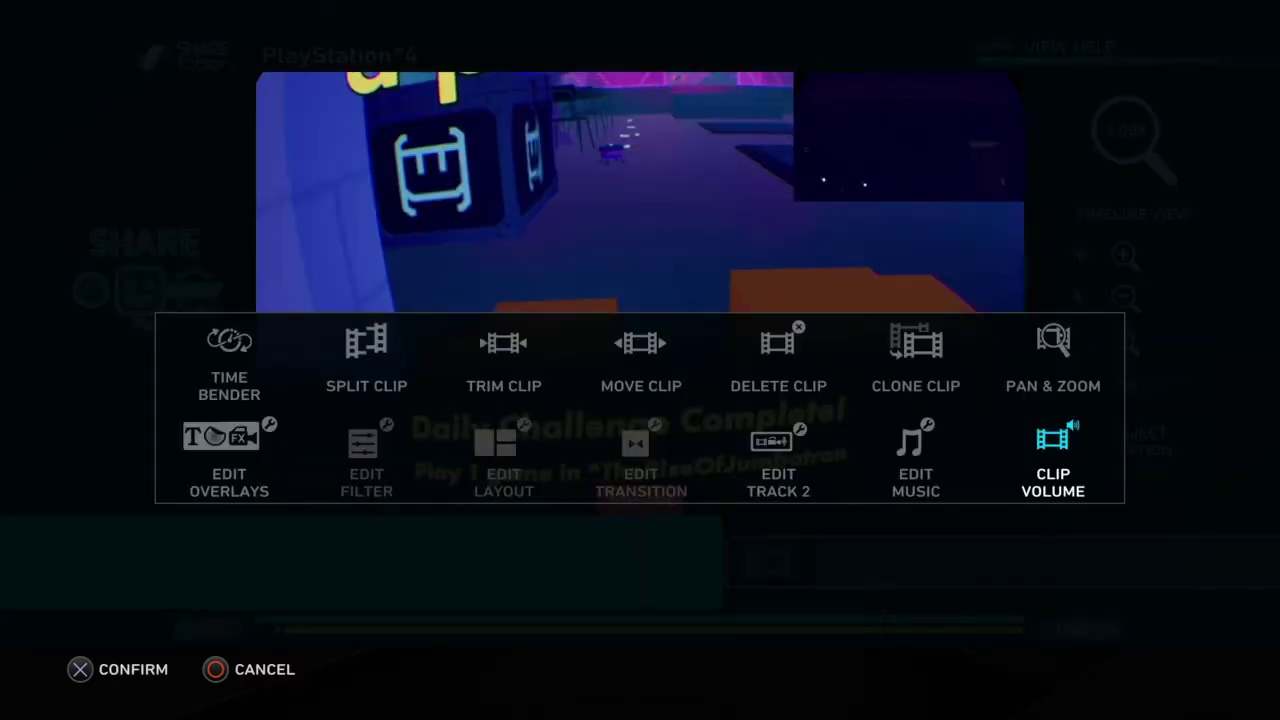
Split the clip at 12m 40s to isolate the 'package!' piece.
key(Return)
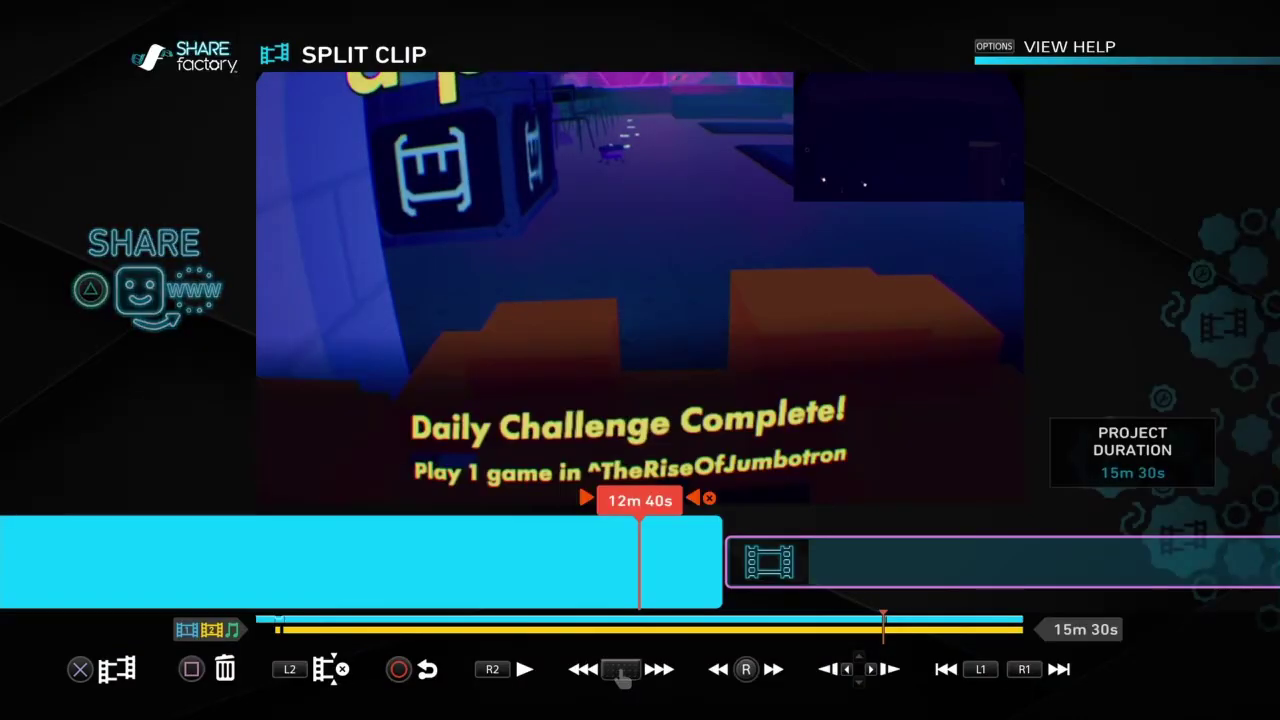
key(Return)
key(Return)
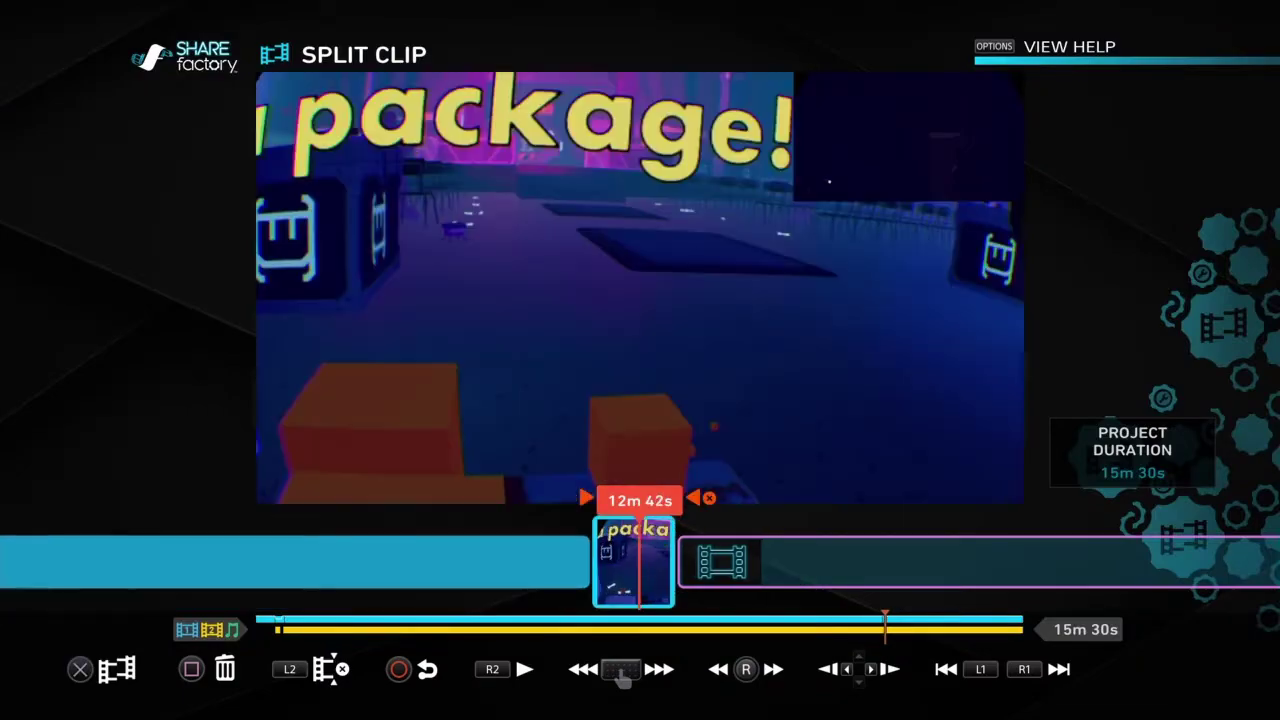
key(Delete)
key(Escape)
key(Insert)
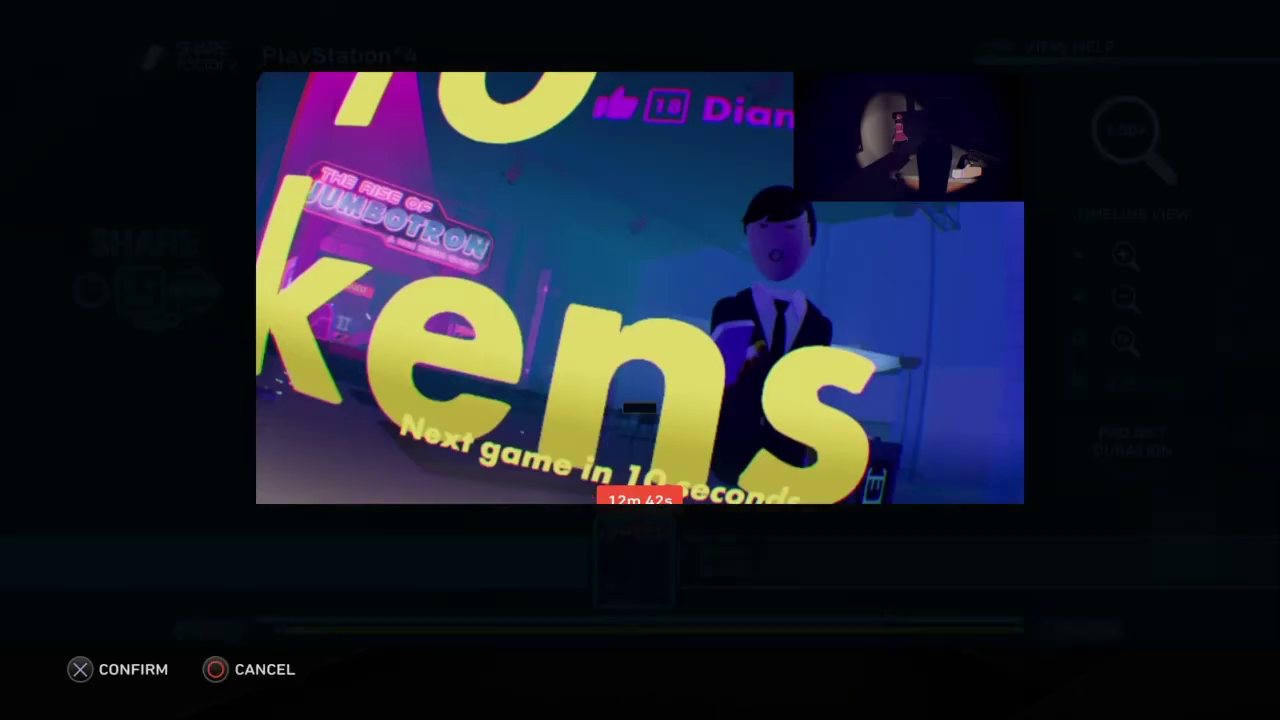
key(Escape)
key(Return)
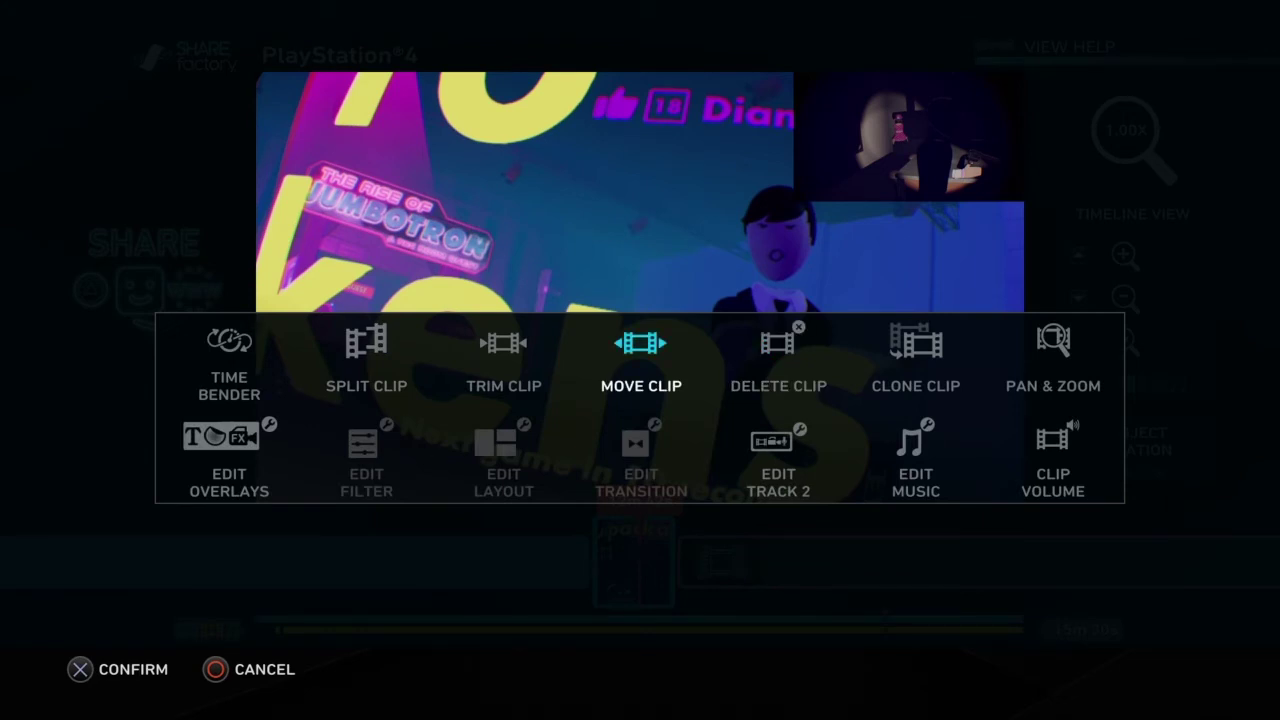
Move the 'package!' clip to the start of the timeline.
key(Return)
key(Page_Up)
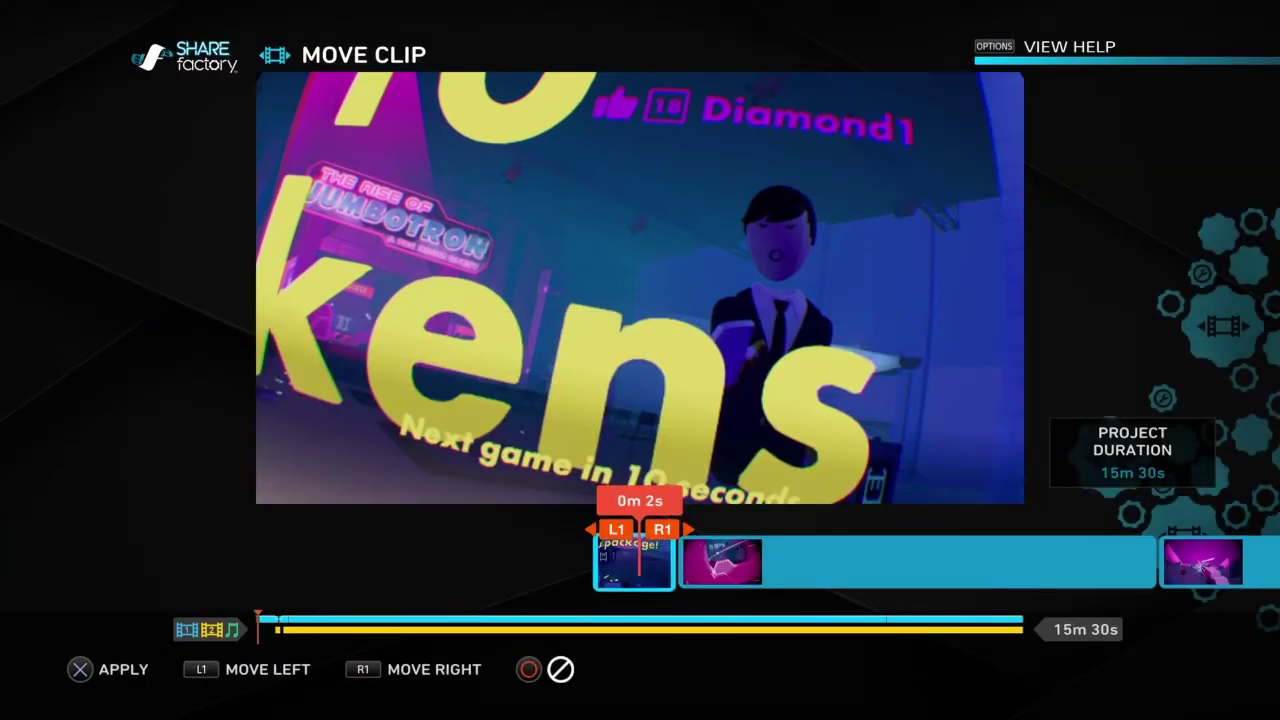
key(Return)
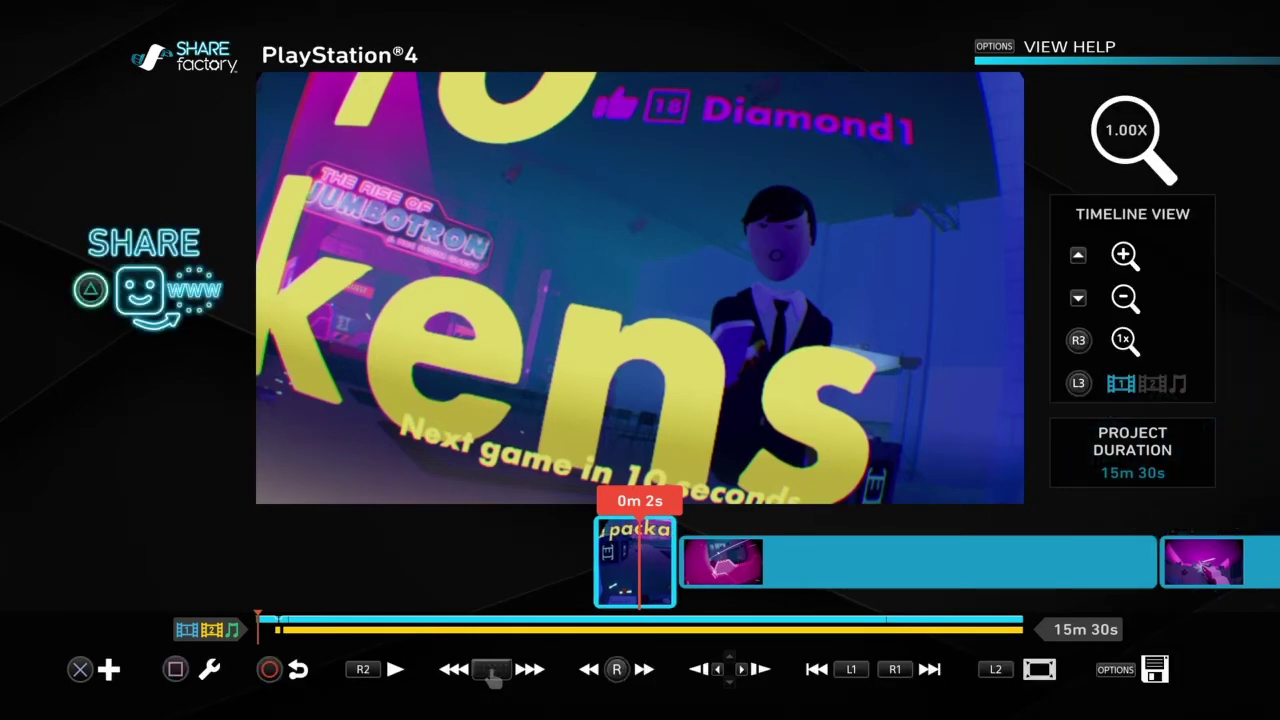
key(Home)
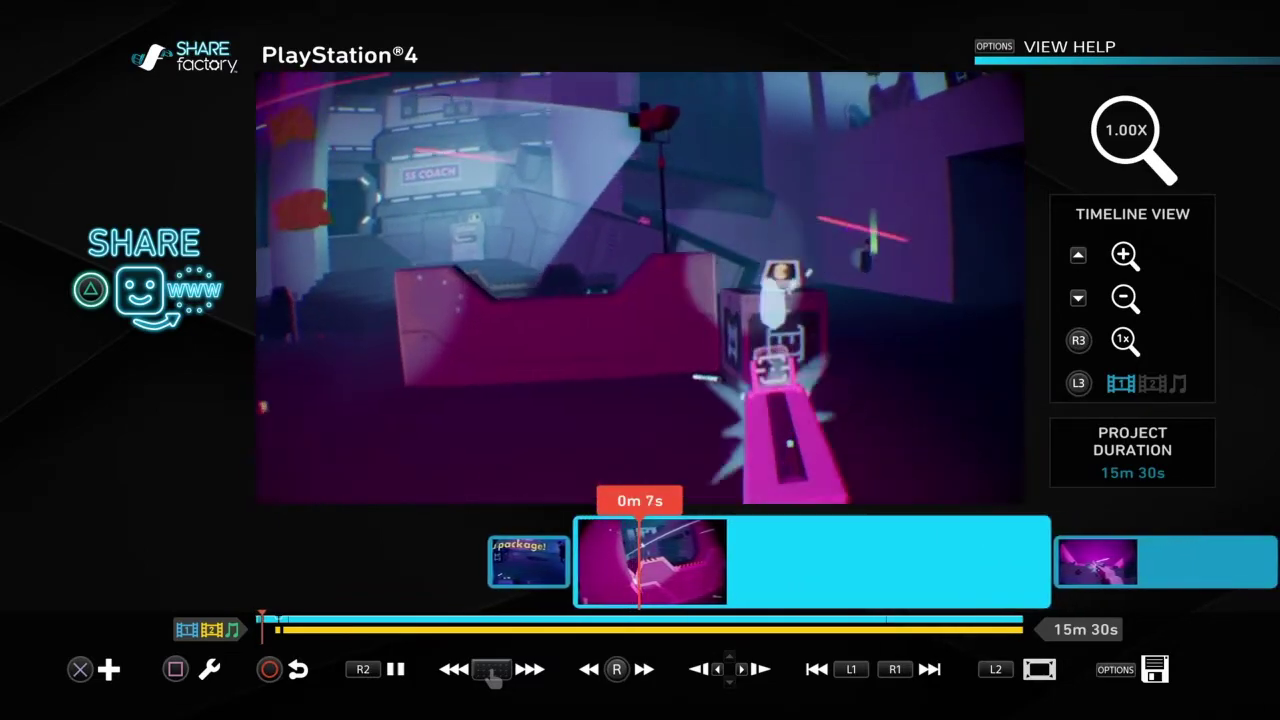
key(Triangle)
key(Escape)
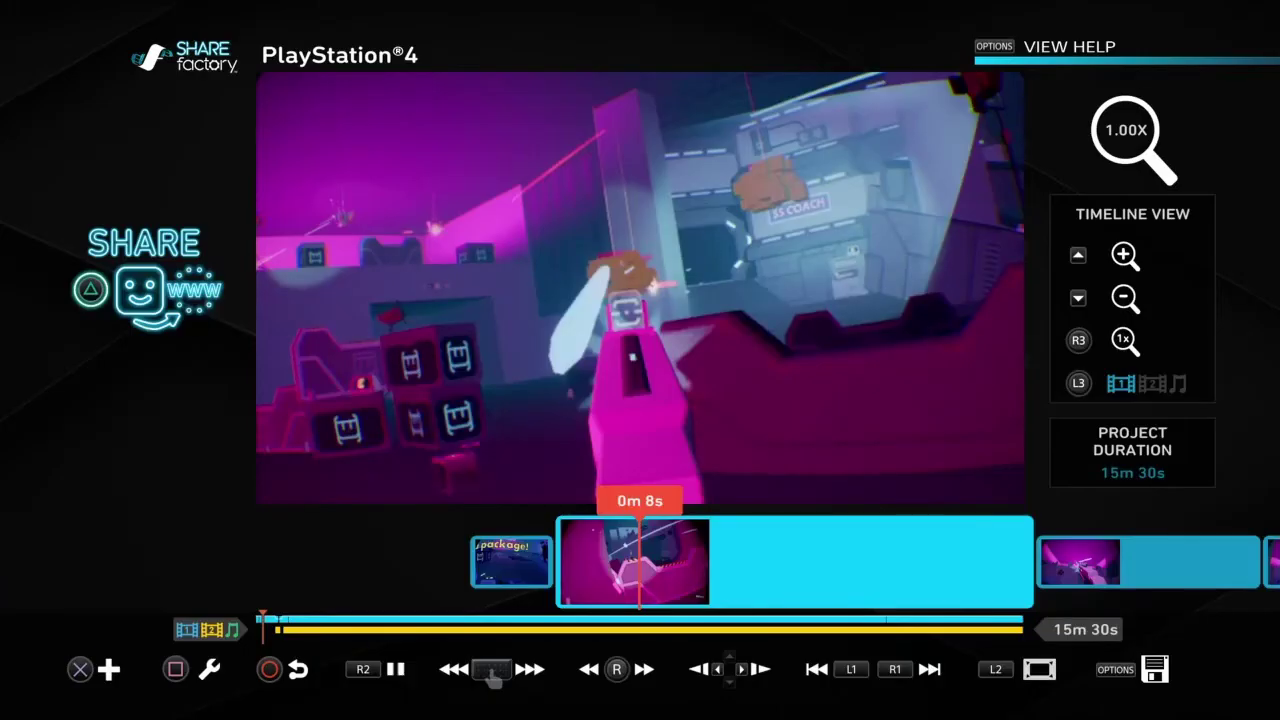
key(Return)
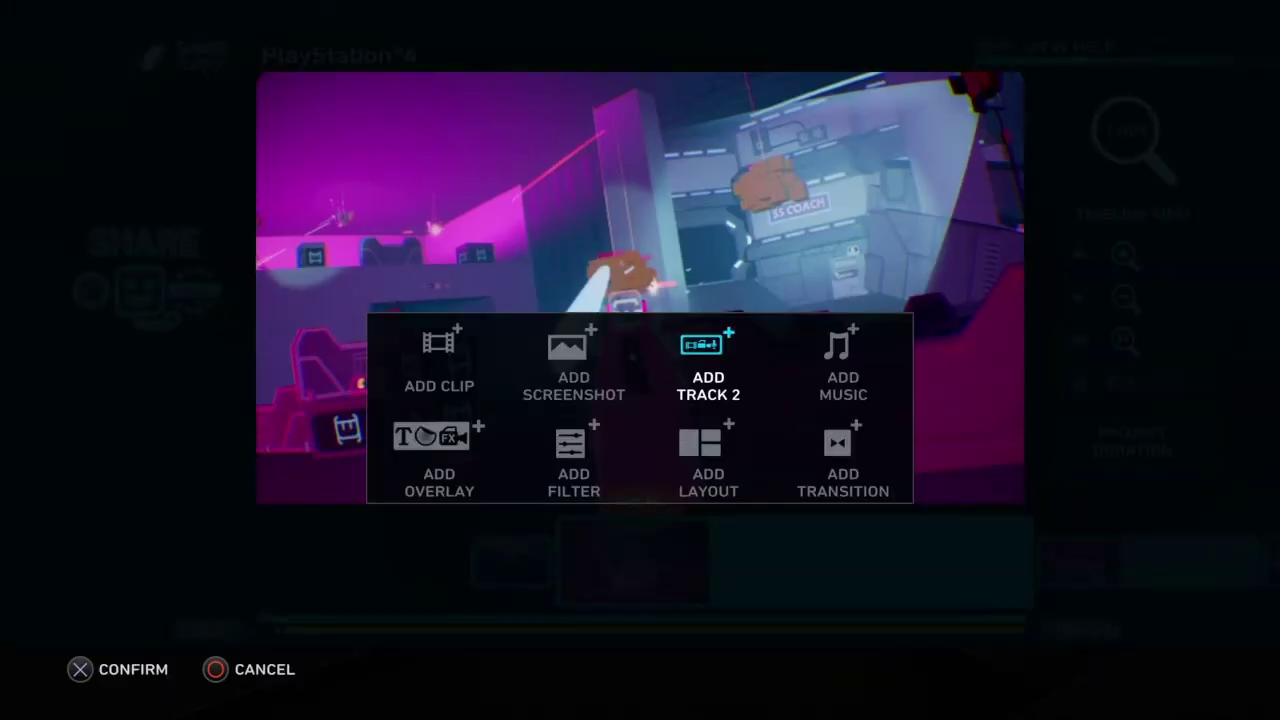
Save the project with Save Project & Exit, acknowledge the Project Saved notice, and go to Photos.
key(Escape)
key(Triangle)
key(Escape)
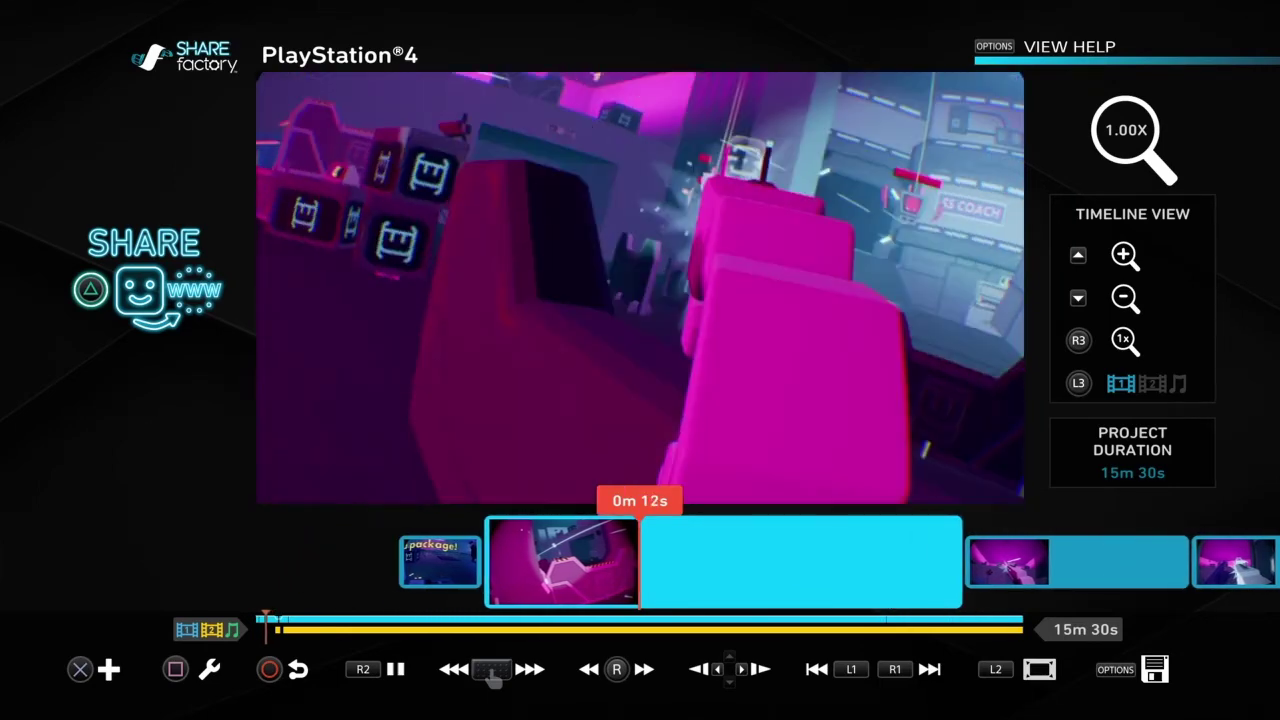
key(Escape)
key(Right)
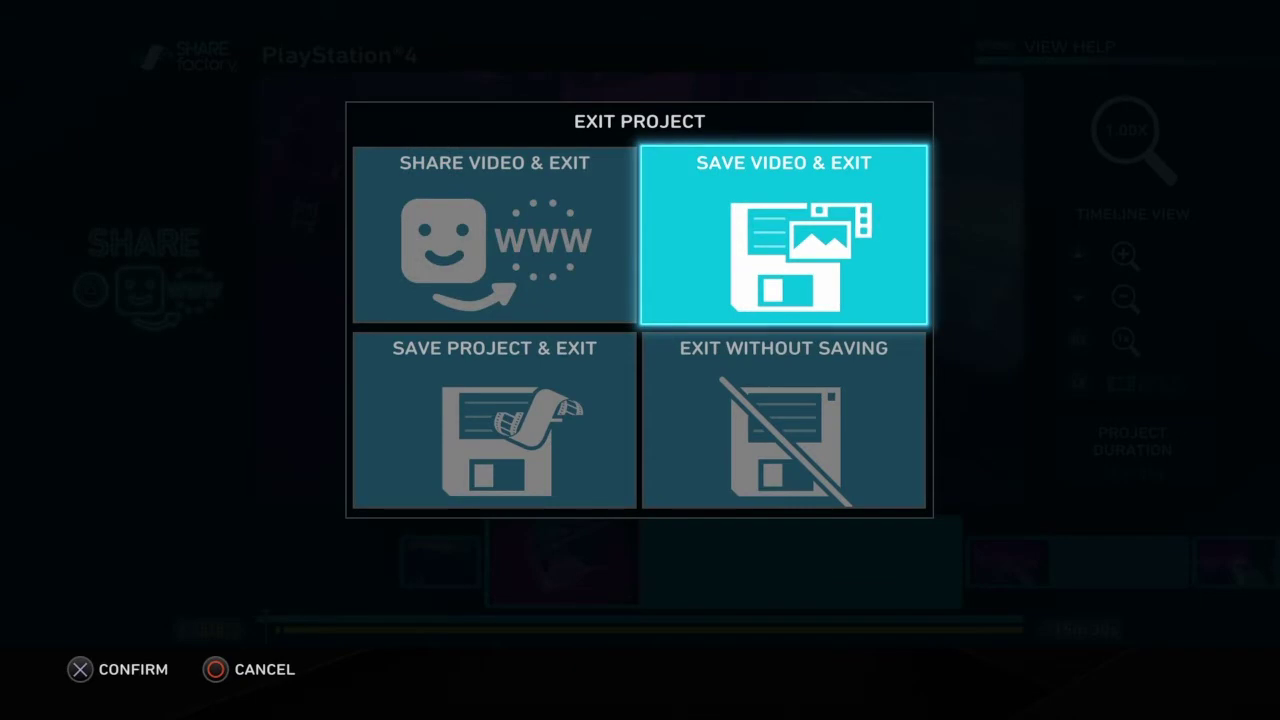
key(Down)
key(Left)
key(Return)
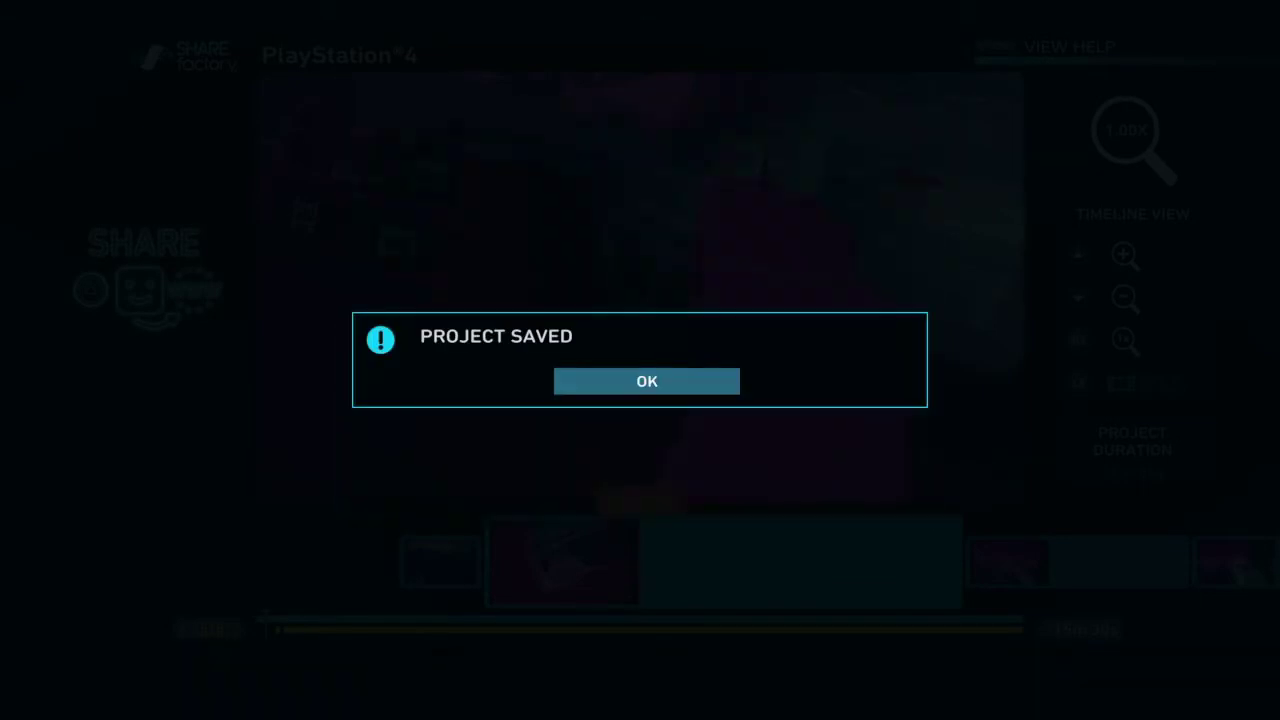
key(Return)
key(Down)
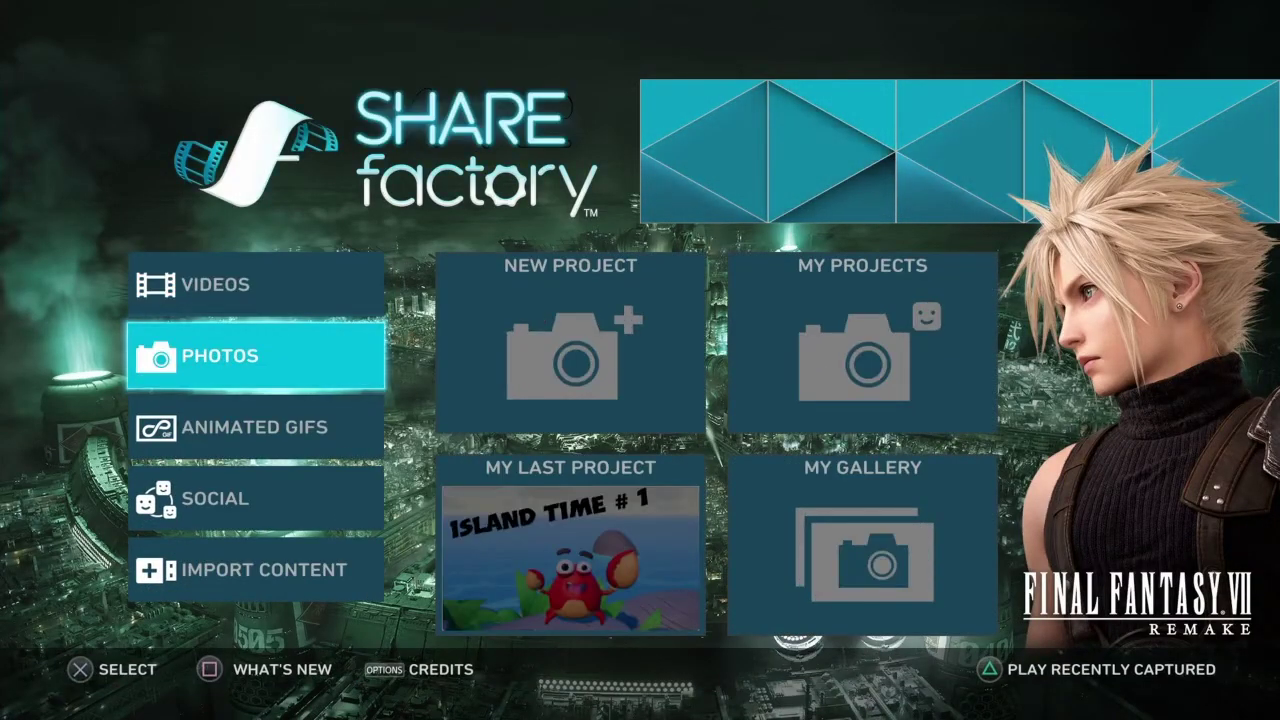
key(Right)
key(Down)
Choose the Soccer Theme for the new photo project.
key(Up)
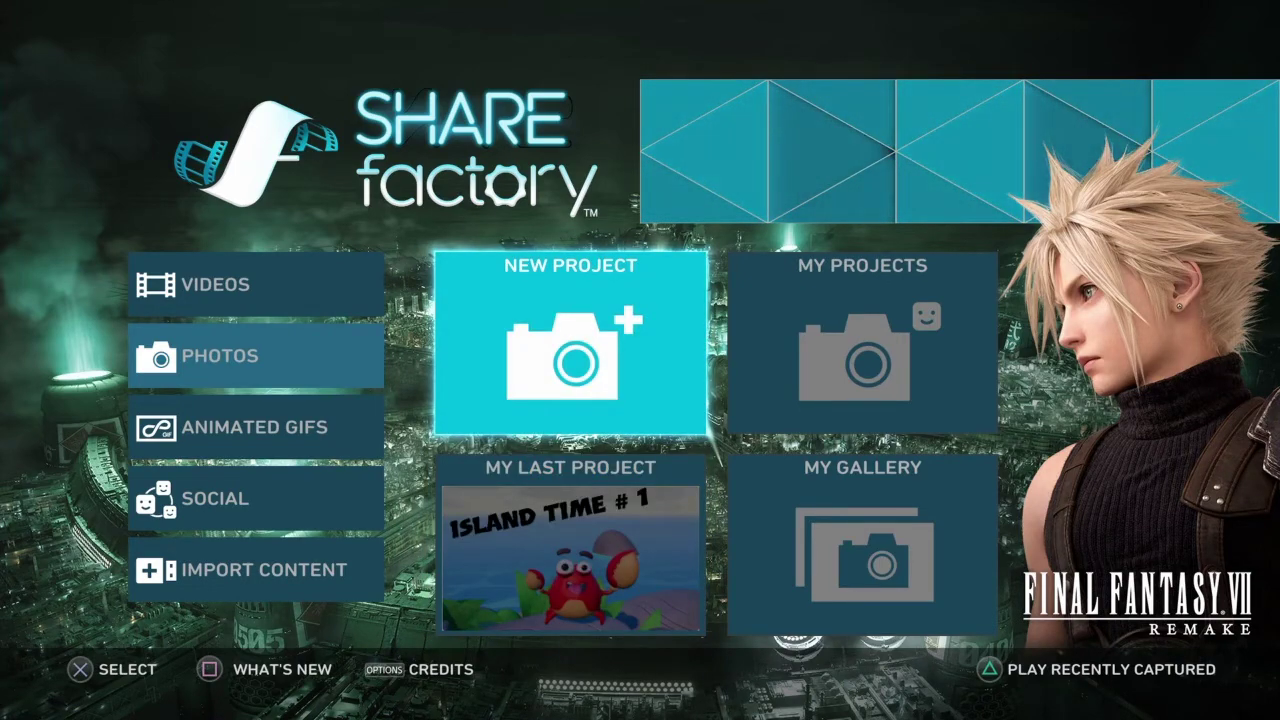
key(Down)
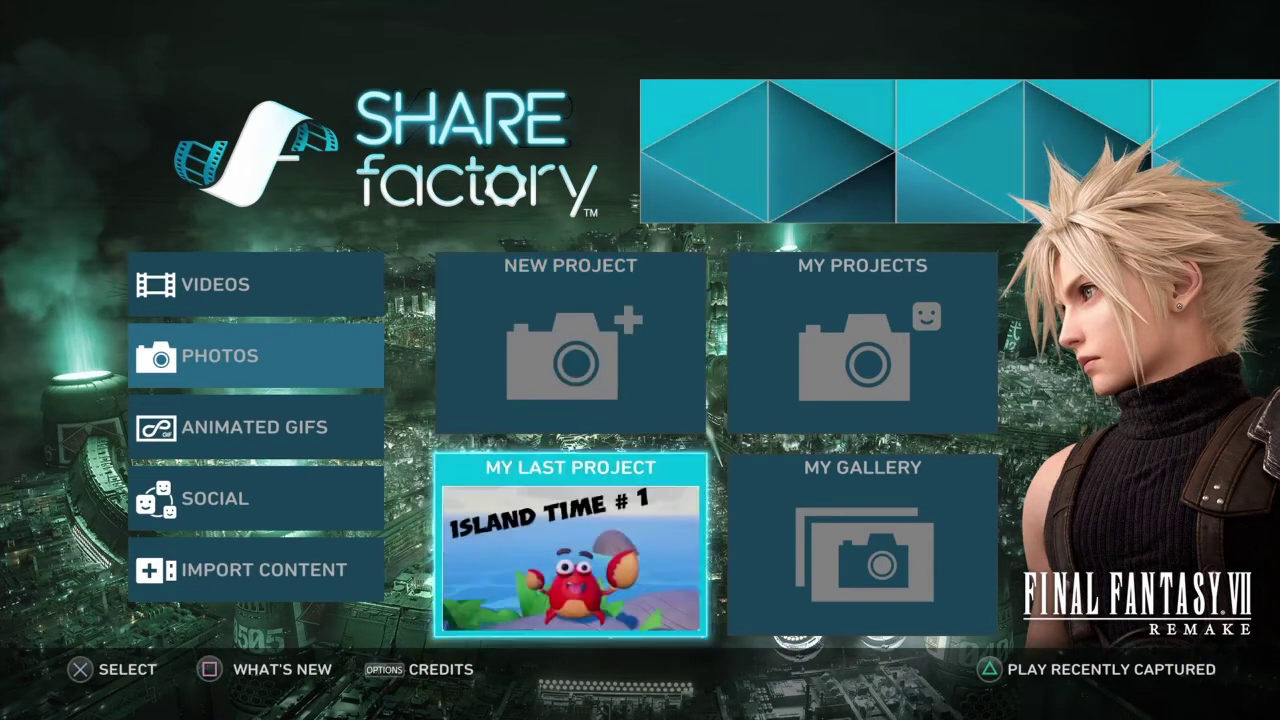
key(Return)
key(Escape)
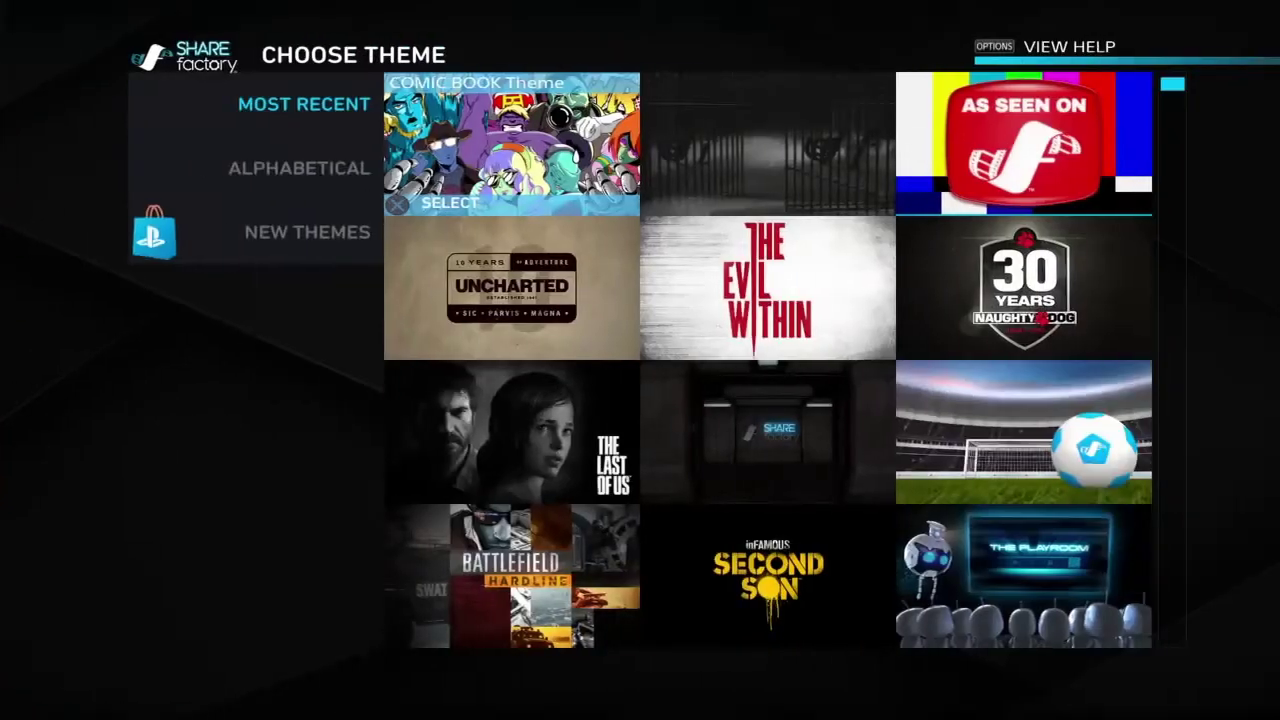
key(Right)
Browse the Rec Room screenshots to find the beach suit shot.
key(Right)
key(Down)
key(Down)
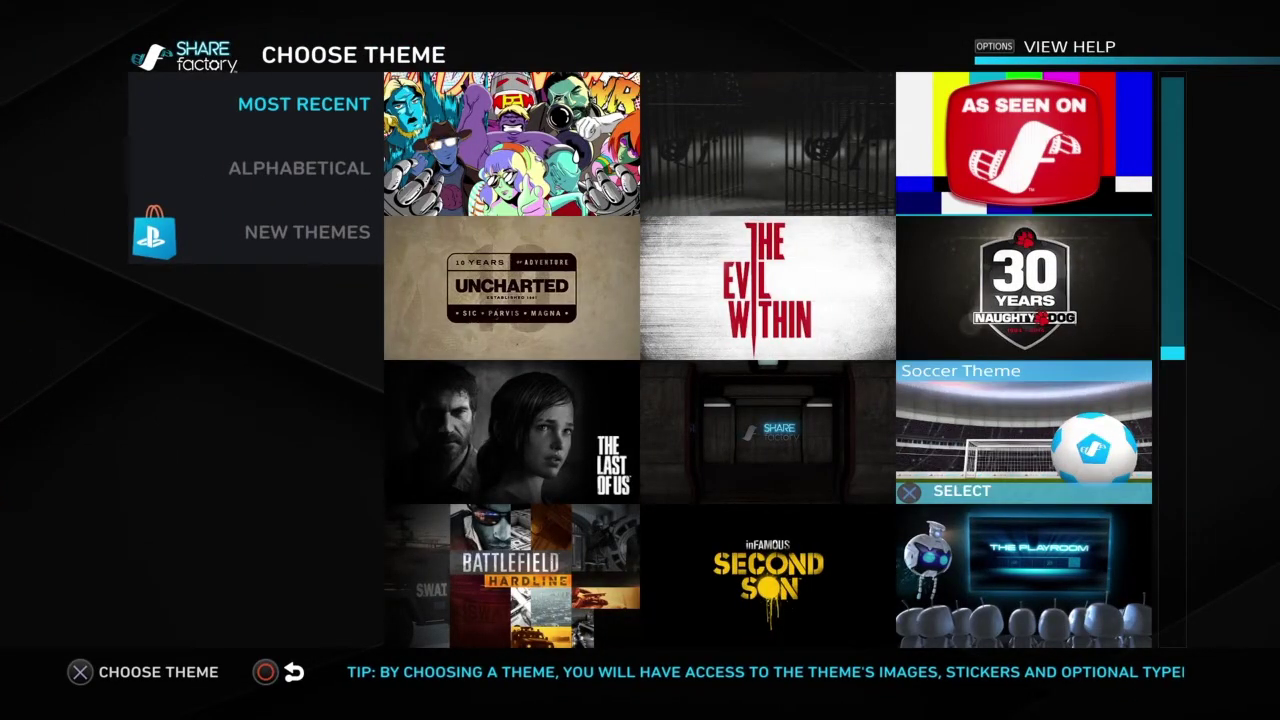
key(Return)
key(Right)
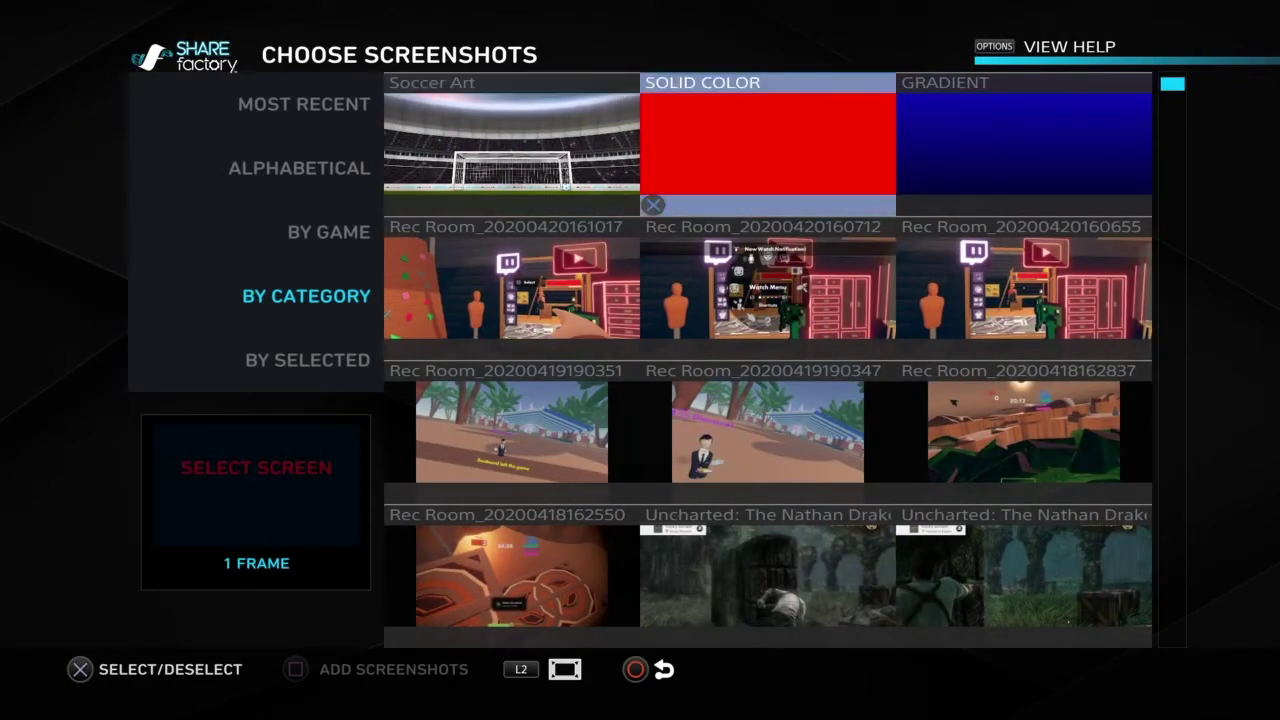
key(Right)
key(Down)
key(Down)
key(Down)
key(Down)
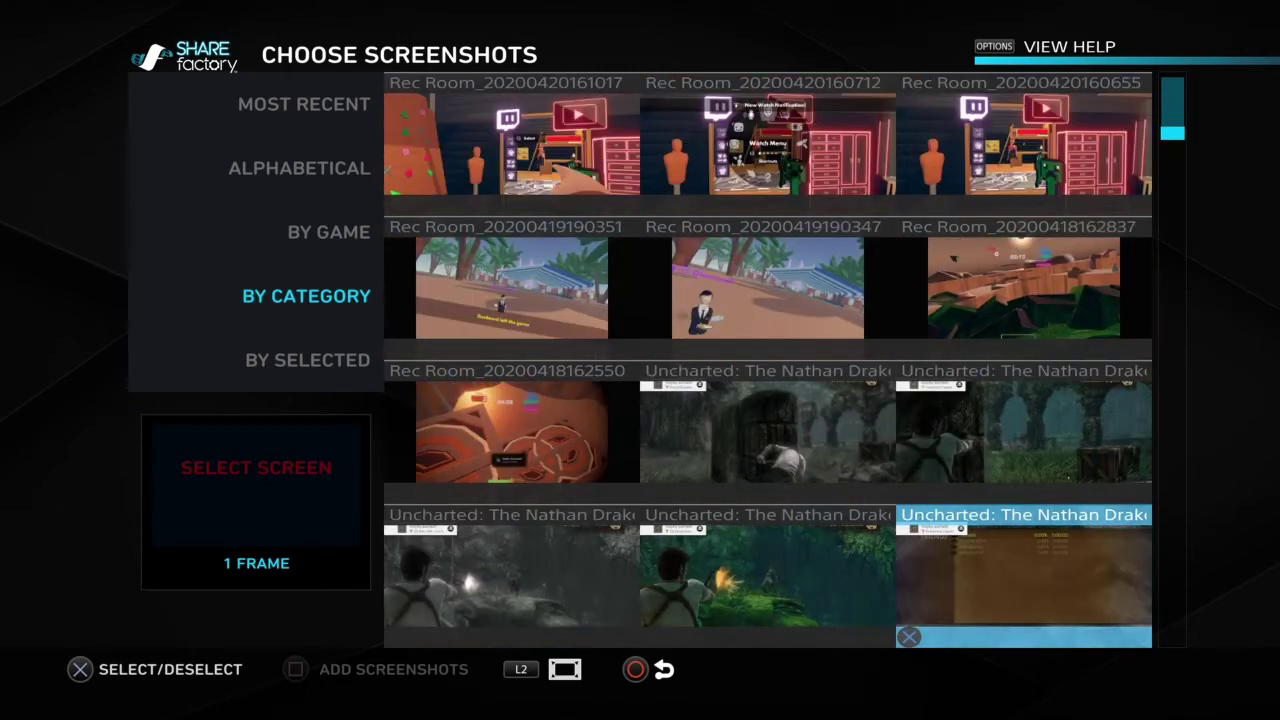
key(Up)
key(Up)
key(Up)
key(Up)
key(Down)
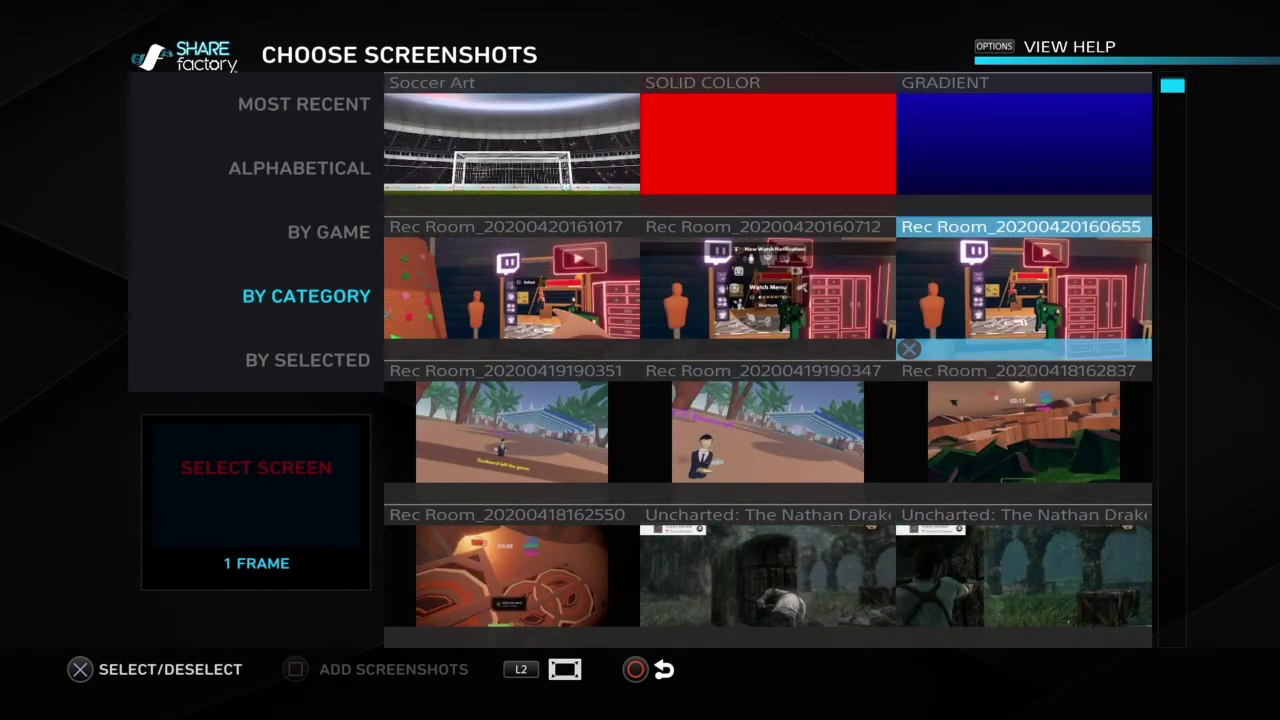
key(Left)
key(Left)
key(Down)
key(Down)
key(Right)
key(Right)
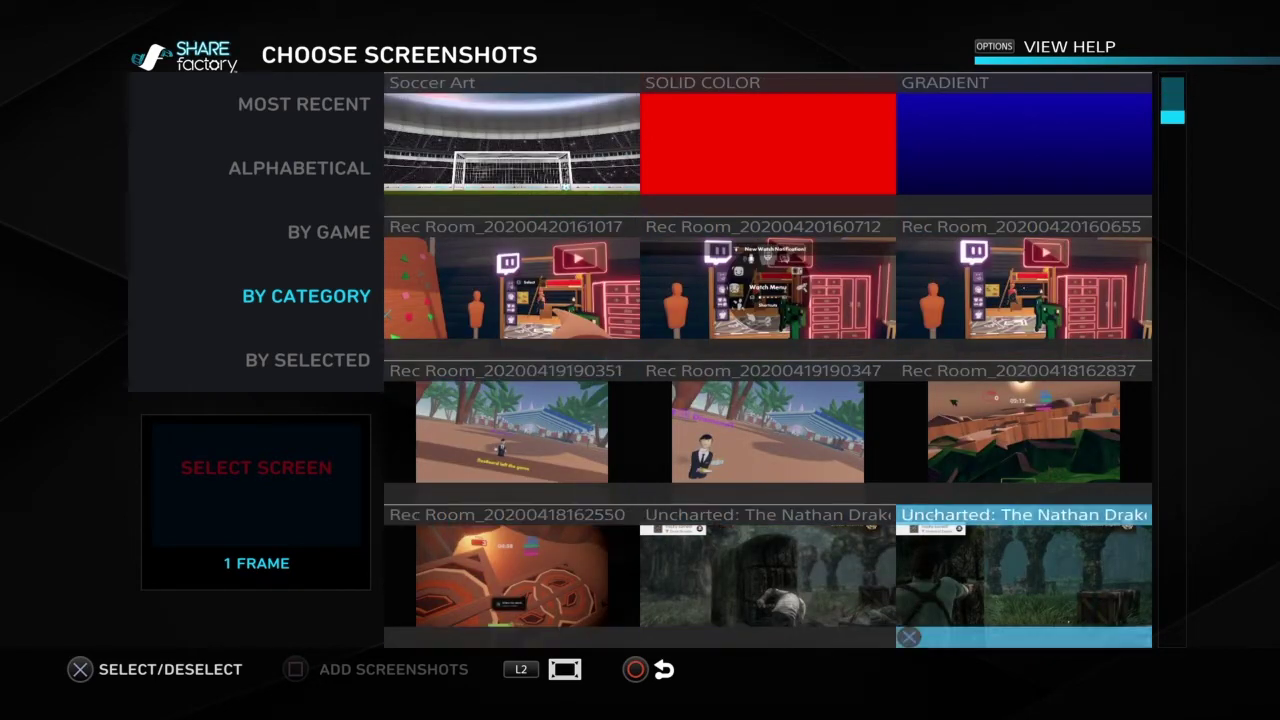
key(Up)
key(Left)
key(Left)
key(Right)
key(Down)
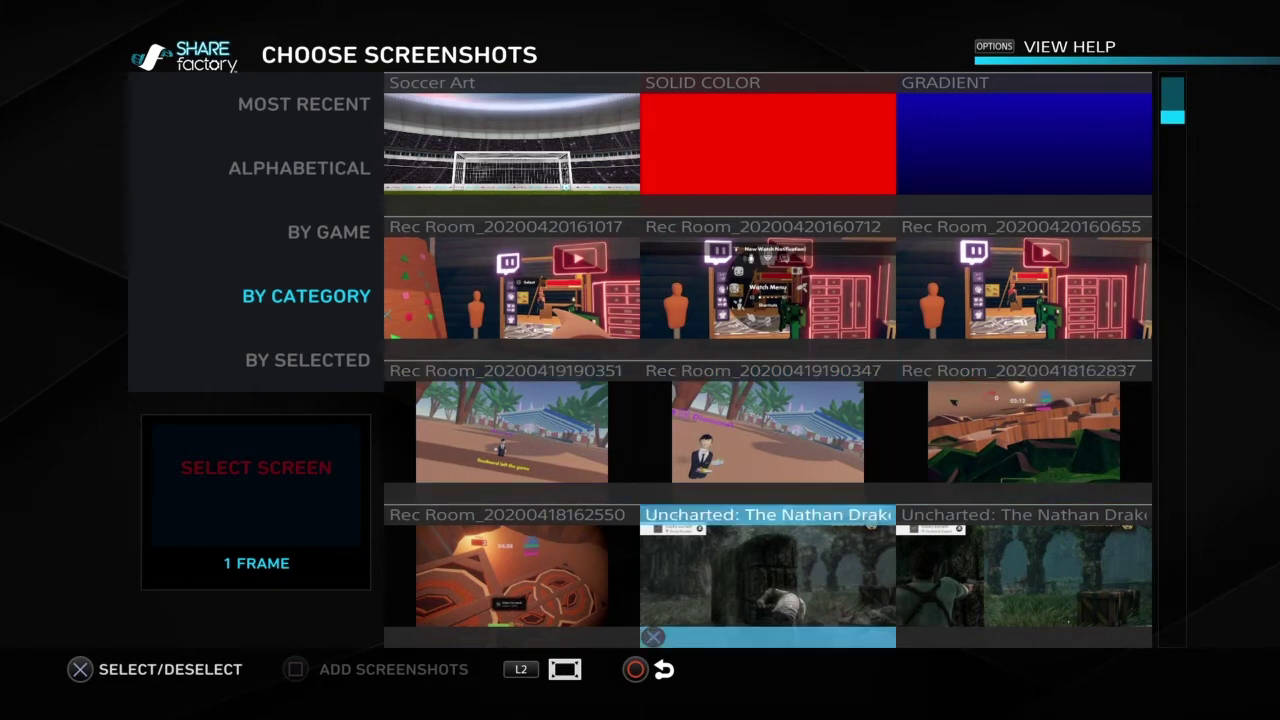
key(Down)
key(Down)
key(Up)
key(Up)
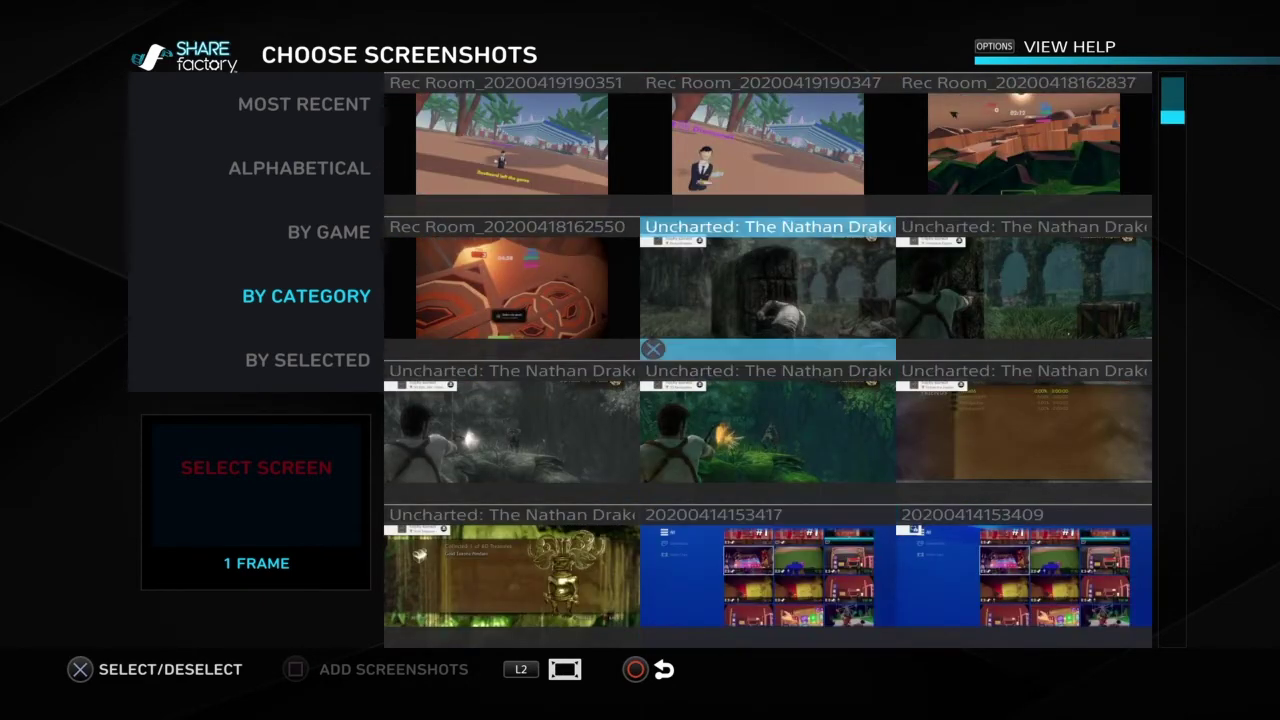
key(Up)
key(Up)
key(Up)
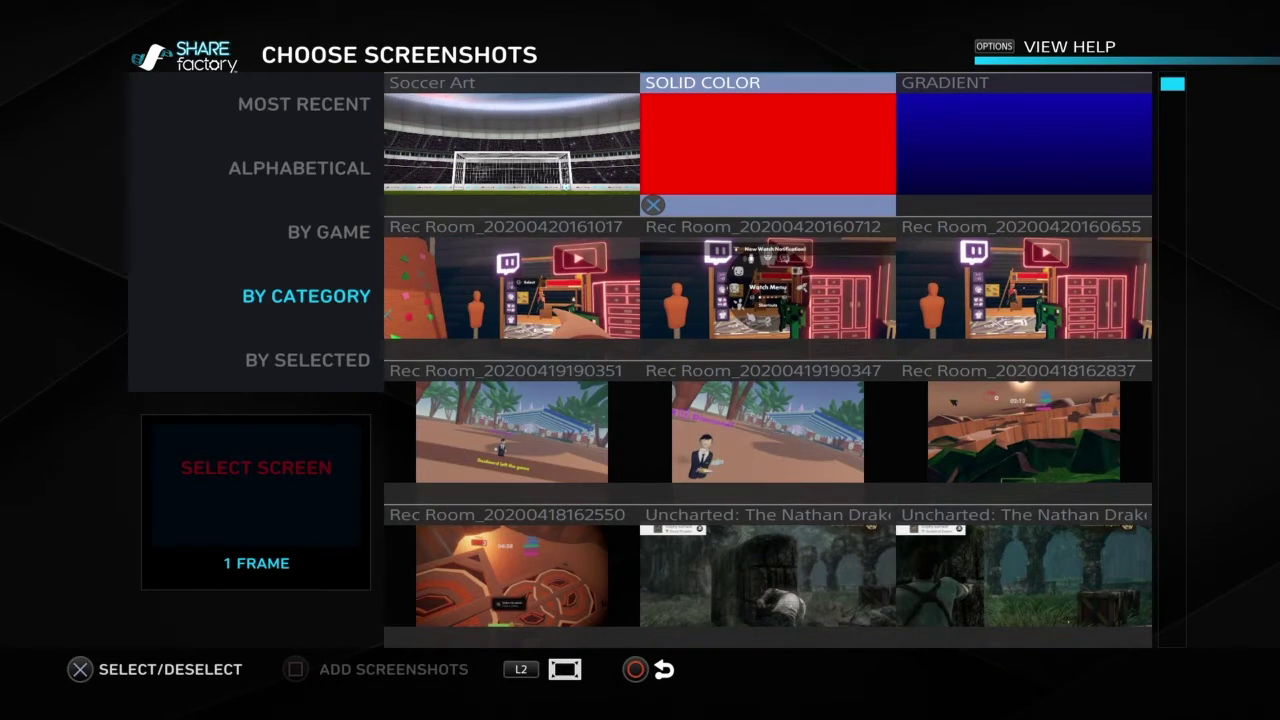
key(Down)
key(Down)
key(Return)
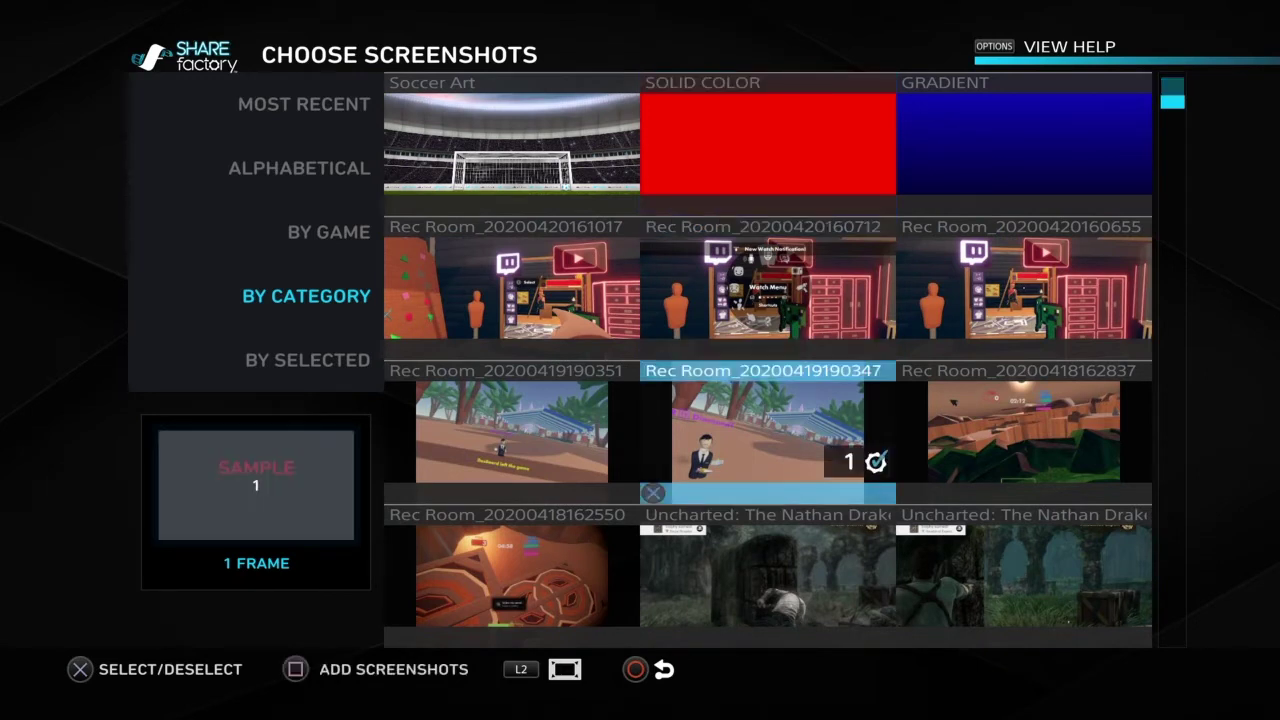
key(s)
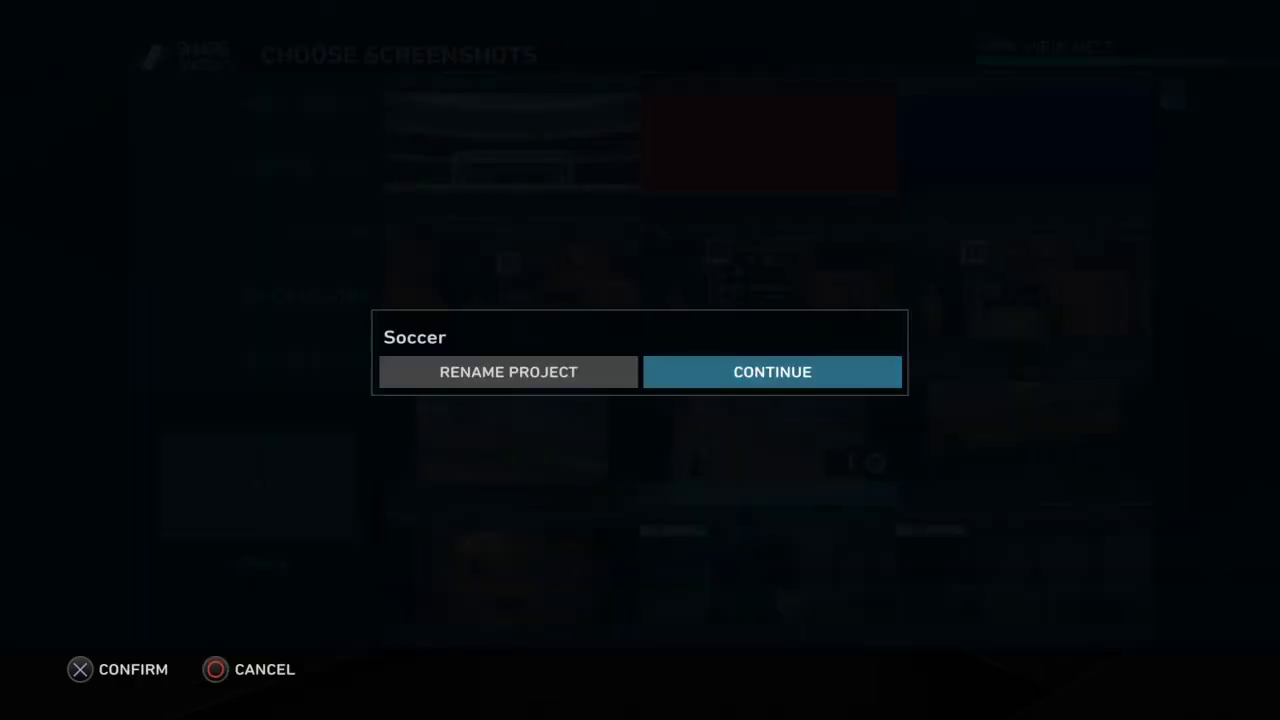
key(Return)
key(Return)
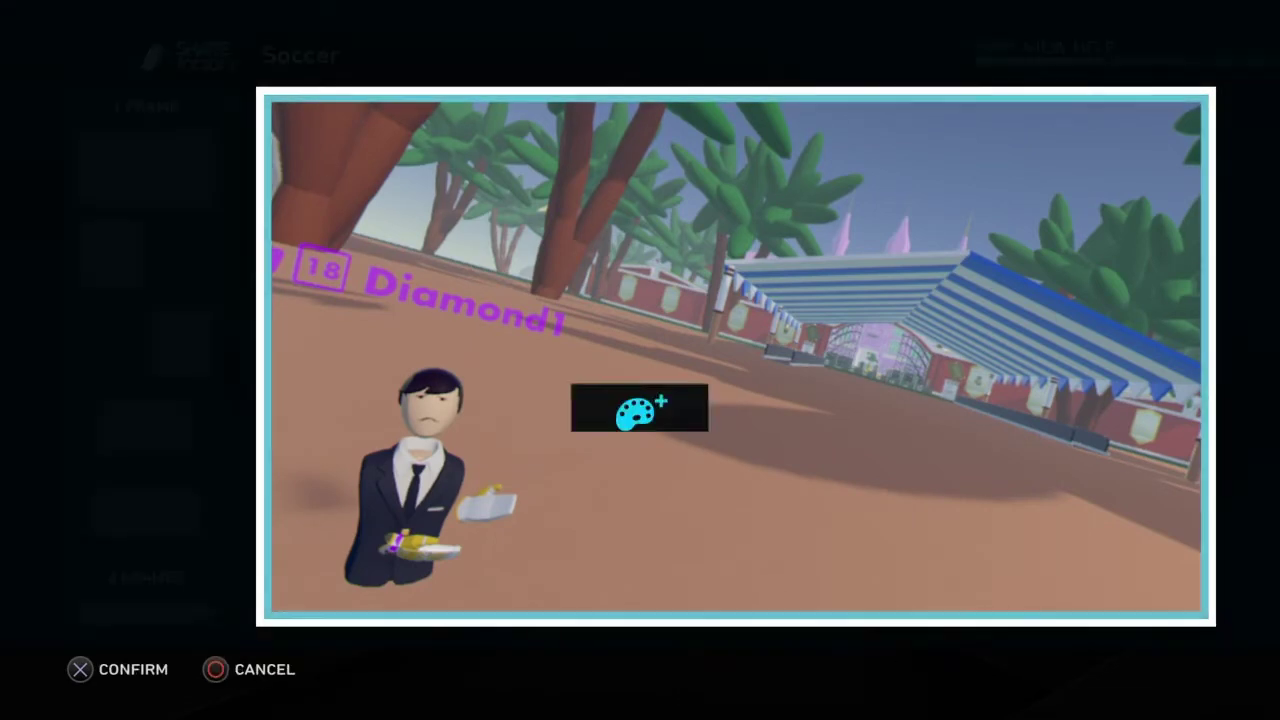
Bring up the photo edit options and enter Pan & Zoom.
key(Left)
key(Right)
key(Escape)
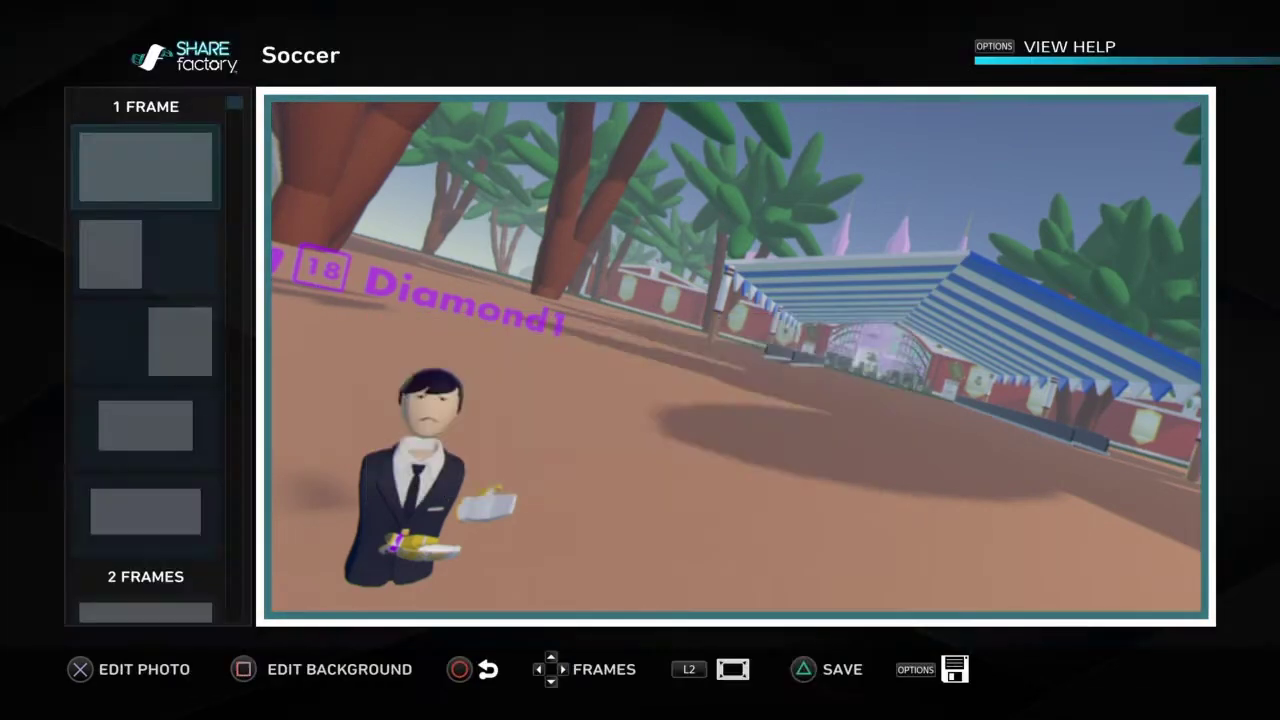
key(Return)
key(Right)
key(Escape)
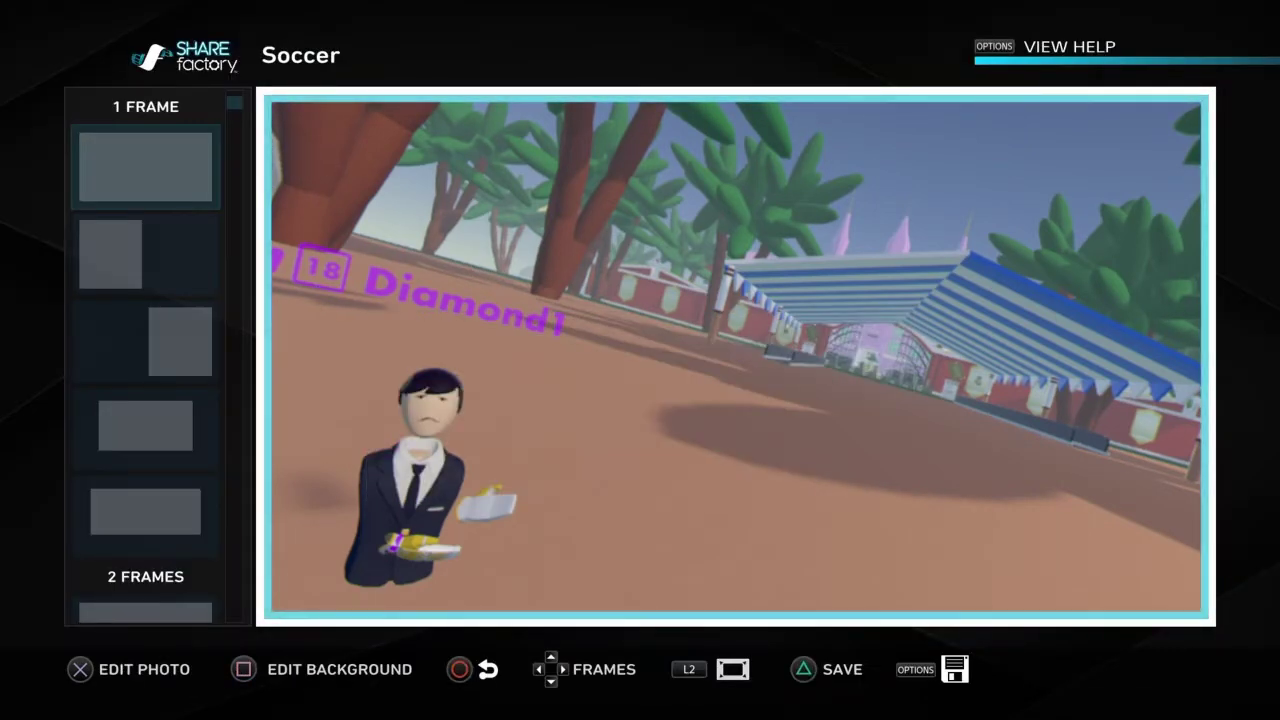
key(Return)
key(Left)
key(Right)
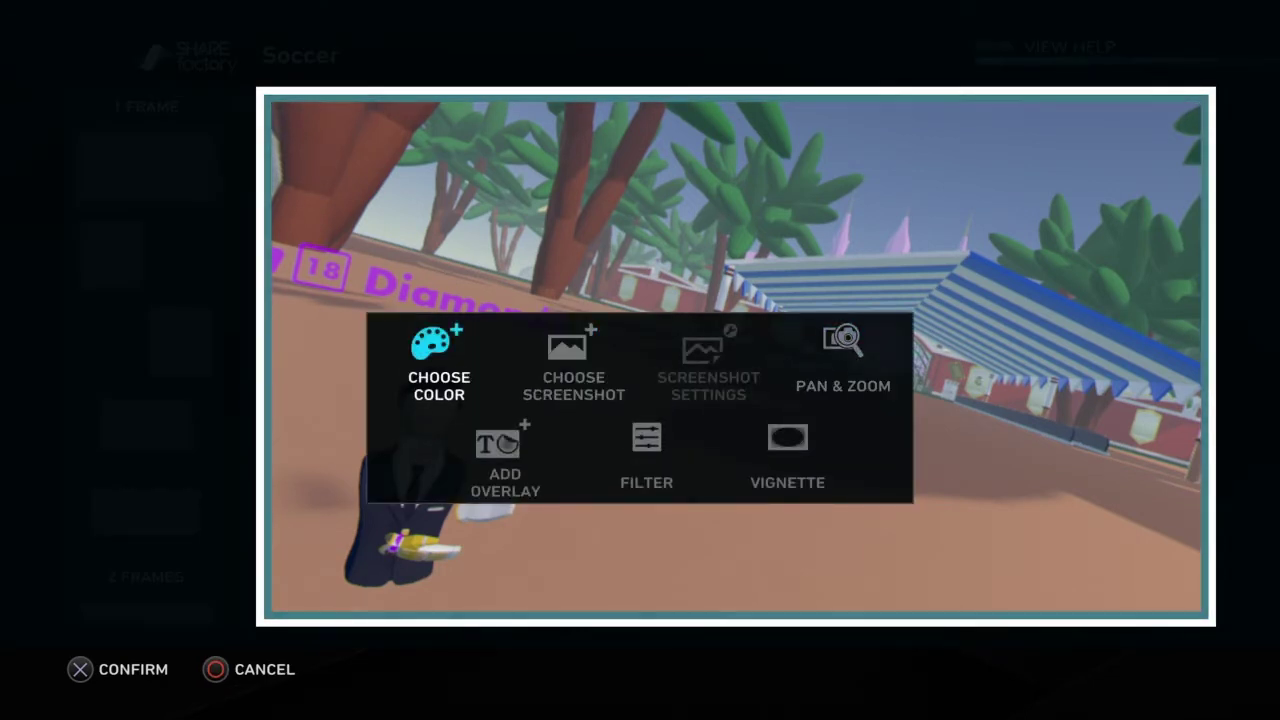
key(Left)
key(Return)
Zoom the Rec Room photo to 120% and confirm it.
scroll(736, 356, down, 2)
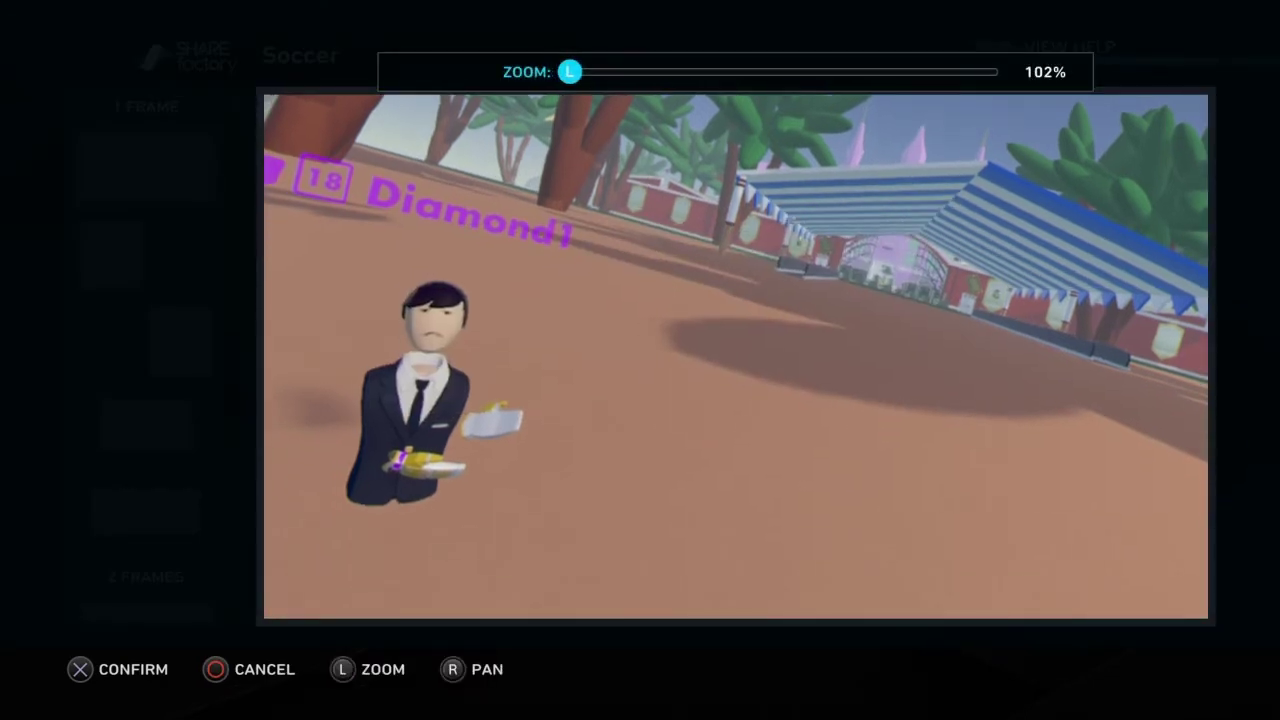
scroll(736, 356, up, 3)
scroll(736, 356, up, 1)
scroll(736, 356, up, 4)
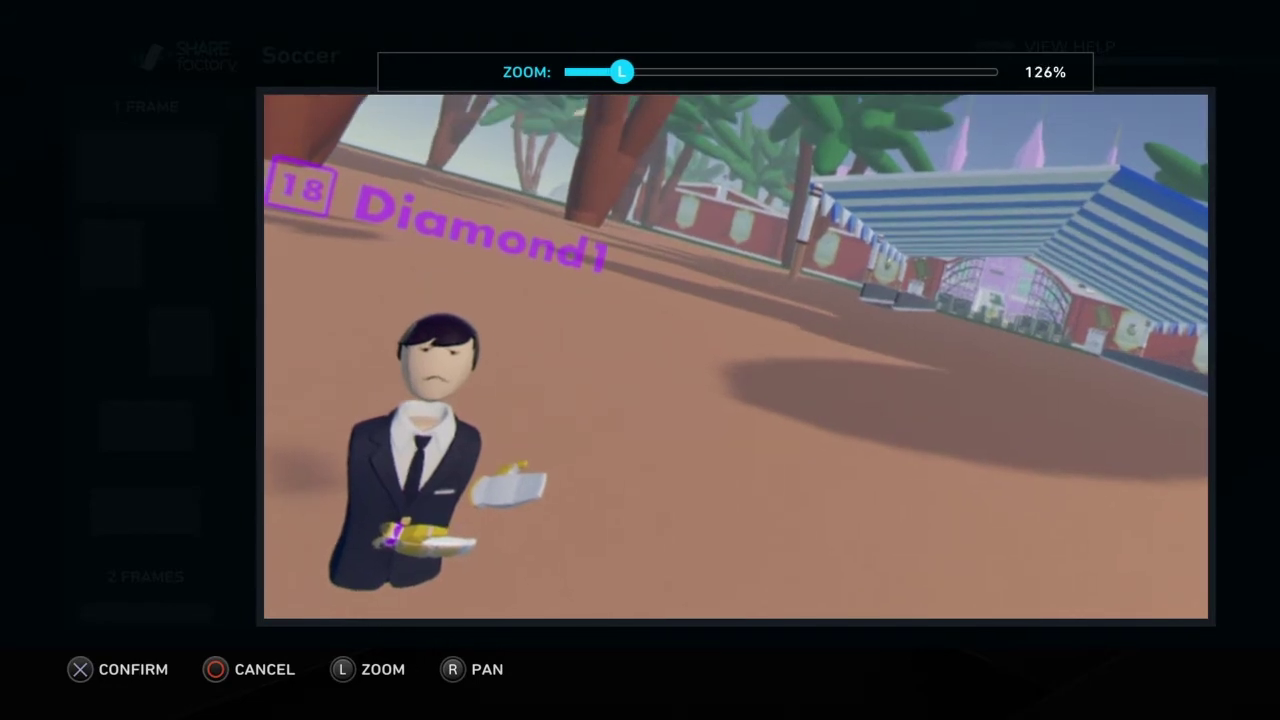
scroll(736, 356, down, 1)
scroll(736, 356, down, 1)
scroll(736, 356, down, 1)
scroll(736, 356, down, 1)
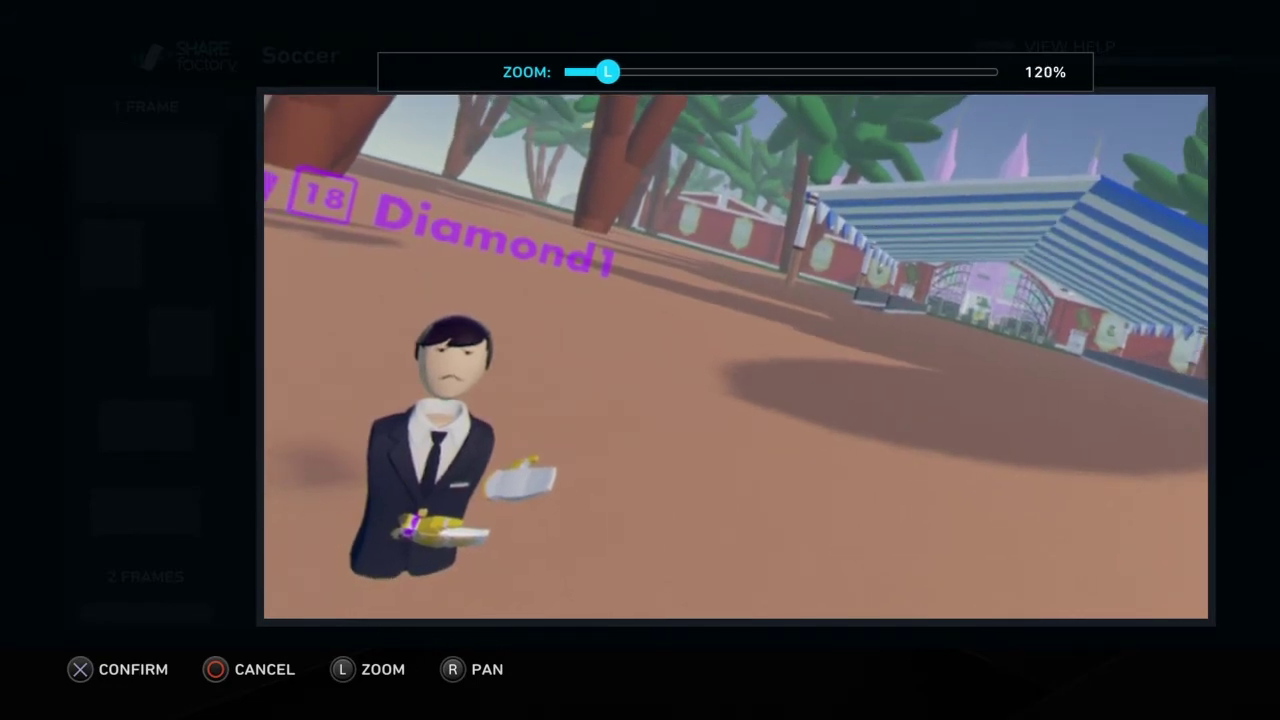
key(Return)
Look through the photo background options and return to the edit menu.
key(e)
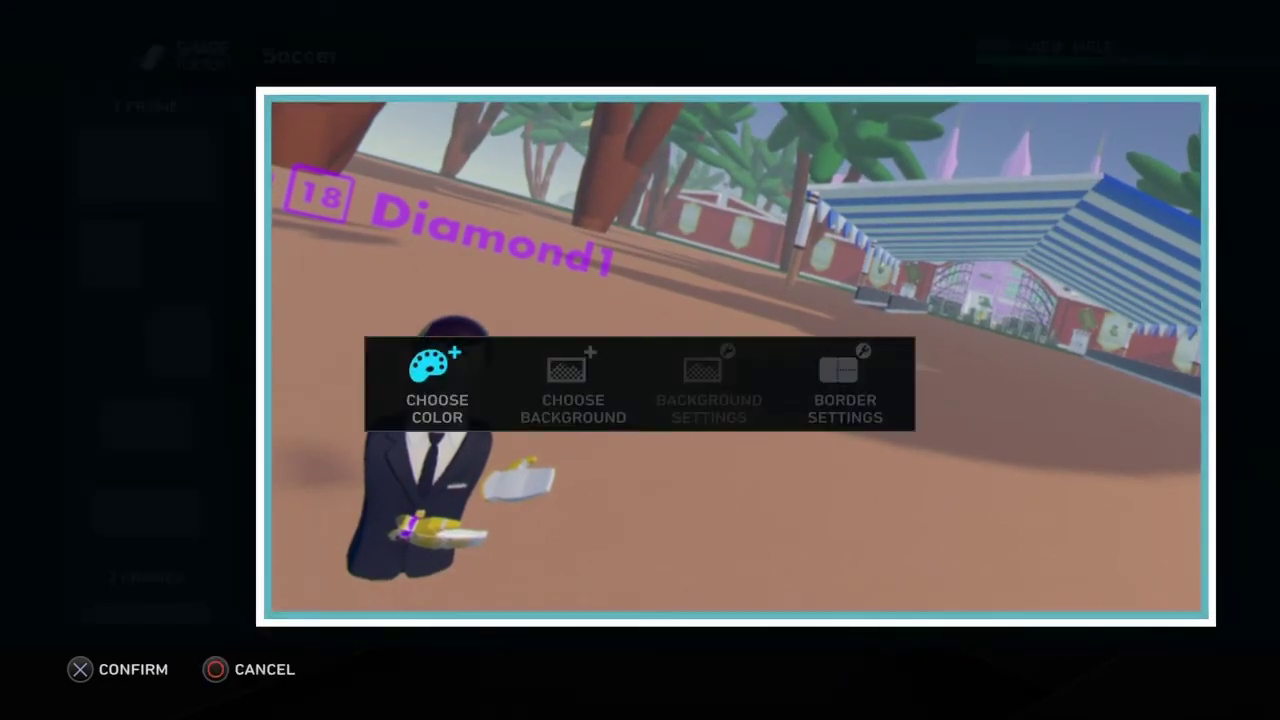
key(Right)
key(Right)
key(Escape)
Add a new text overlay reading 'Hi' to the photo.
key(Return)
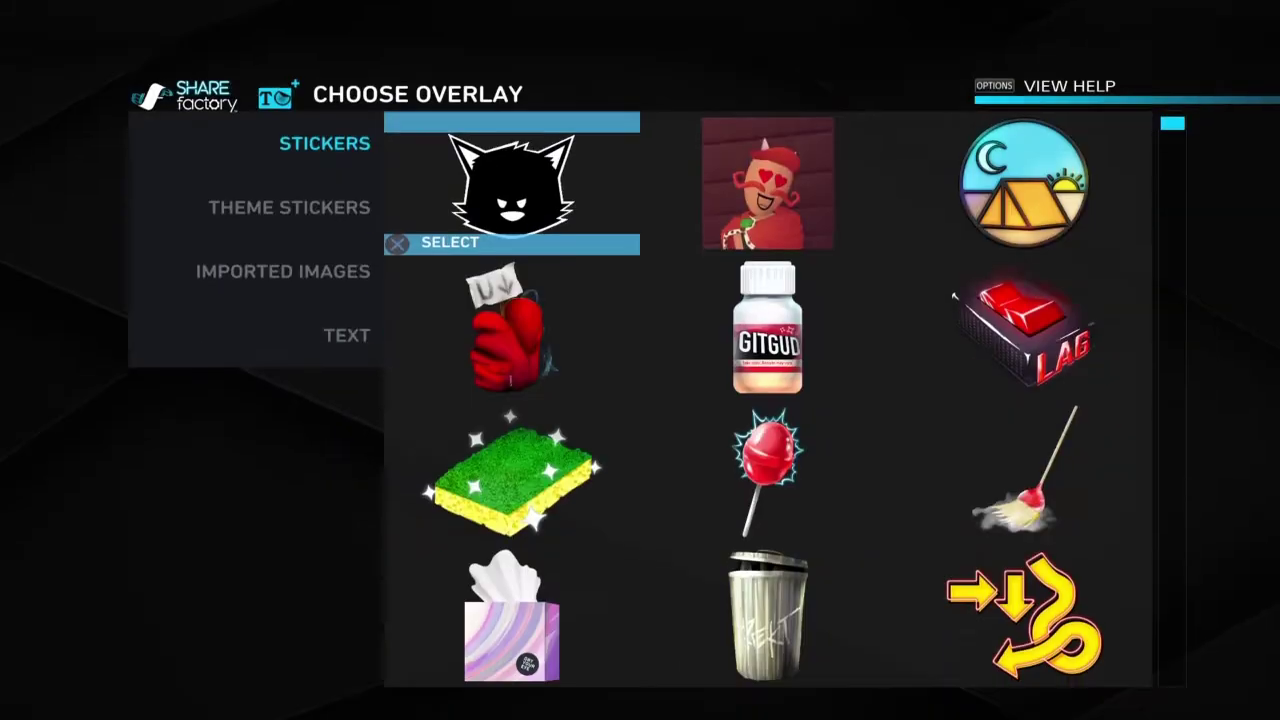
key(Right)
key(Right)
key(Down)
key(Down)
key(Left)
key(Left)
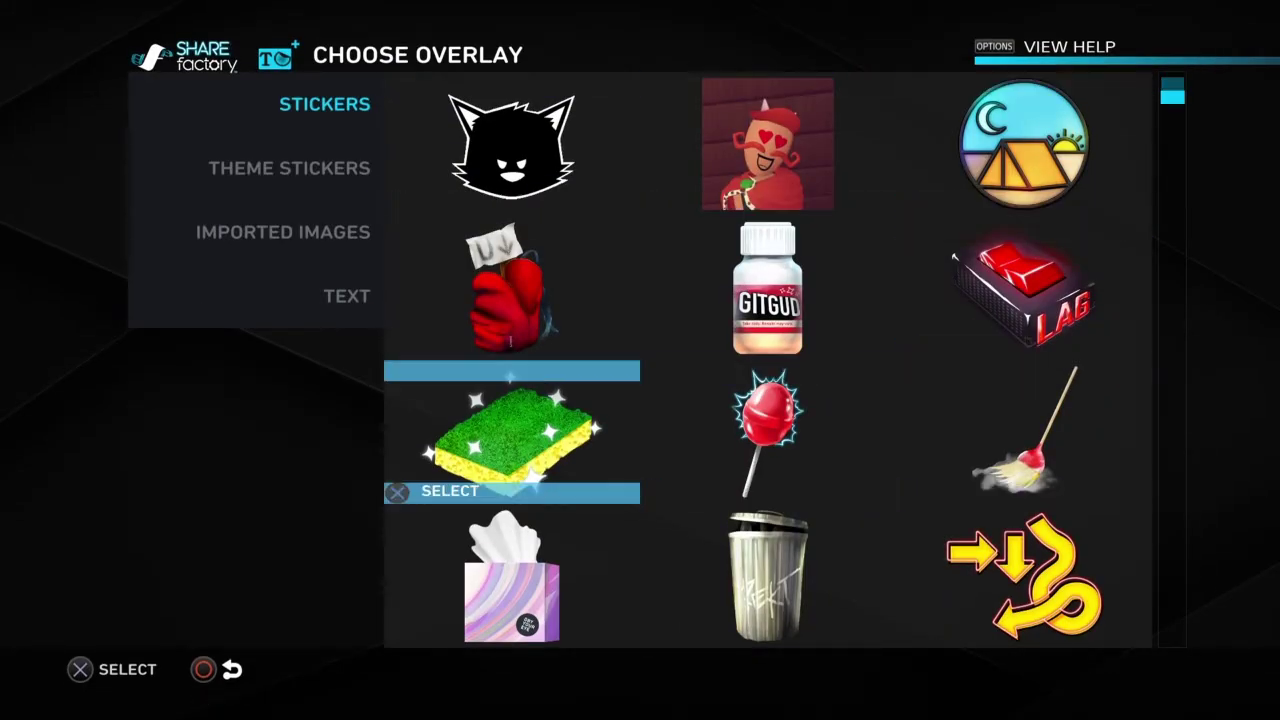
key(Up)
key(Left)
key(Down)
key(Down)
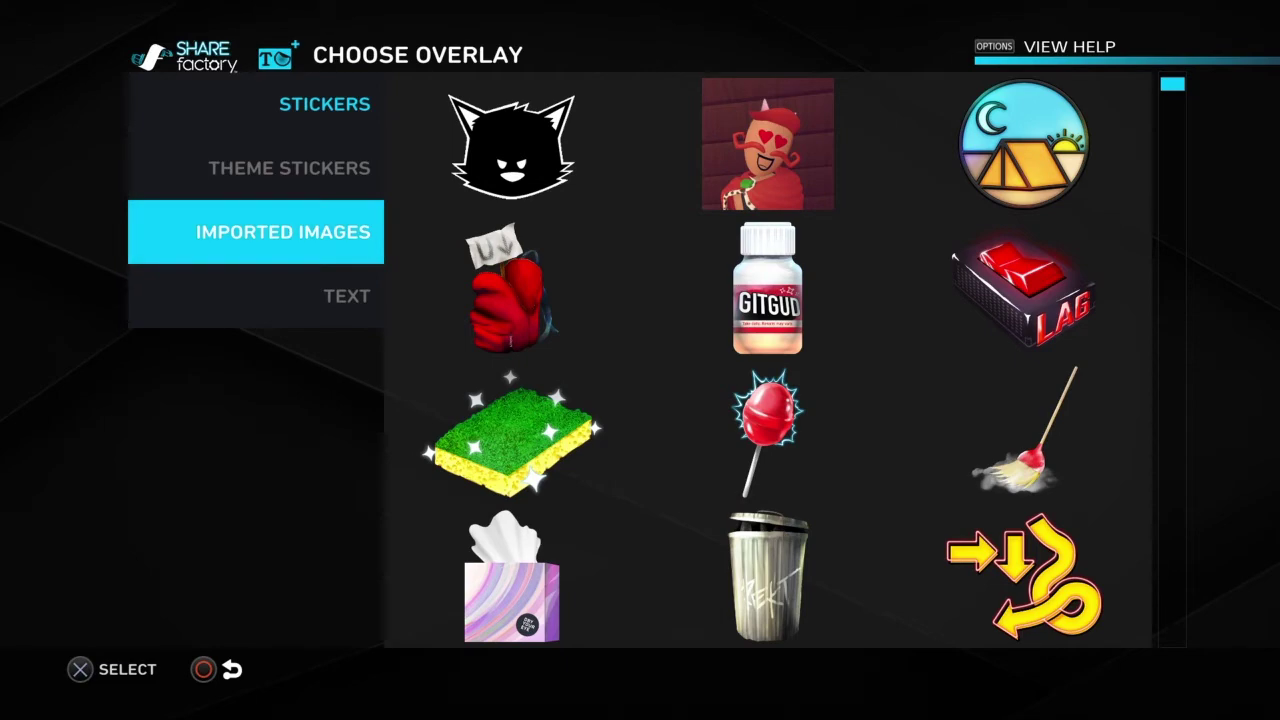
key(Down)
key(Return)
key(Return)
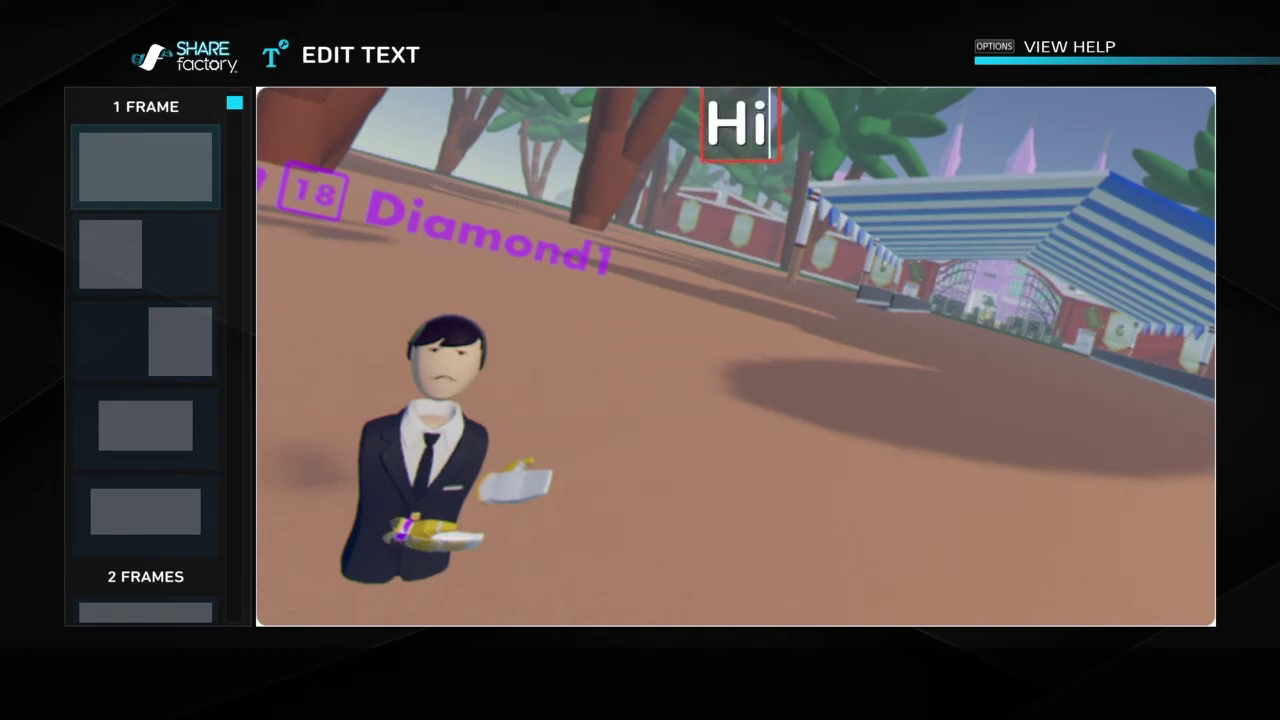
Move, enlarge and tilt the 'Hi' text over the photo's upper middle.
key(Return)
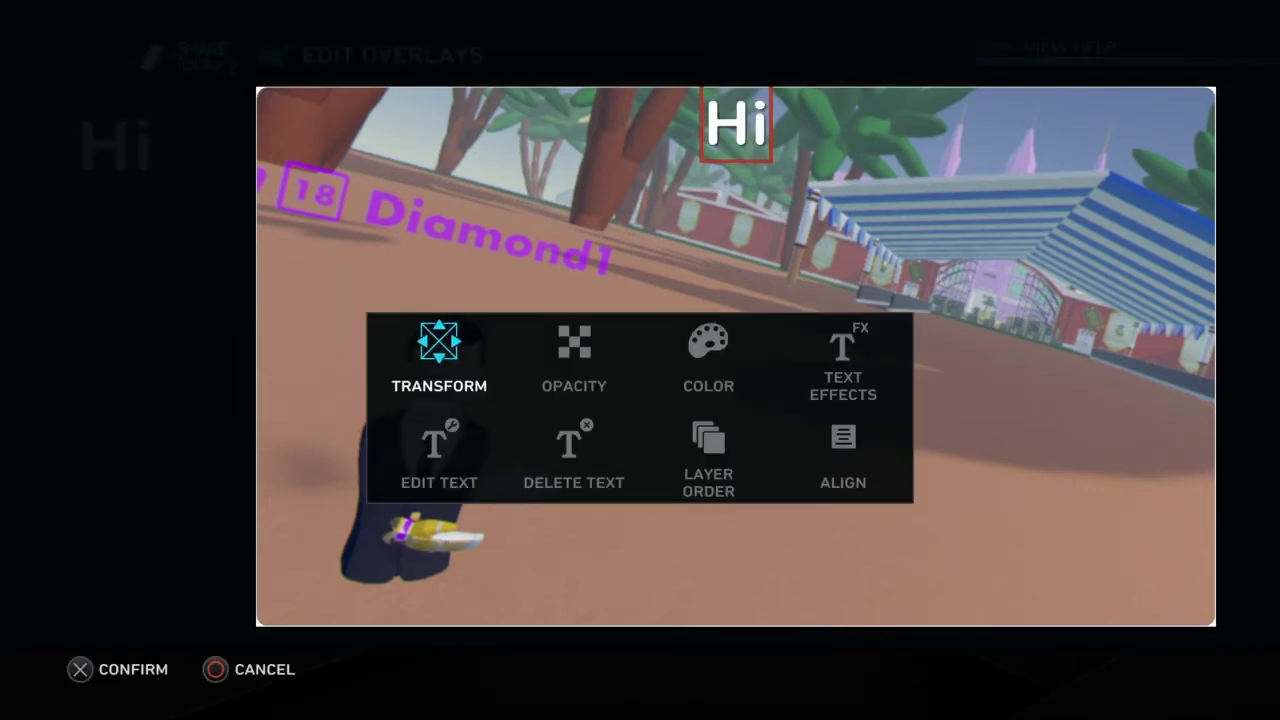
key(Return)
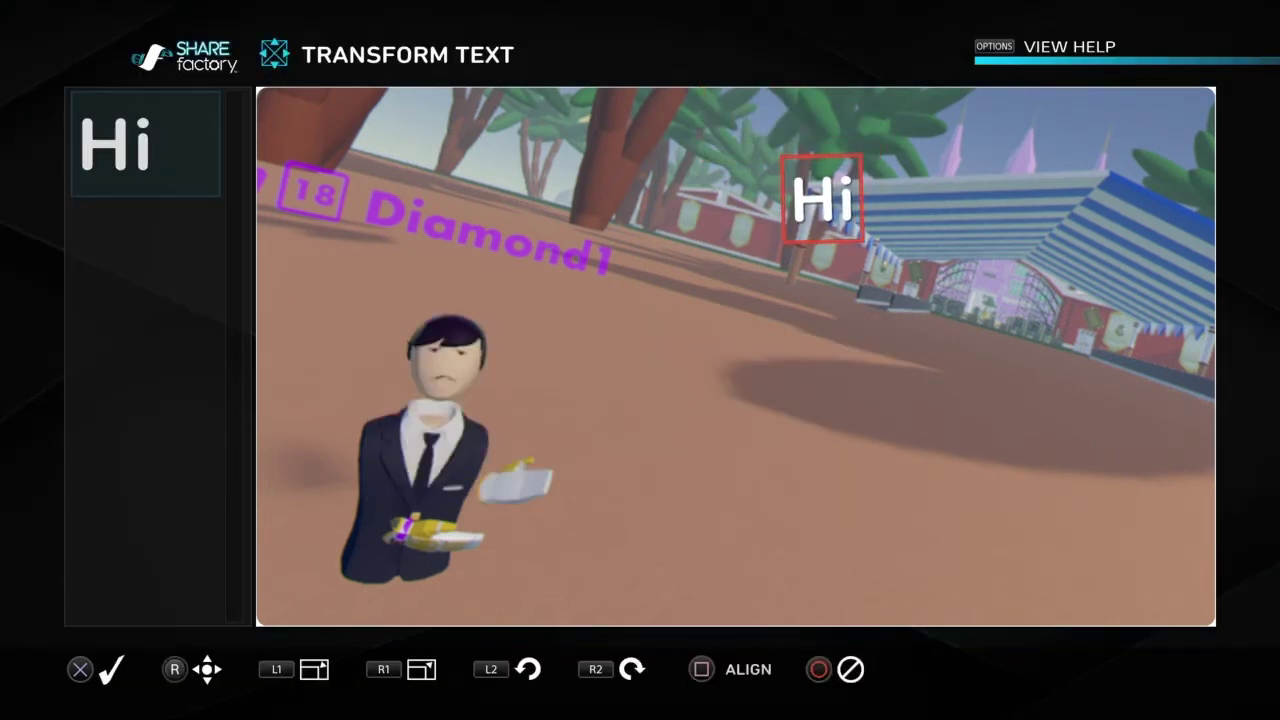
key(Page_Up)
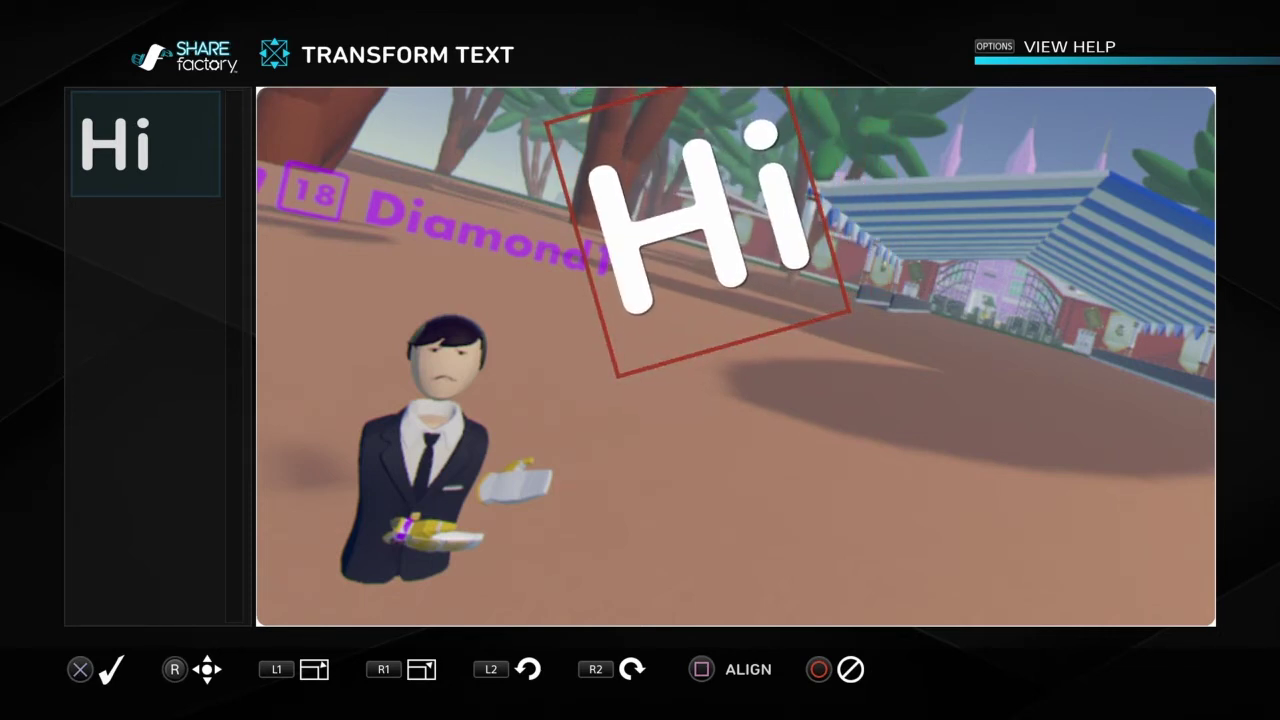
key(Return)
key(Menu)
key(Right)
key(Right)
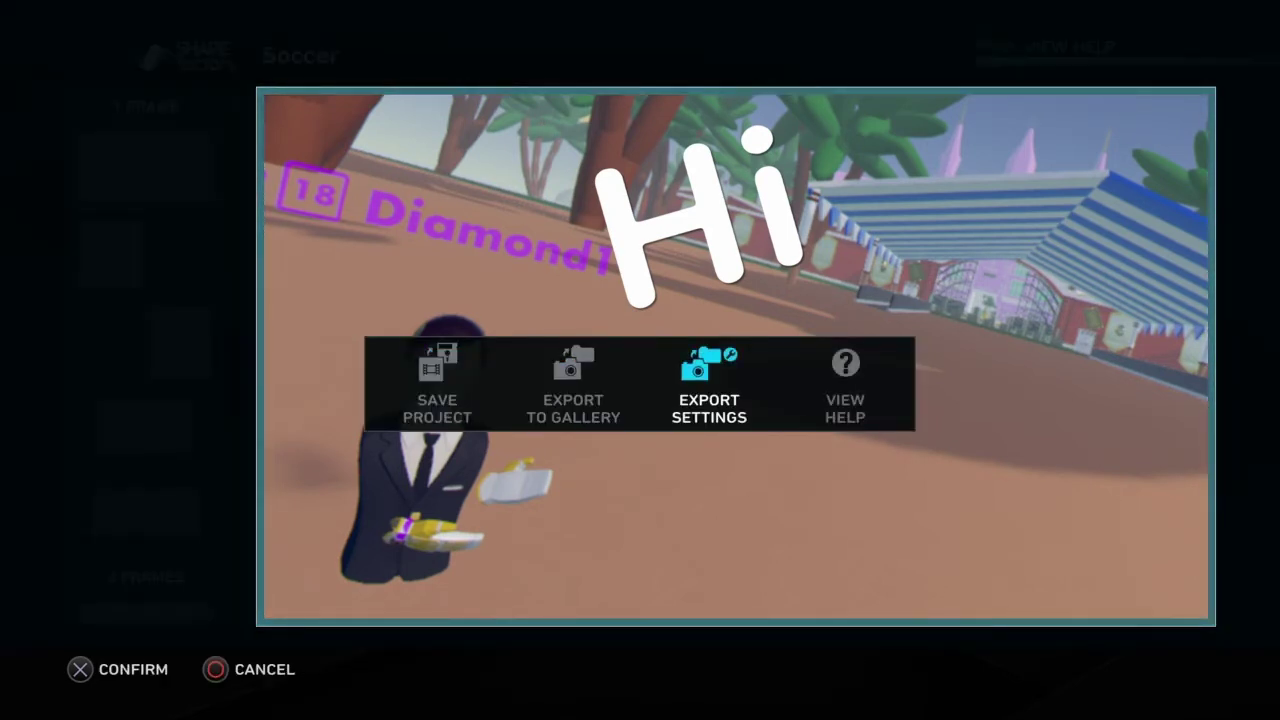
key(Left)
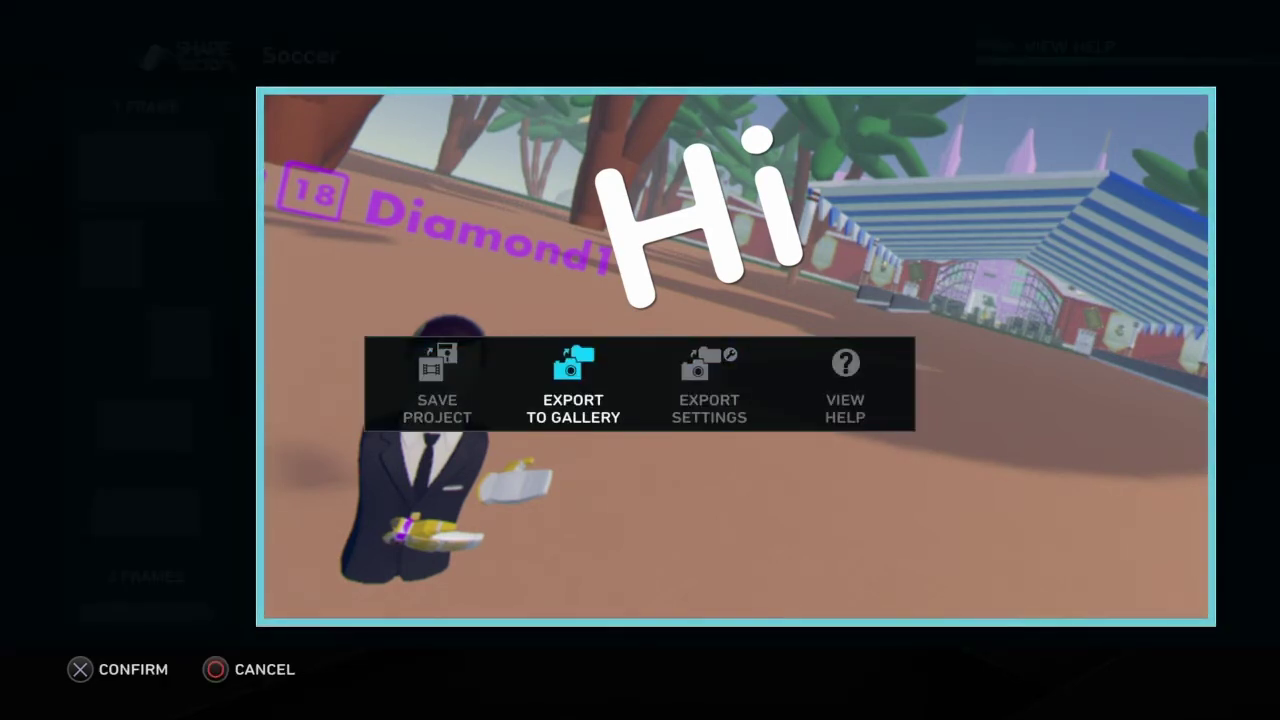
Export the Hi-captioned Soccer photo to the gallery and dismiss the saved confirmation.
key(Left)
key(Right)
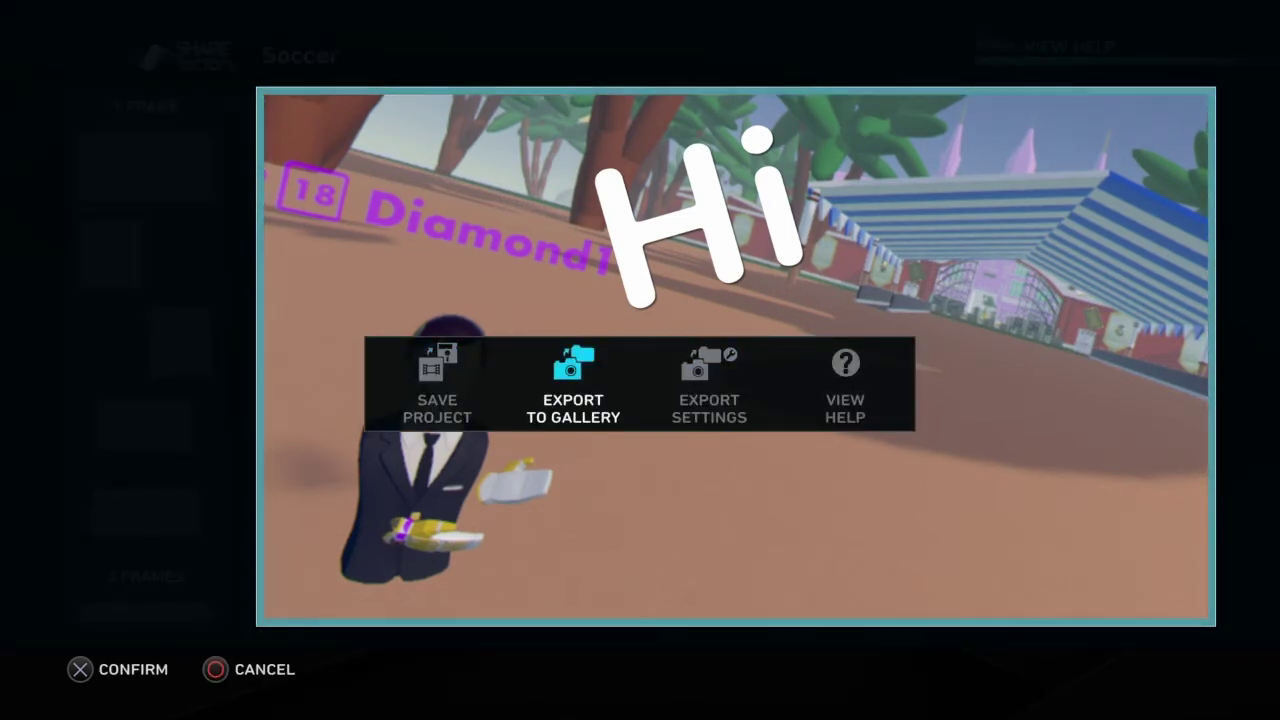
key(Return)
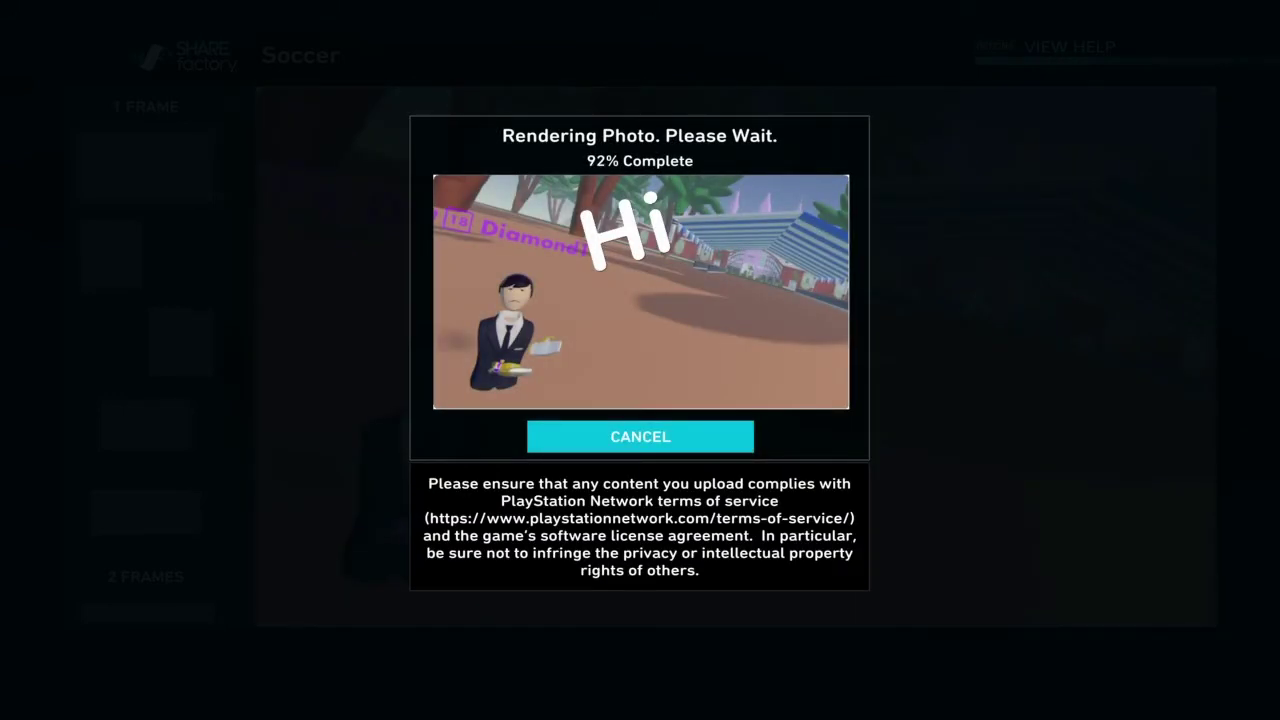
key(Return)
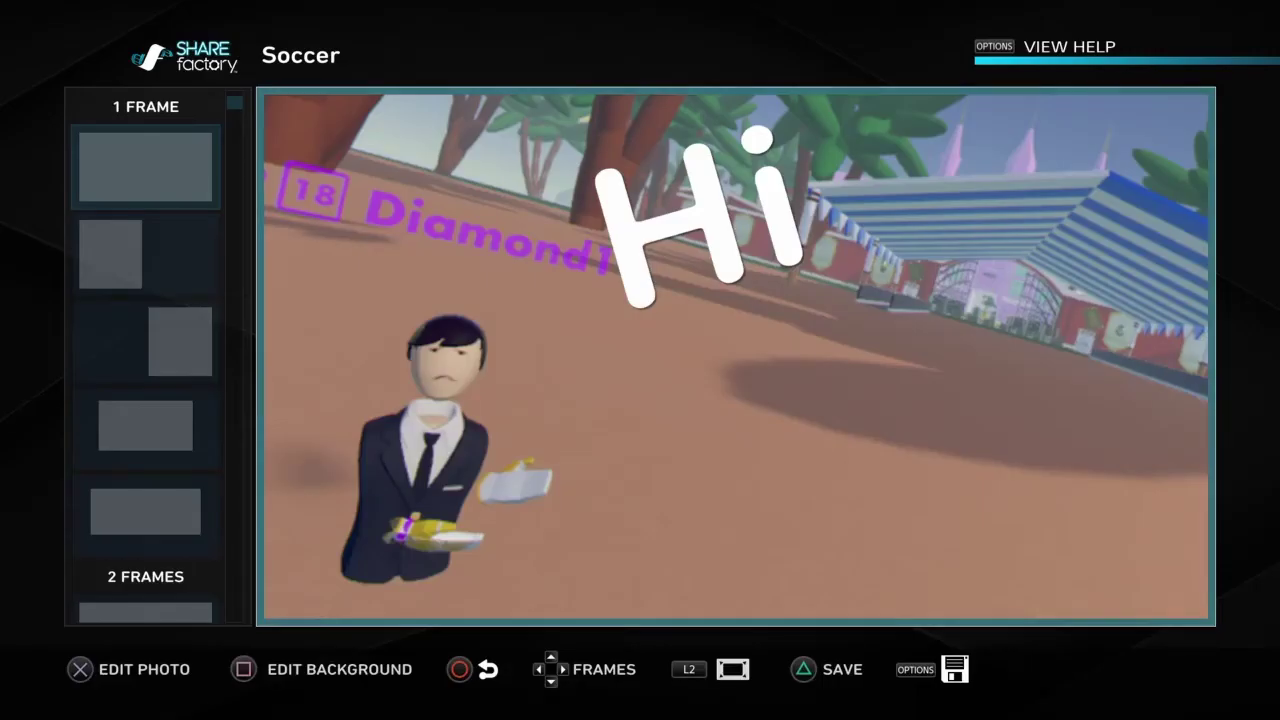
key(Escape)
Leave the photo project and reopen the most recent video project.
key(Down)
key(Right)
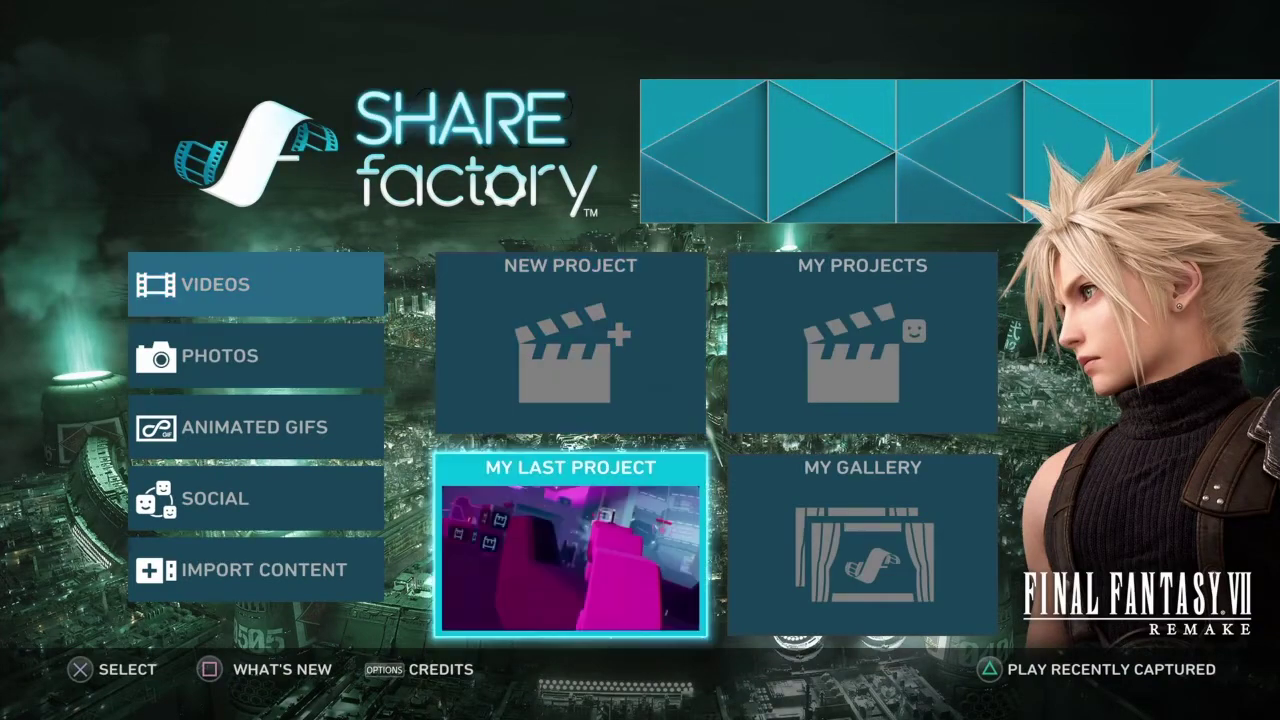
key(Return)
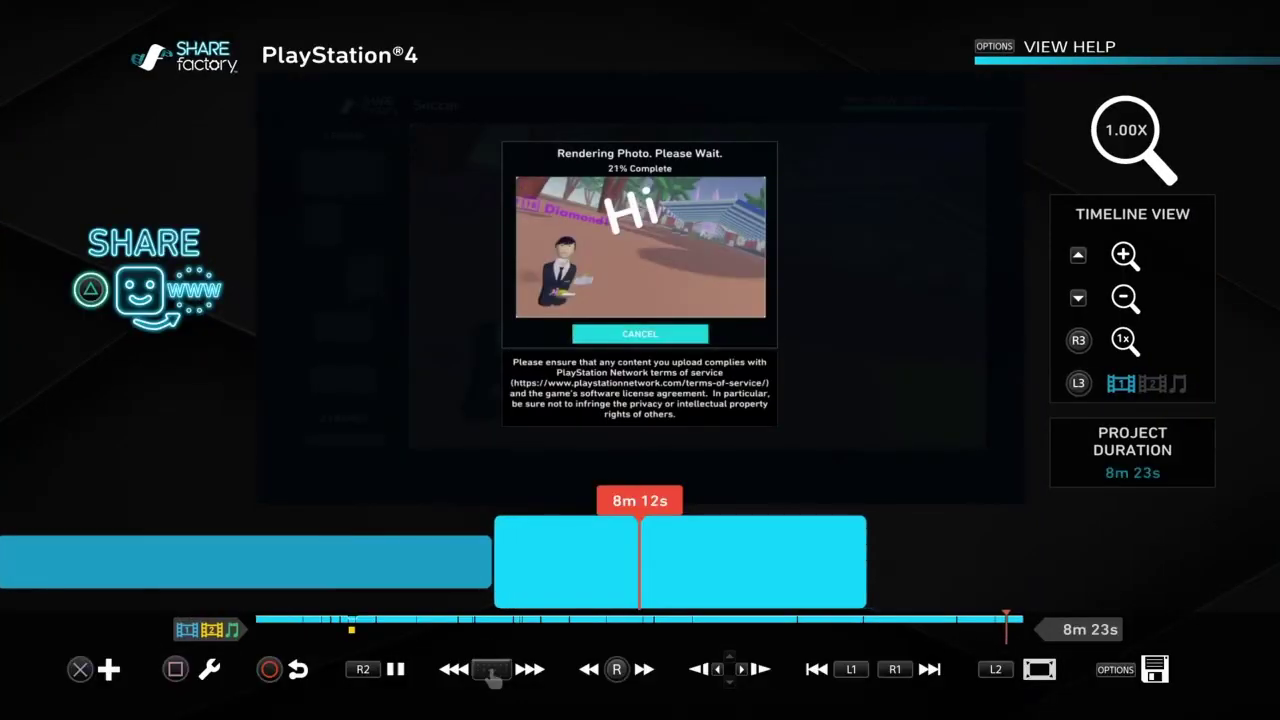
Rewind the timeline, then save the video project and exit to the main menu.
key(Left)
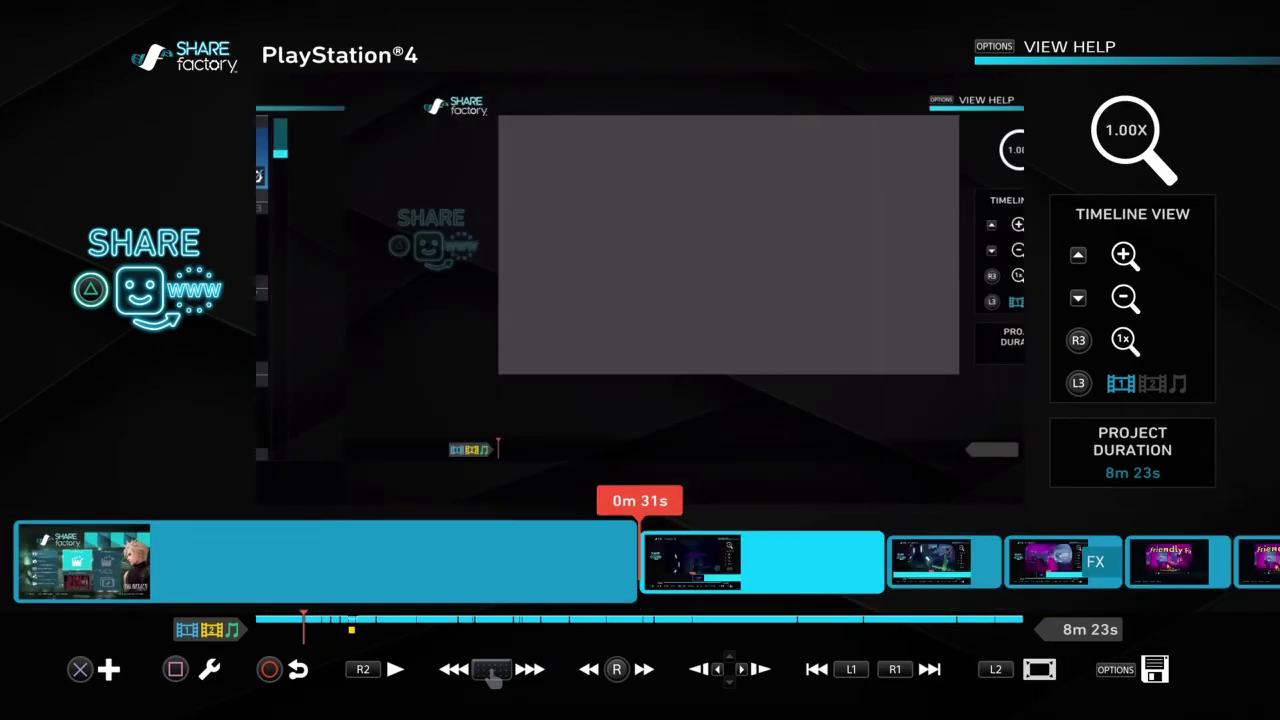
key(Right)
key(Escape)
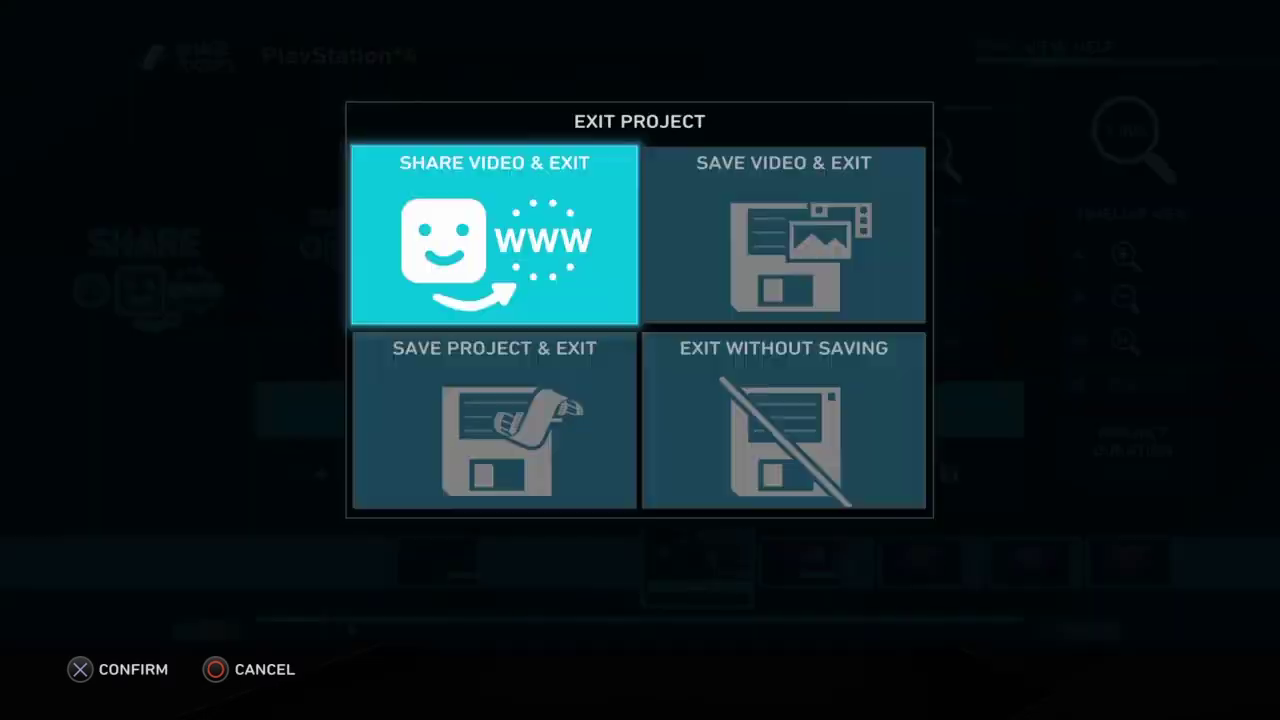
key(Down)
key(Return)
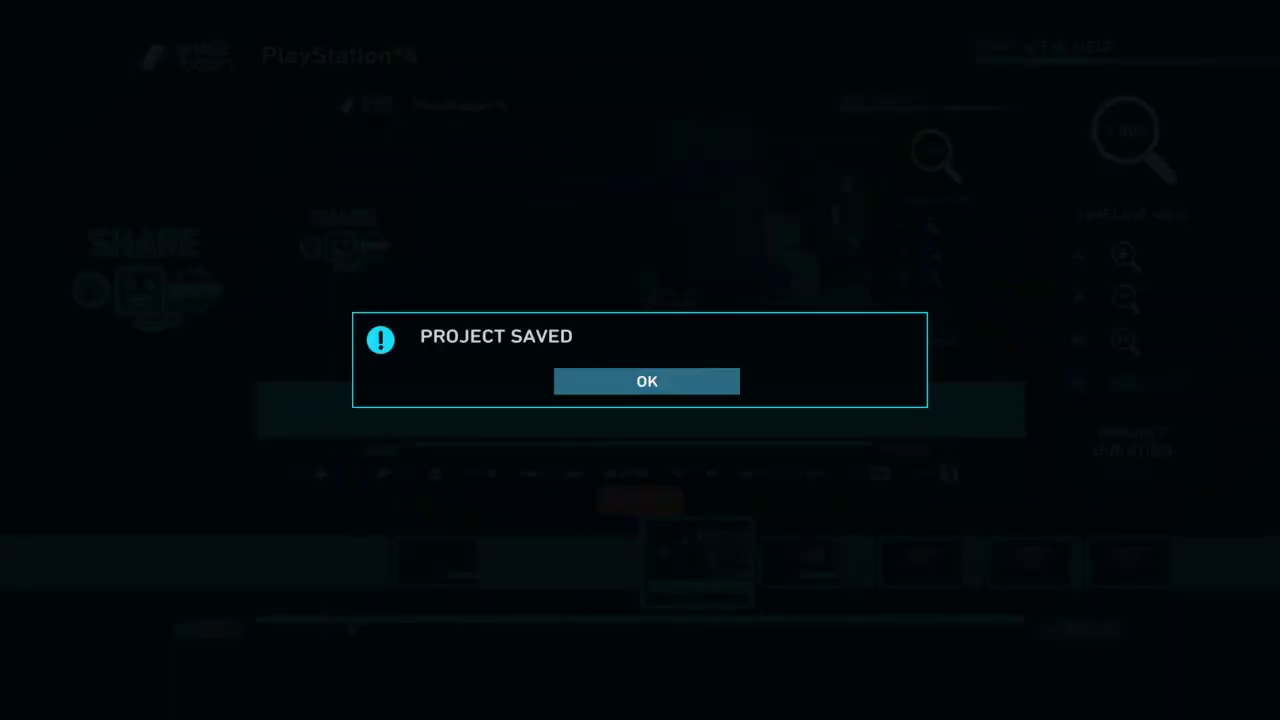
key(Return)
Start a new photo project from the Photos section of the main menu.
key(Up)
key(Right)
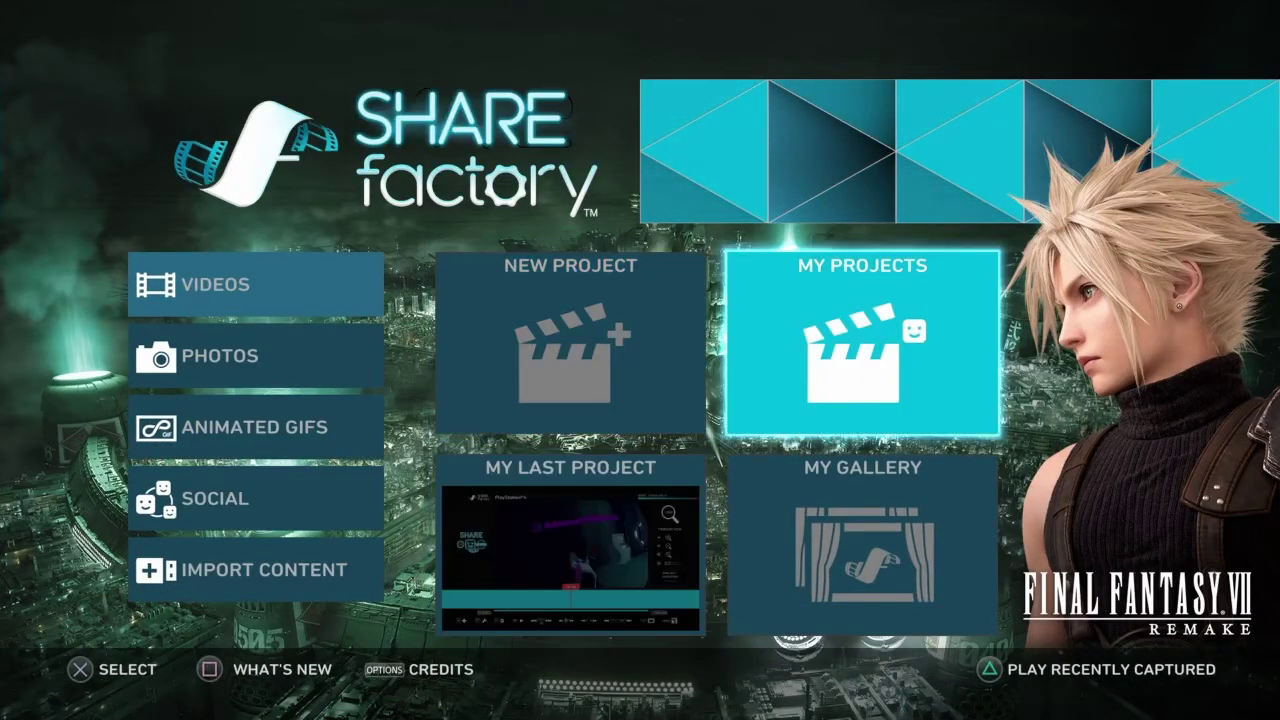
key(Left)
key(Left)
key(Right)
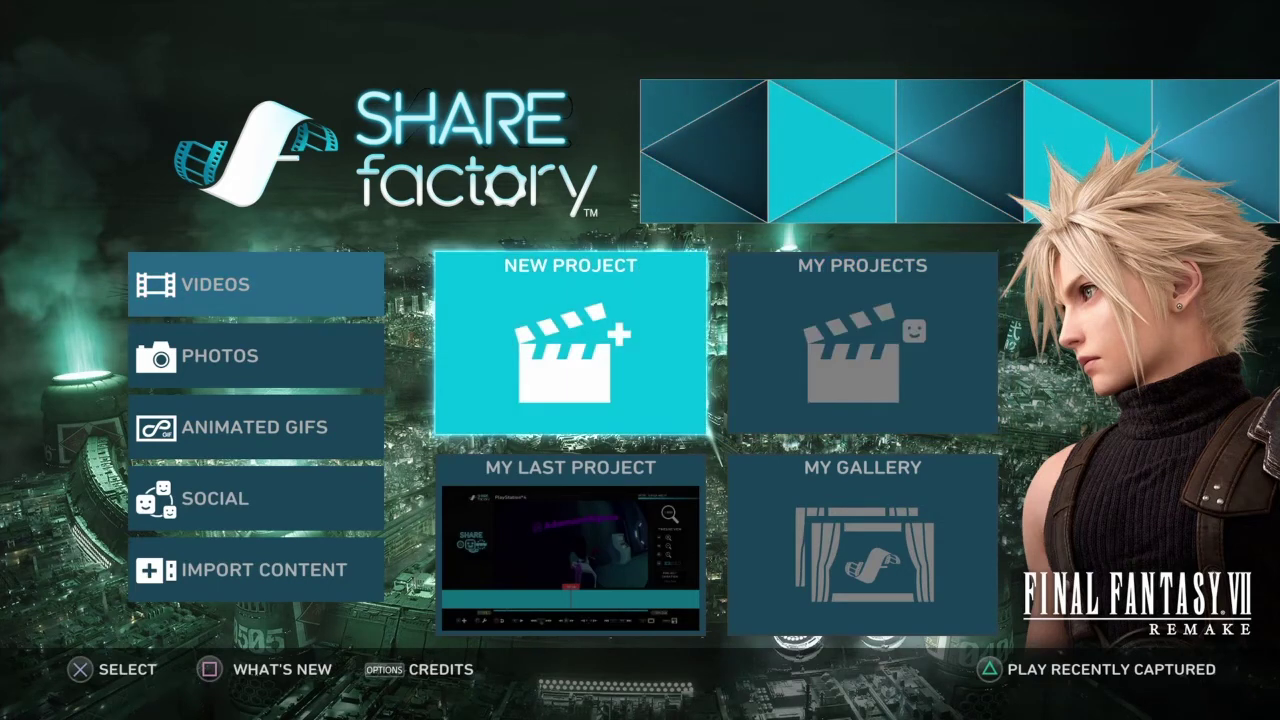
key(Right)
key(Left)
key(Left)
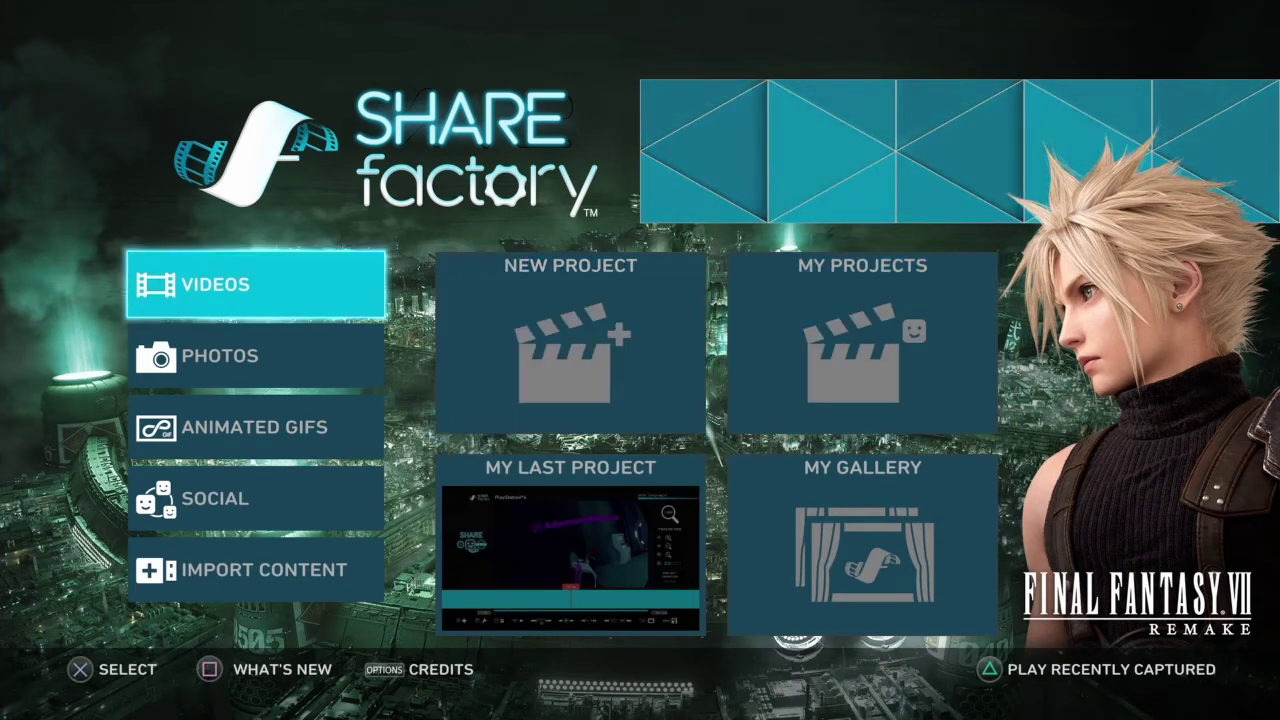
key(Down)
key(Right)
key(Right)
key(Left)
key(Return)
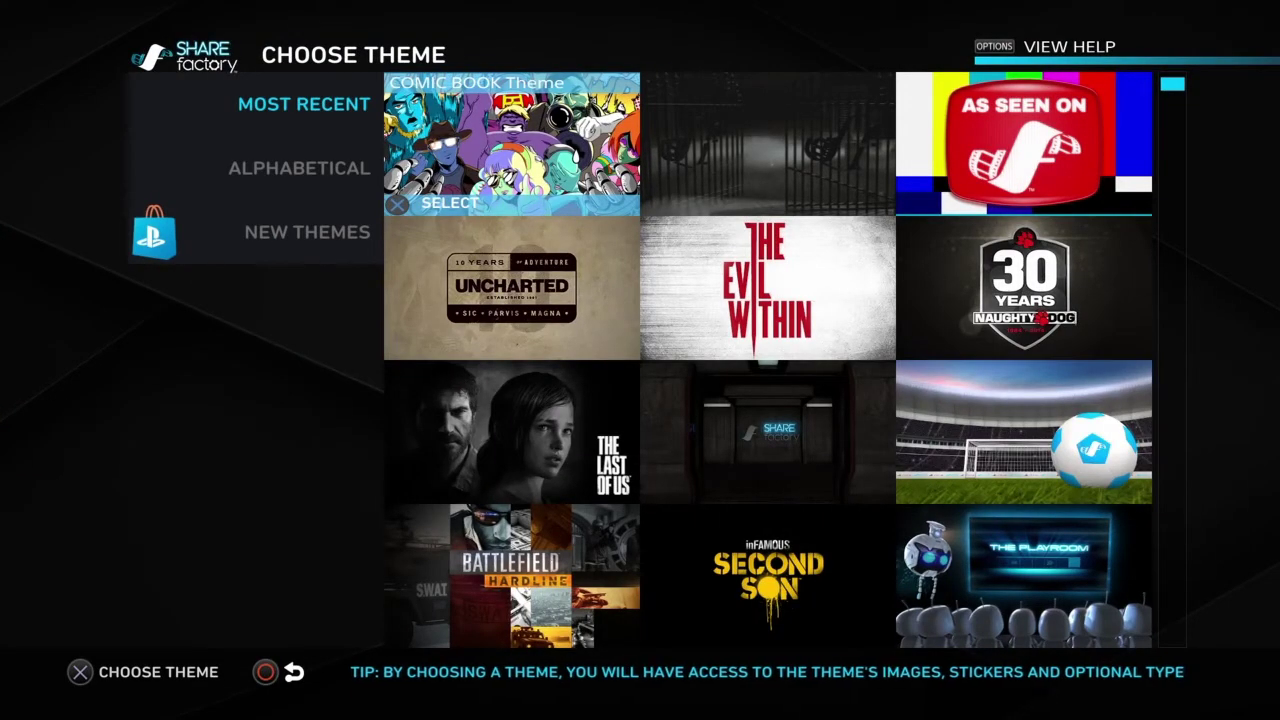
Choose the Soccer Theme for the photo project.
key(Right)
key(Right)
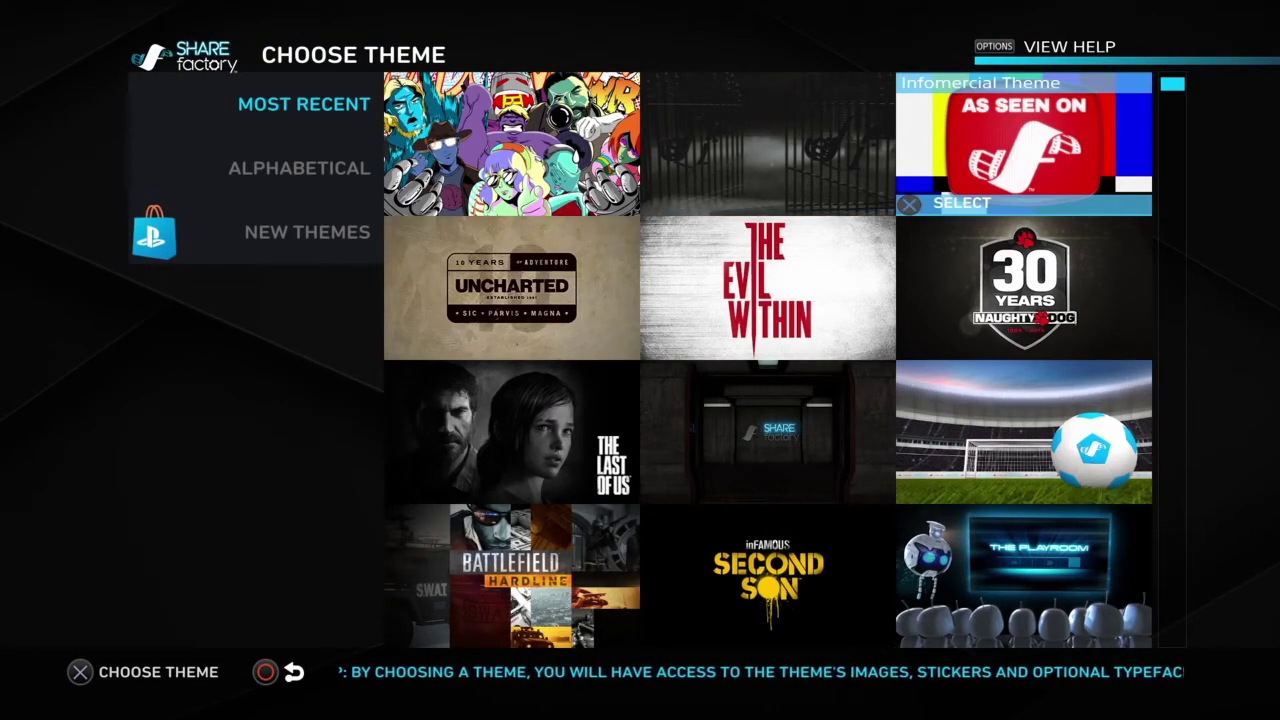
key(Down)
key(Left)
key(Right)
key(Down)
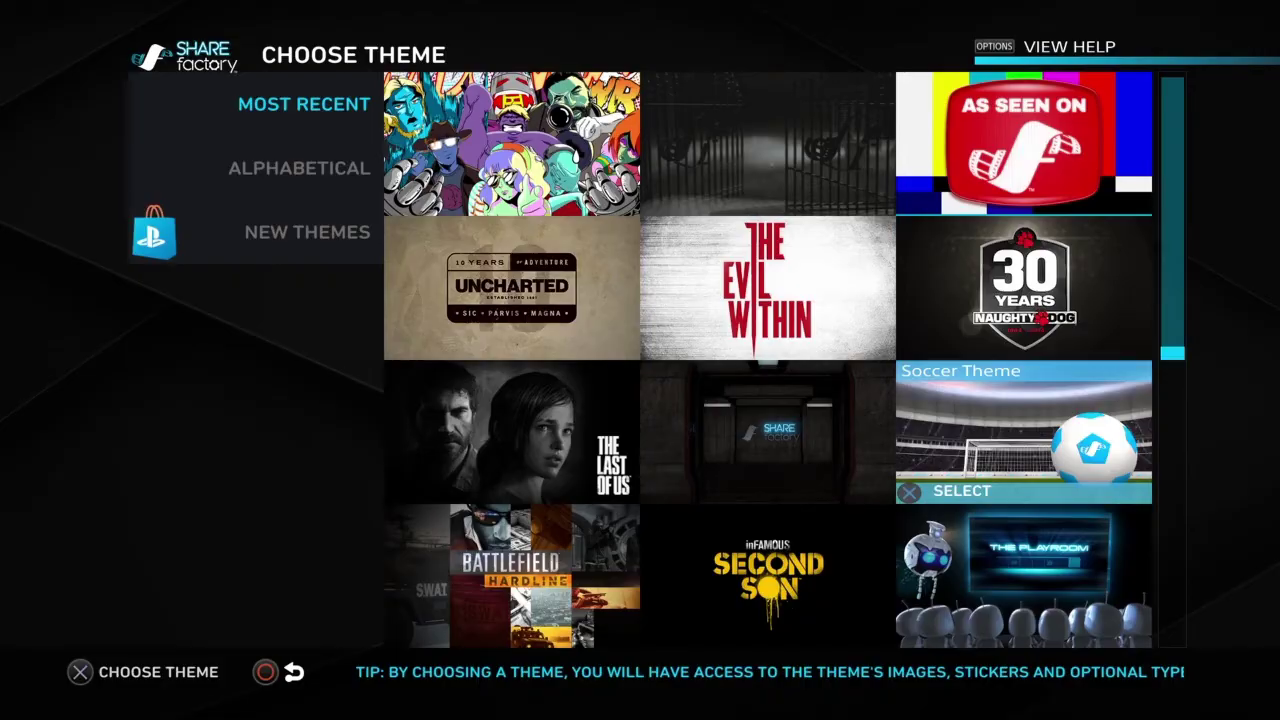
key(Return)
key(Right)
key(Left)
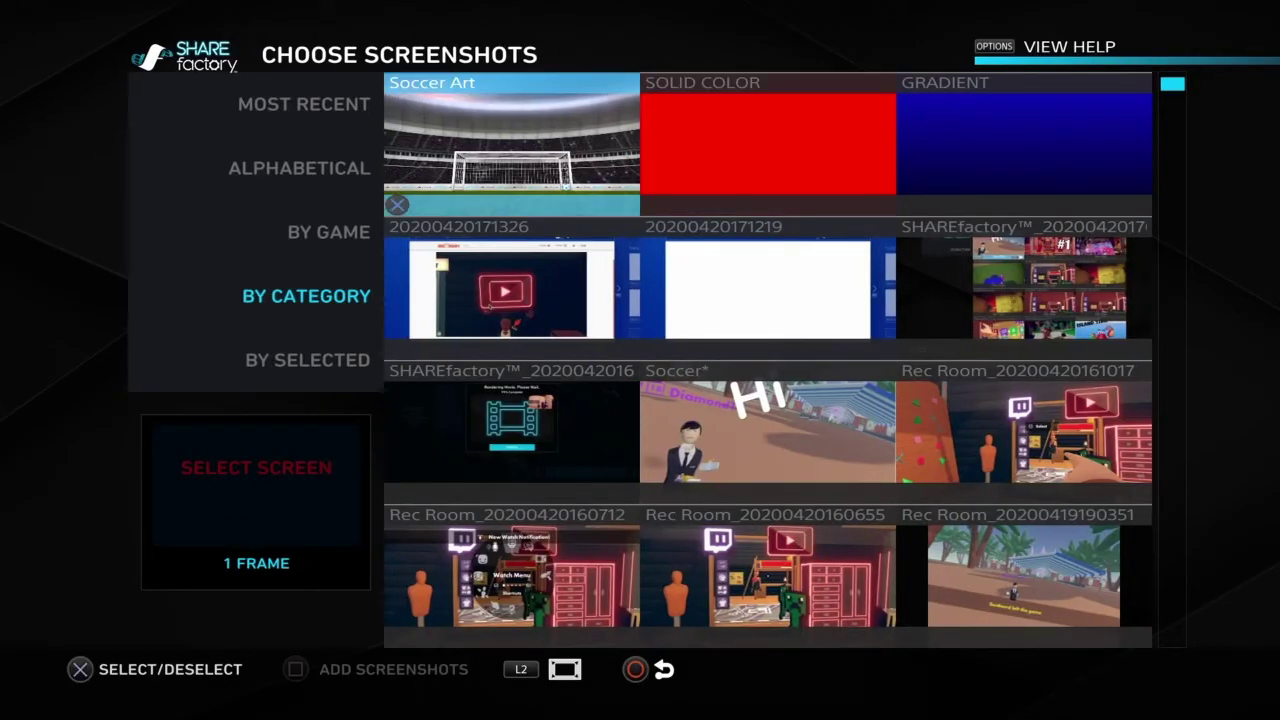
key(Down)
key(Return)
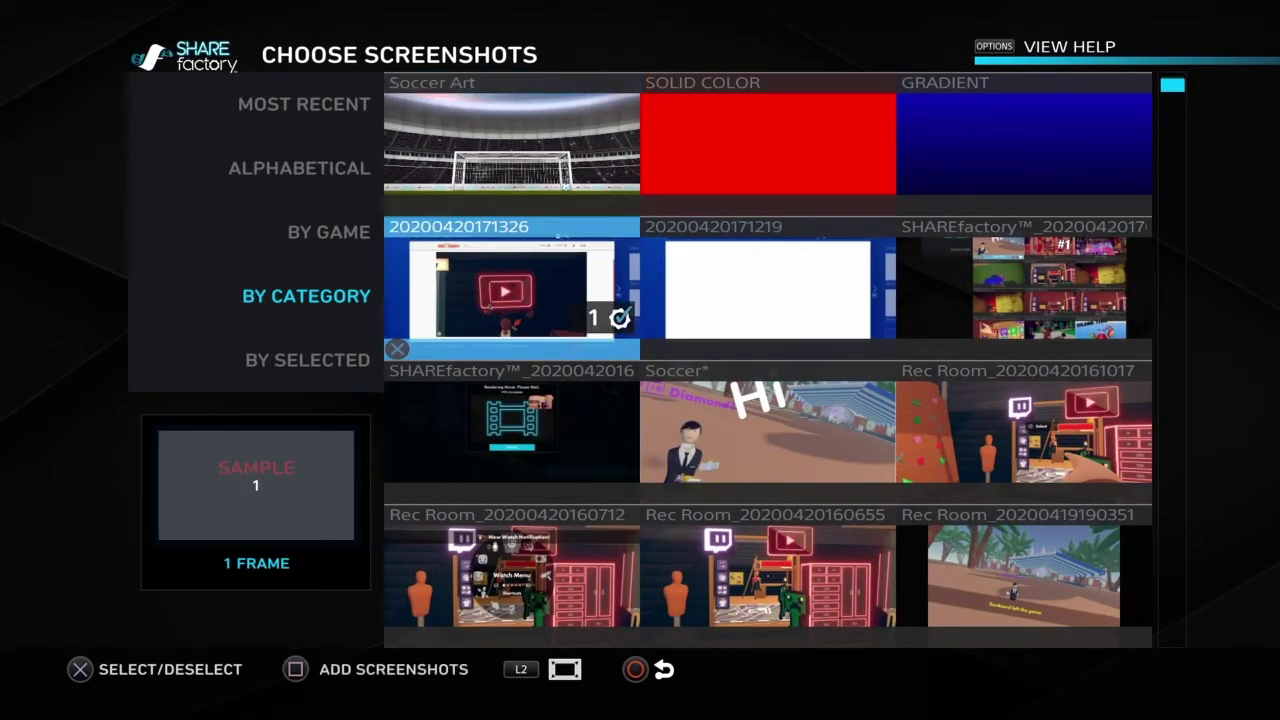
key(Return)
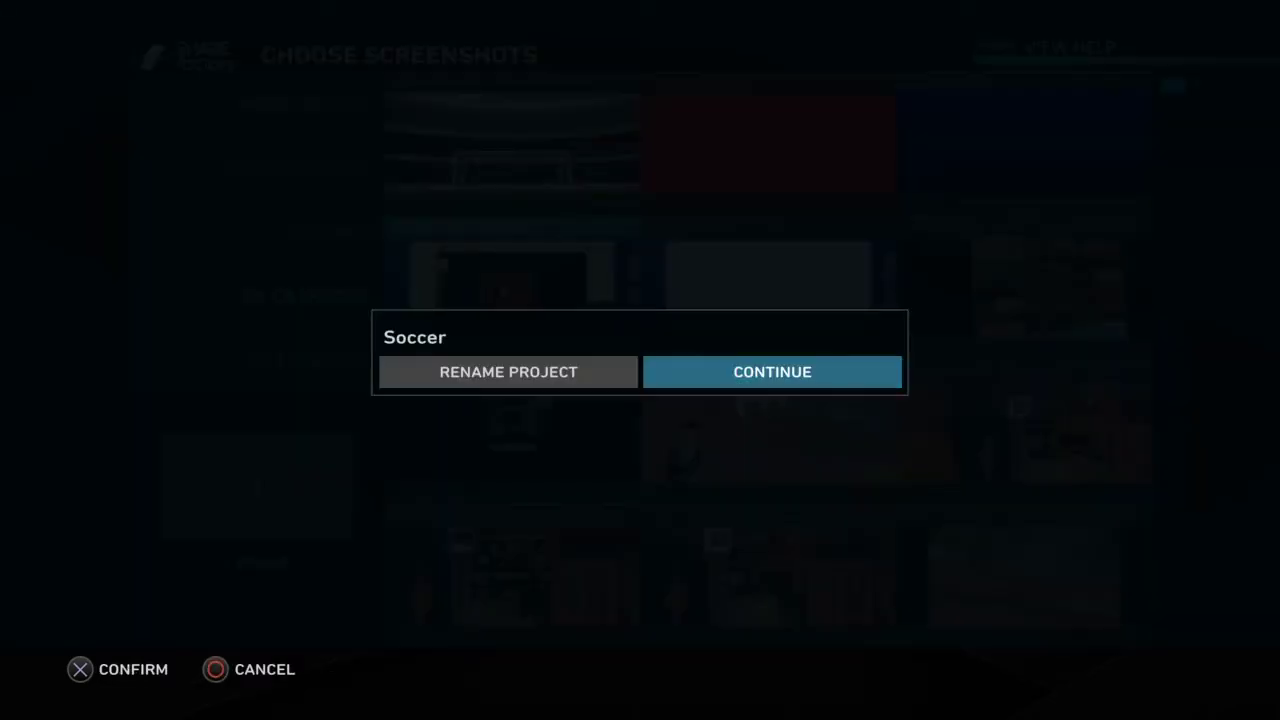
key(Return)
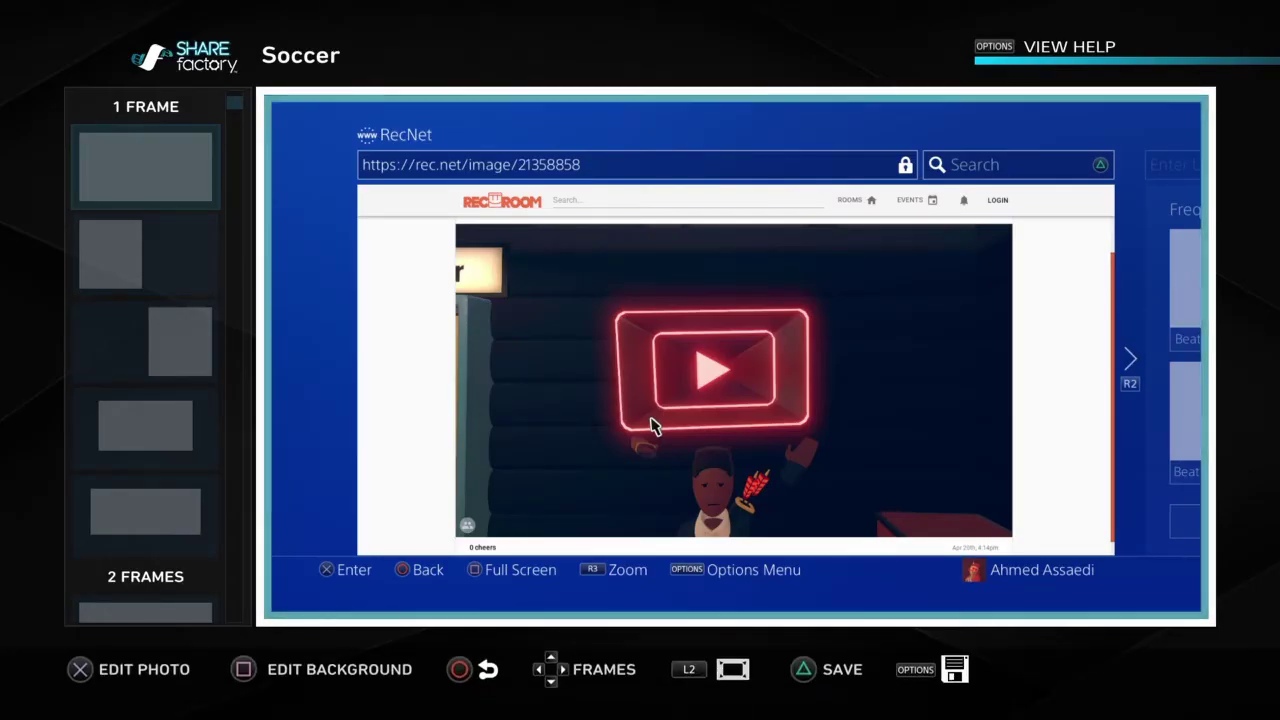
Enter Pan & Zoom for the RecNet screenshot and nudge it slightly upward.
key(Return)
key(Up)
key(Left)
key(Left)
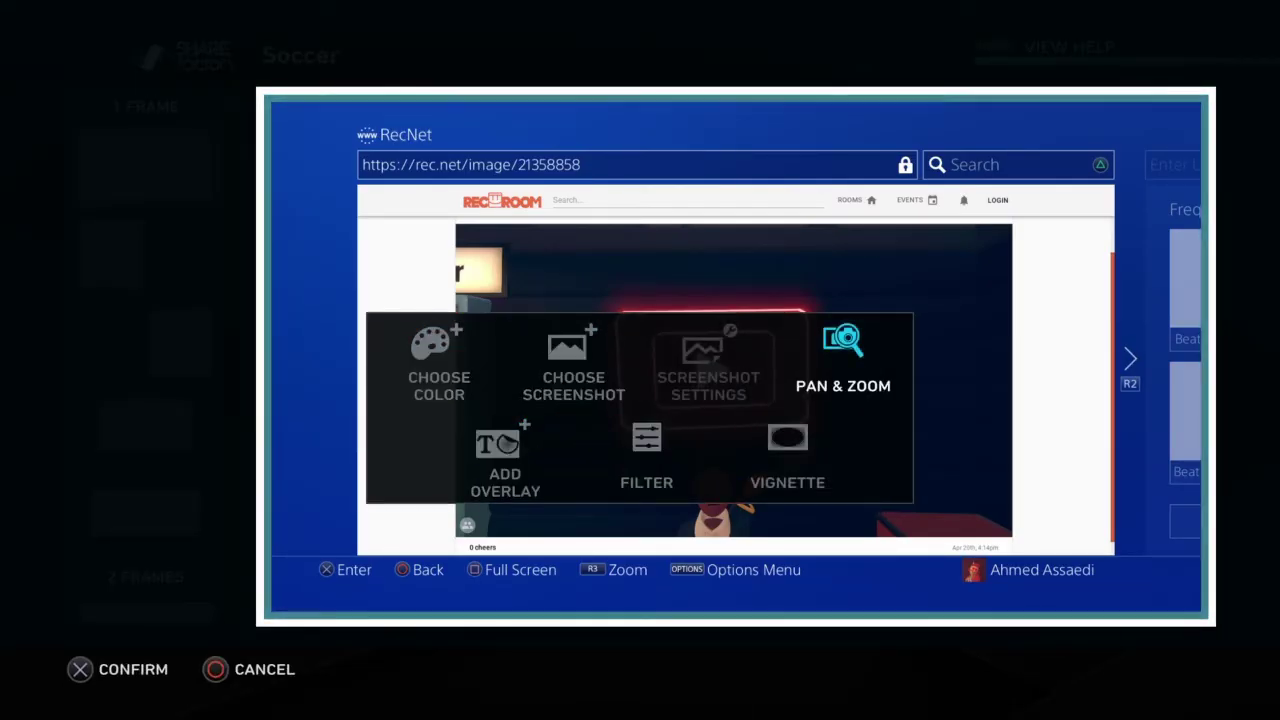
key(Return)
key(Down)
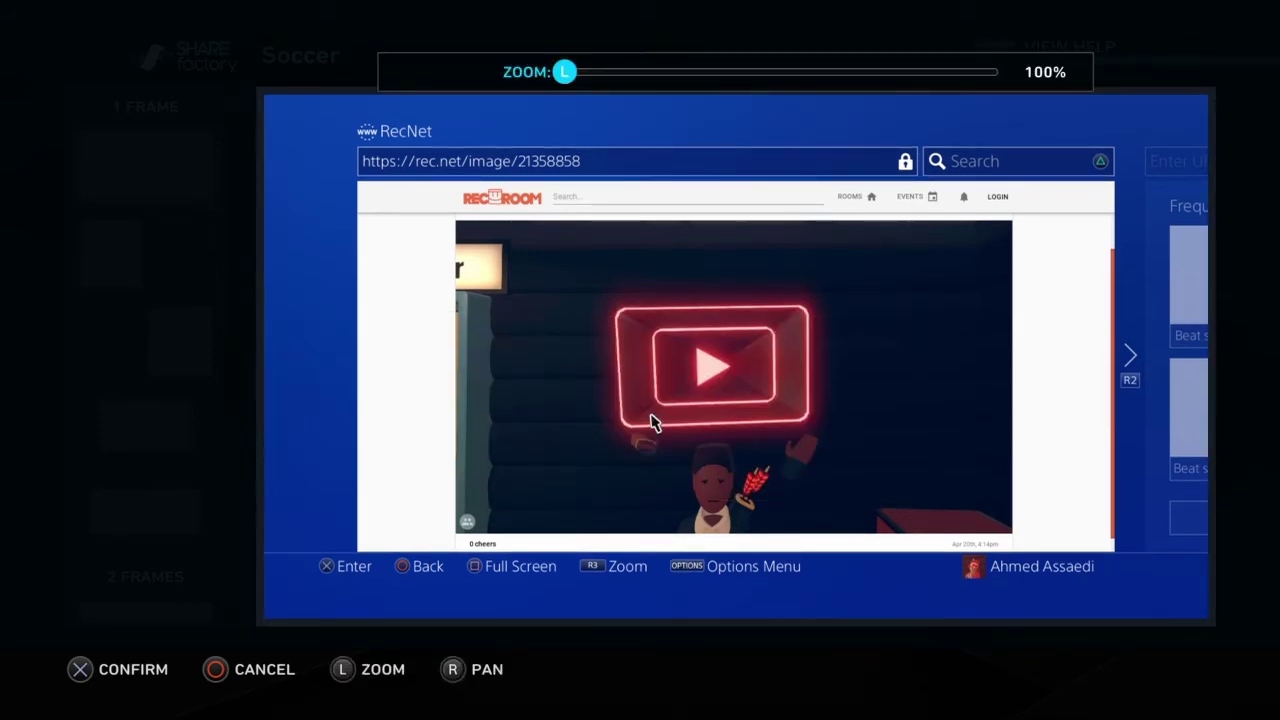
Zoom the screenshot to 300% so the neon play sign and avatar fill the frame.
scroll(736, 356, up, 1)
scroll(736, 356, up, 2)
scroll(736, 356, up, 3)
scroll(736, 356, up, 5)
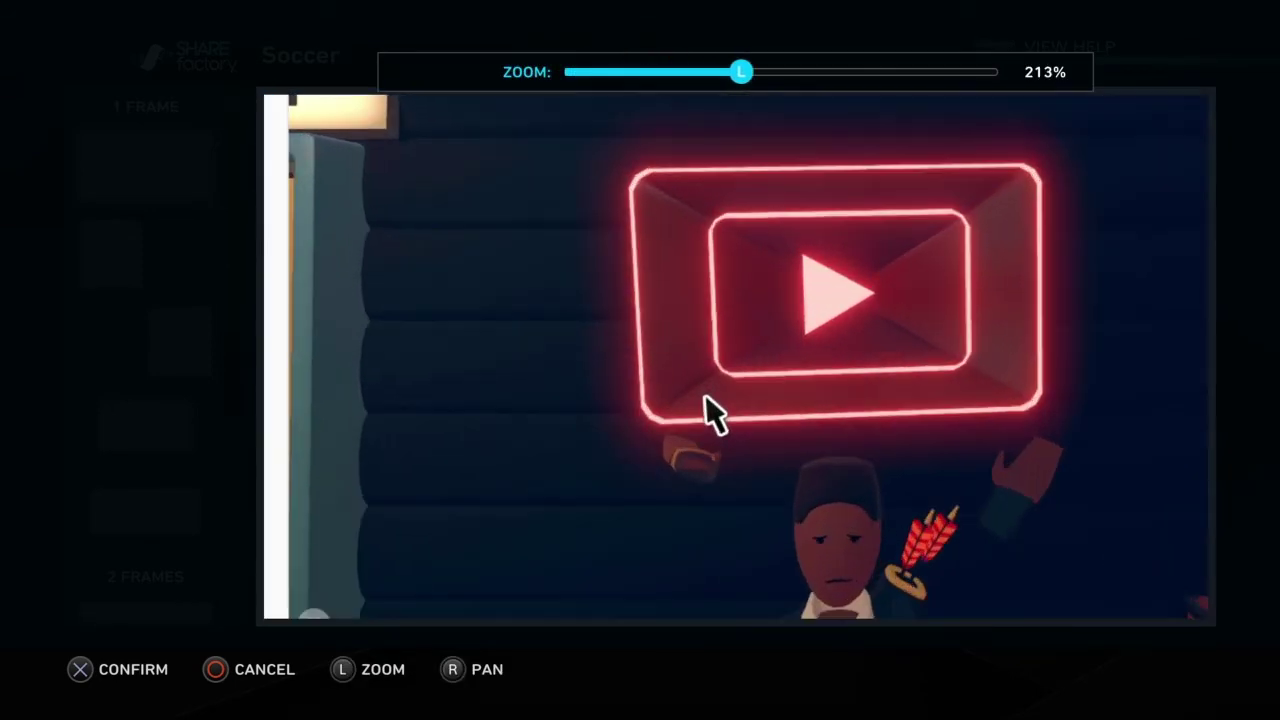
scroll(736, 356, up, 1)
scroll(736, 356, up, 1)
scroll(736, 356, up, 1)
scroll(736, 356, up, 3)
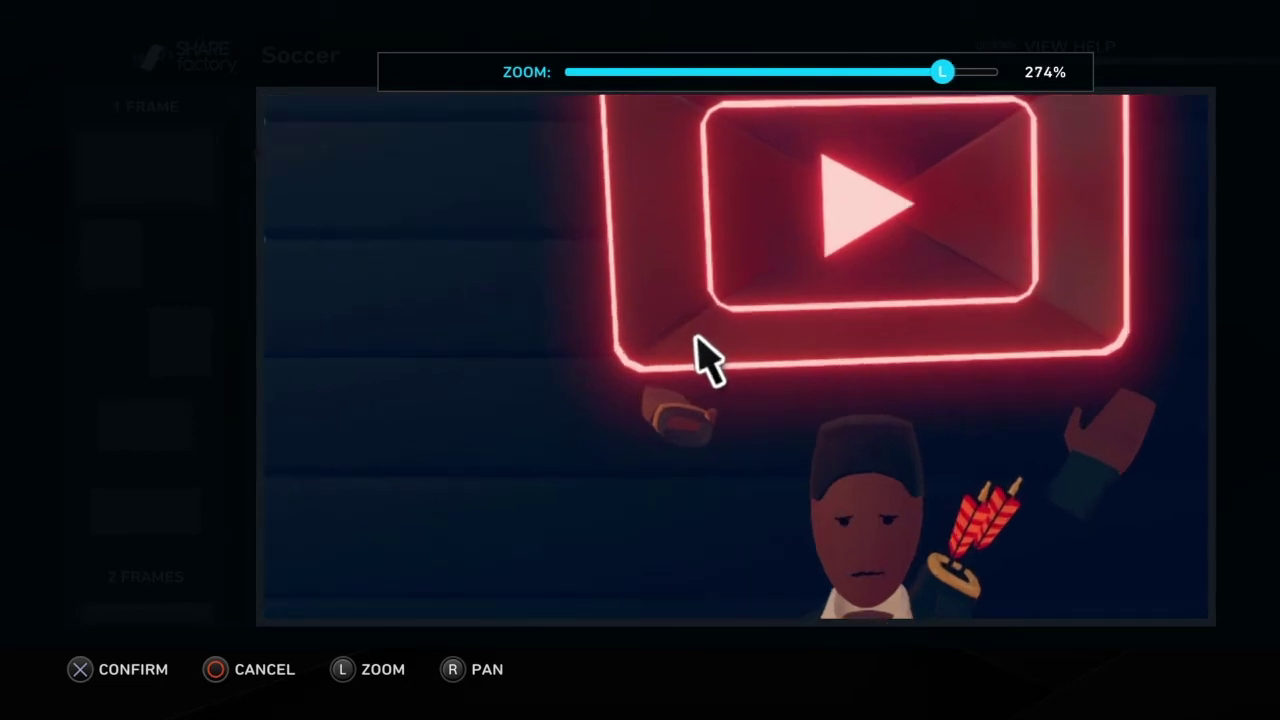
scroll(736, 356, up, 2)
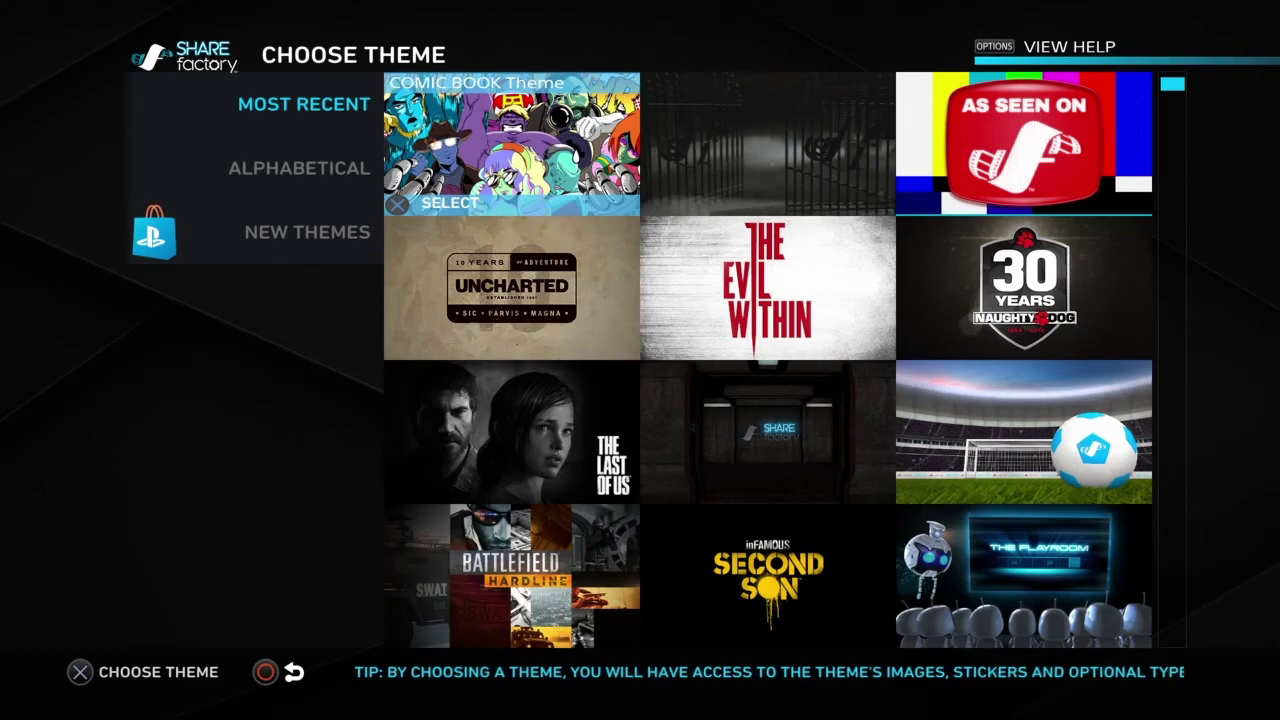
key(Right)
key(Right)
key(Down)
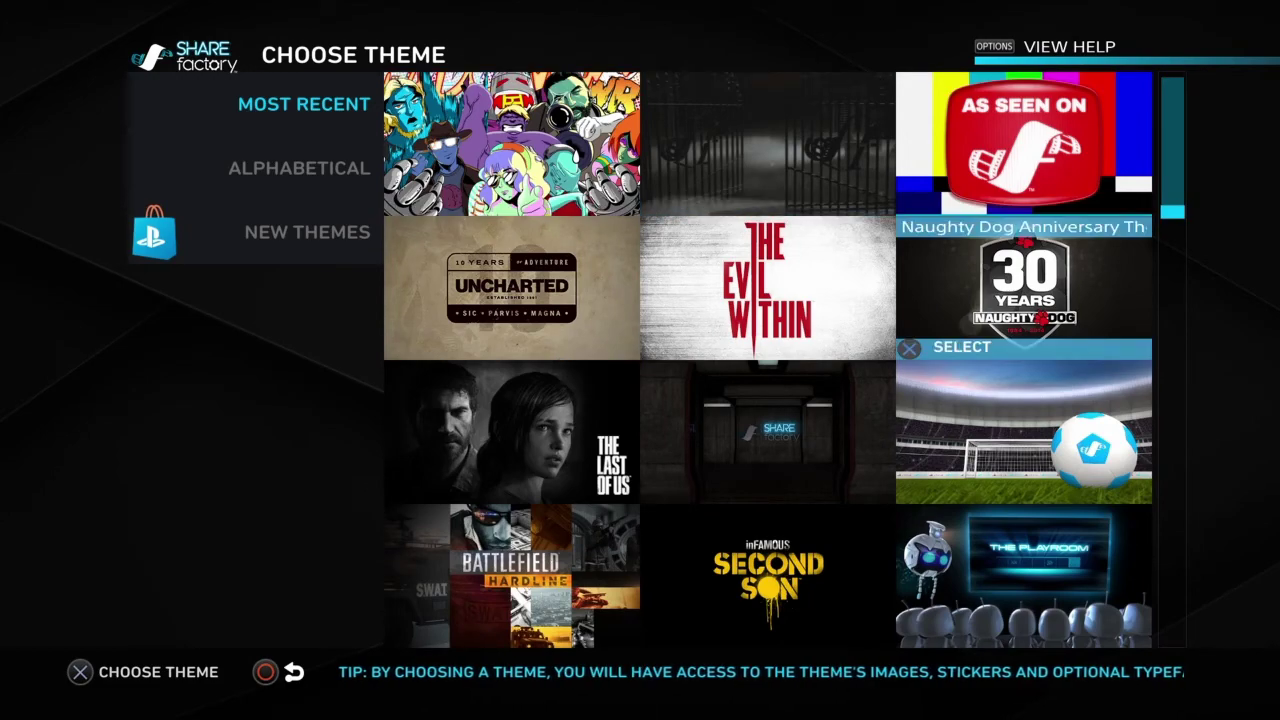
key(Return)
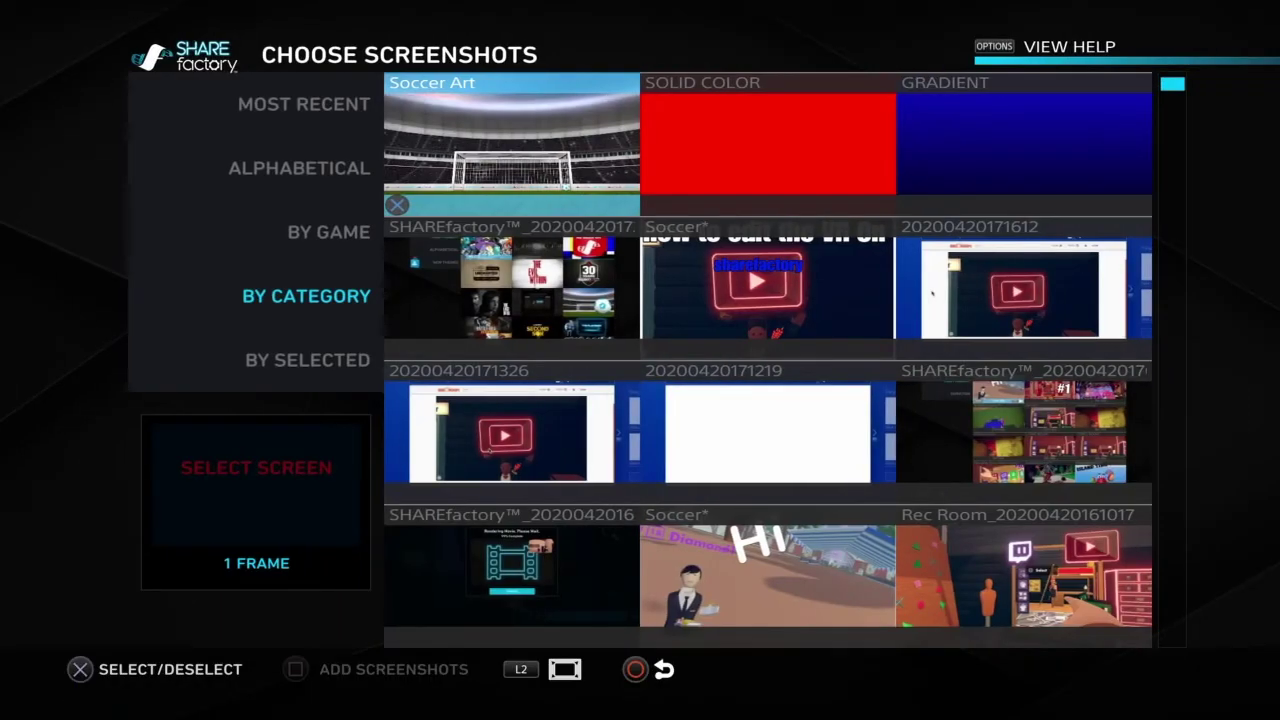
key(Right)
key(Right)
key(Down)
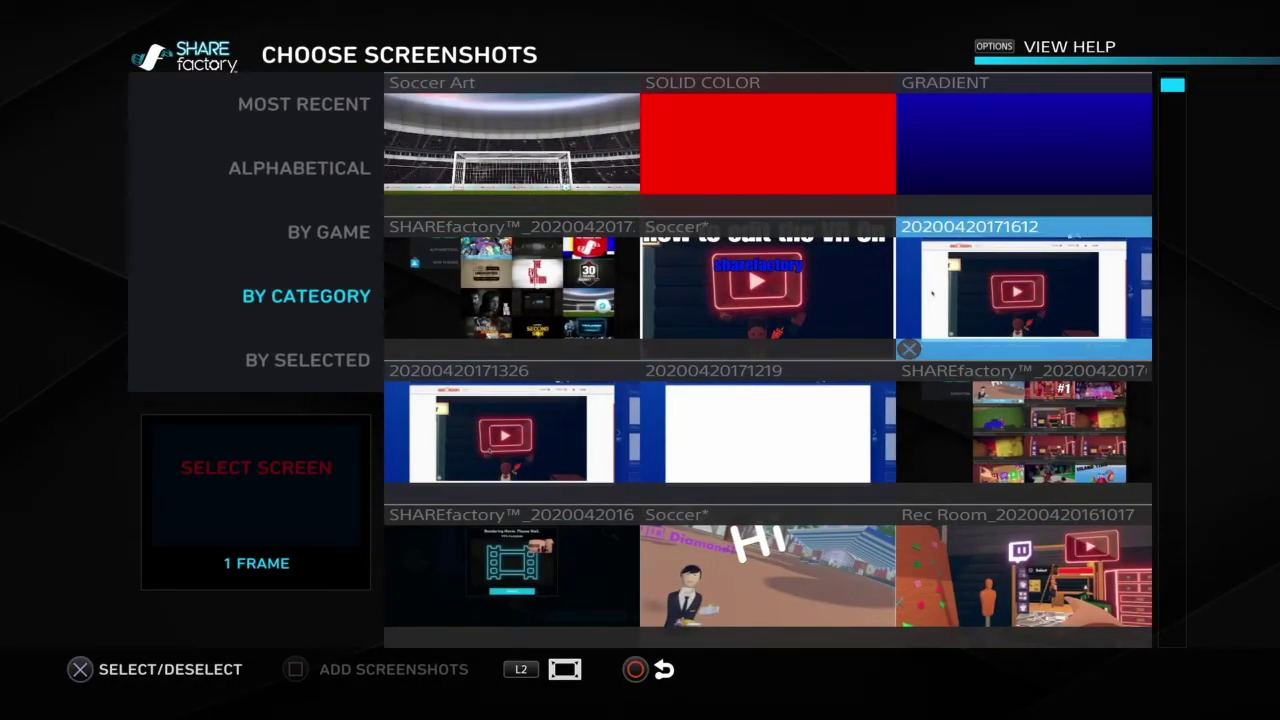
key(Return)
key(Return)
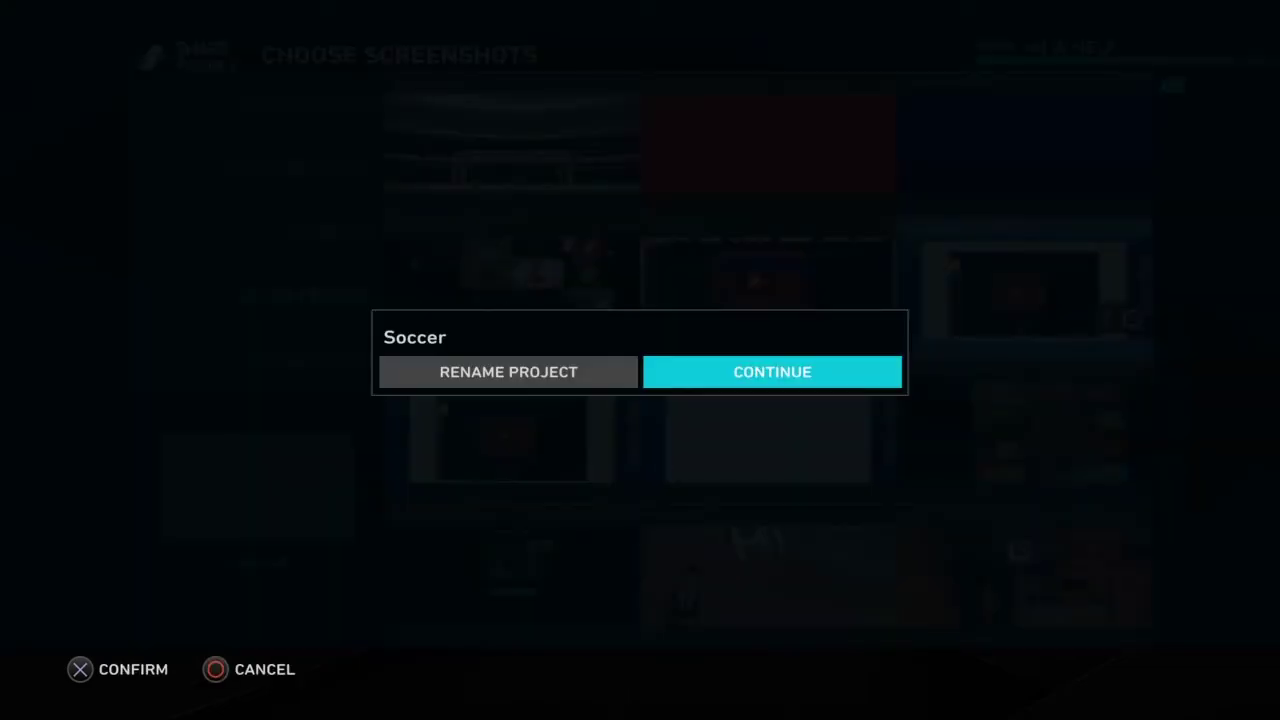
key(Return)
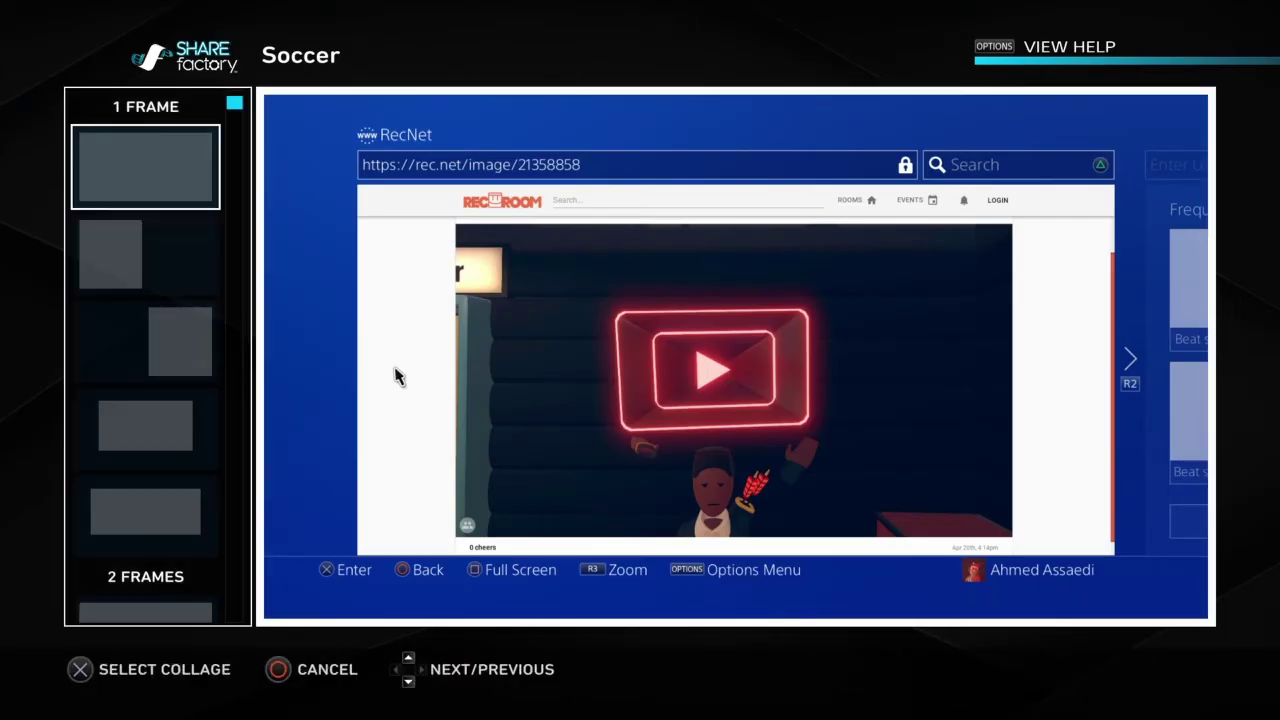
Zoom the background screenshot to about 171% so the web page is cropped out.
key(Return)
key(s)
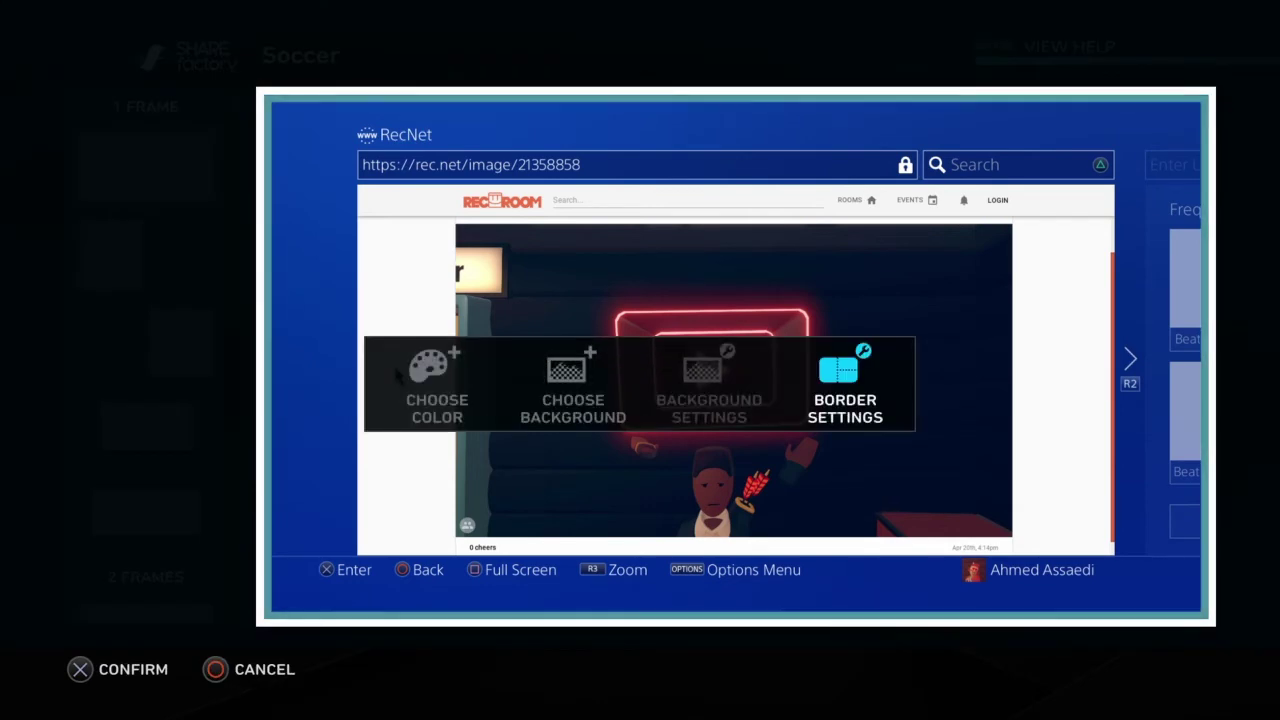
key(Escape)
key(Return)
key(Up)
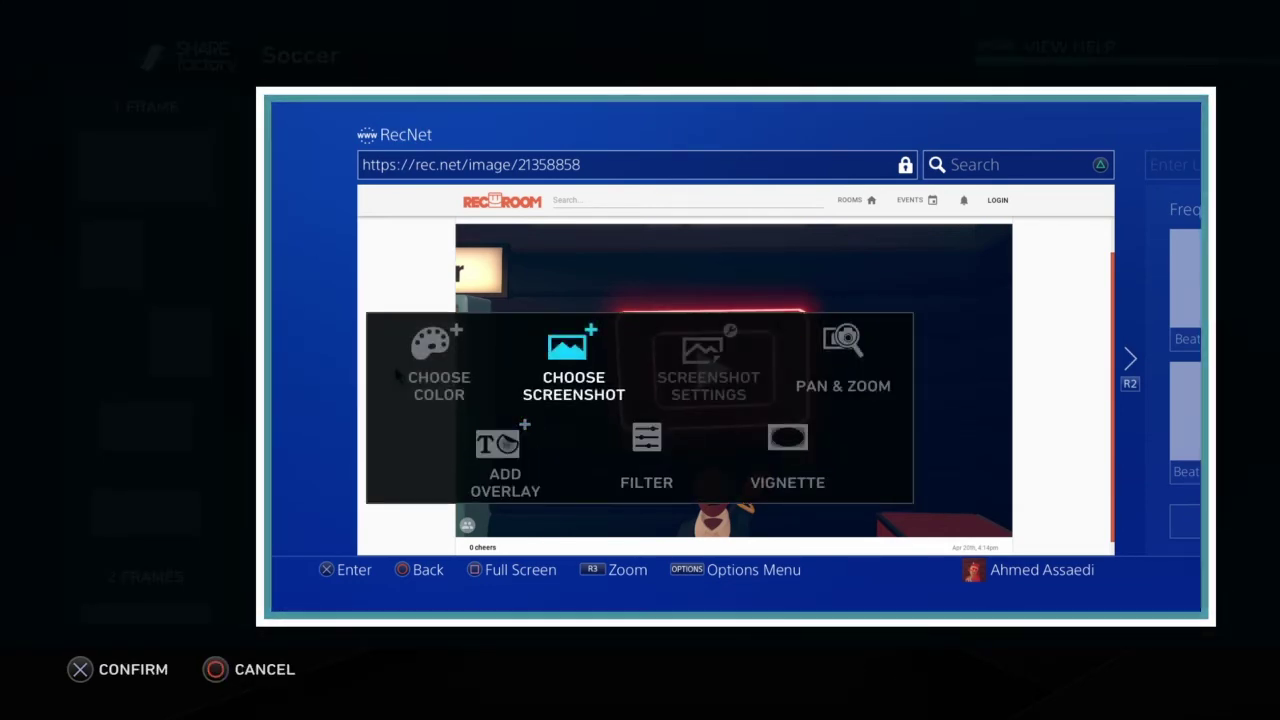
key(Left)
key(Left)
key(Return)
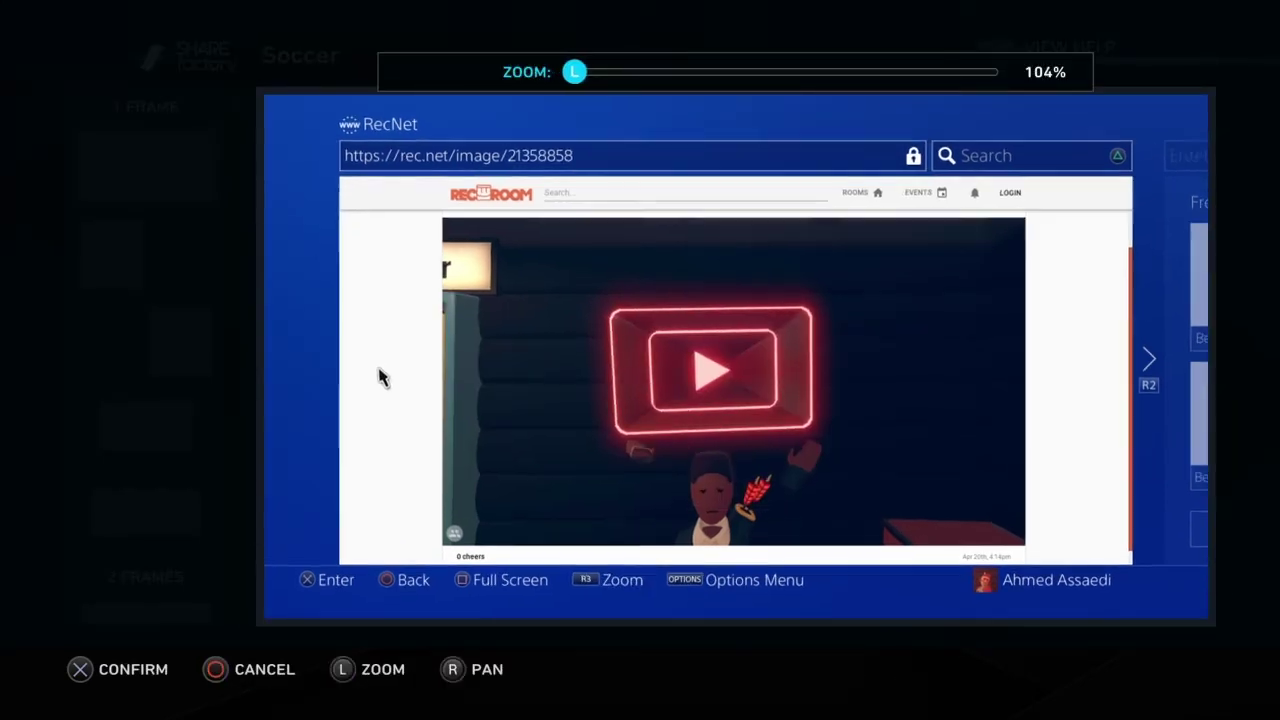
key(Up)
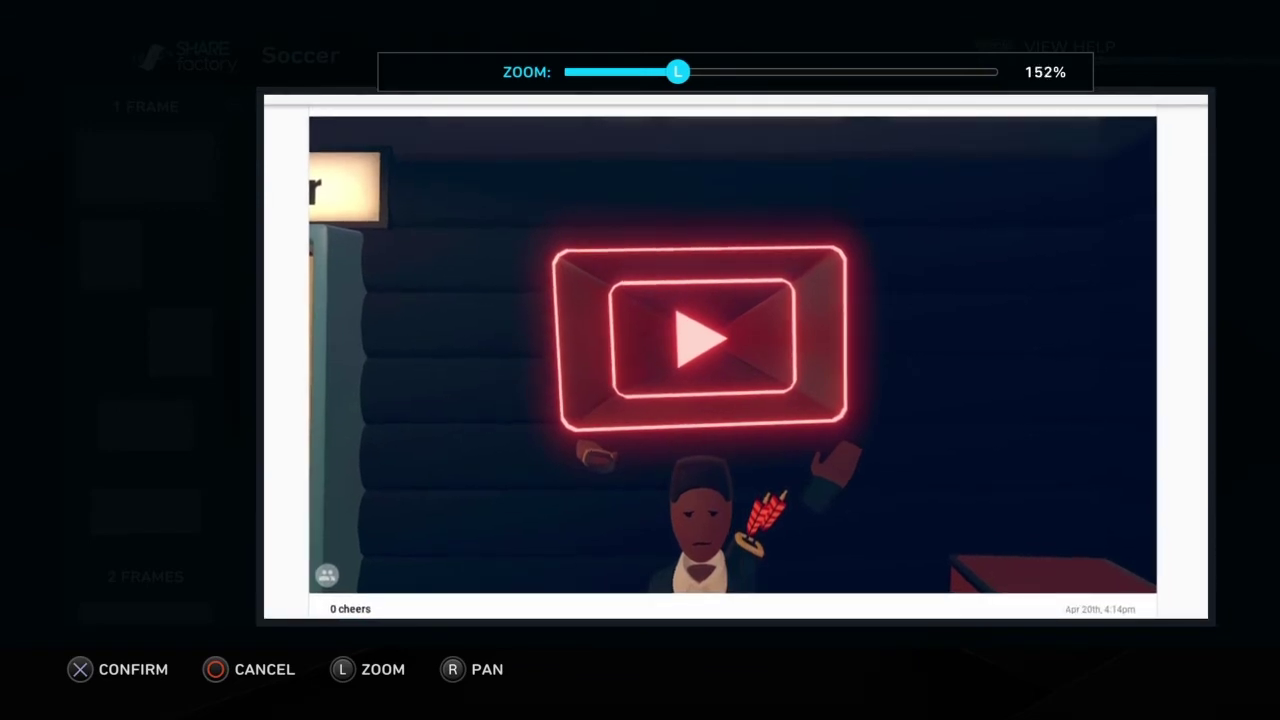
key(Down)
key(Up)
key(Down)
key(Up)
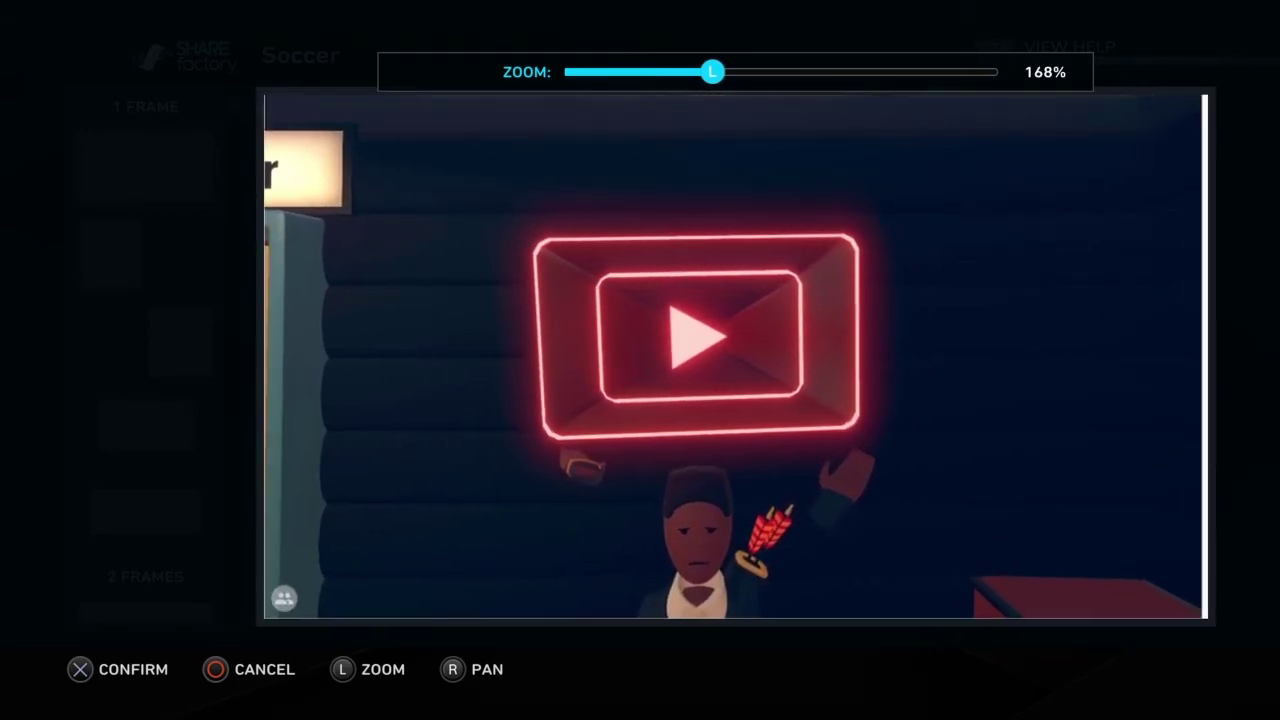
key(Up)
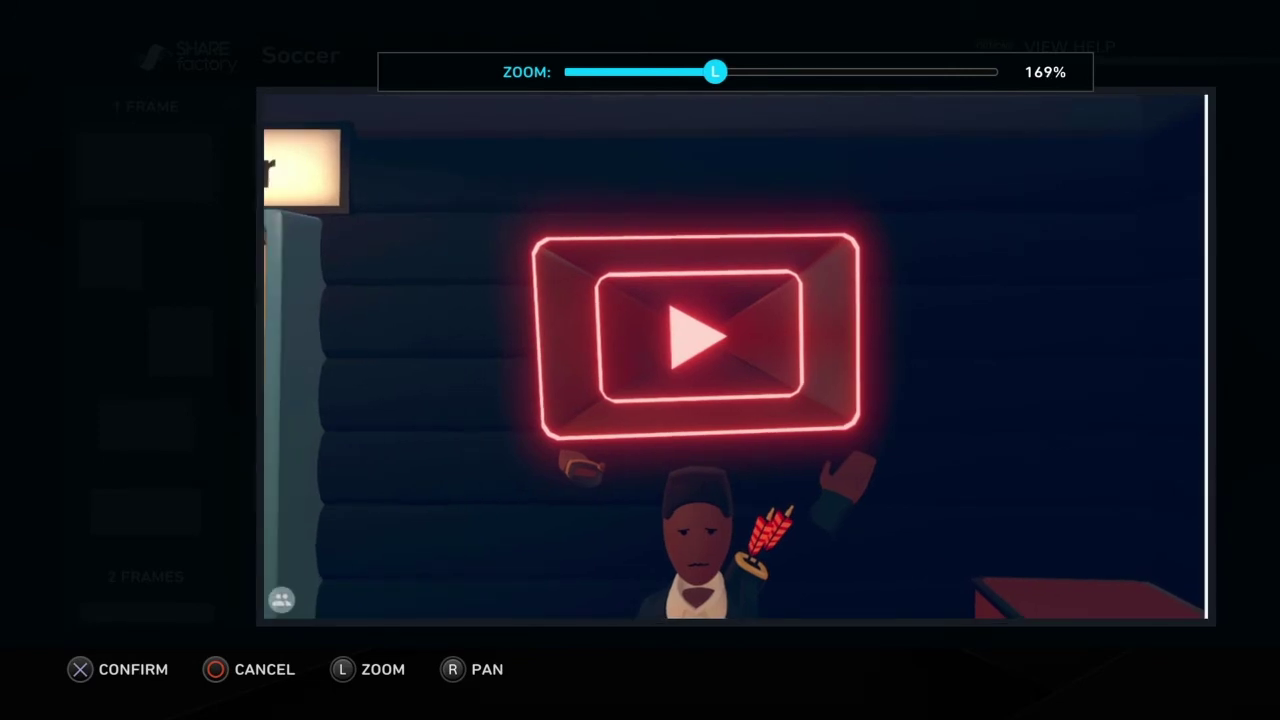
scroll(735, 364, down, 1)
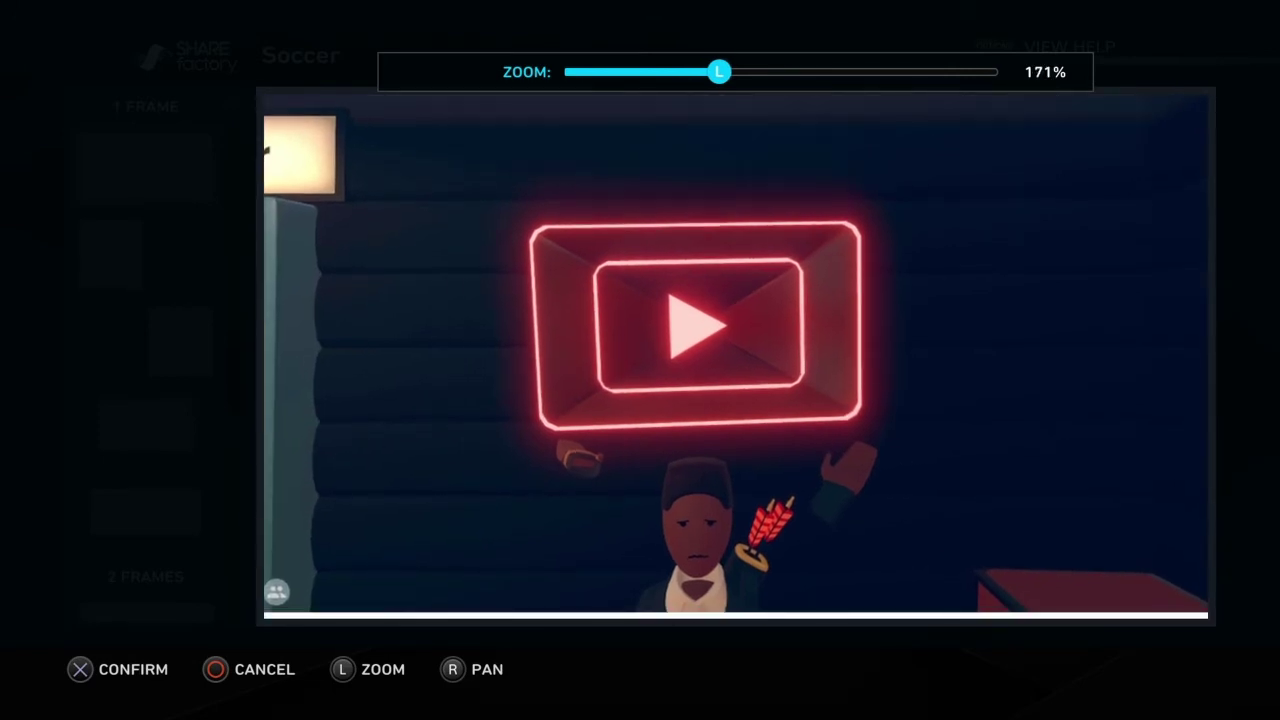
scroll(735, 364, up, 1)
scroll(735, 357, up, 1)
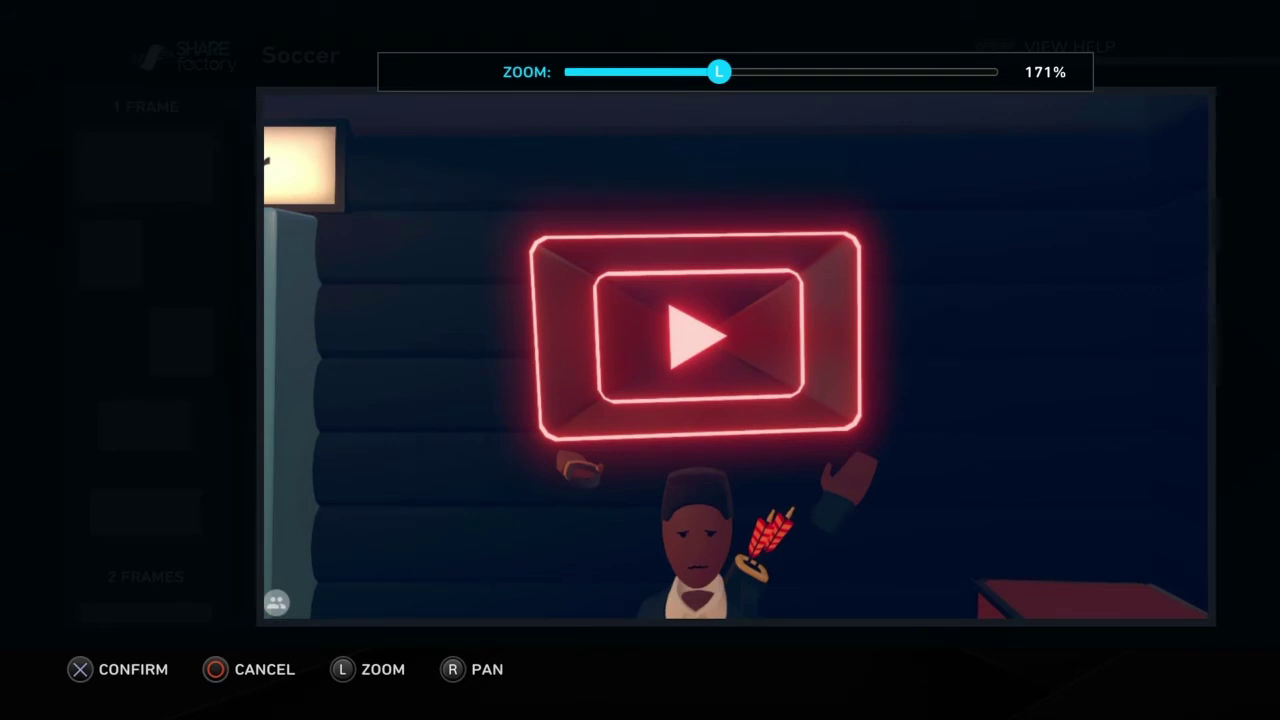
Add a bold white text overlay reading 'how to edit'.
key(Return)
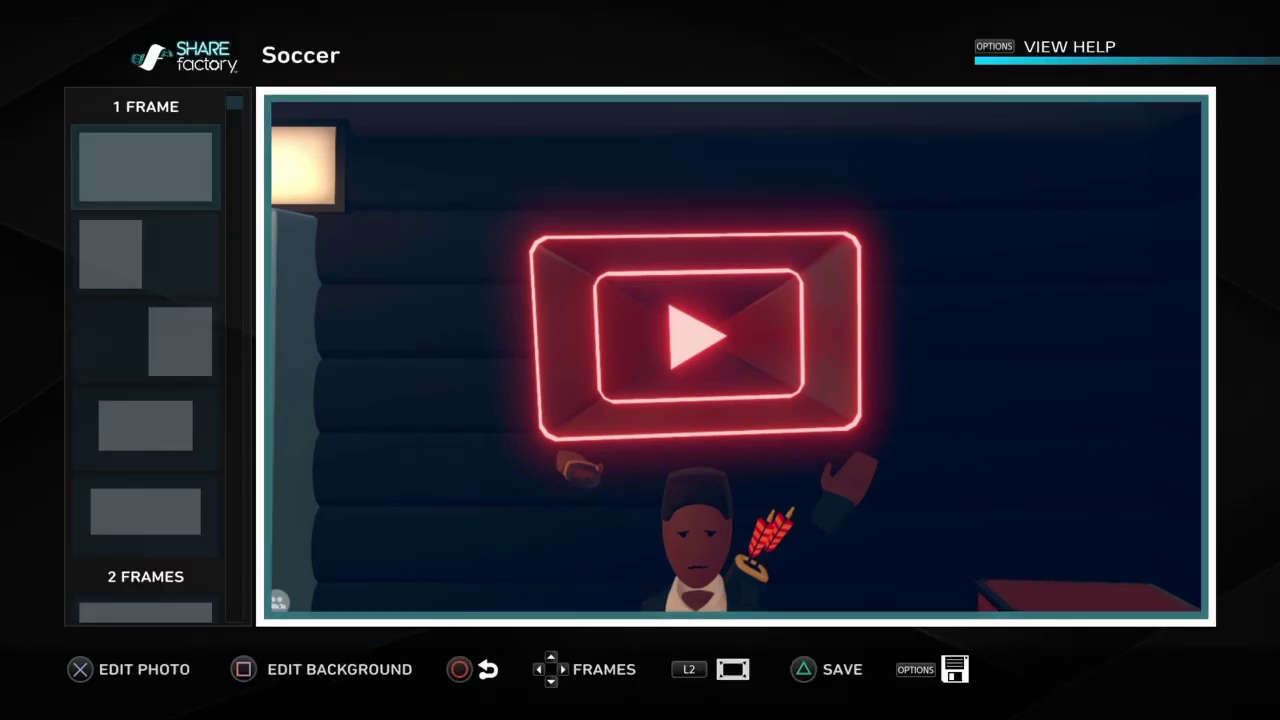
key(Return)
key(Right)
key(Down)
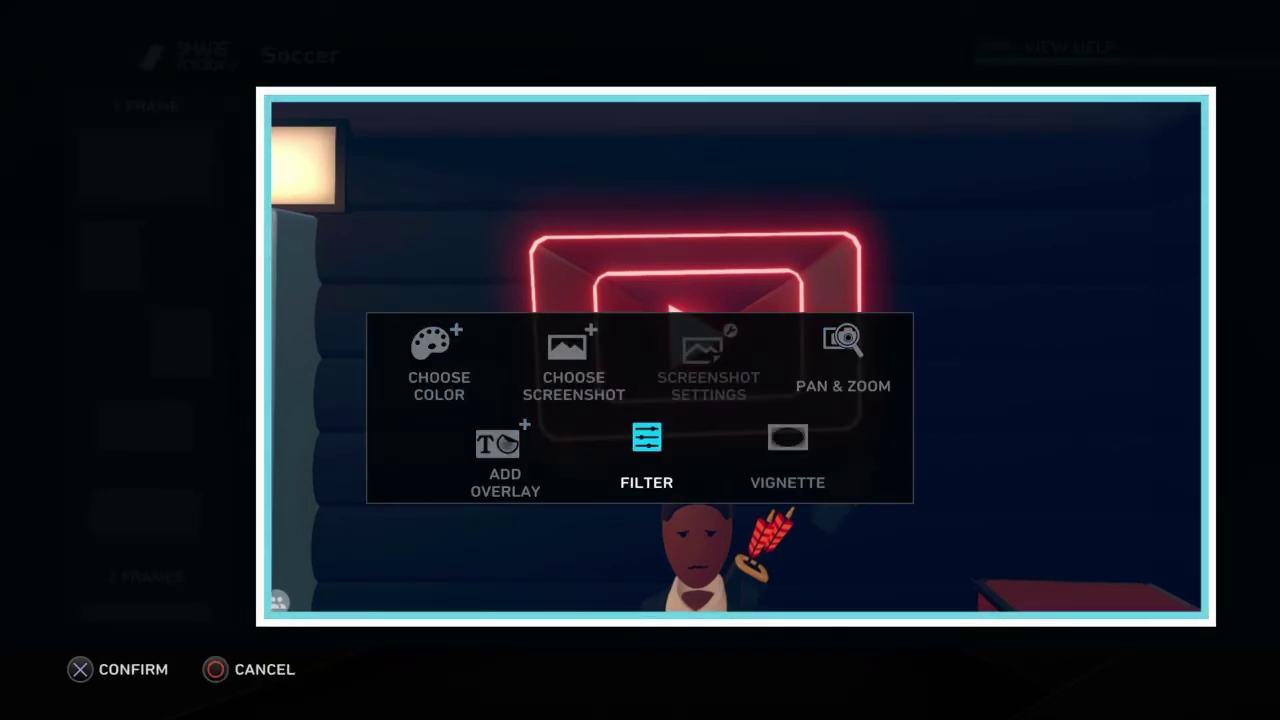
key(Left)
key(Return)
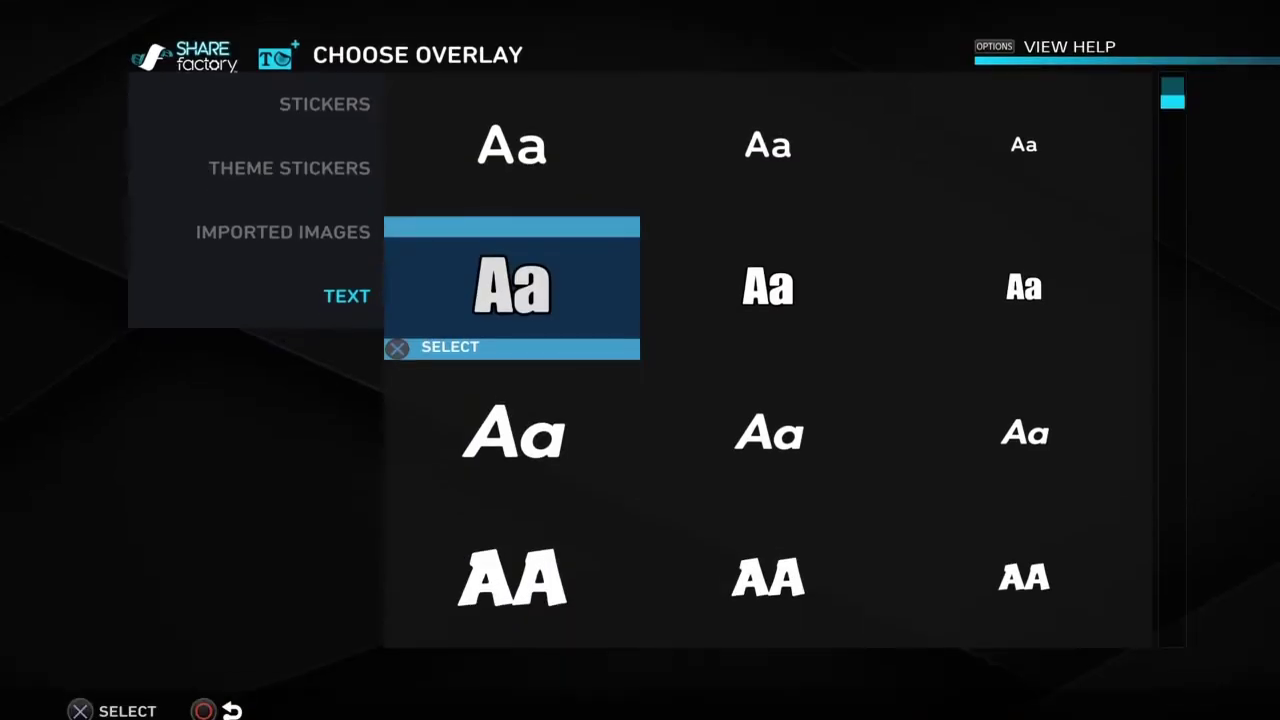
key(Return)
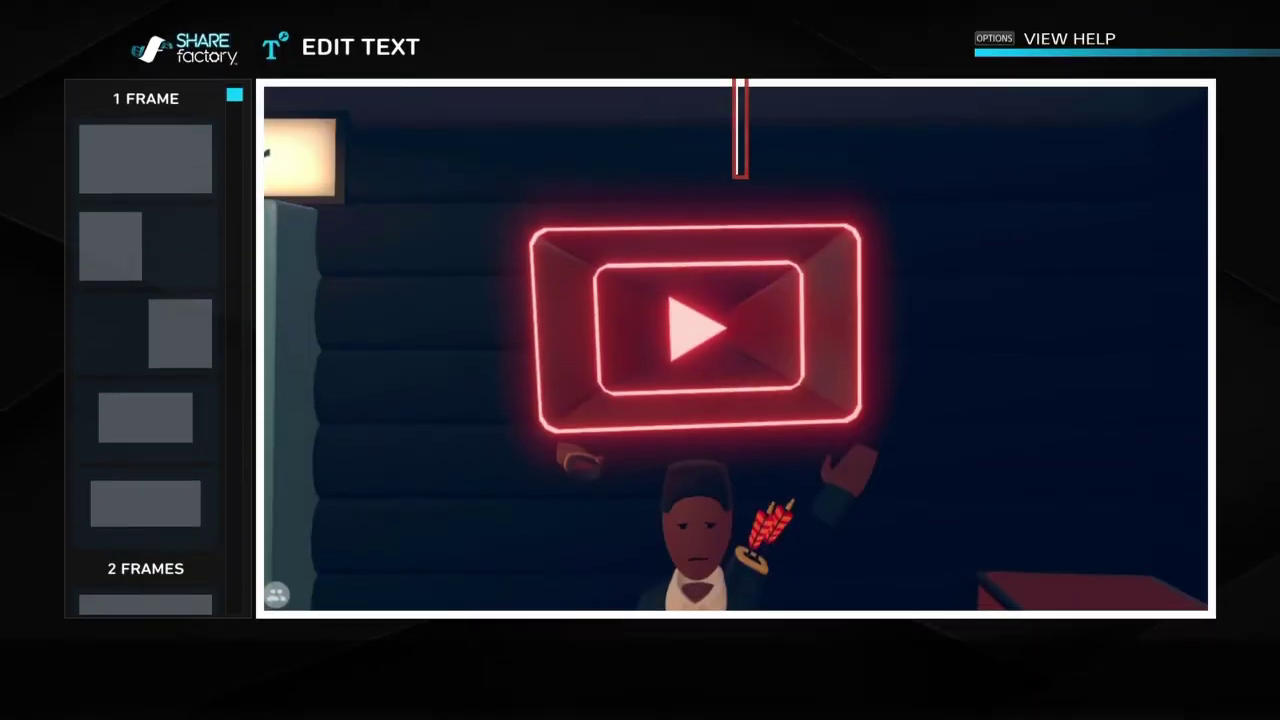
key(Return)
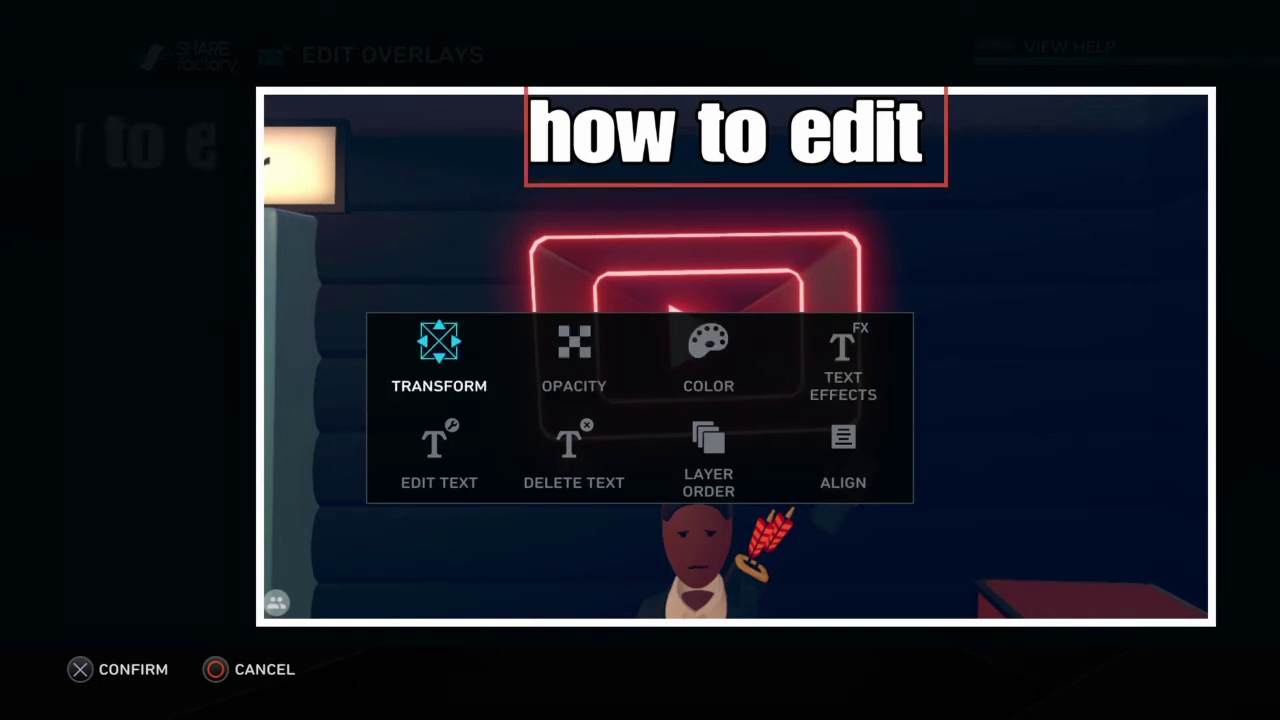
Position 'how to edit' across the top of the thumbnail, above the play sign.
key(Return)
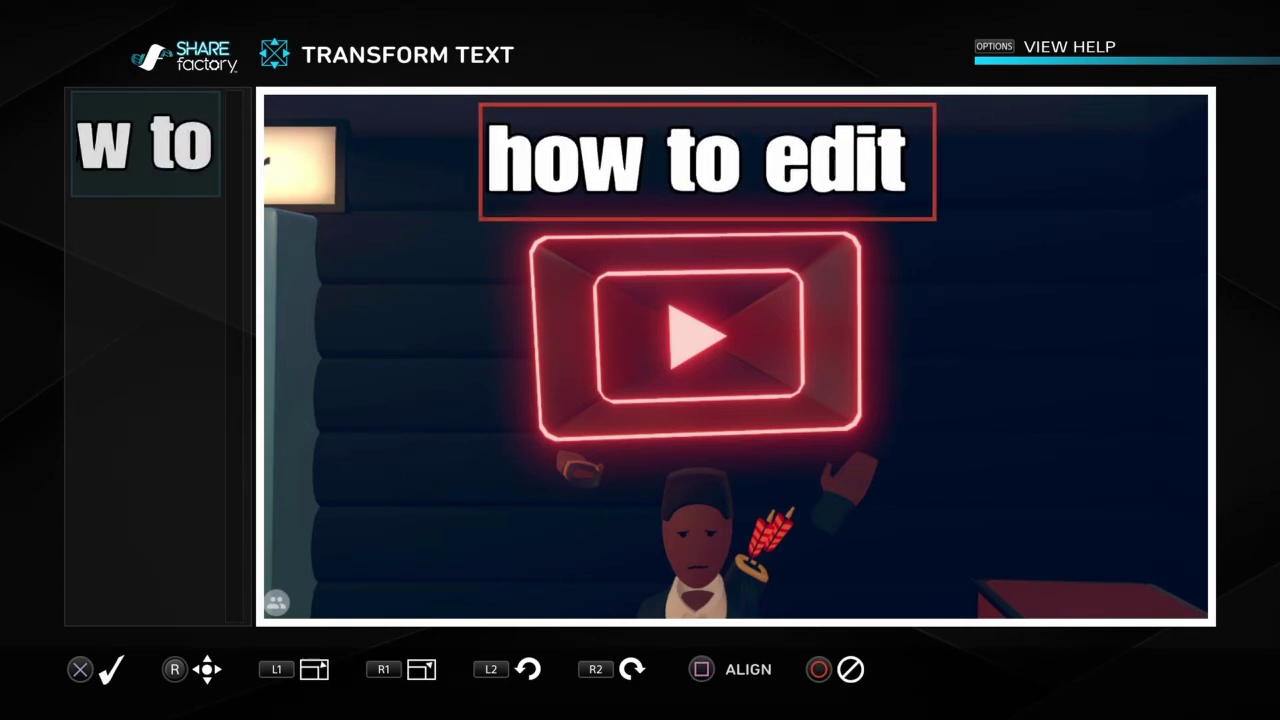
key(Down)
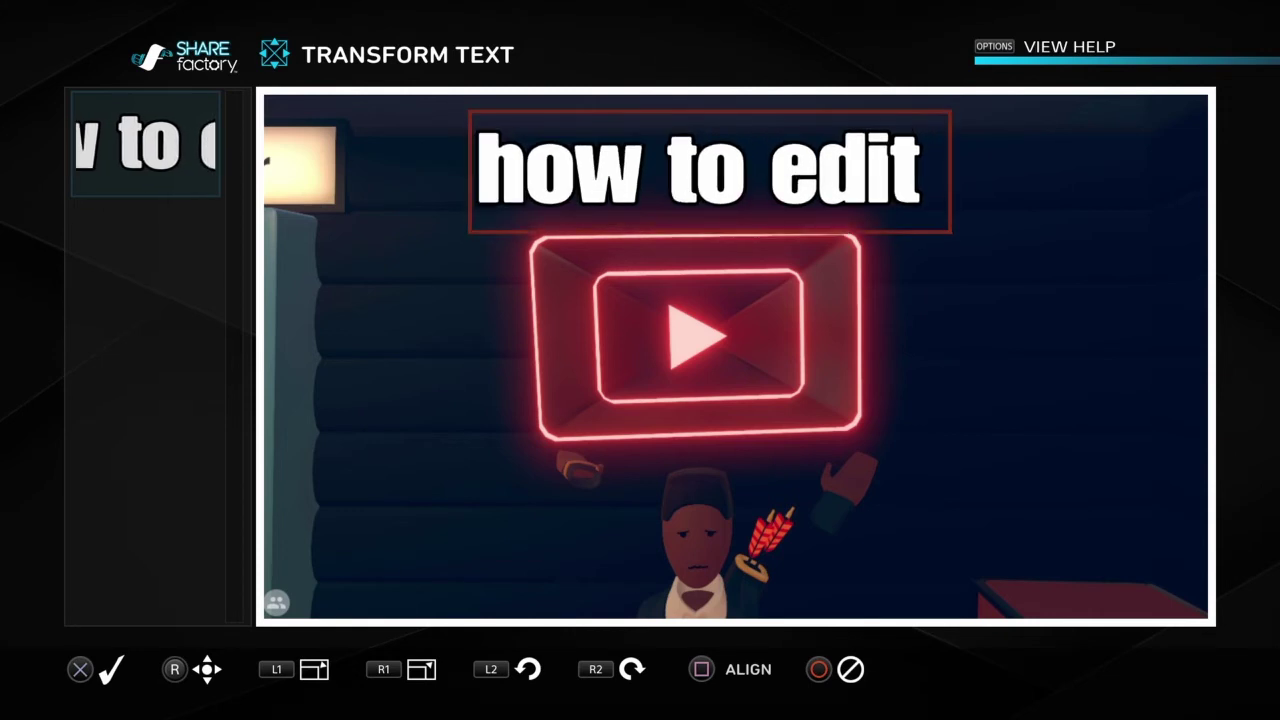
key(Down)
key(Return)
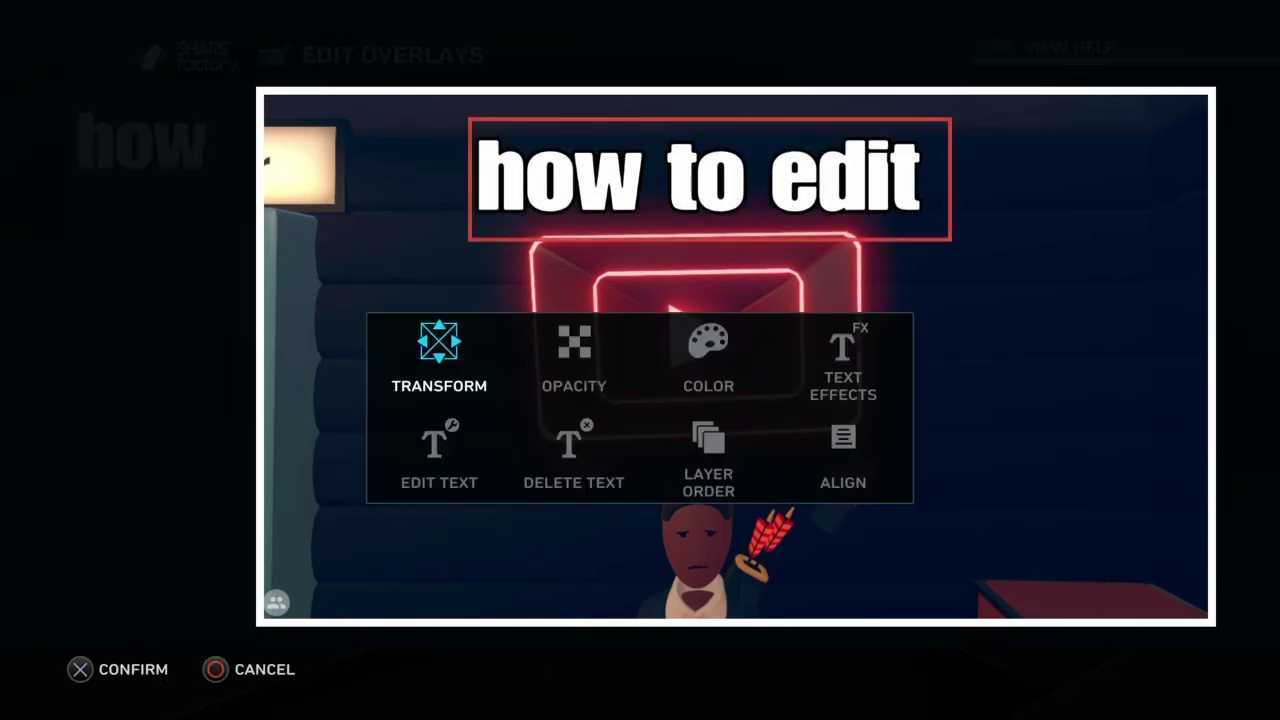
key(Escape)
key(Escape)
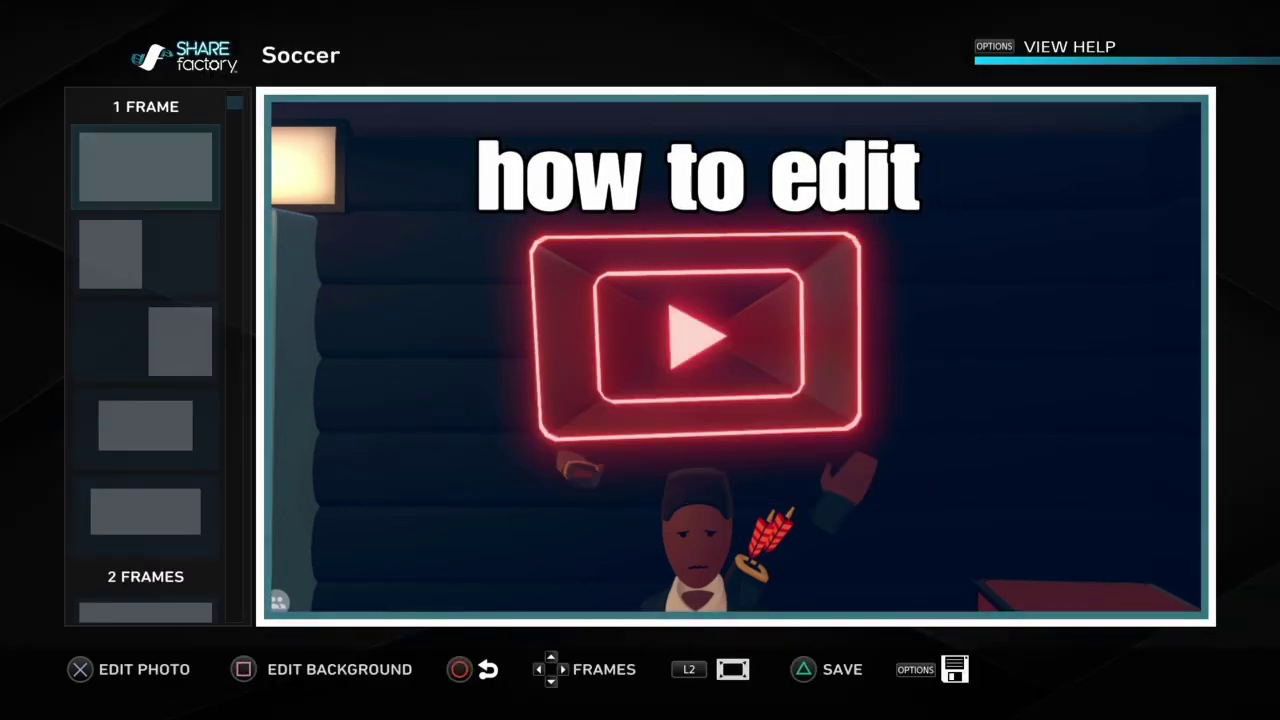
key(Return)
key(Right)
key(Up)
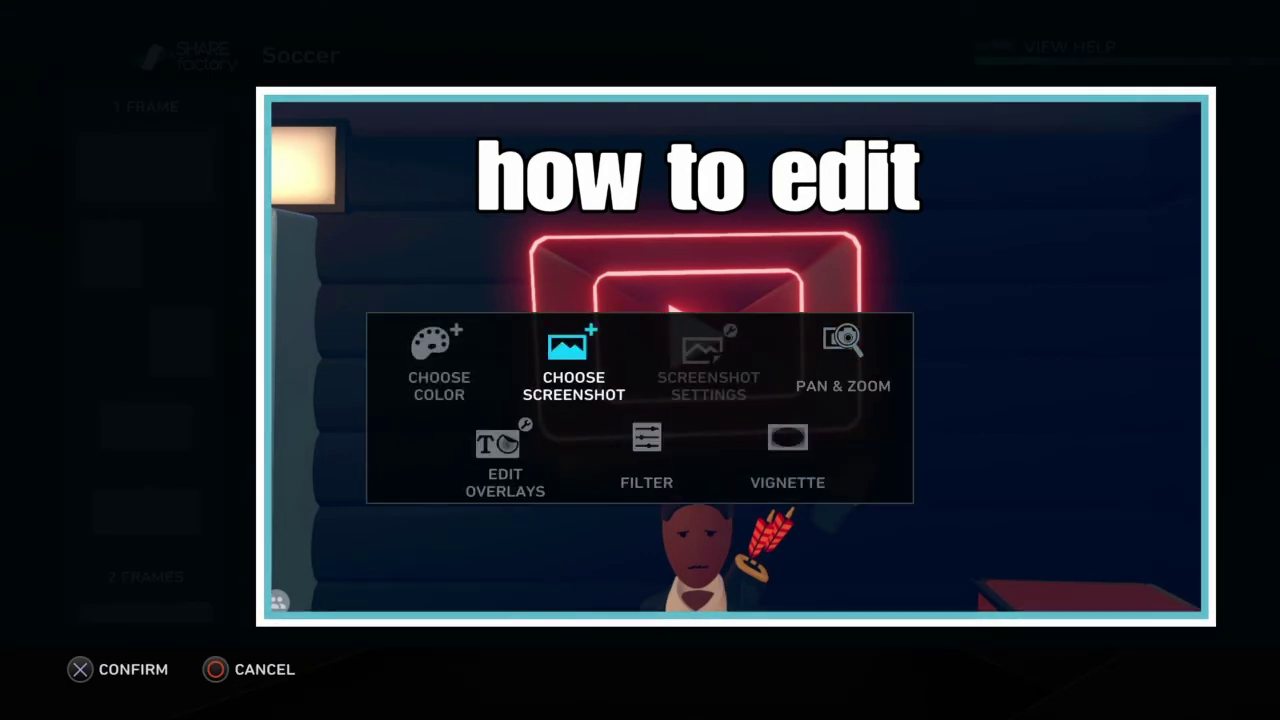
key(Left)
key(Down)
key(Return)
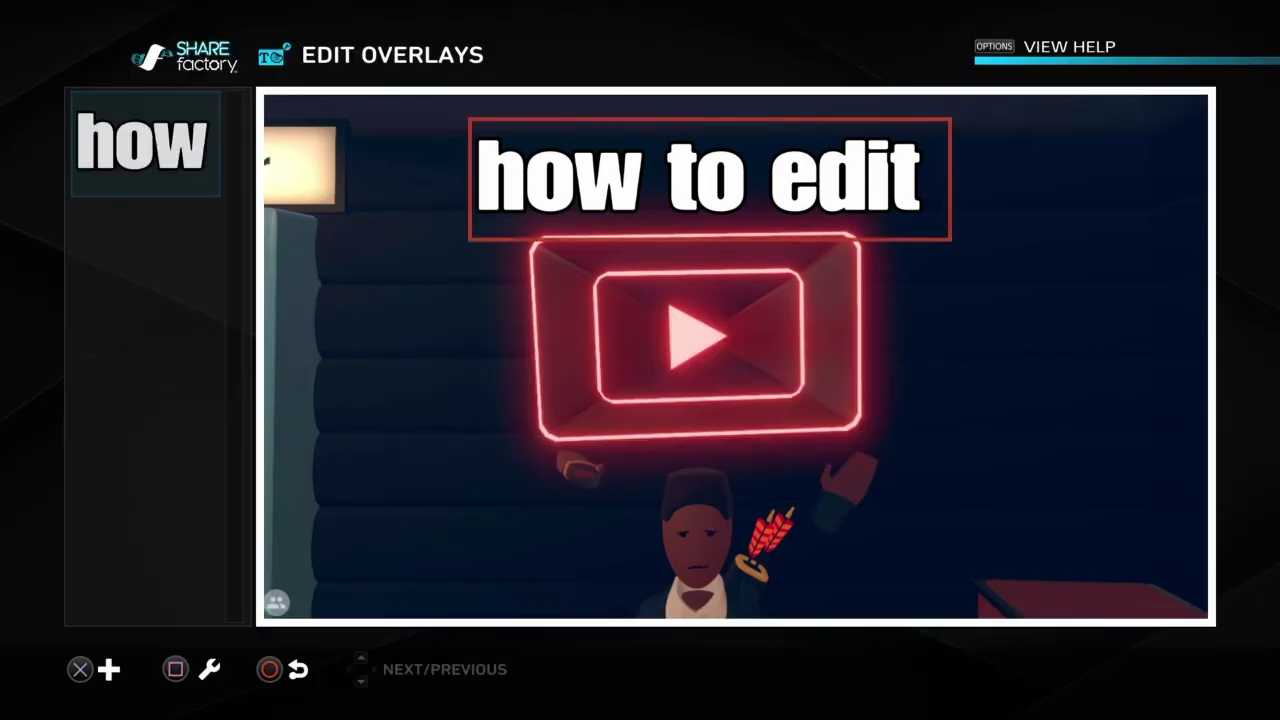
Add a second bold text, 'VR videos', centred on the neon play sign.
key(Return)
key(Return)
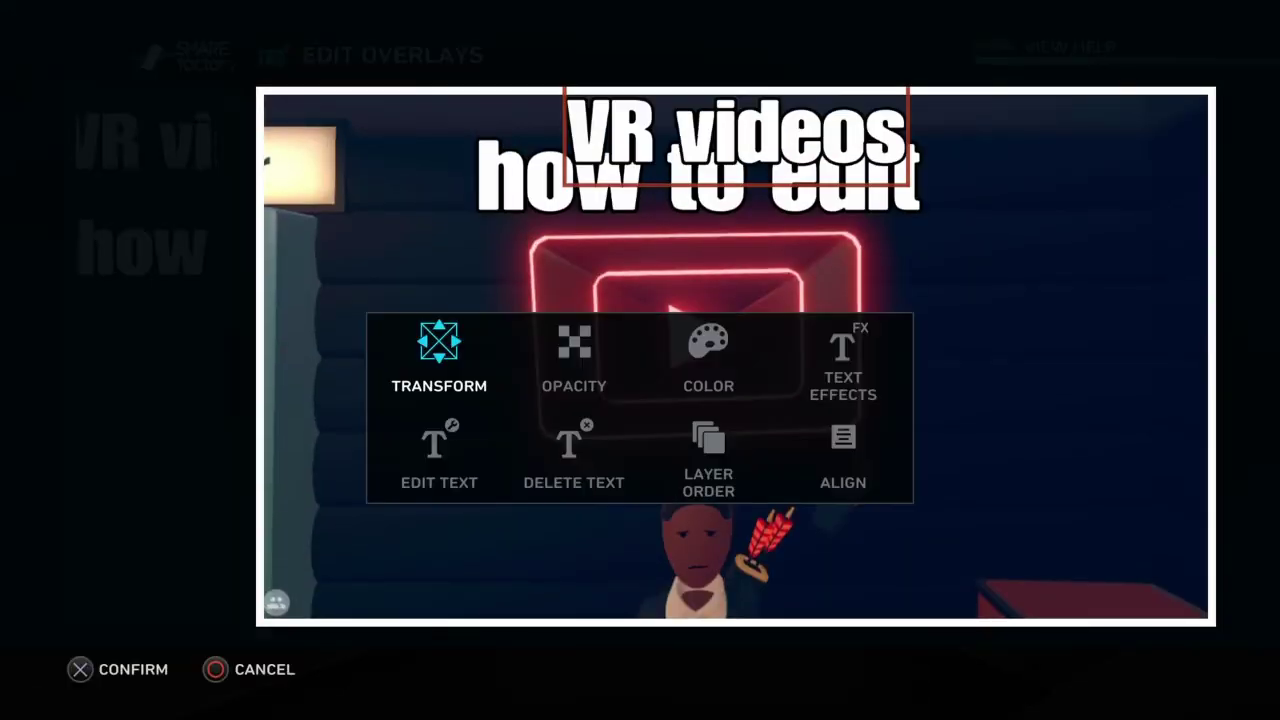
key(Return)
key(Down)
key(Down)
key(Down)
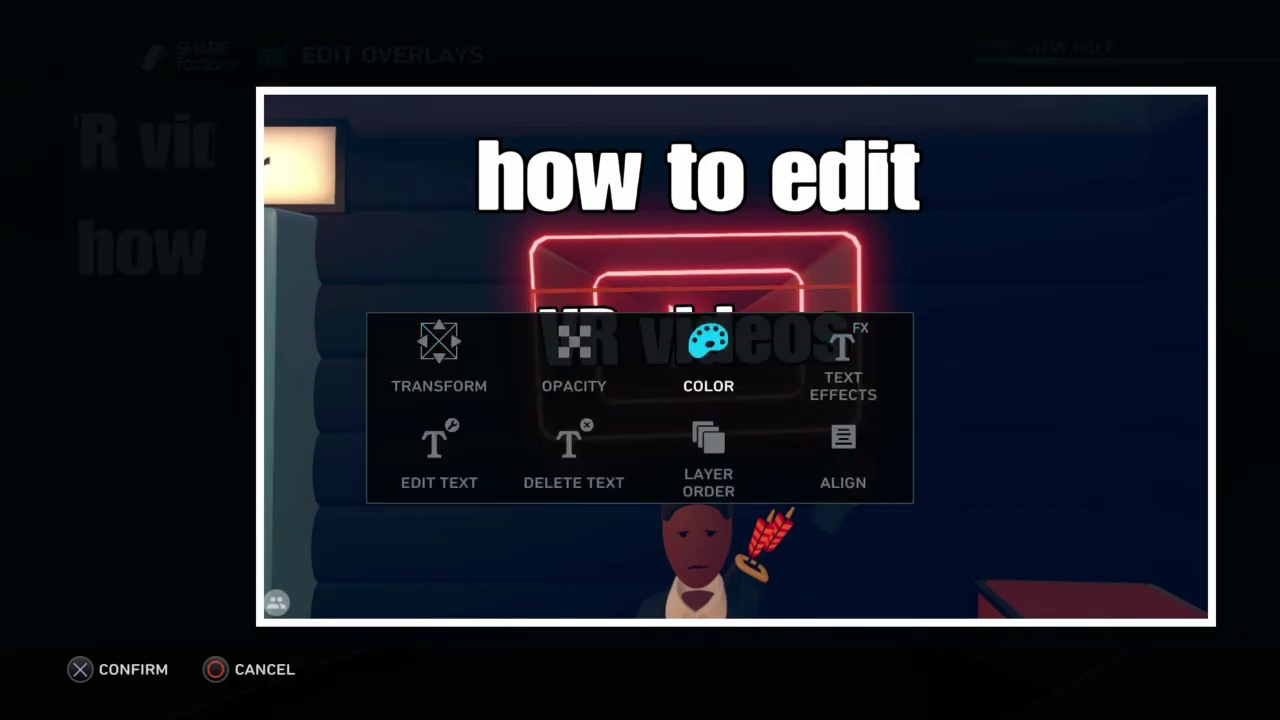
Colour the 'VR videos' text blue with hue about 229 and saturation 100.
key(Return)
key(Down)
key(Down)
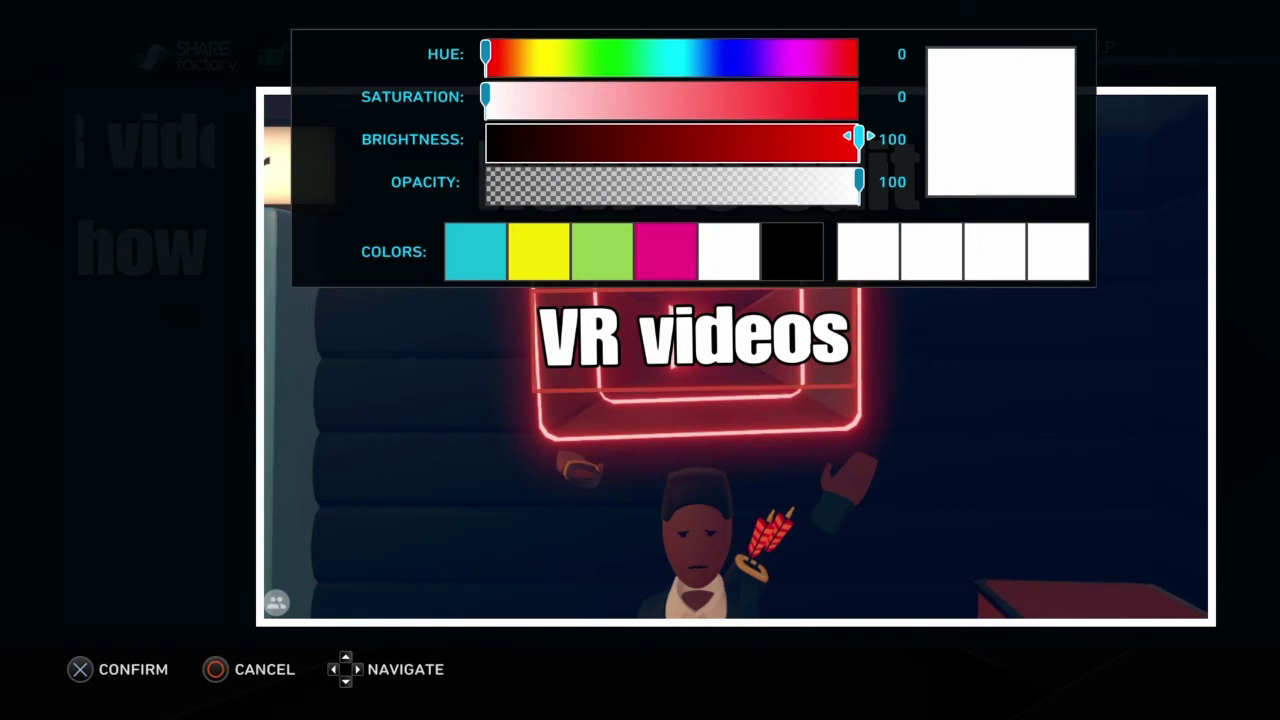
key(Up)
key(Up)
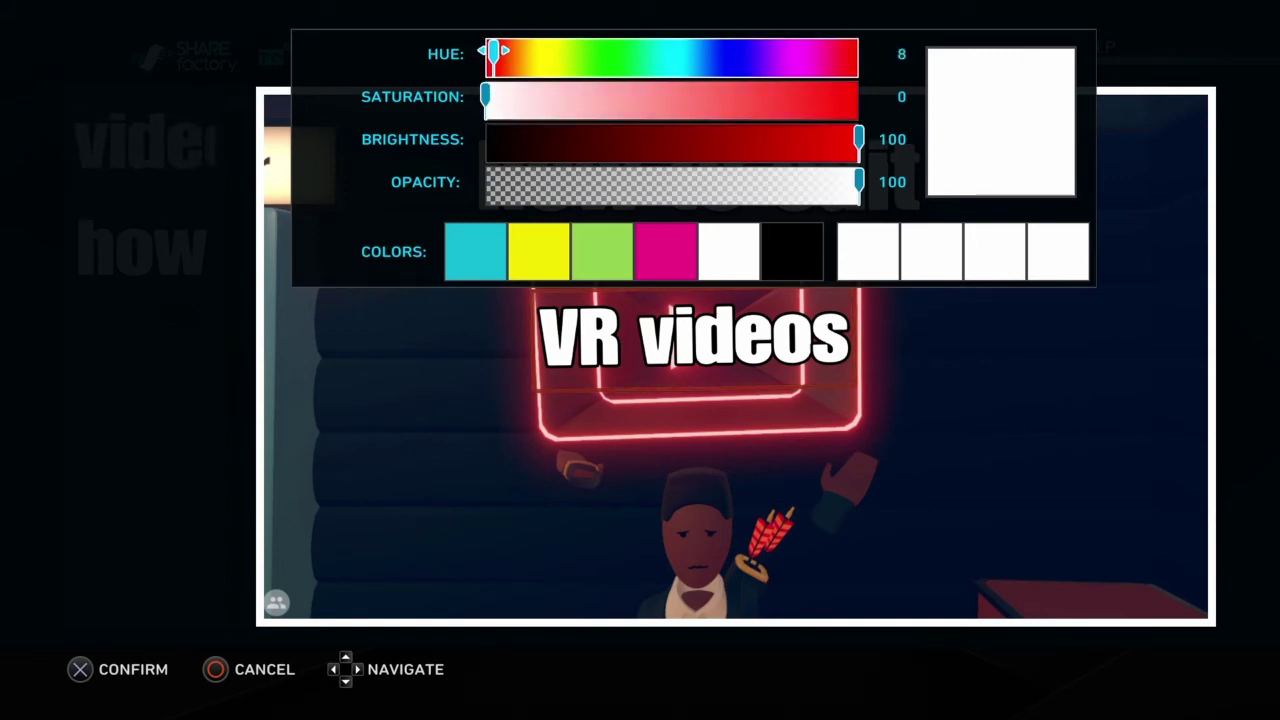
key(Right)
key(Right)
key(Right)
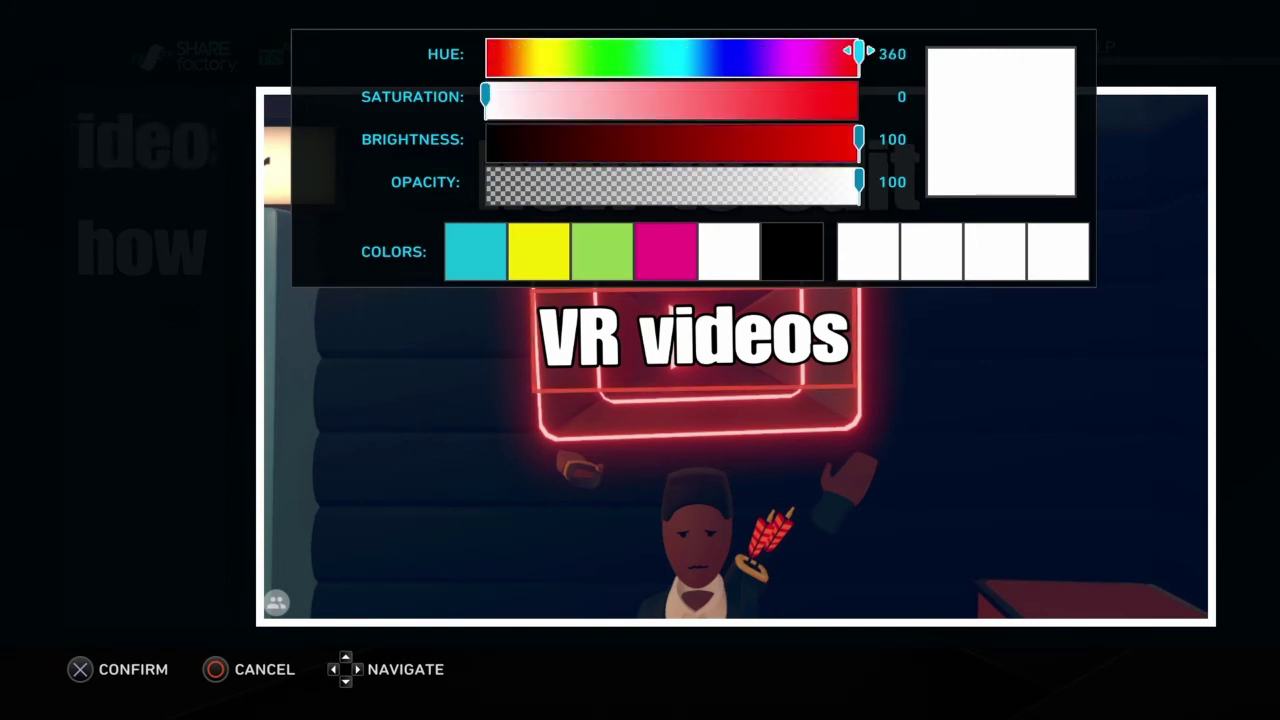
key(Left)
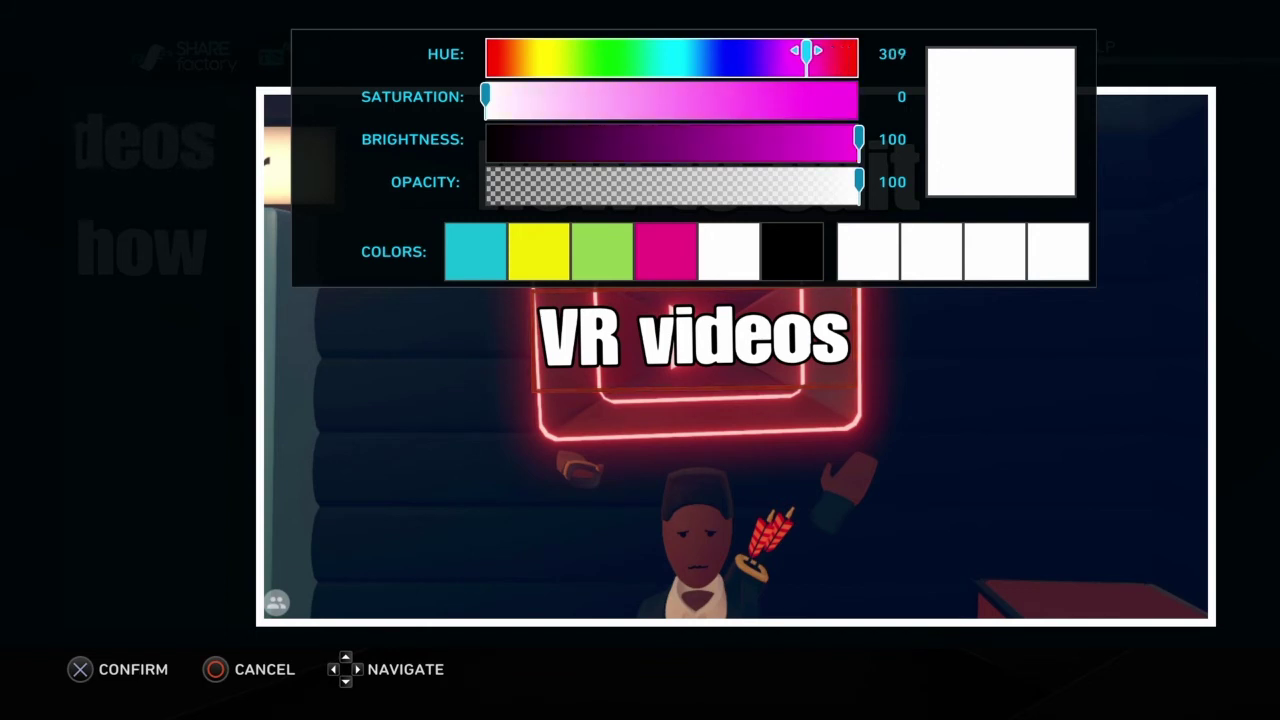
key(Left)
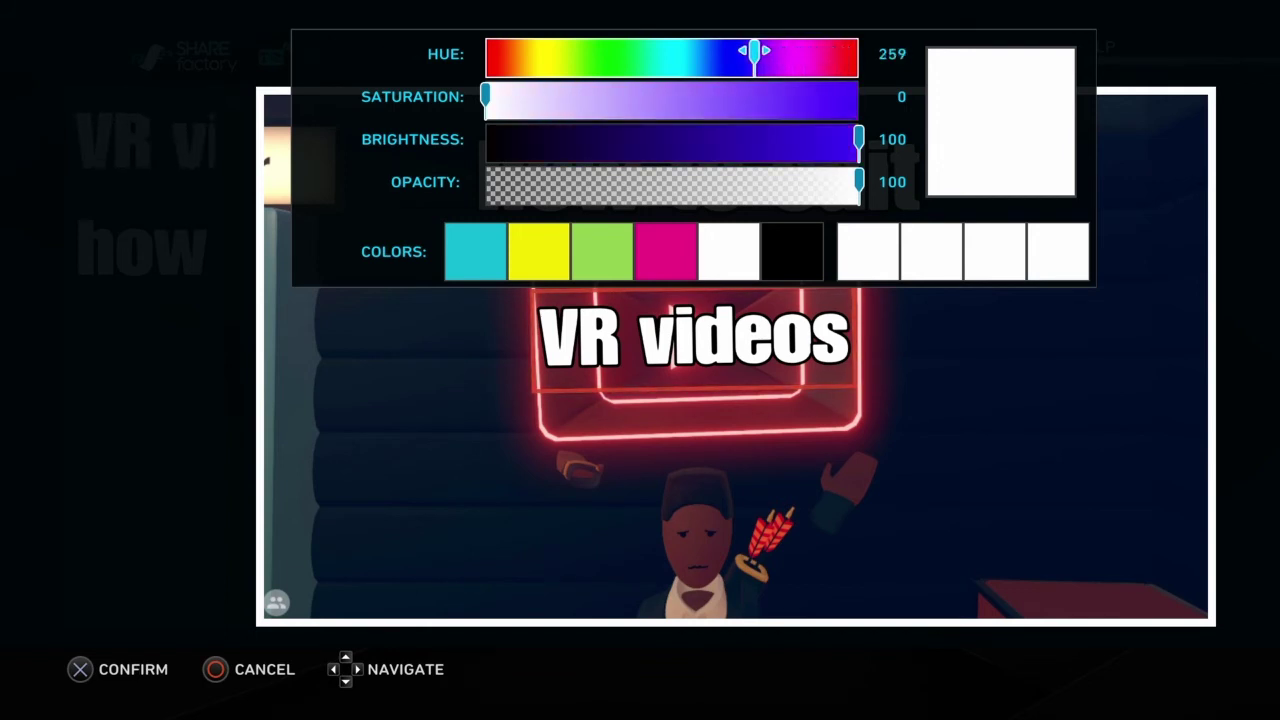
key(Down)
key(Right)
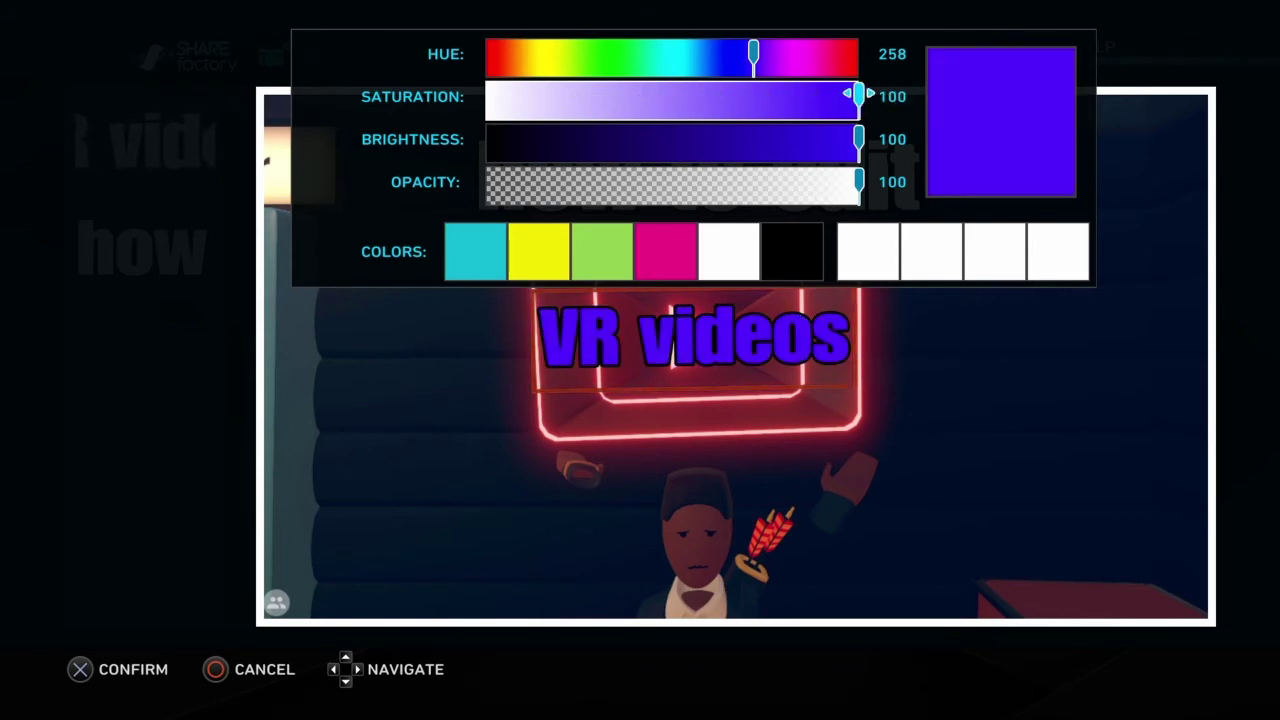
key(Down)
key(Up)
key(Up)
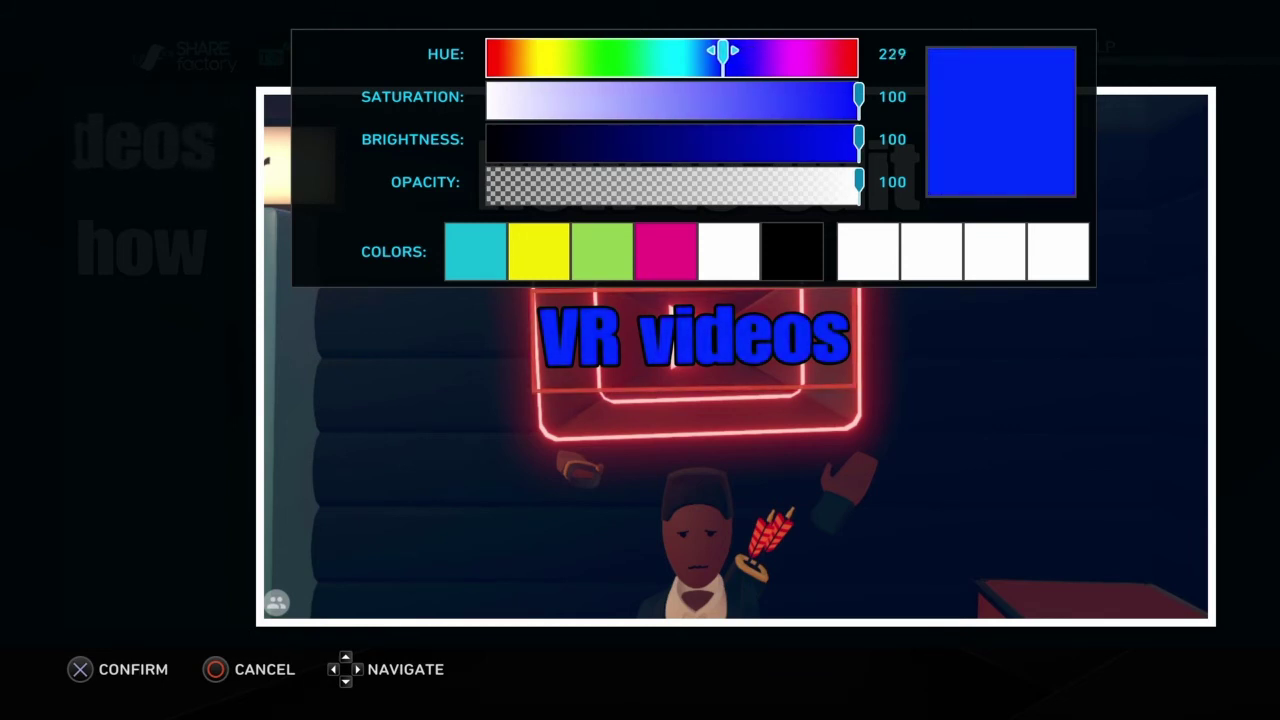
key(Return)
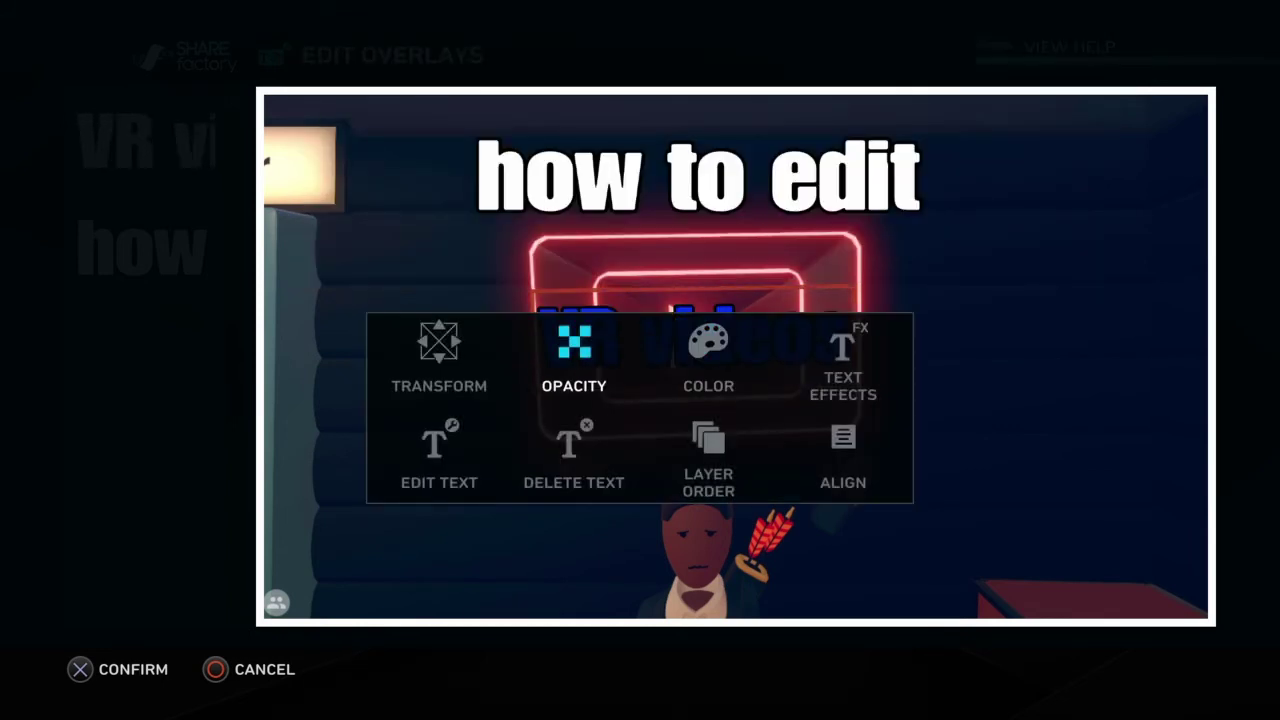
Add a third bold text overlay reading 'sharefactory'.
key(Escape)
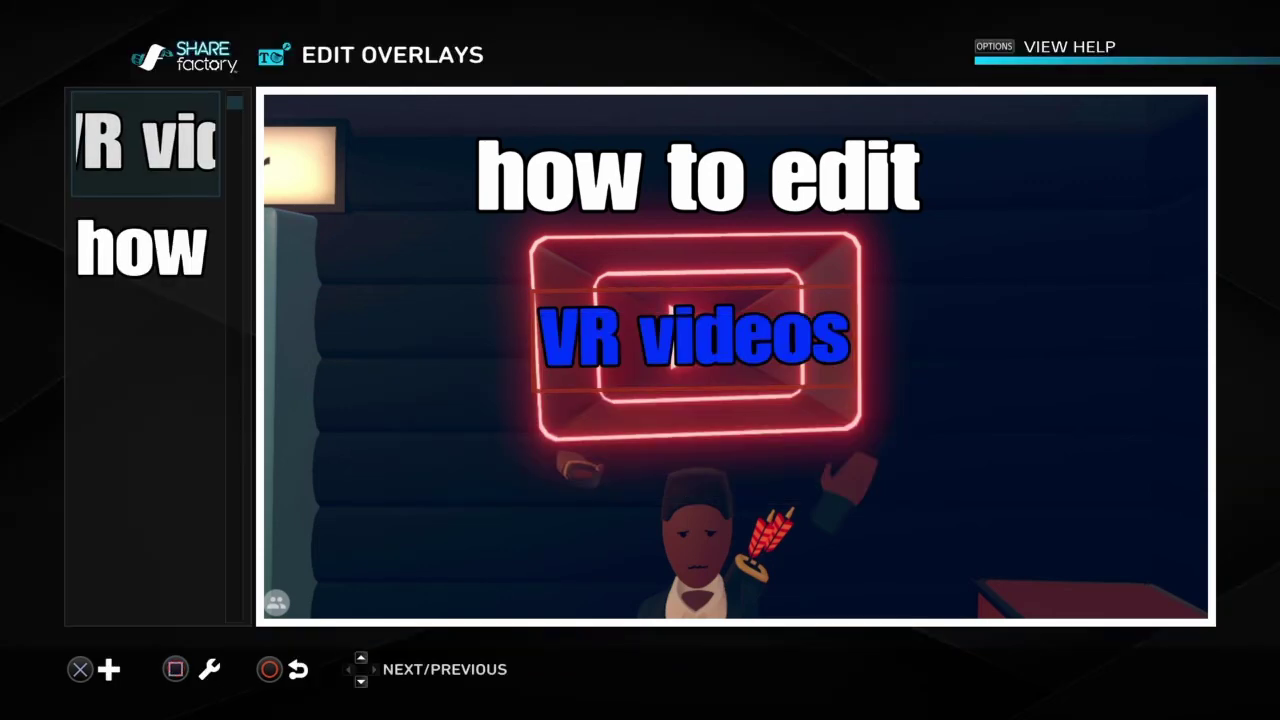
key(Down)
key(Return)
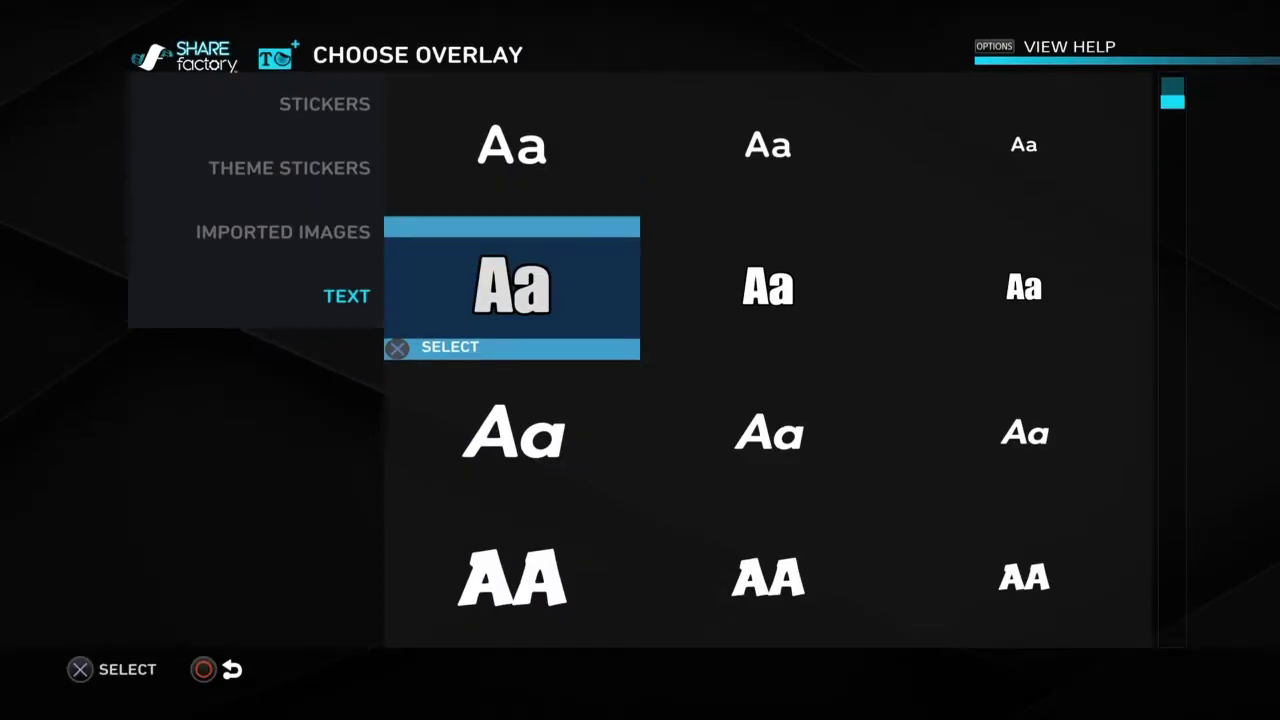
key(Return)
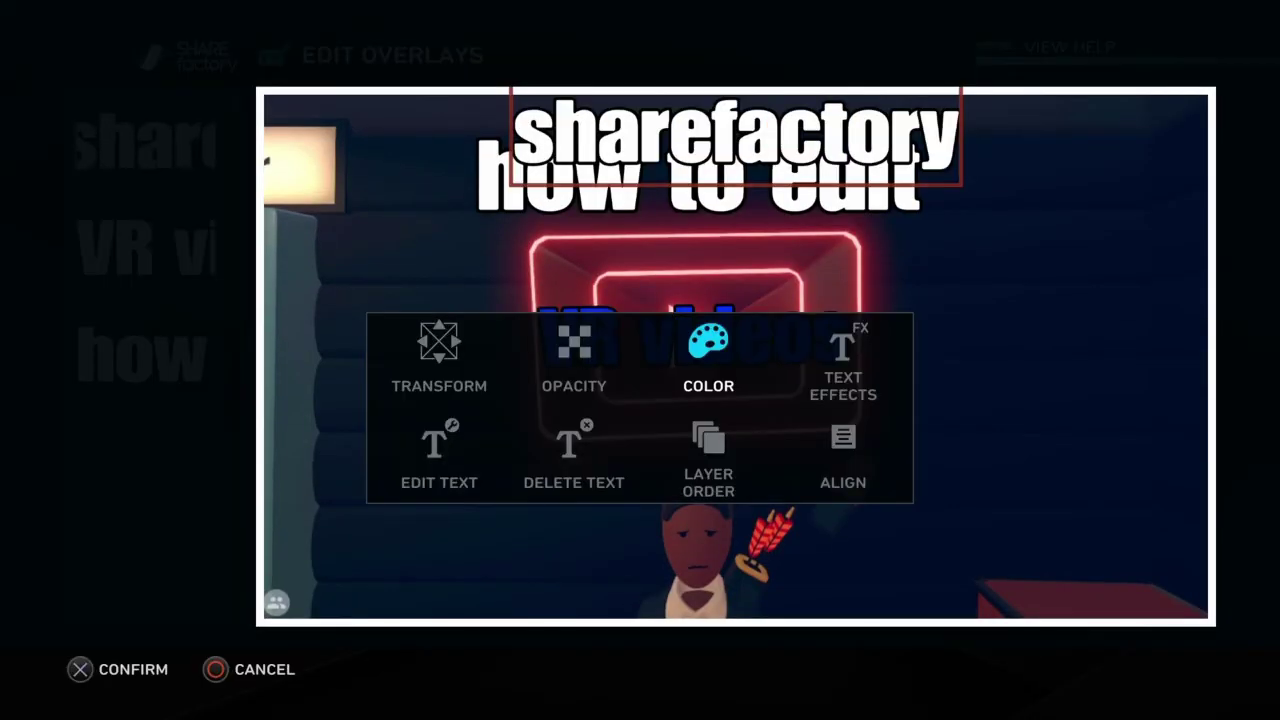
Place 'sharefactory' just below 'VR videos', slightly smaller and tilted clockwise.
key(Return)
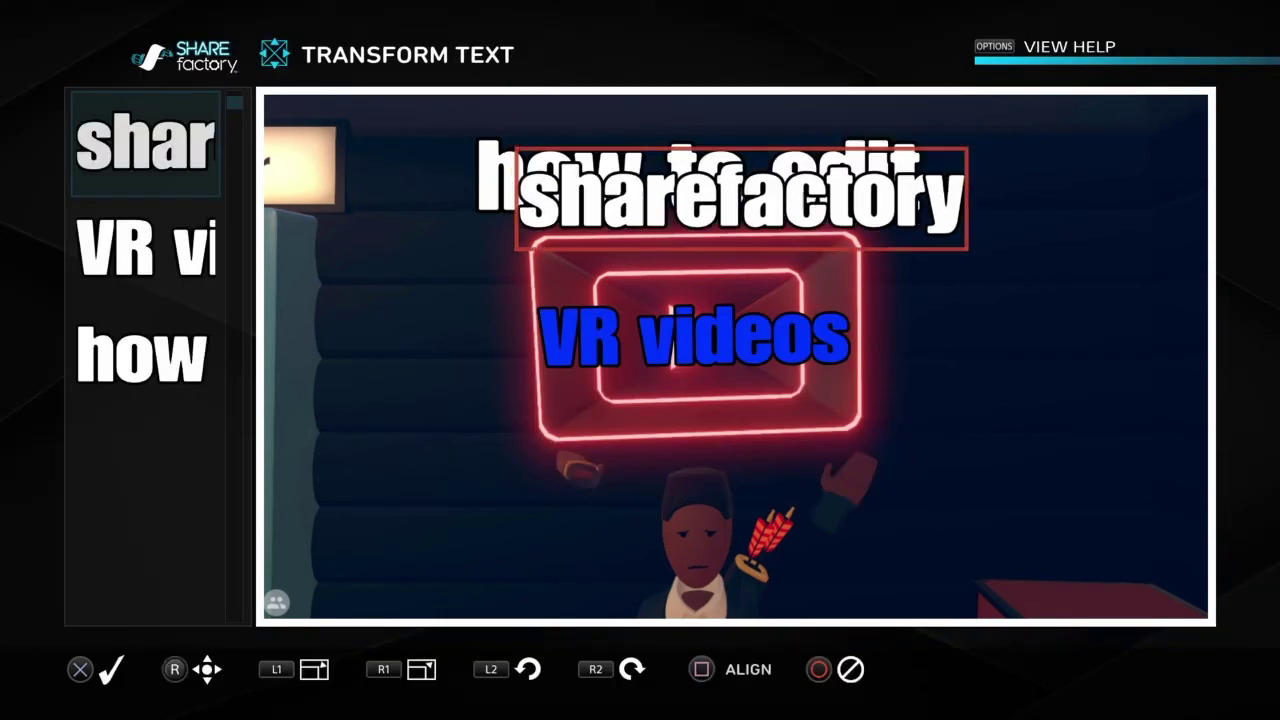
key(Down)
key(Down)
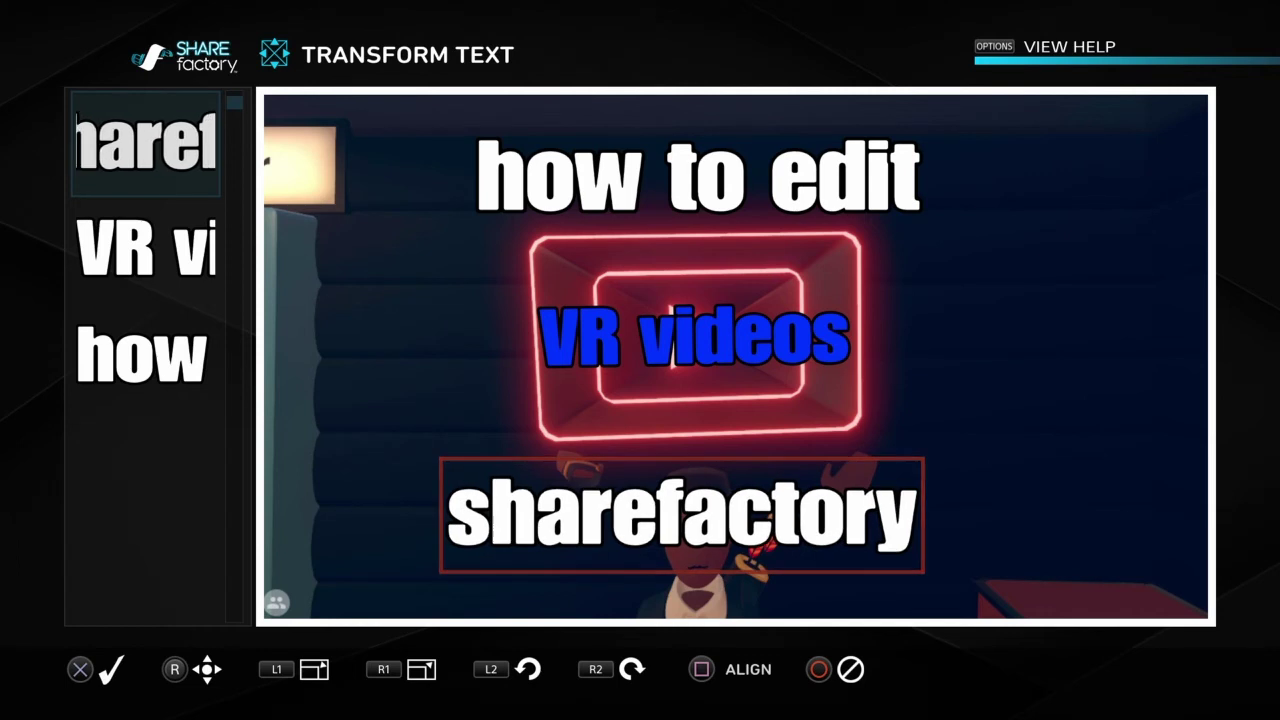
key(Up)
key(Up)
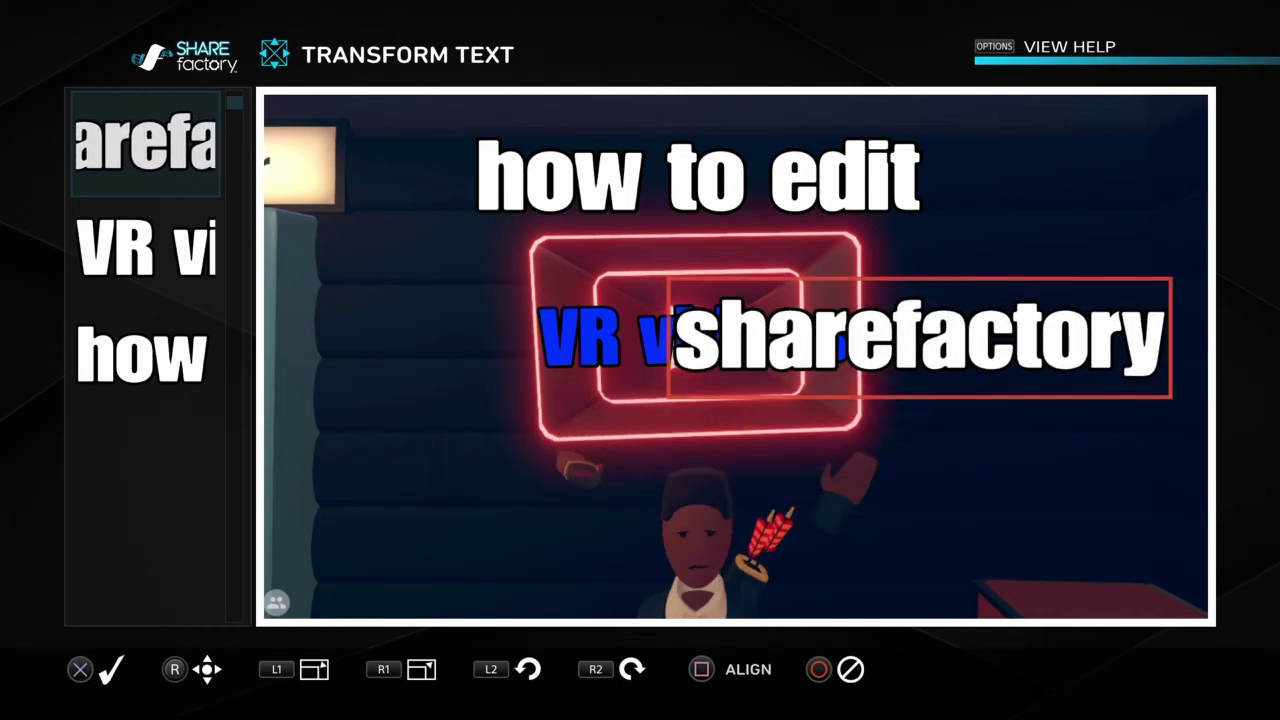
key(Down)
key(Left)
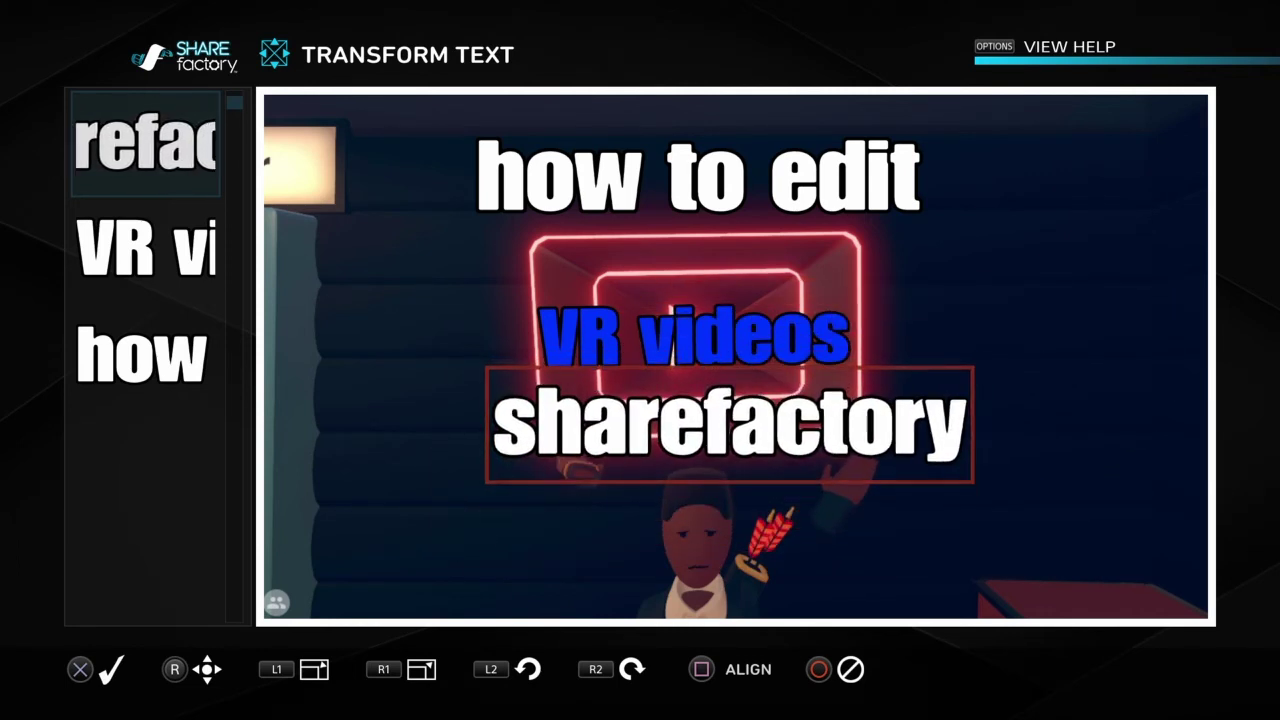
key(Down)
key(Down)
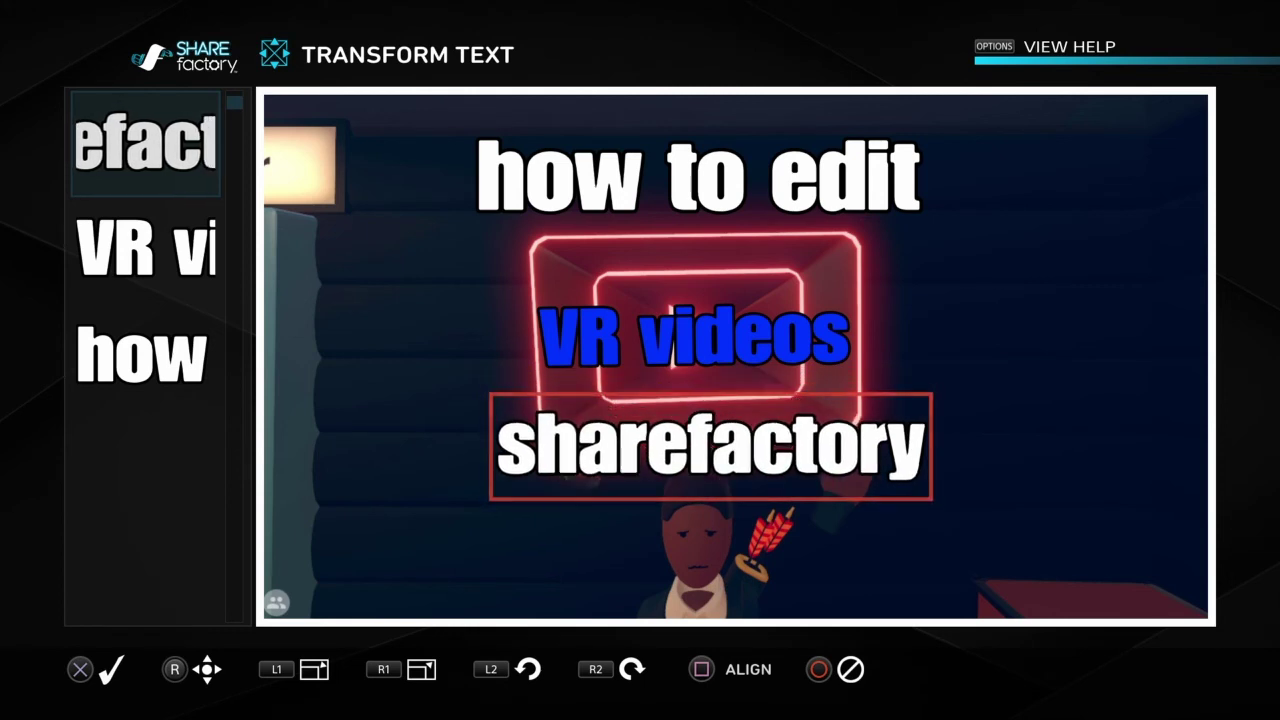
key(Right)
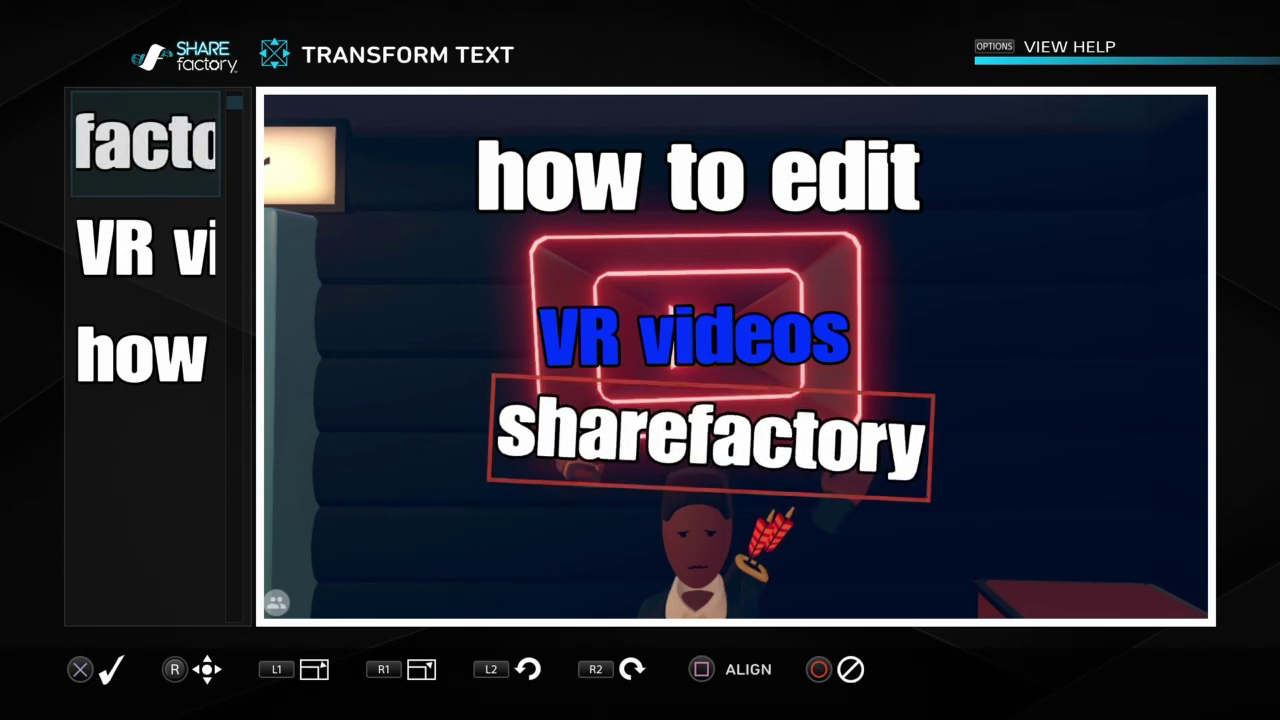
key(Down)
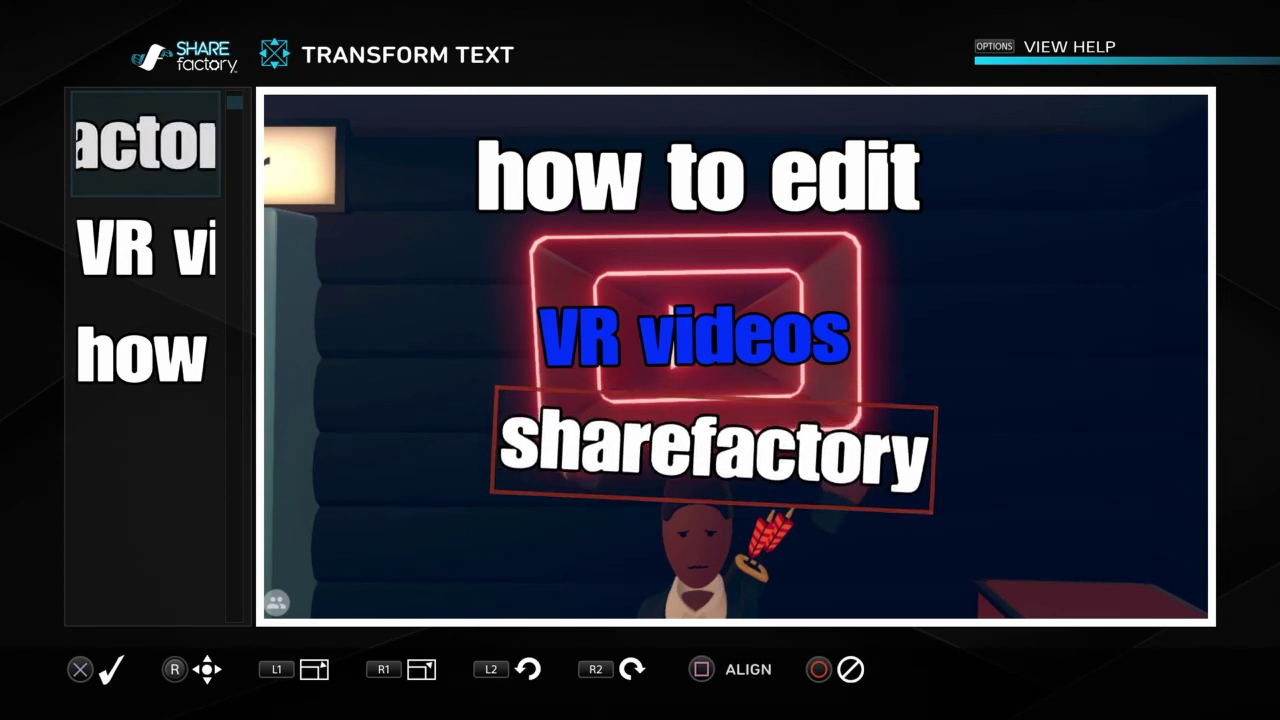
key(Up)
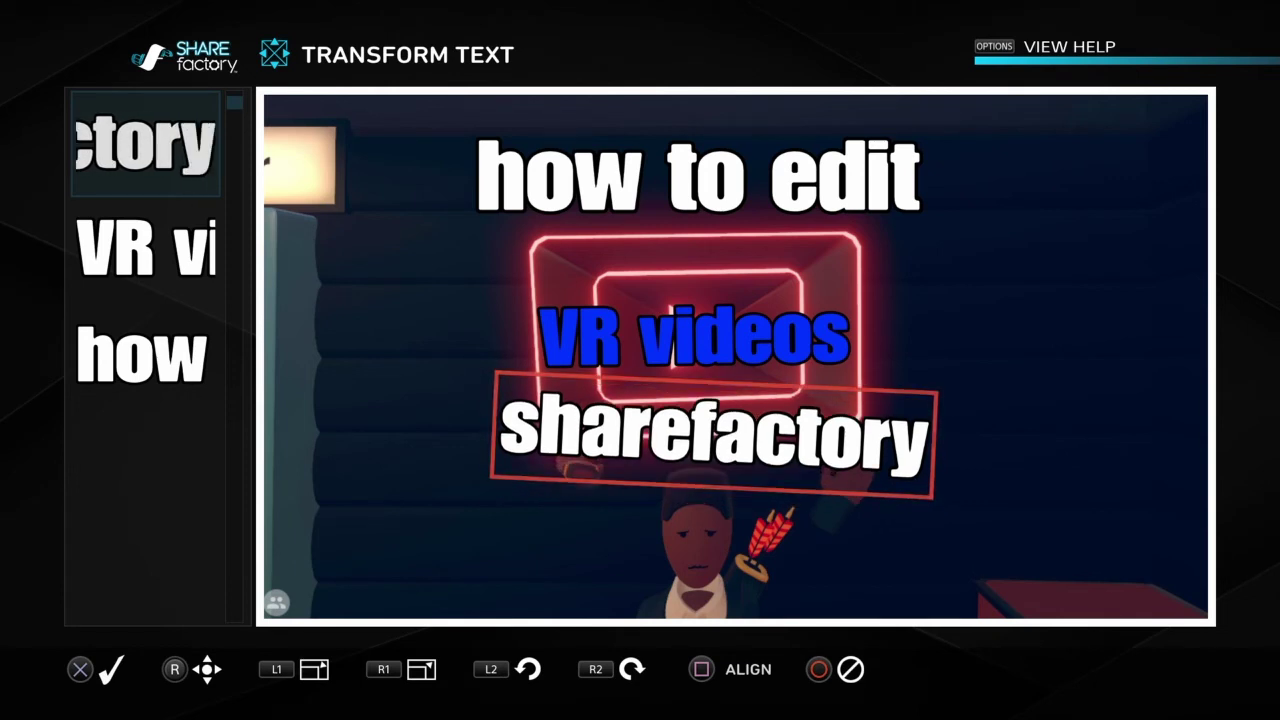
key(Return)
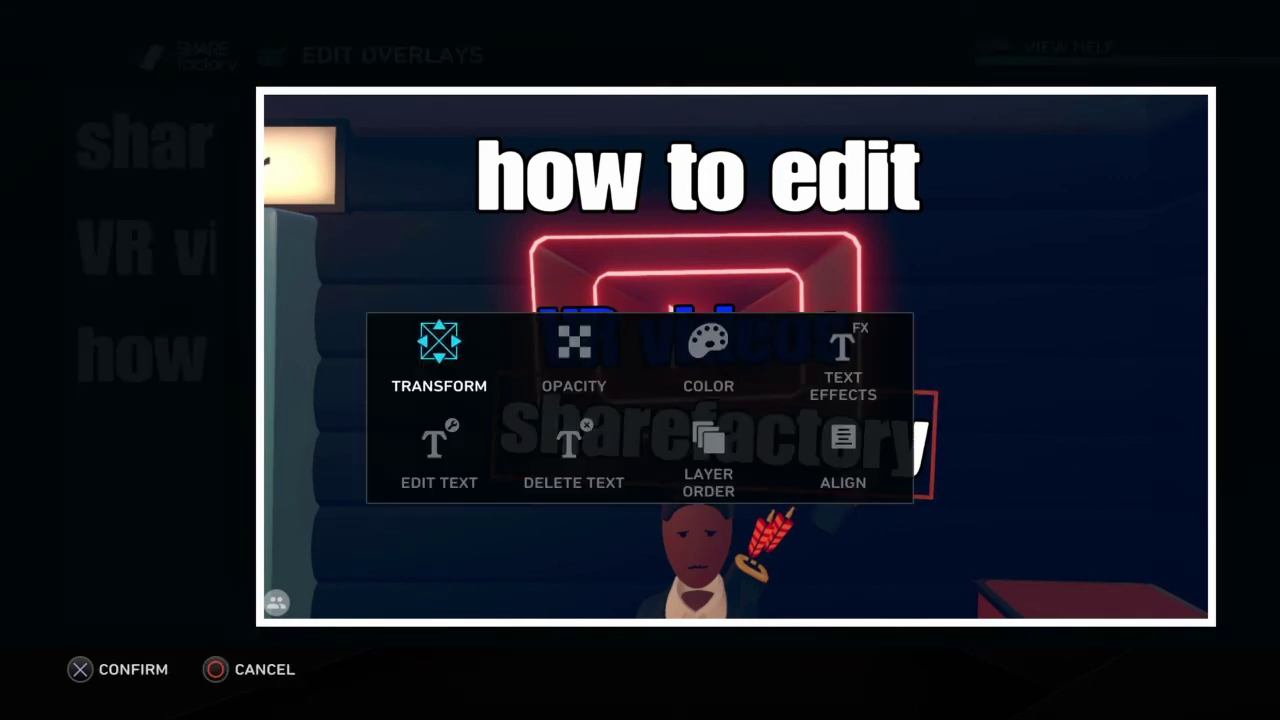
Export the finished thumbnail image to the gallery.
key(Escape)
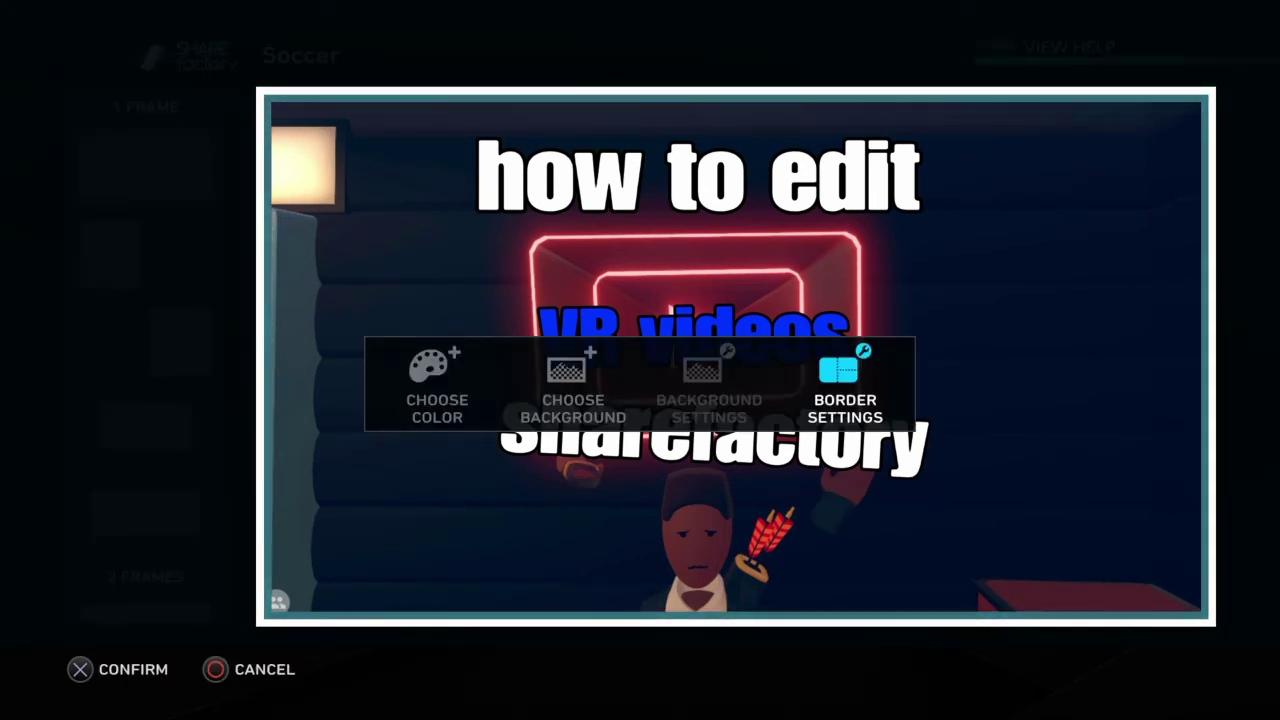
key(Right)
key(Right)
key(Right)
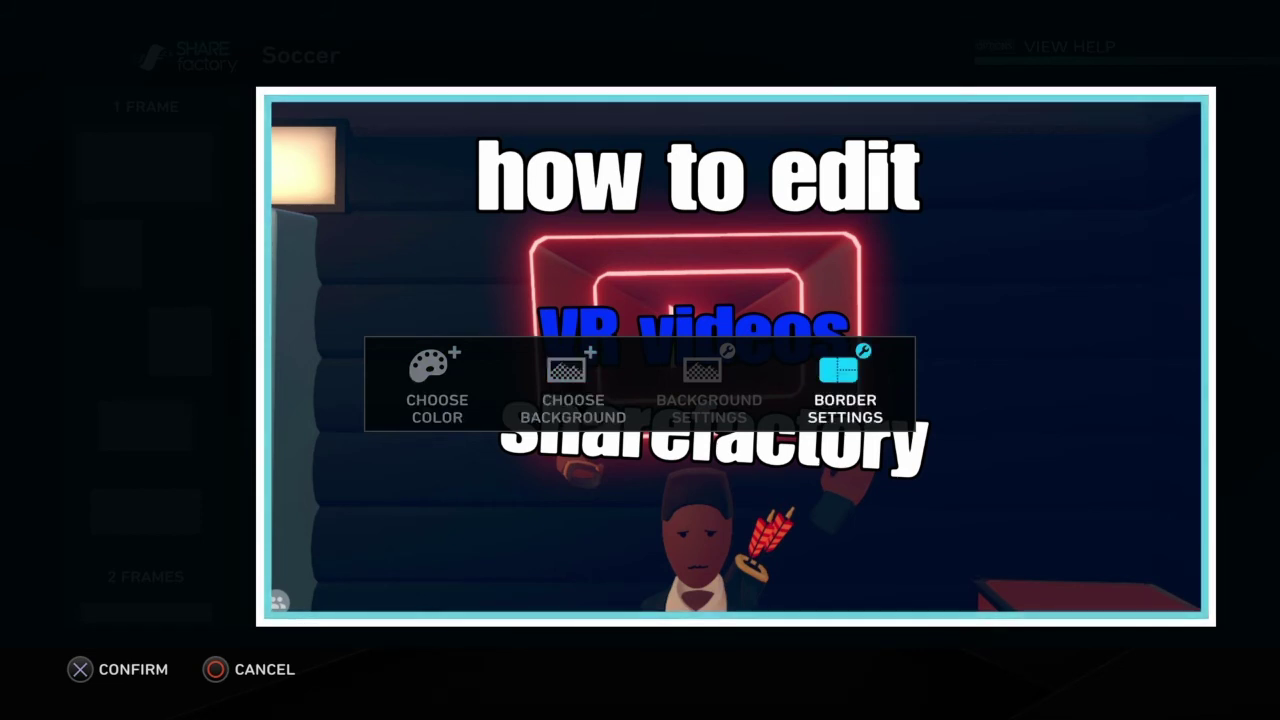
key(Left)
key(Escape)
key(o)
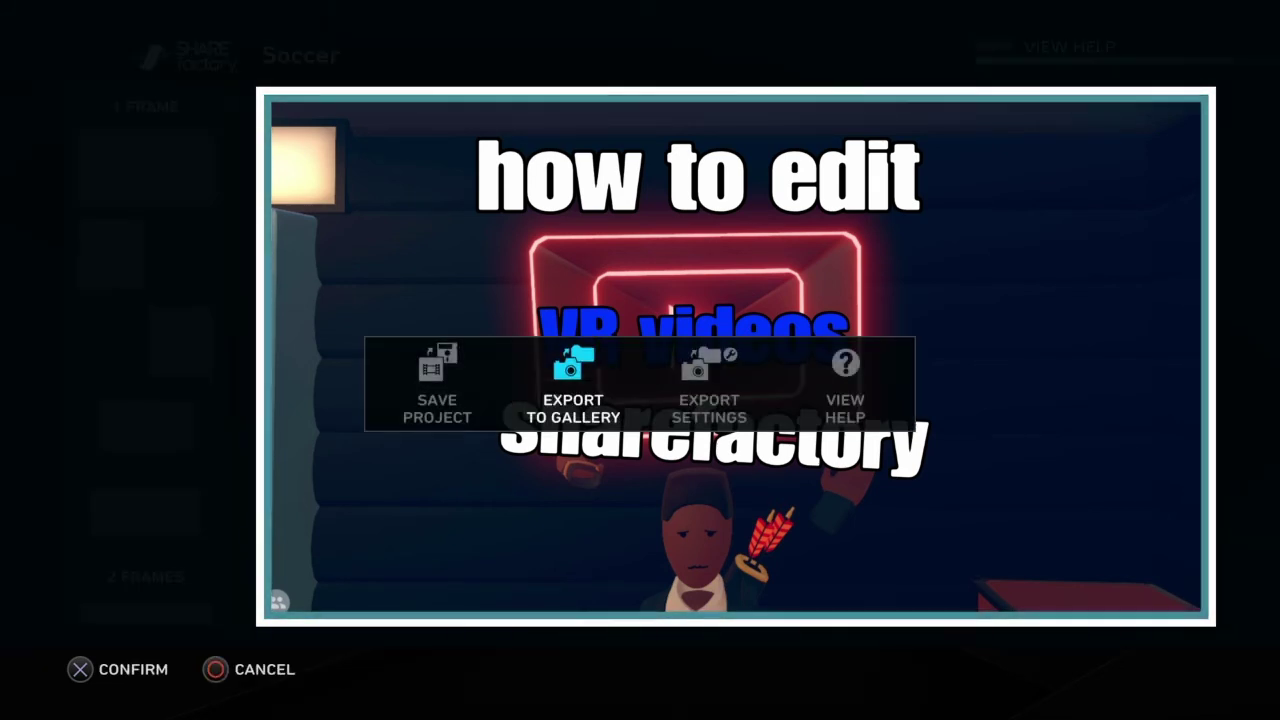
key(Right)
key(Left)
key(Return)
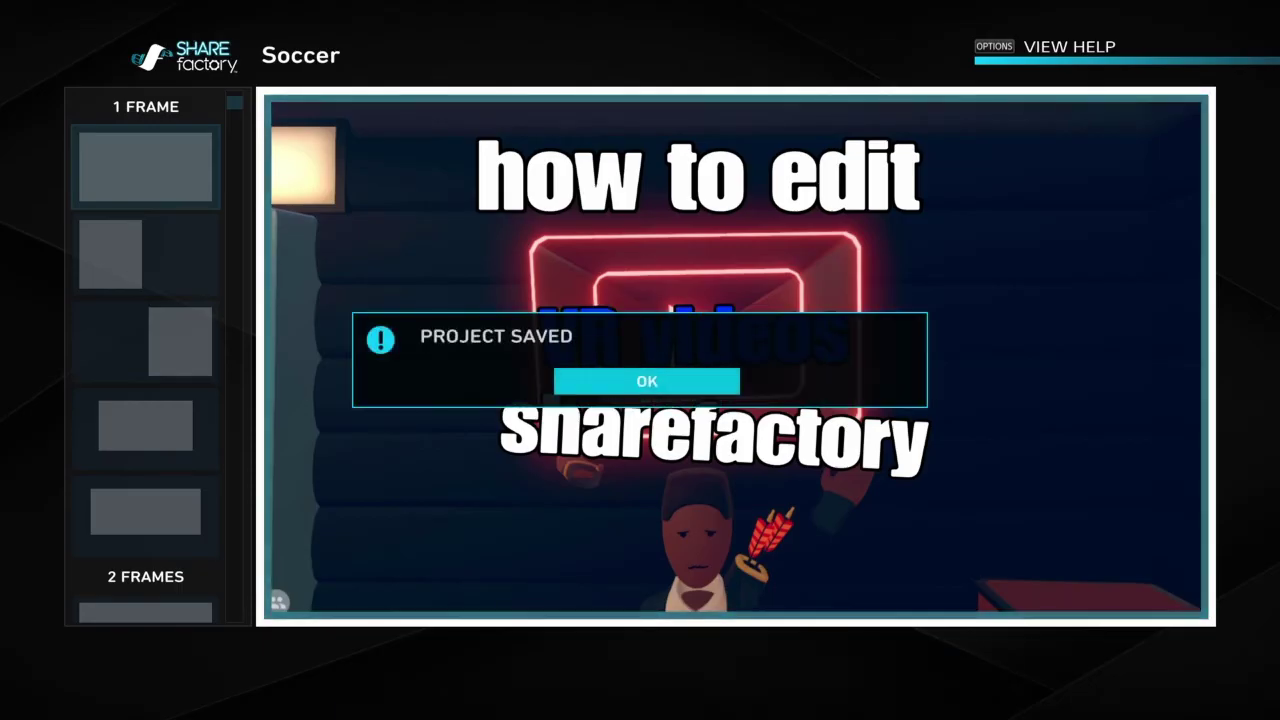
Save the project and exit to the title screen.
key(Return)
key(Escape)
key(Down)
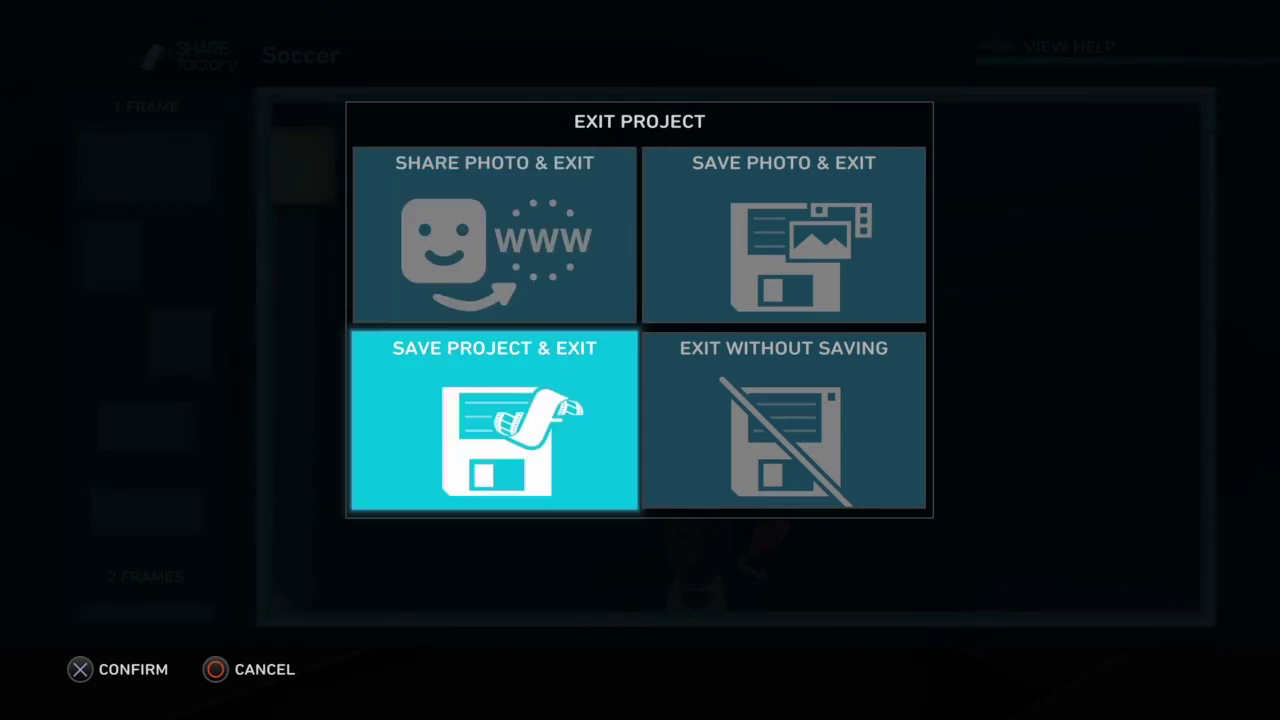
key(Return)
key(Return)
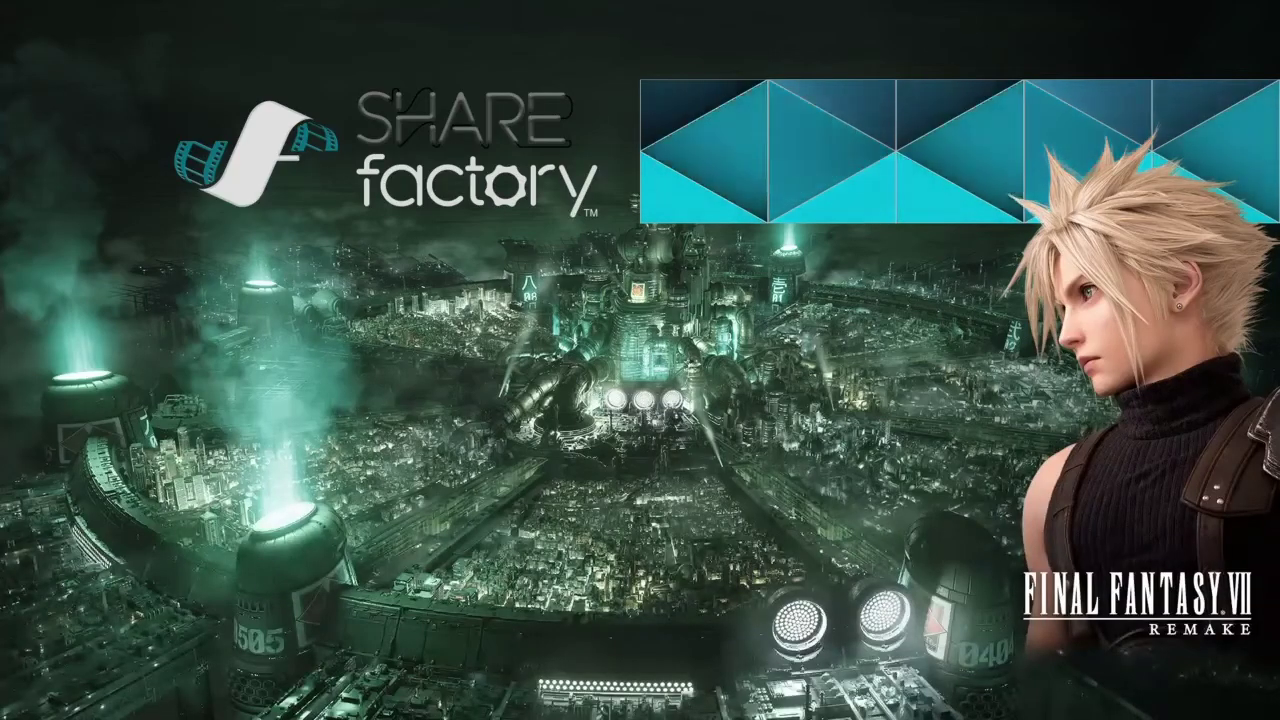
Reopen My Last Project from the Videos section of the main screen.
key(Up)
key(Right)
key(Down)
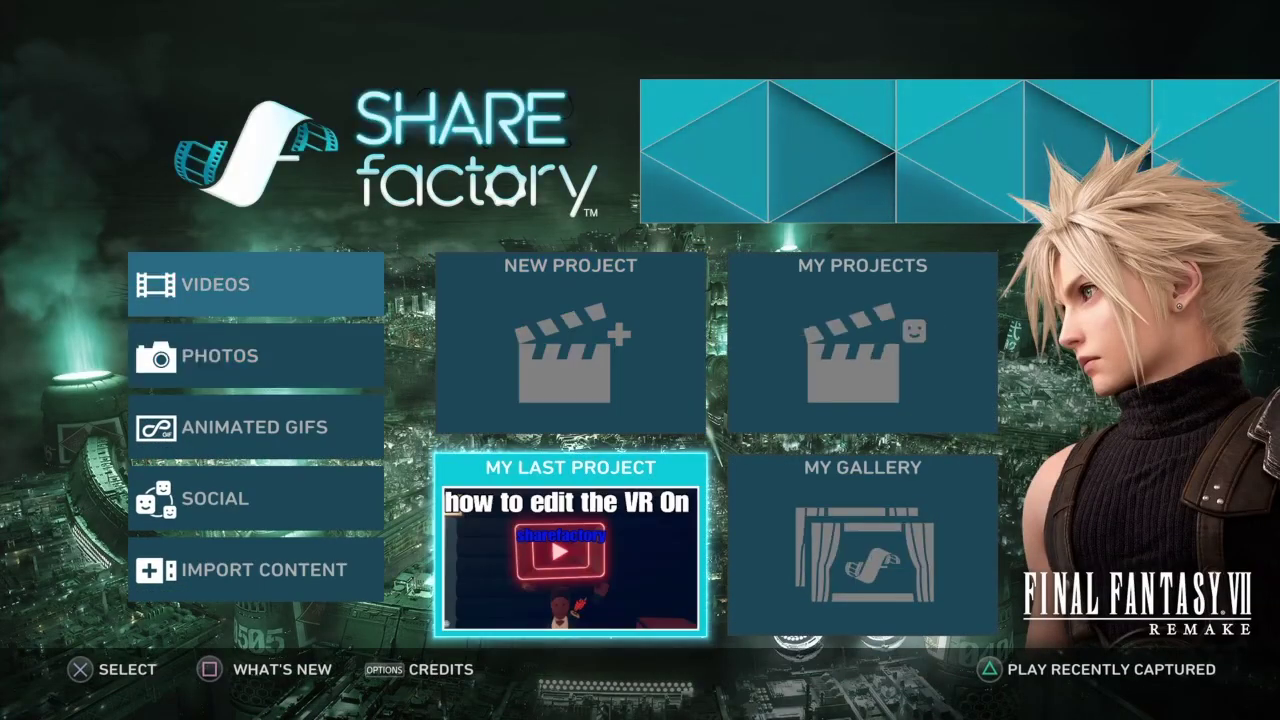
key(Return)
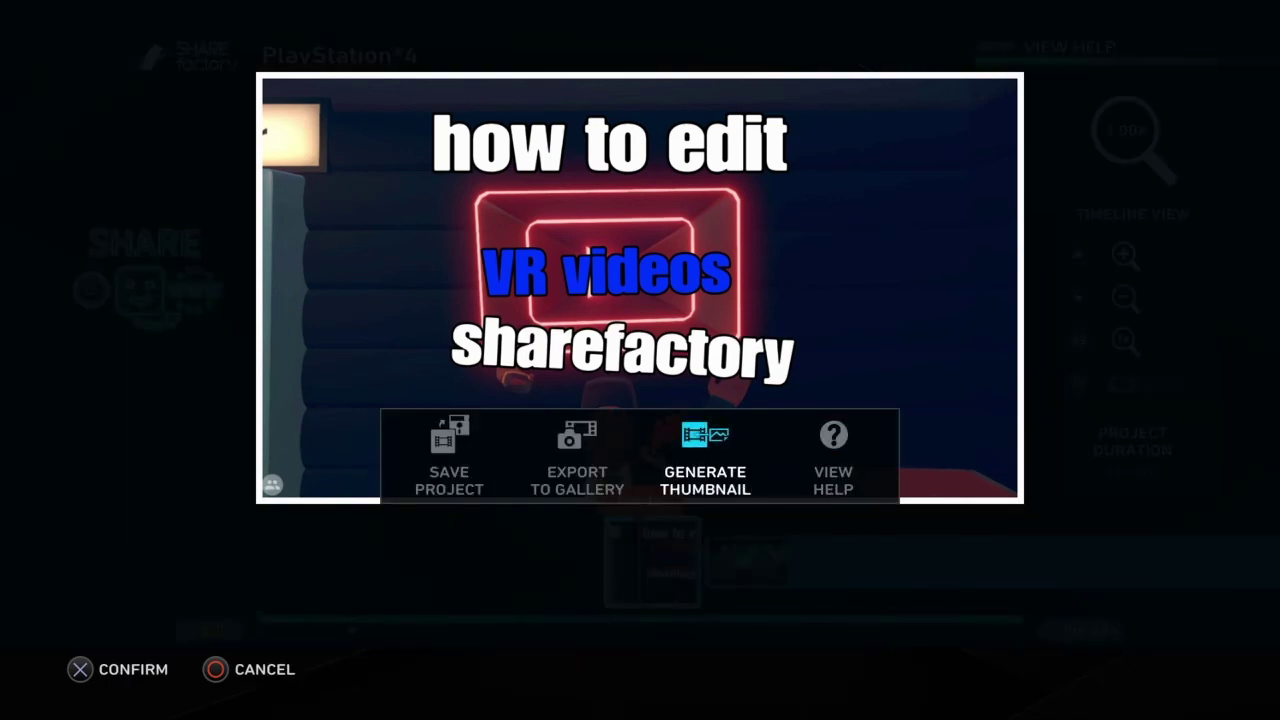
Generate the project thumbnail from the edited title image.
key(Right)
key(Return)
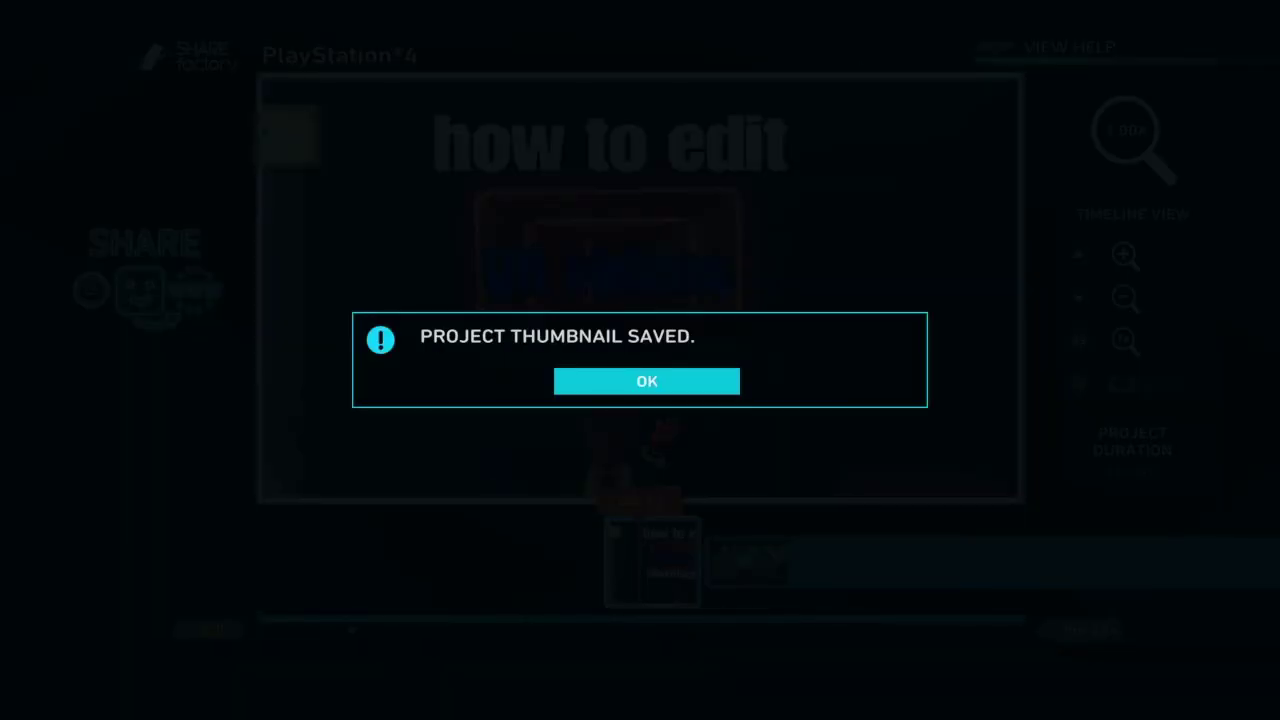
key(Return)
key(Return)
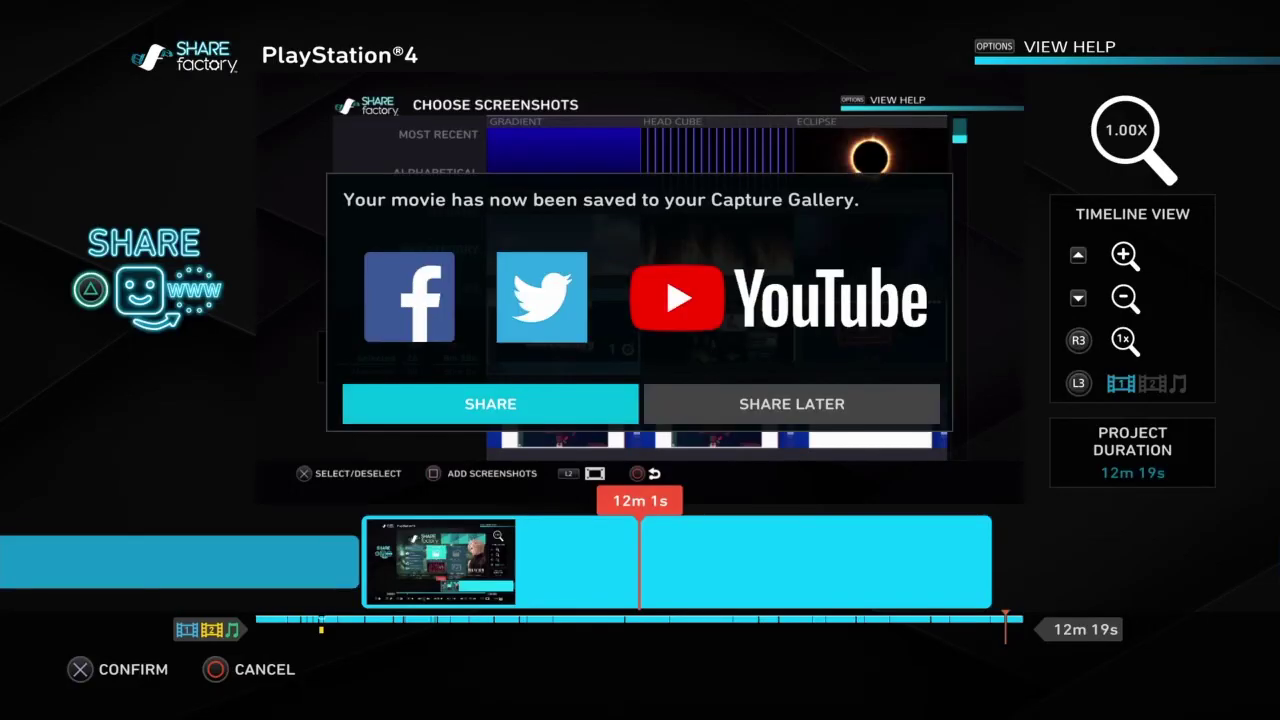
key(Right)
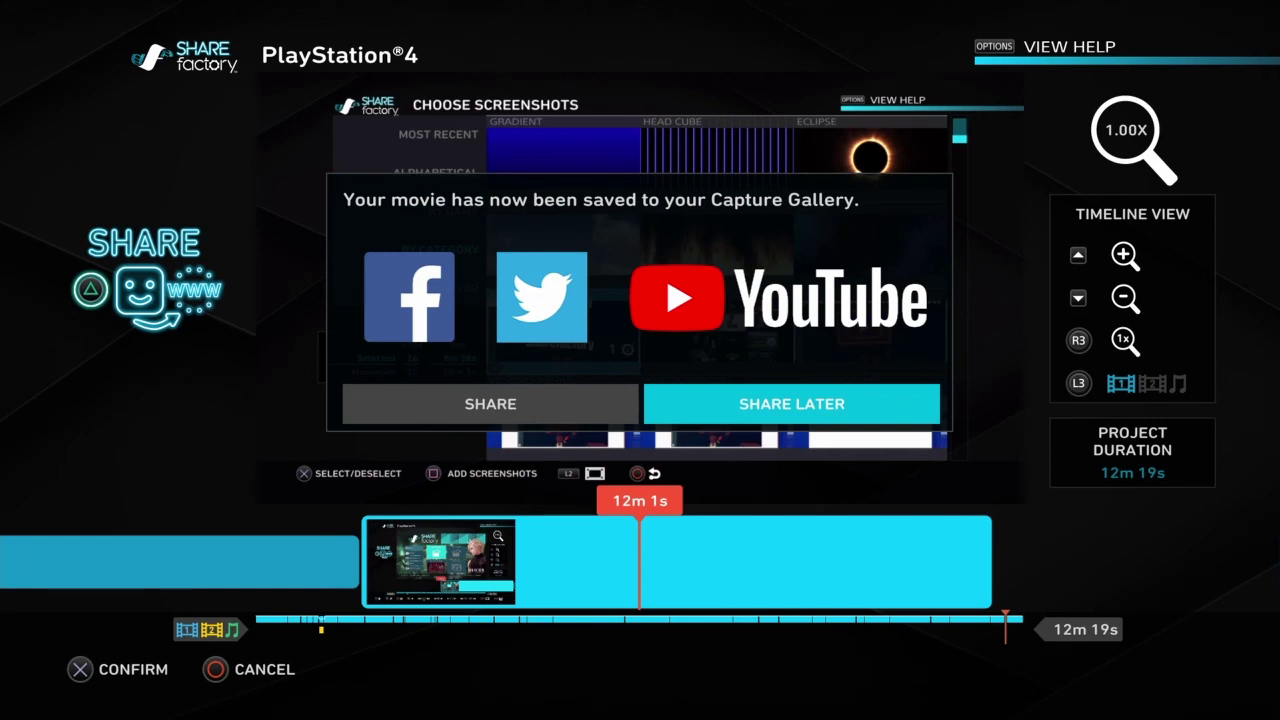
key(Left)
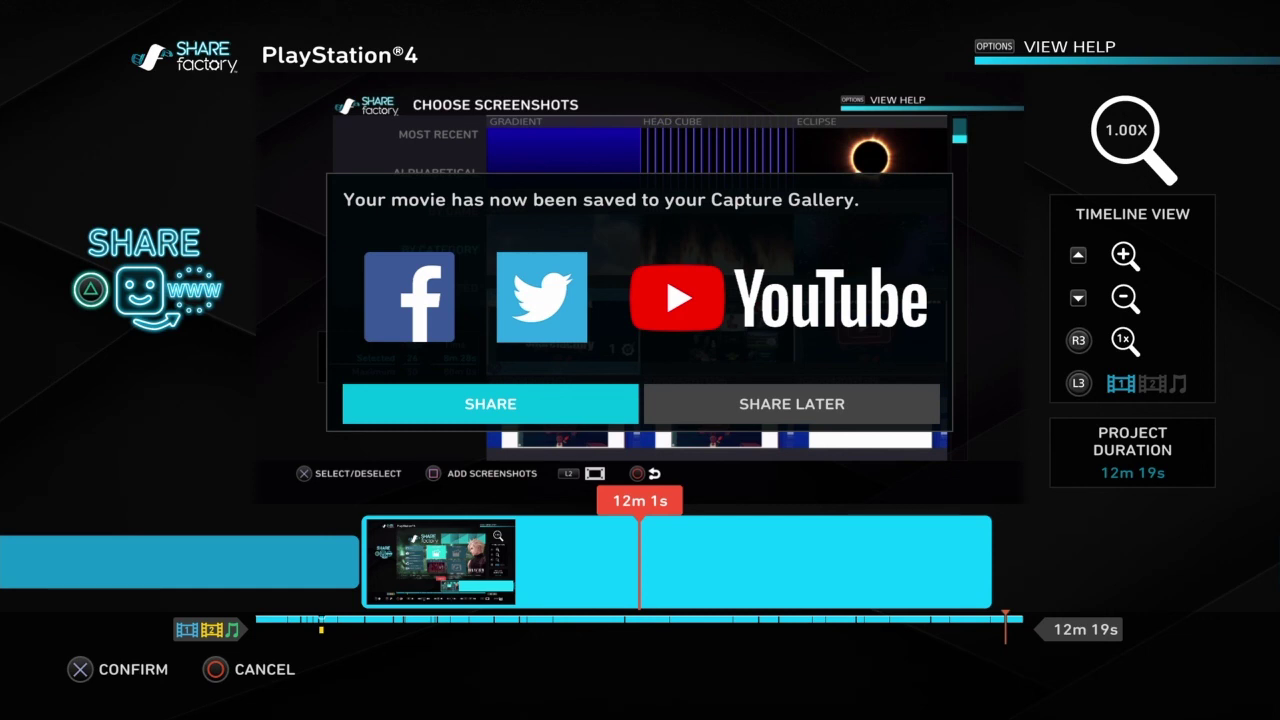
key(Right)
key(Left)
key(Return)
key(Left)
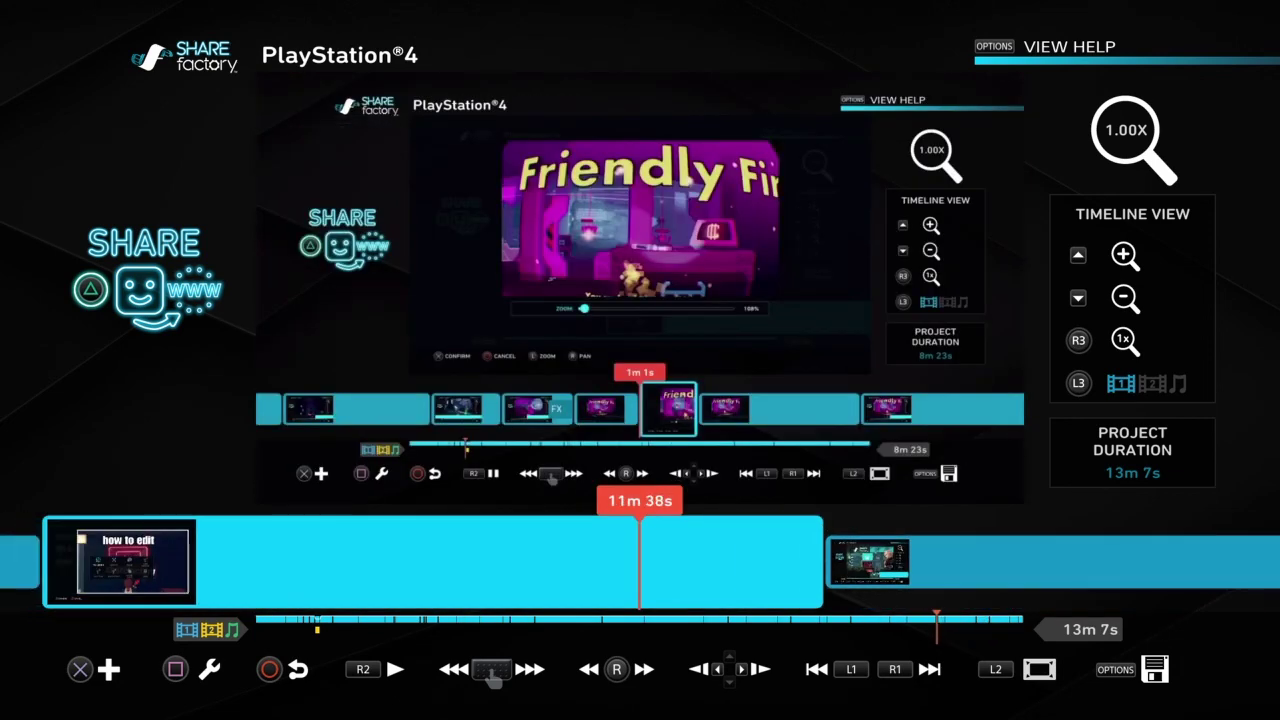
key(Right)
key(Right)
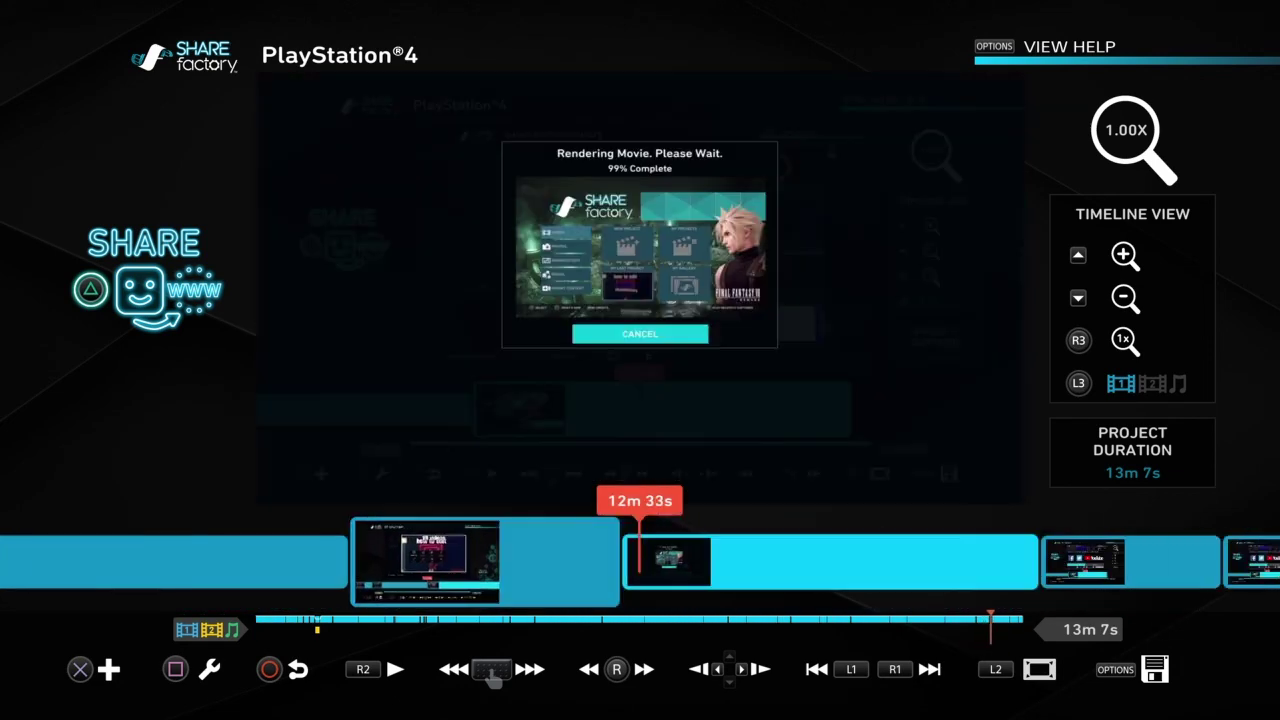
key(Left)
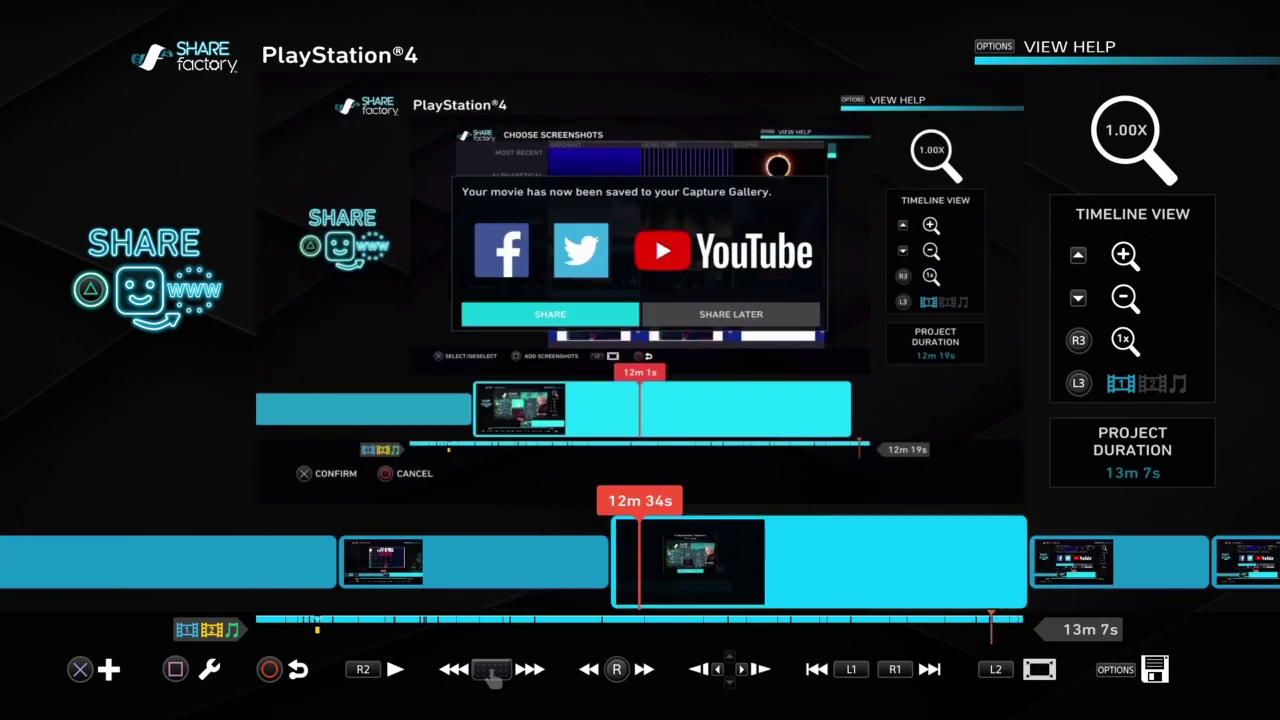
key(Right)
key(Right)
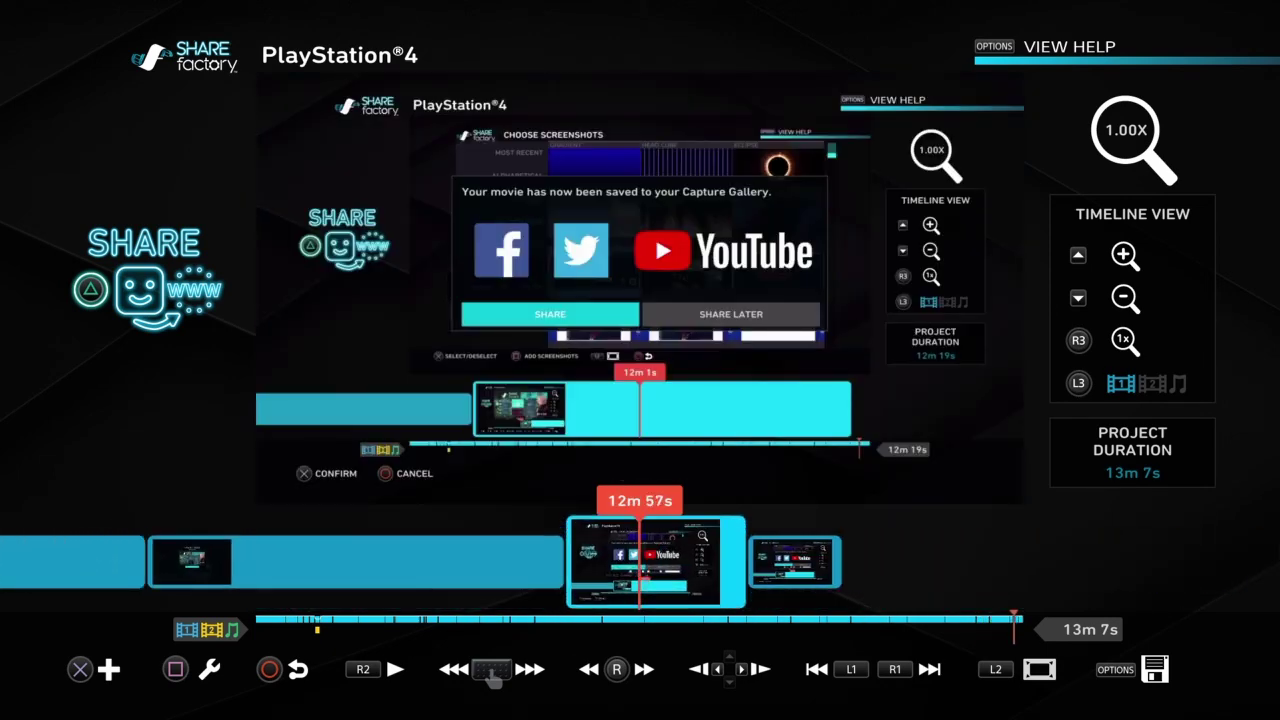